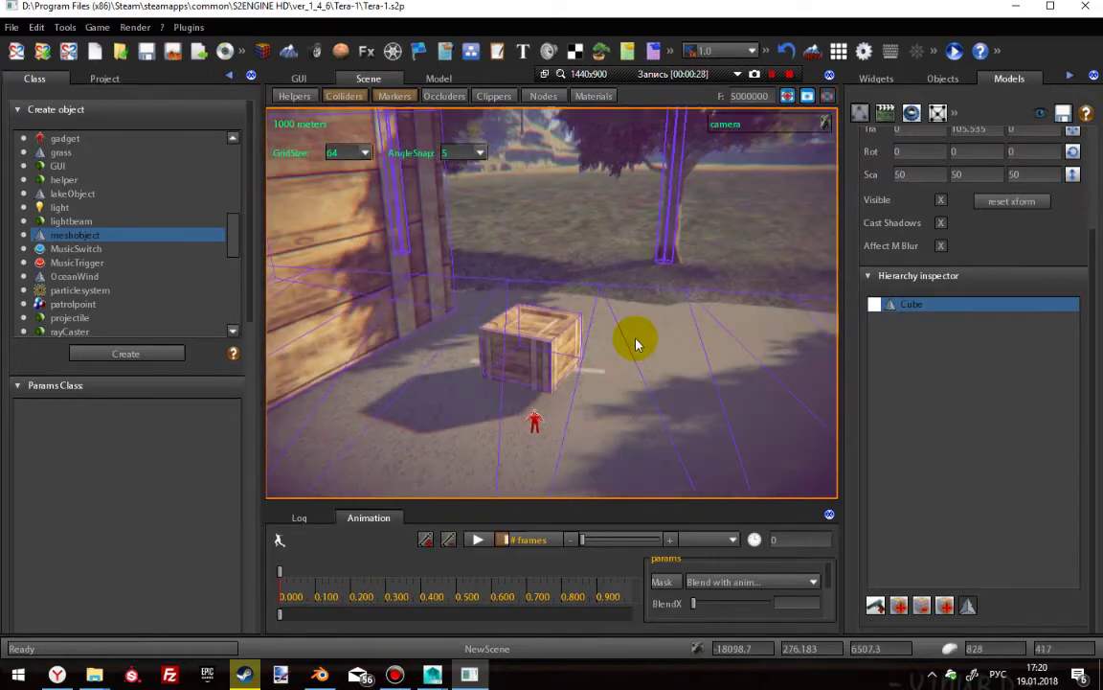
- Open the stolb_pCube1 model from the project's model folder for inspection in the model viewer
left_click(102, 80)
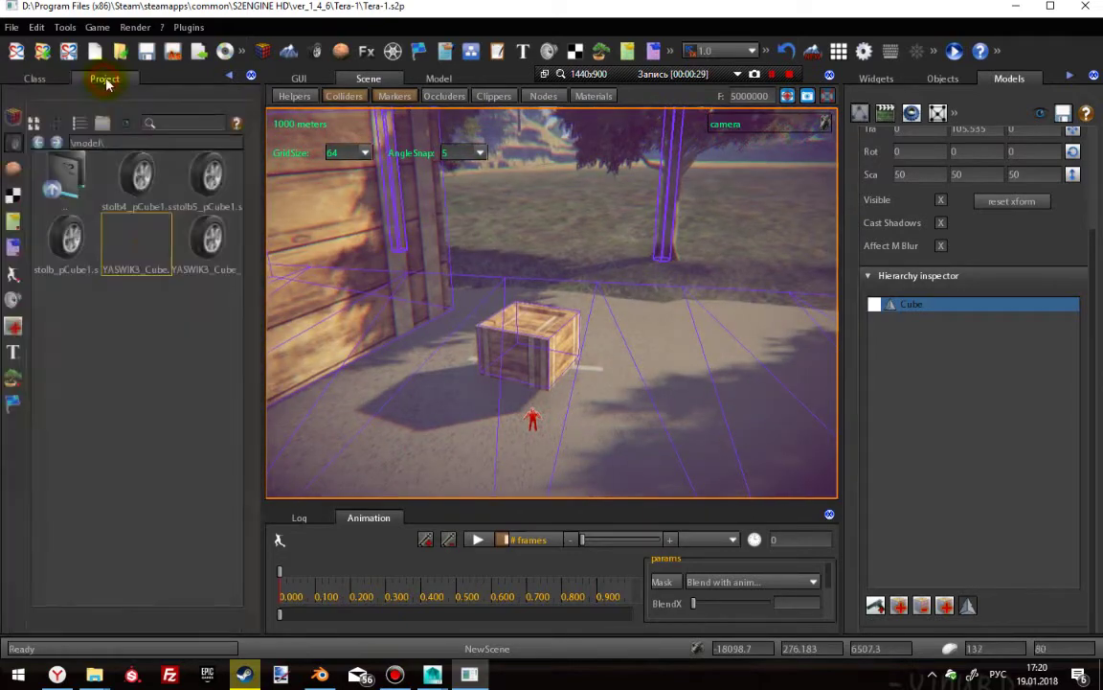
left_click(13, 116)
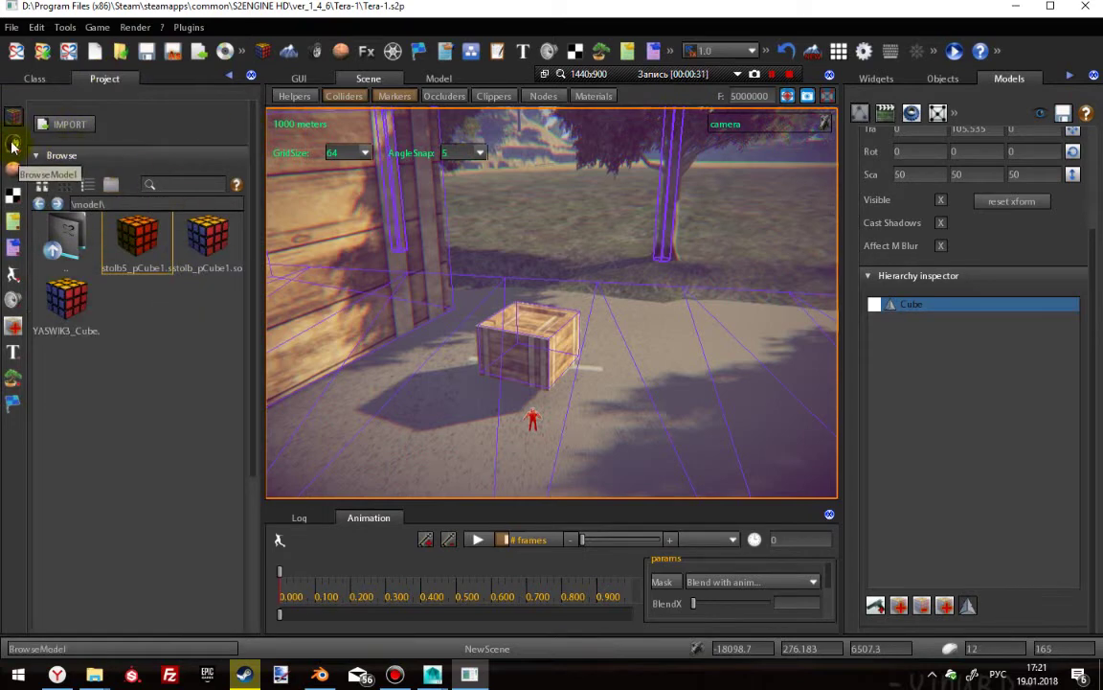
left_click(13, 143)
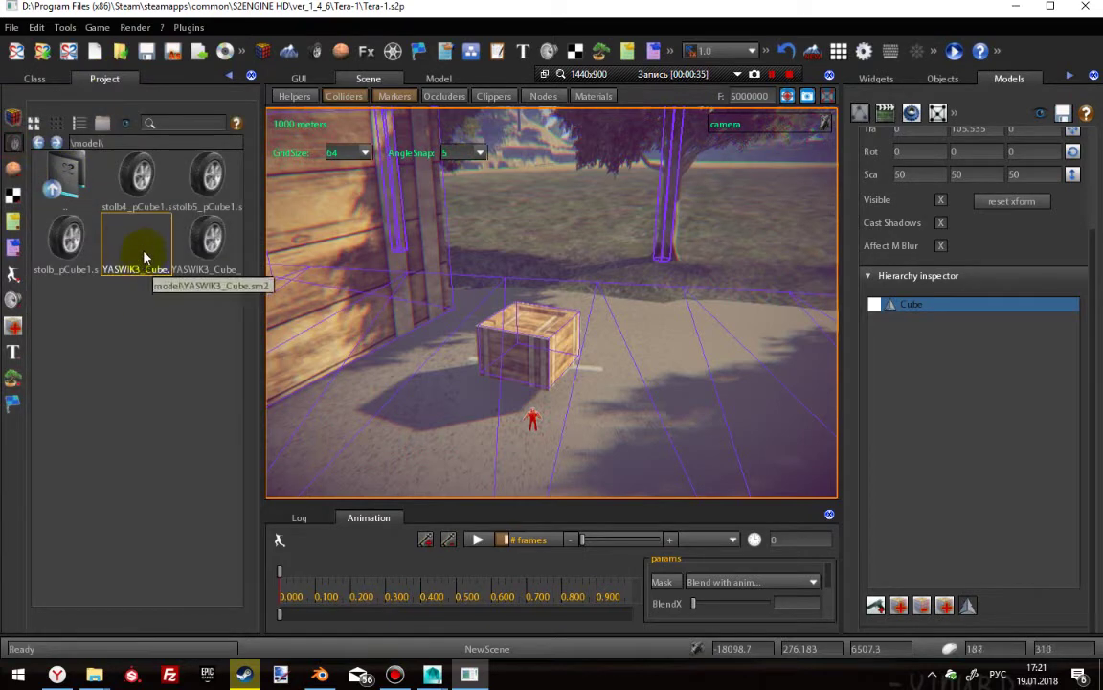
left_click_drag(62, 245, 639, 267)
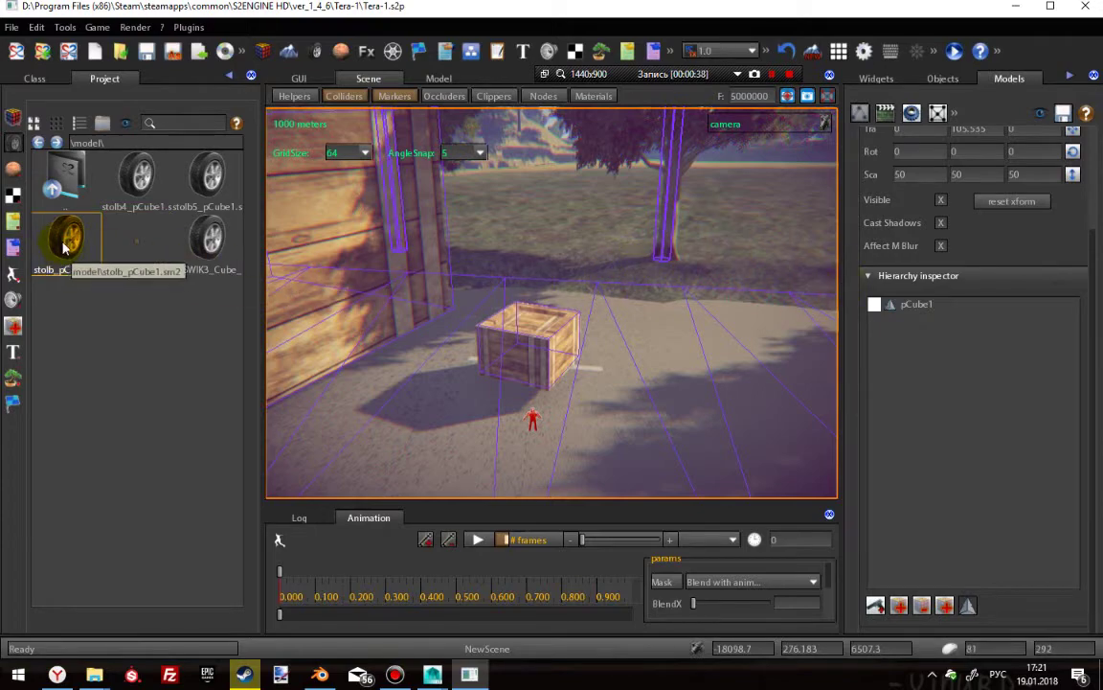
right_click_drag(680, 287, 472, 257)
key("w")
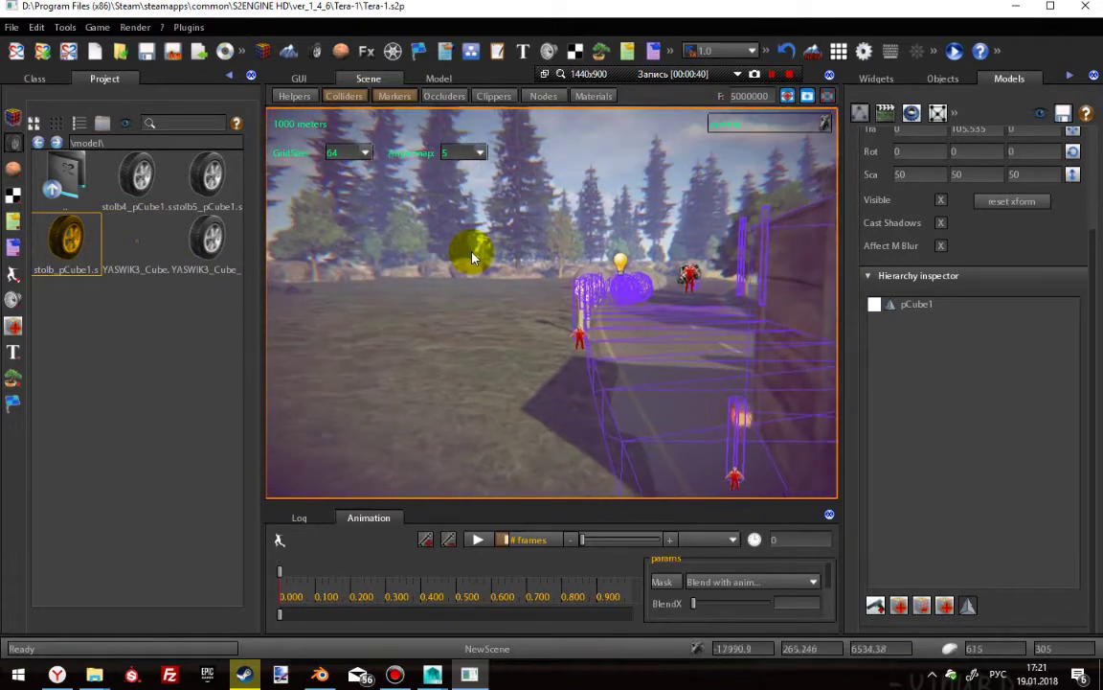
left_click_drag(471, 256, 67, 238)
right_click(67, 237)
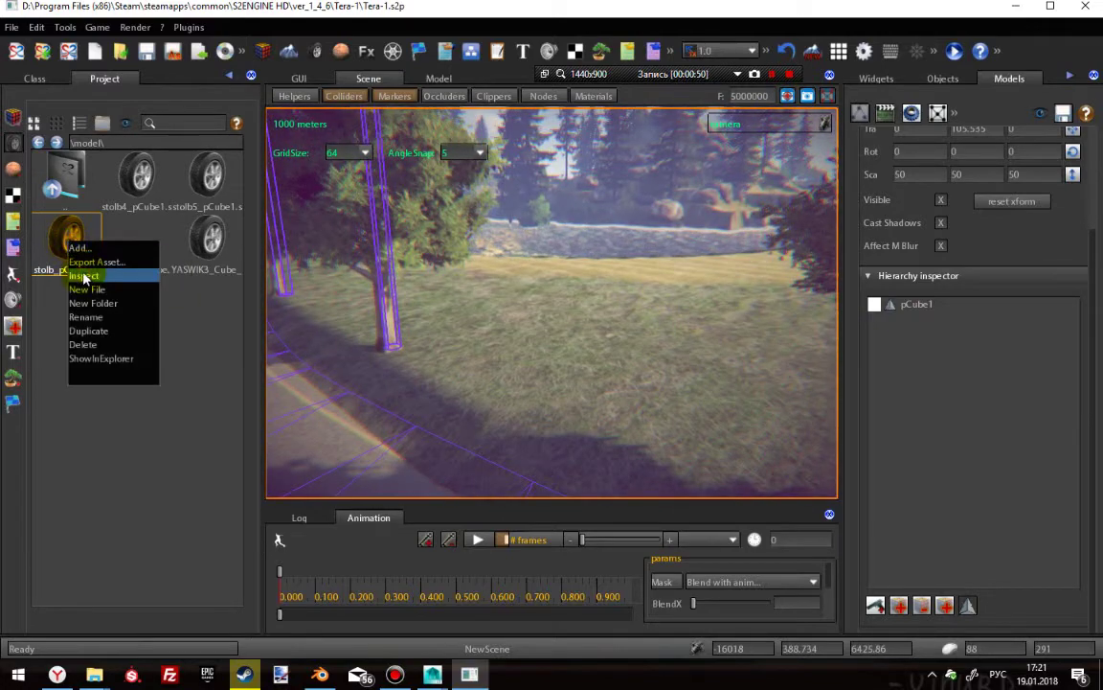
left_click(95, 276)
left_click_drag(543, 300, 678, 269)
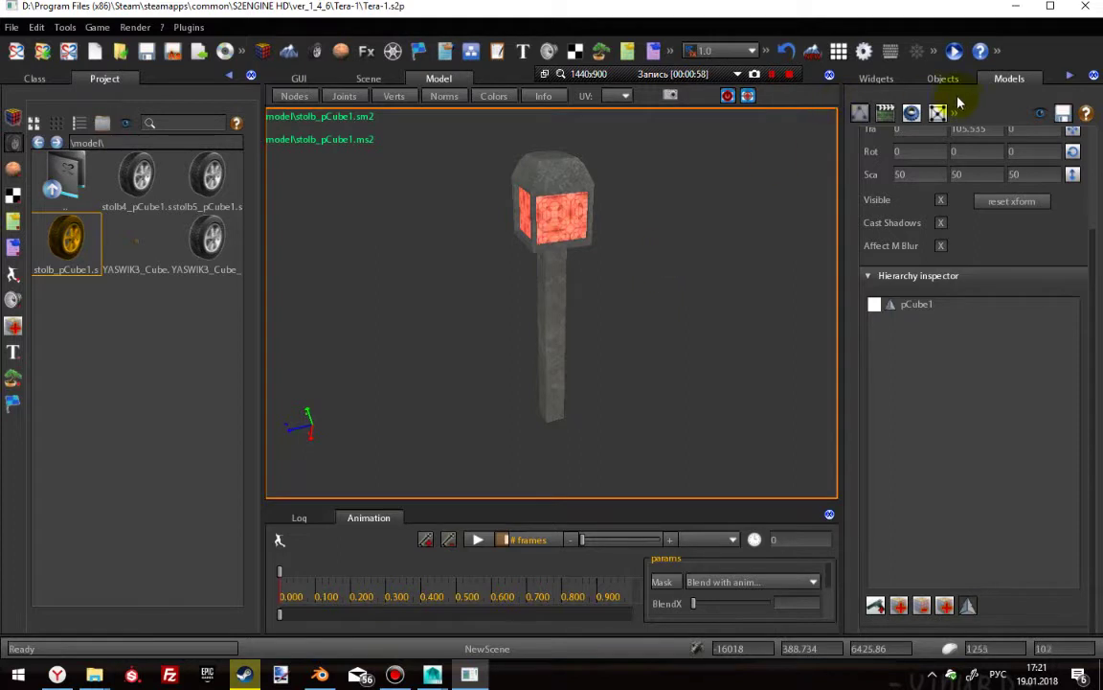
- Look through the lamp post model's animation, physics and geometry editing settings
left_click(886, 113)
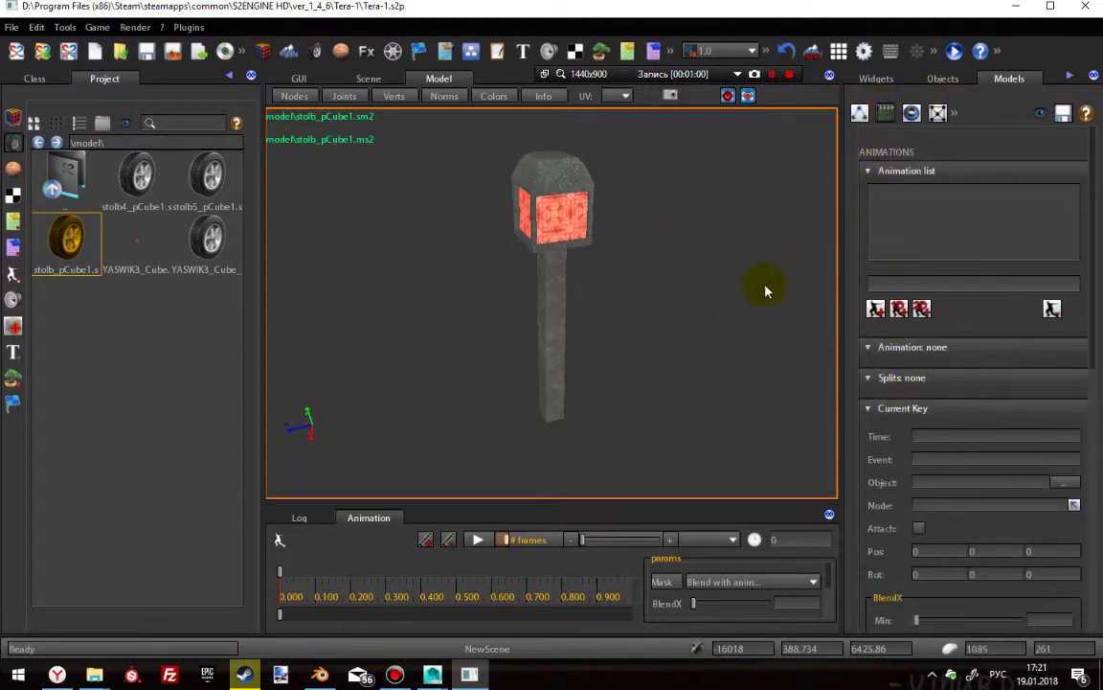
left_click(912, 114)
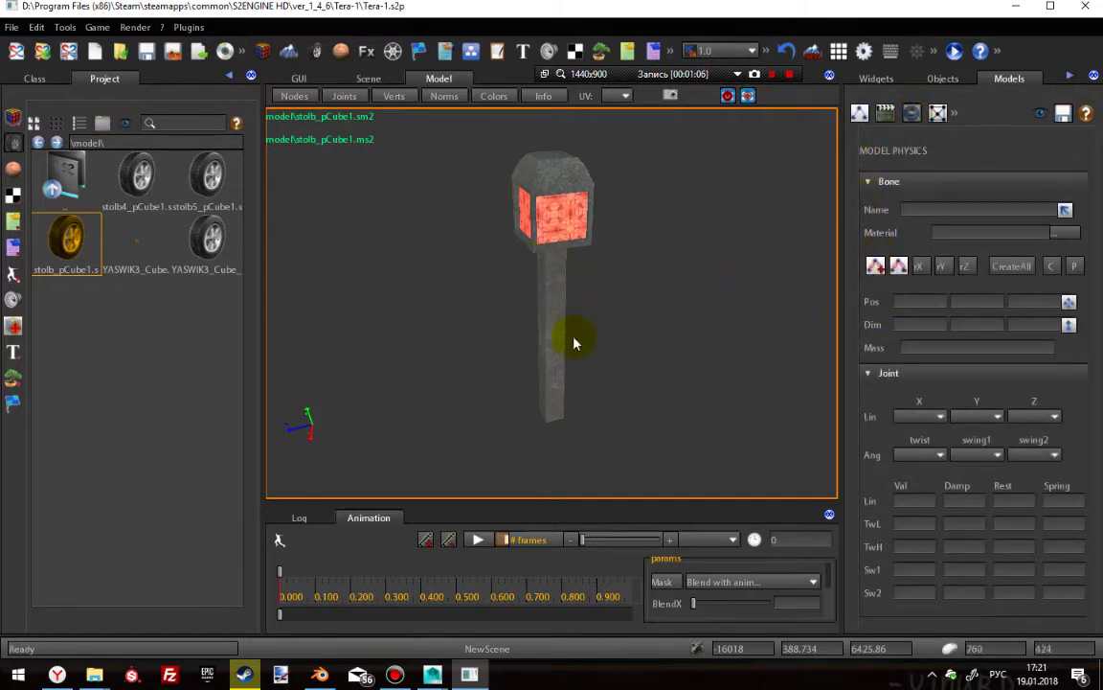
left_click(938, 114)
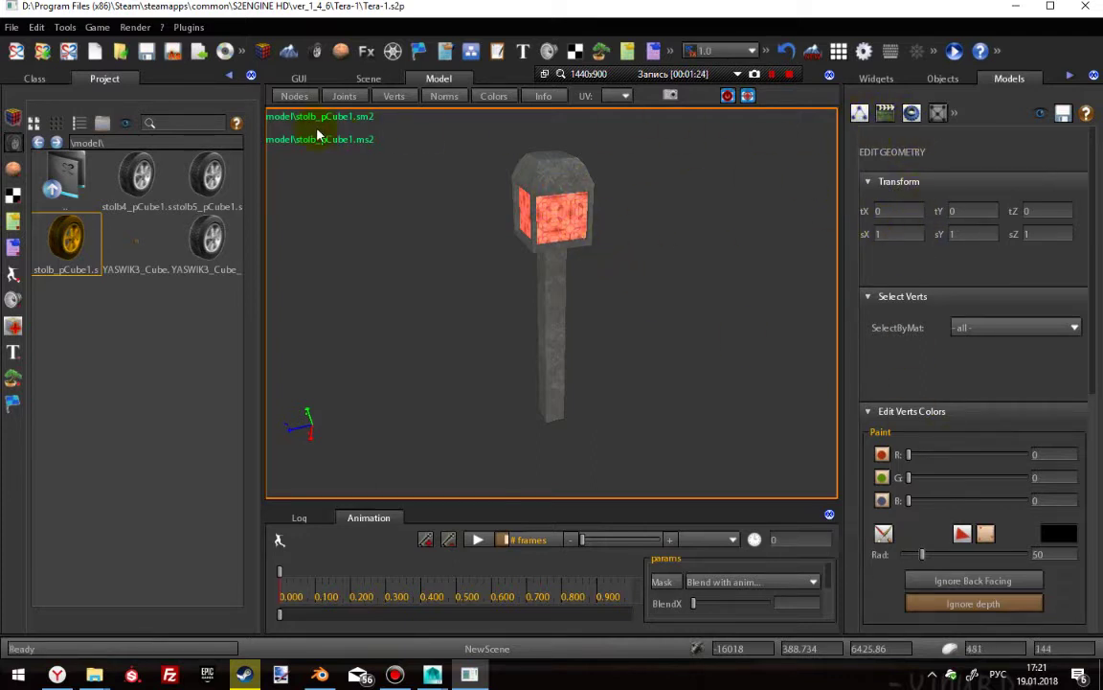
- Set the pCube1 node's scale to 500 on all three axes and save the model
left_click(860, 115)
left_click(911, 432)
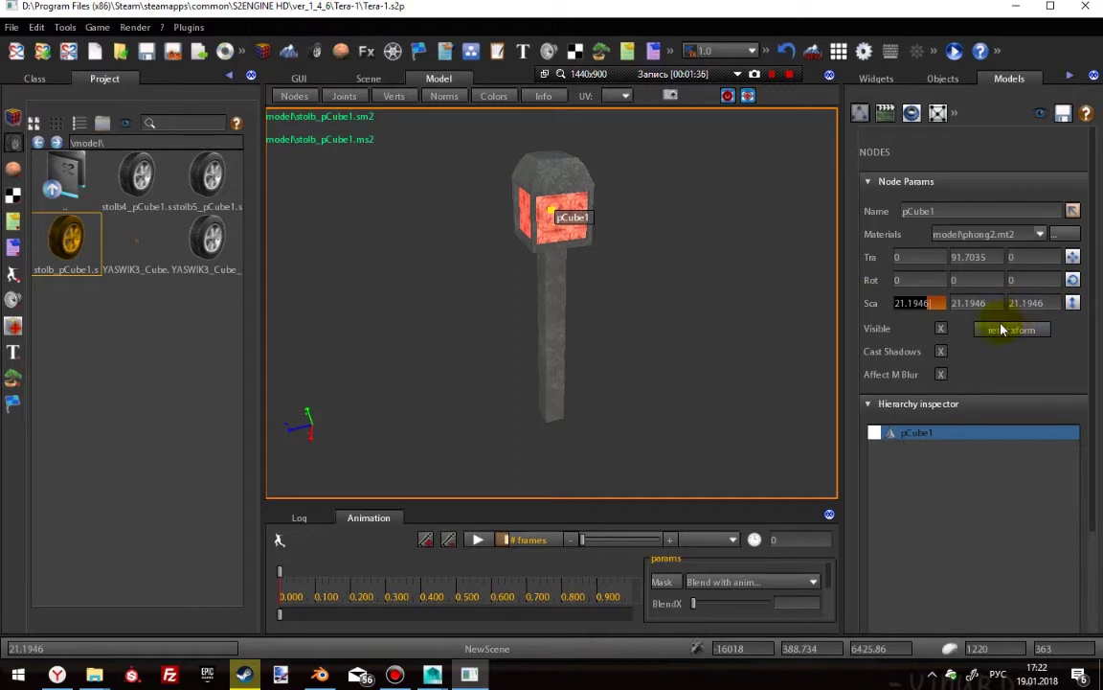
type("500")
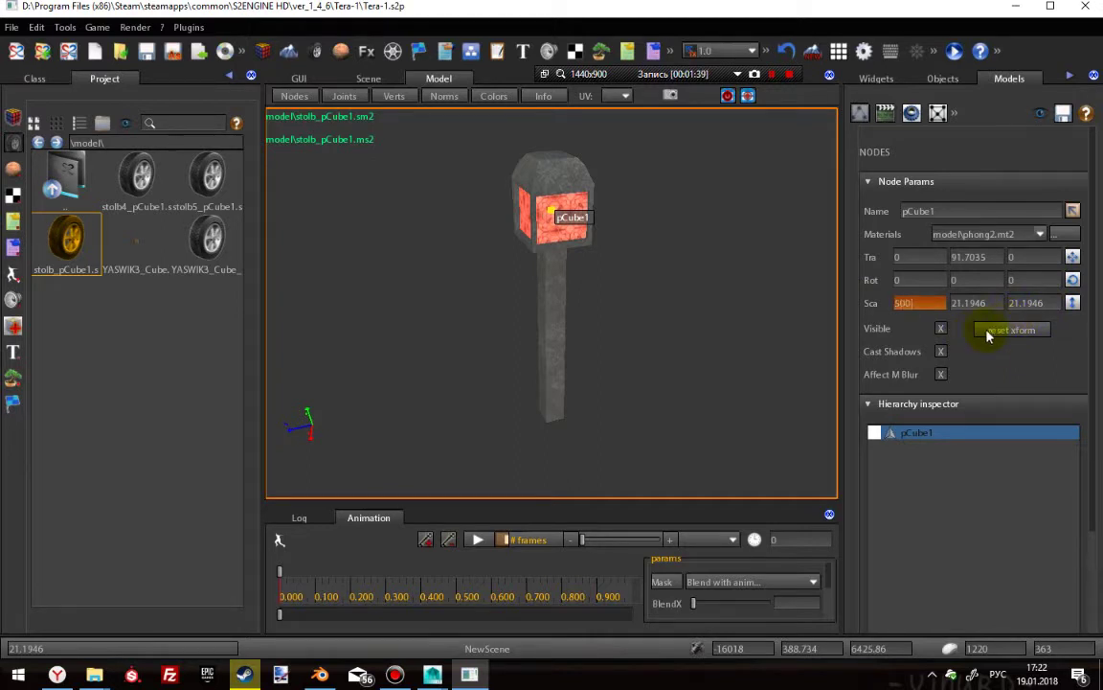
key("Return")
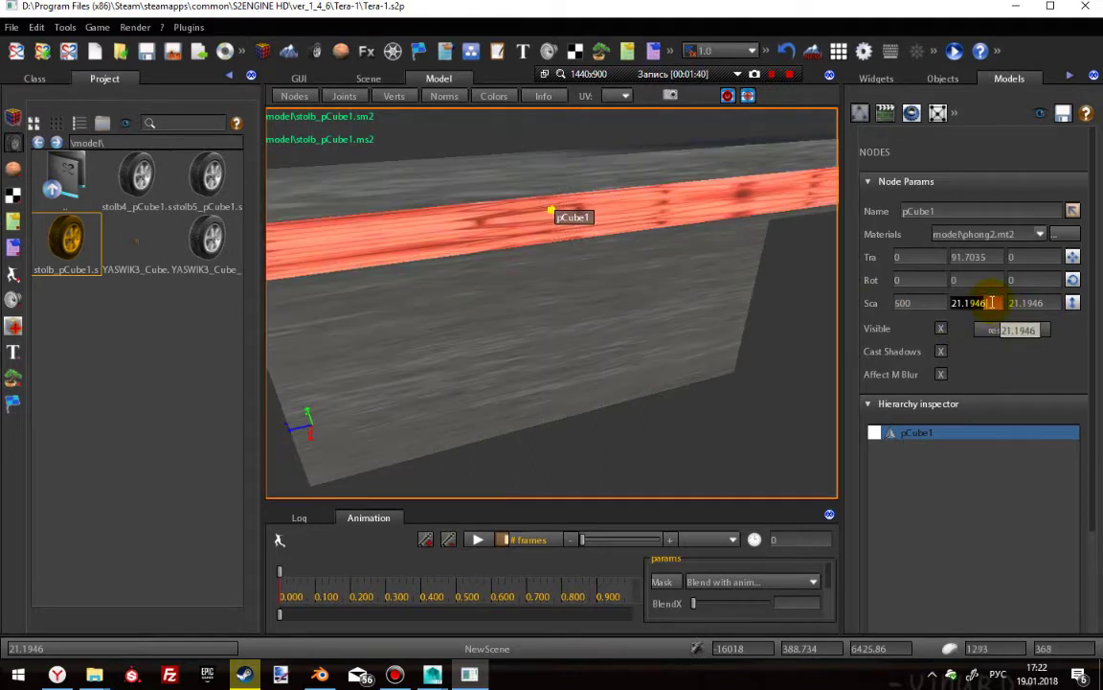
key("Return")
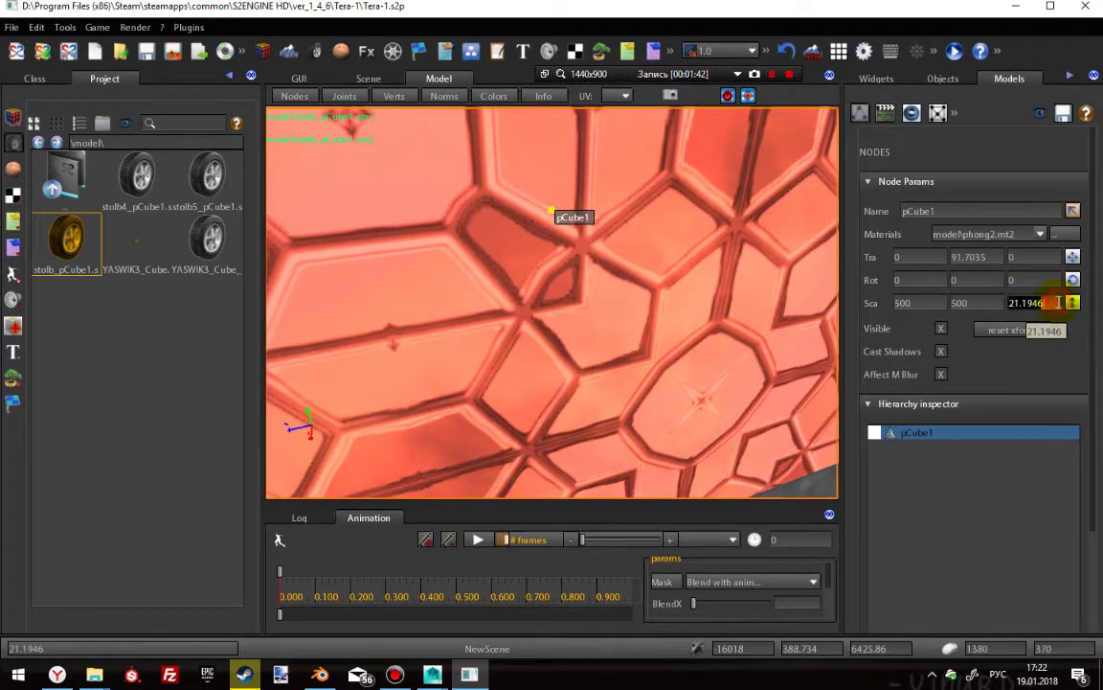
key("Return")
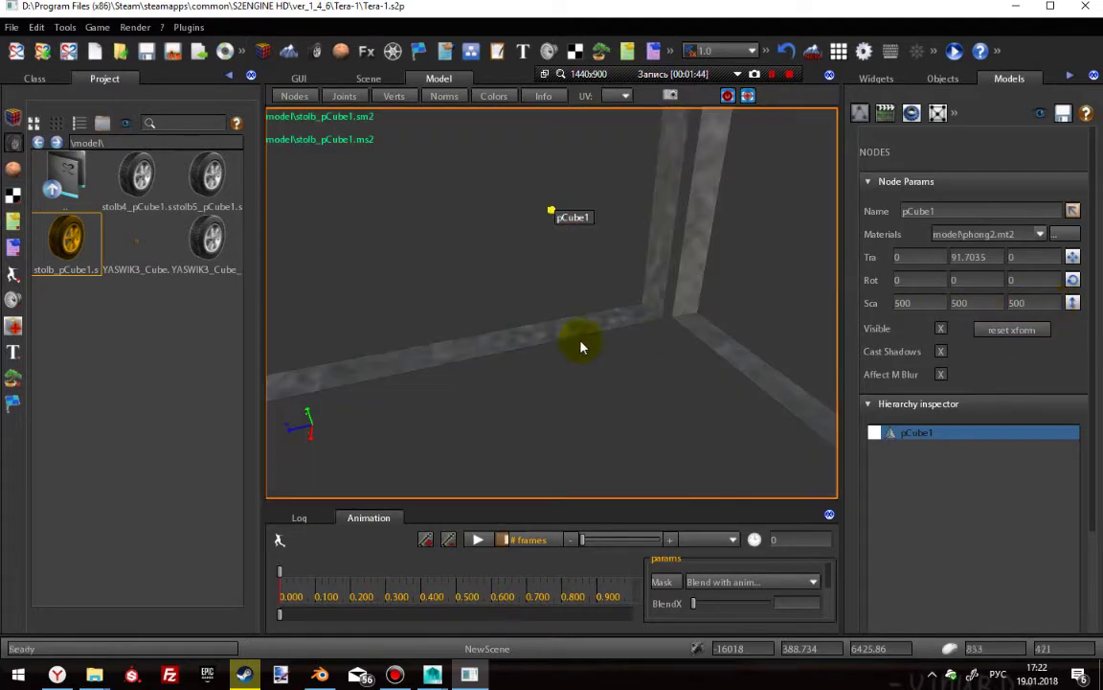
scroll(586, 331, "down", 3)
scroll(589, 359, "down", 3)
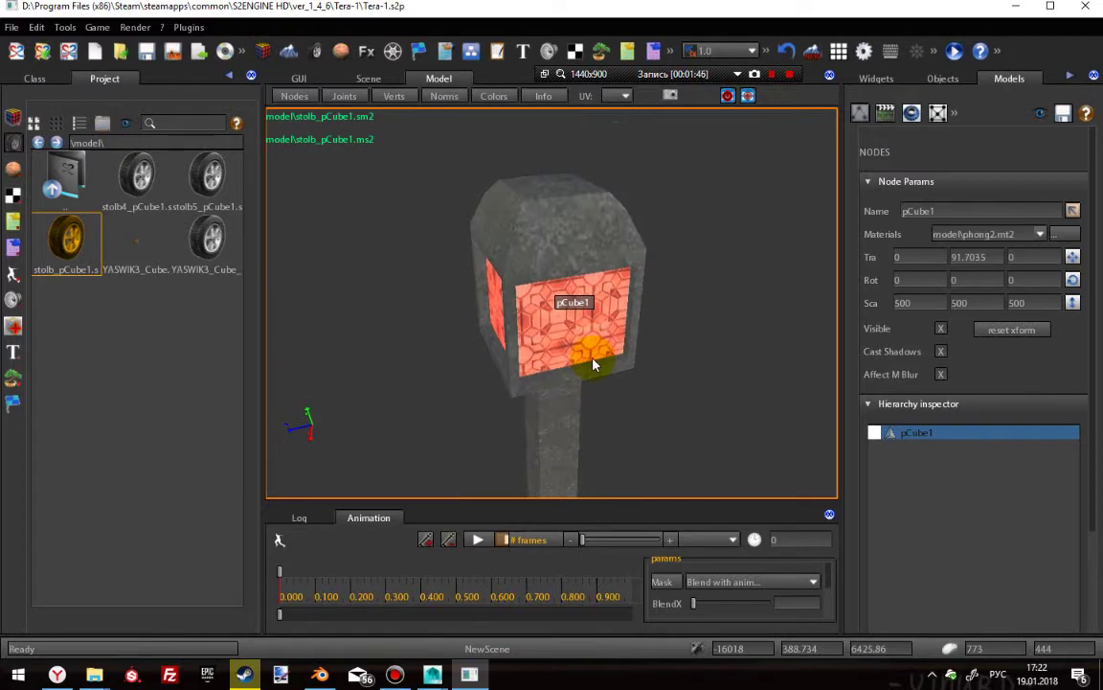
middle_click_drag(580, 362, 632, 399)
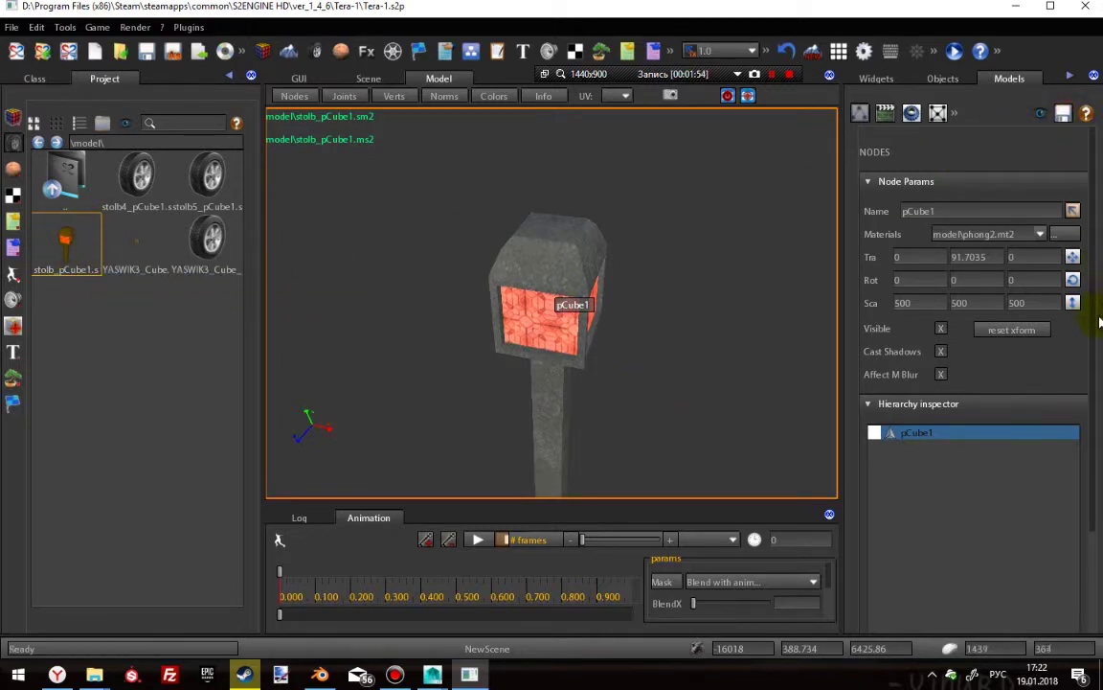
left_click_drag(1096, 297, 1091, 500)
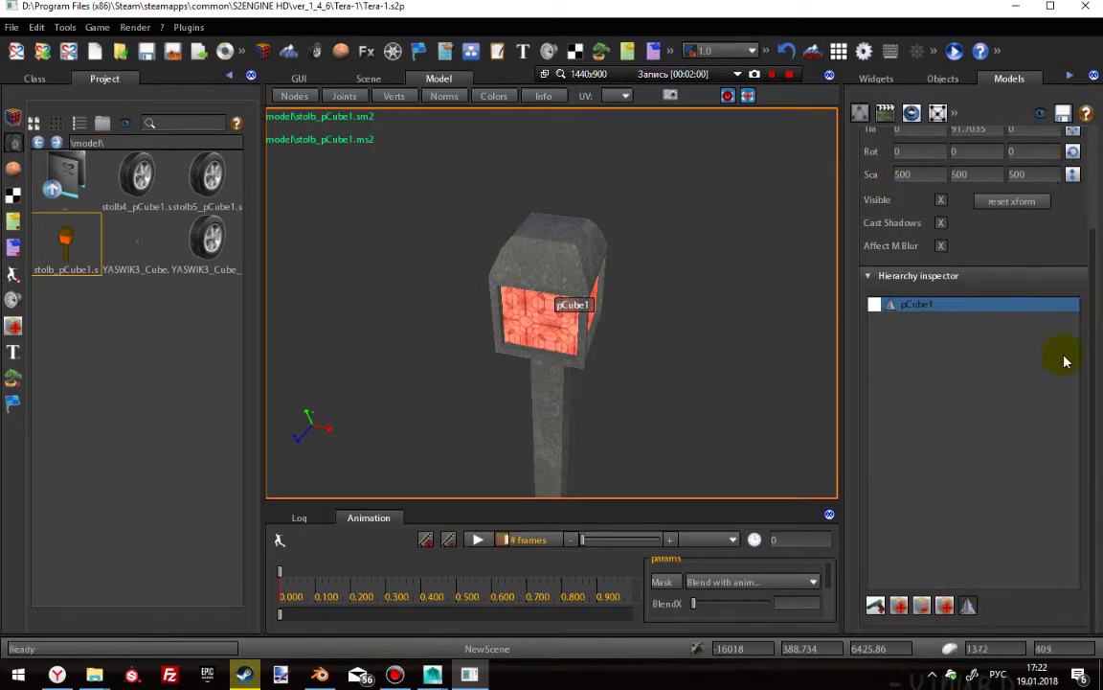
mouse_move(1099, 443)
left_mouse_down()
mouse_move(1093, 367)
mouse_move(1102, 422)
left_mouse_up()
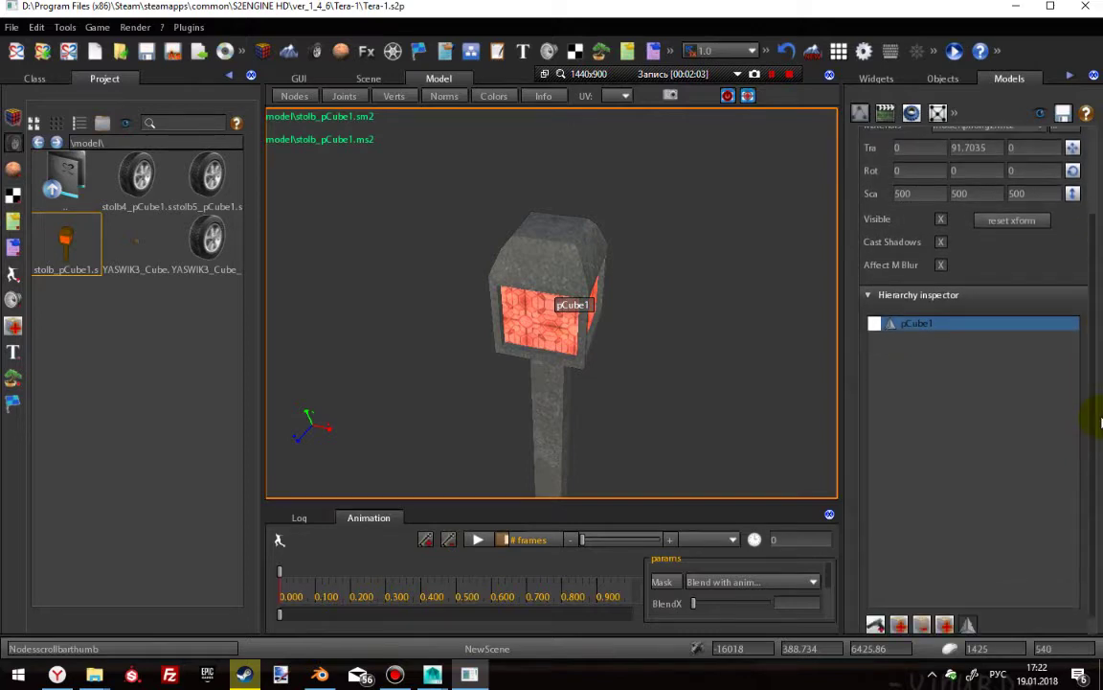
- Return to the scene and choose the rigidbody class for a new object
left_click(369, 80)
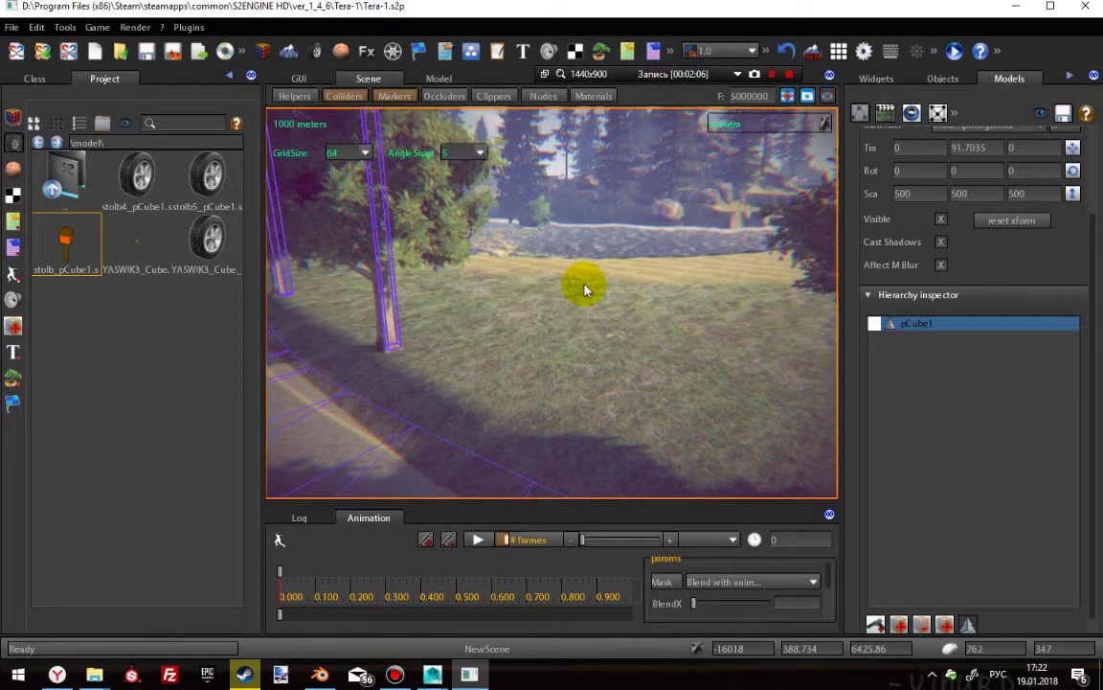
left_click(34, 78)
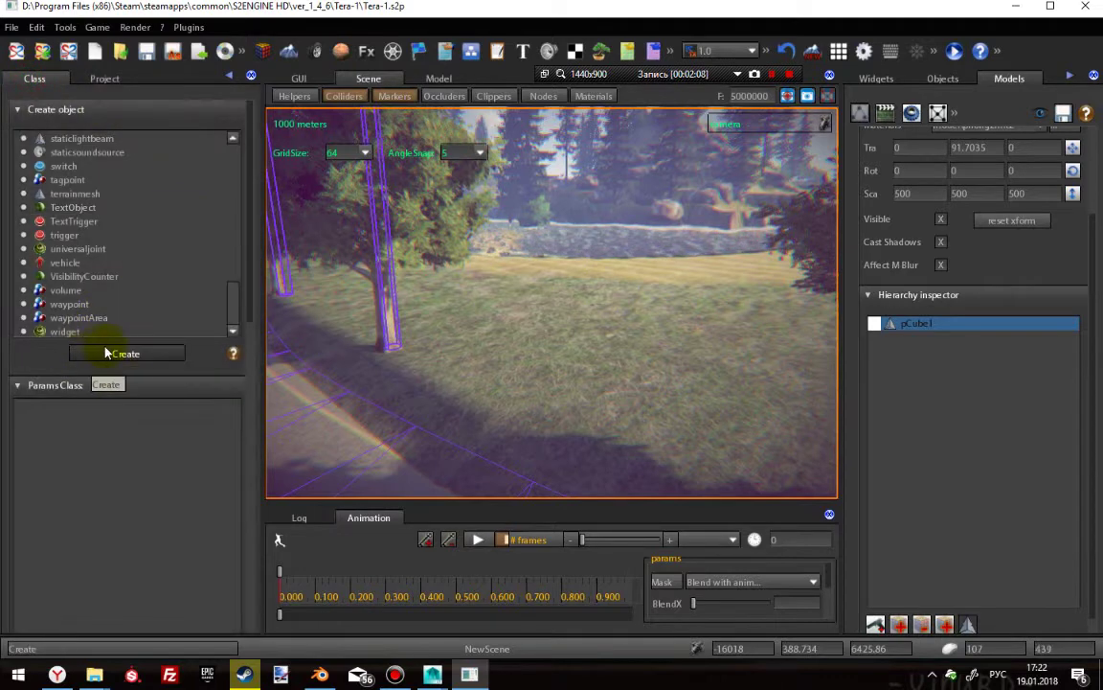
scroll(82, 240, "up", 2)
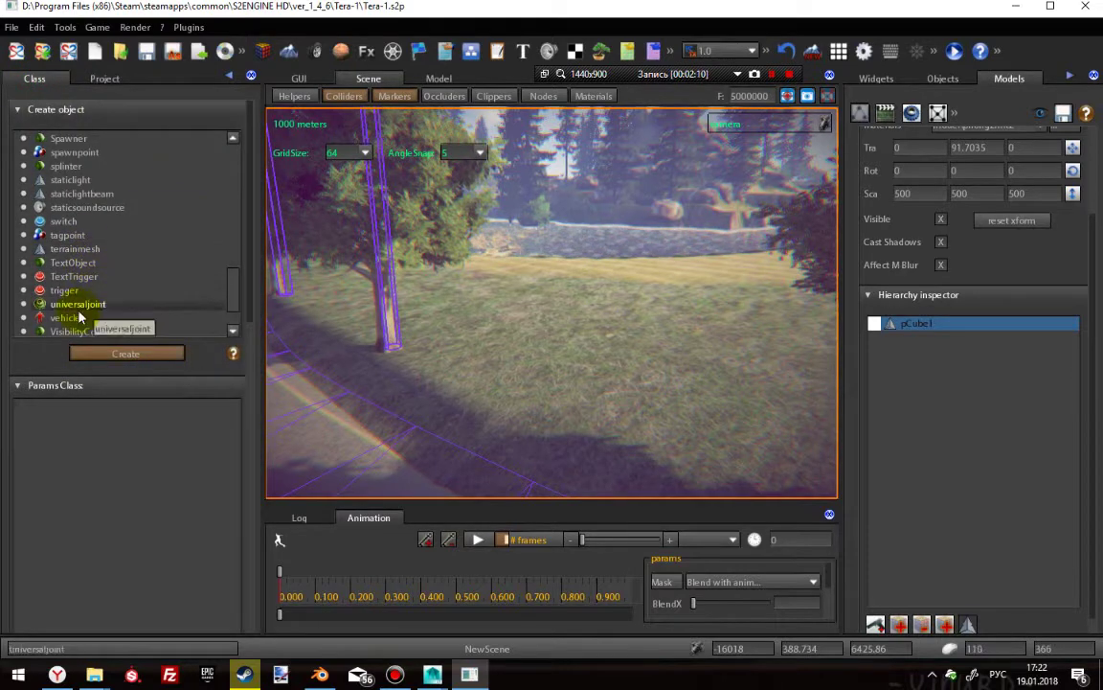
scroll(77, 306, "up", 5)
left_click(69, 262)
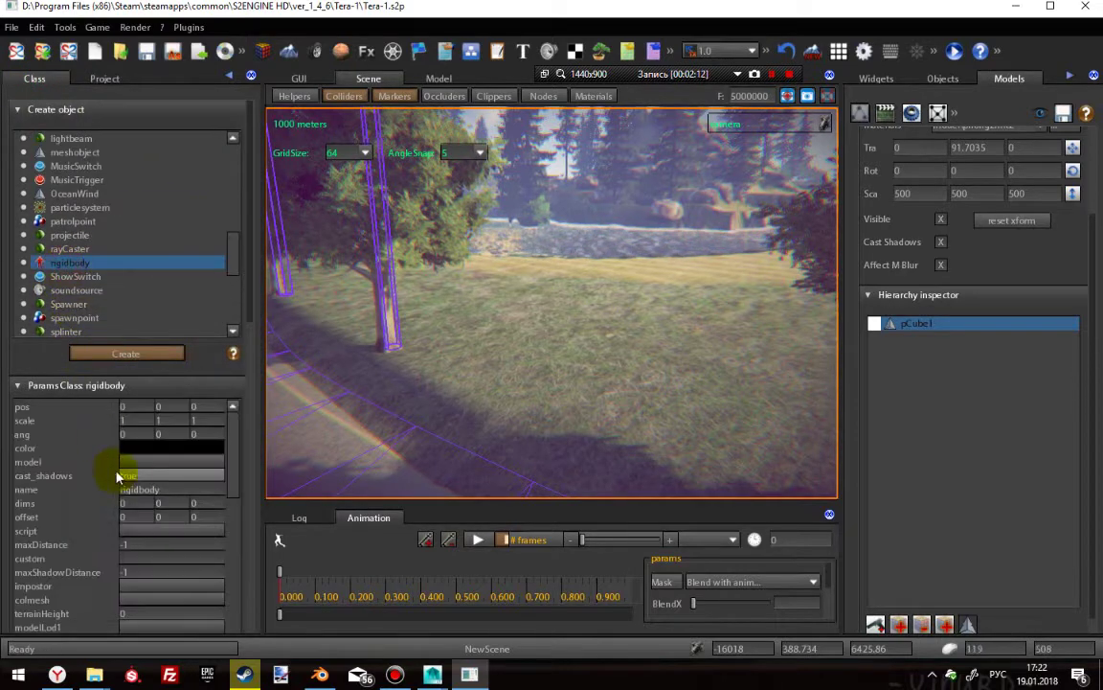
- Assign stolb_pCube1.sm2 from the model folder as the new rigid body's model
left_click(159, 447)
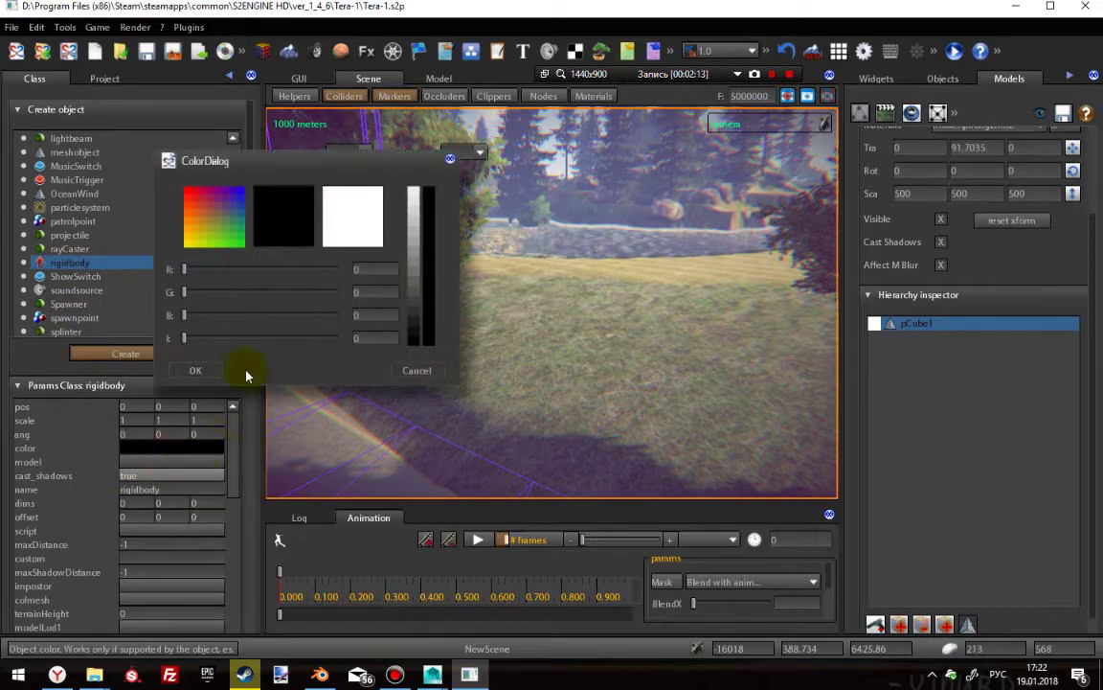
left_click(415, 370)
left_click(160, 462)
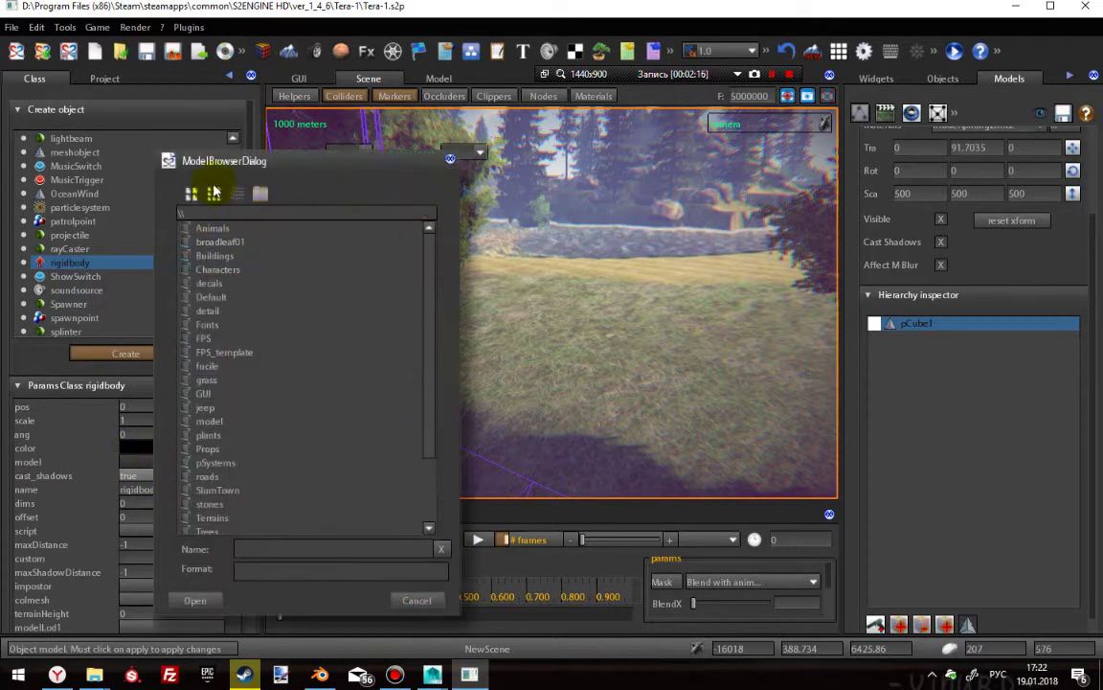
double_click(213, 422)
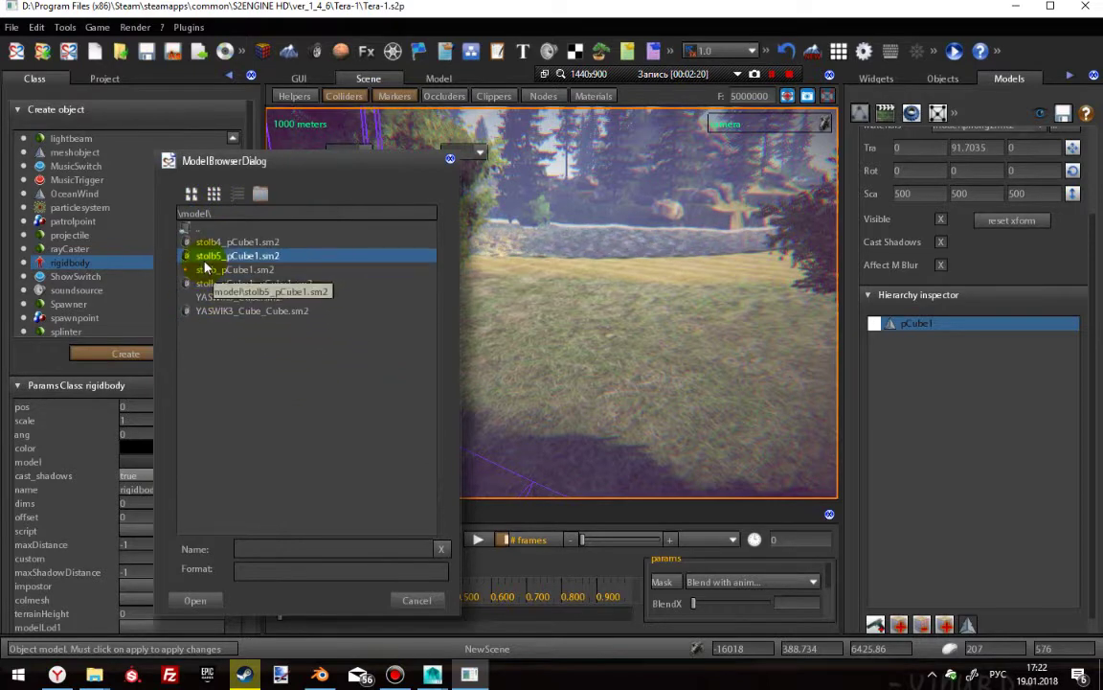
left_click(180, 600)
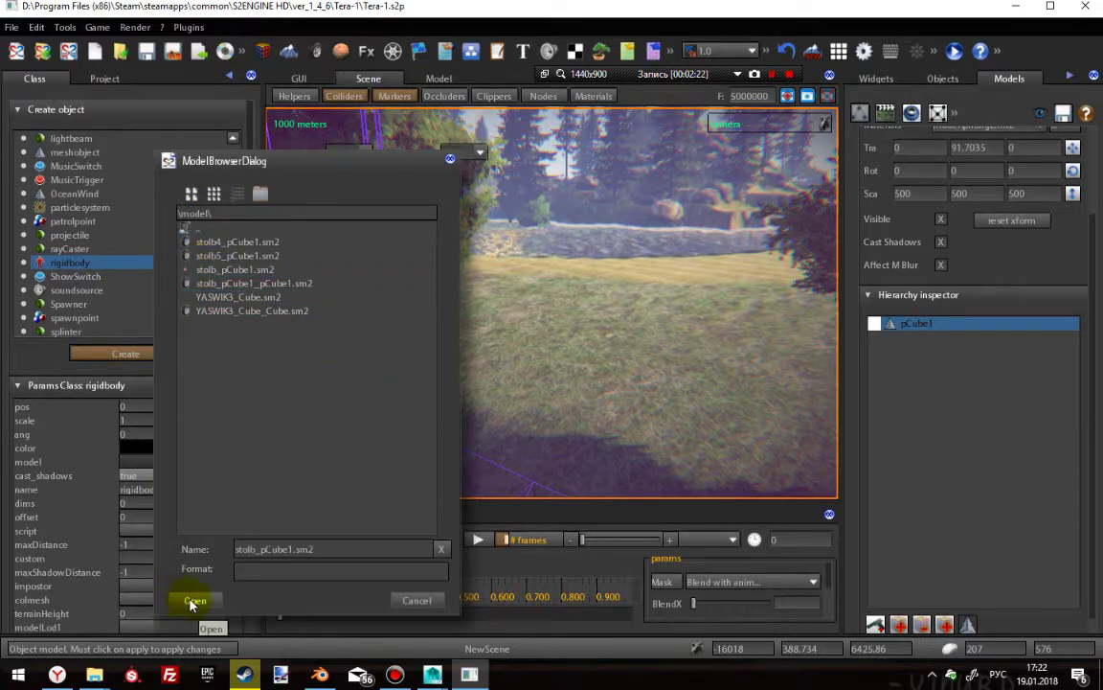
left_click(193, 600)
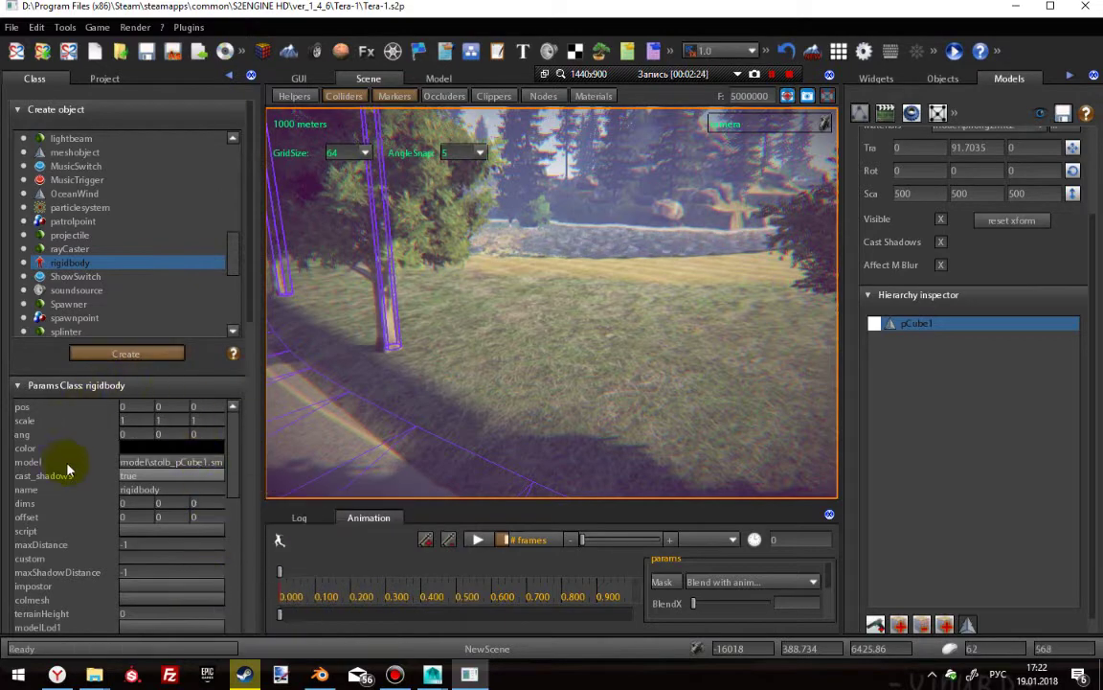
- Place the lamp post rigid body on the mossy hill near the water and end object creation
key("w")
mouse_move(594, 312)
right_mouse_down()
mouse_move(650, 285)
mouse_move(645, 263)
mouse_move(658, 267)
mouse_move(629, 271)
mouse_move(664, 271)
mouse_move(667, 235)
mouse_move(605, 318)
right_mouse_up()
scroll(99, 576, "down", 4)
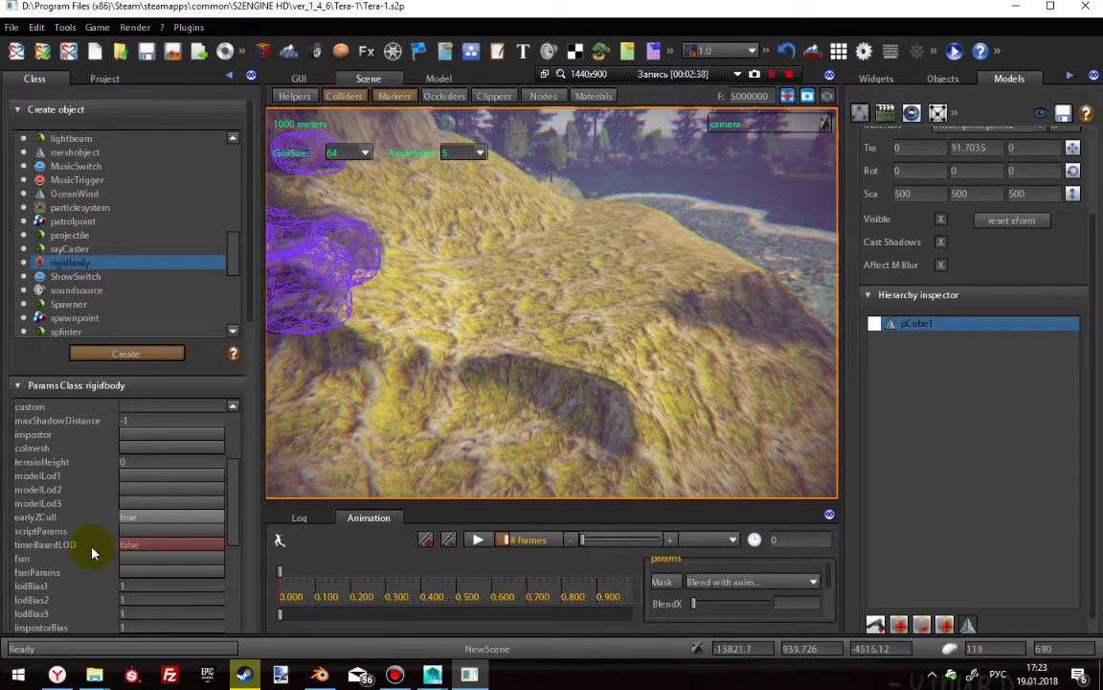
left_click(577, 264)
right_click_drag(569, 369, 393, 276)
scroll(572, 312, "down", 5)
scroll(572, 313, "up", 1)
scroll(572, 313, "up", 6)
left_click(134, 353)
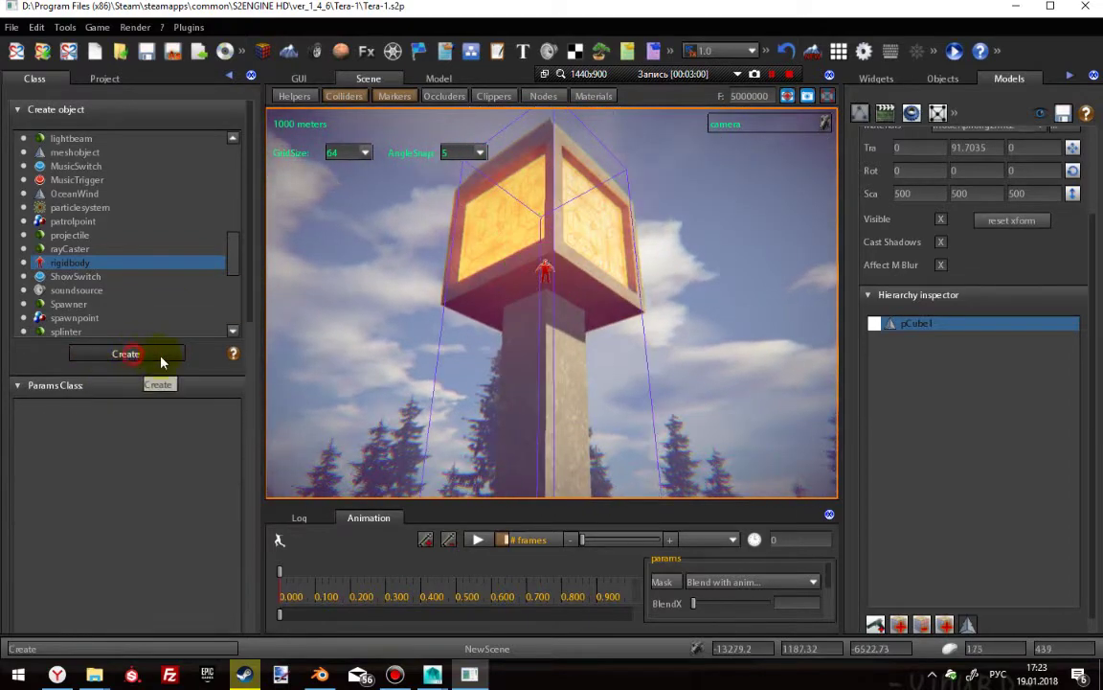
- Select the lamp post rigid body, set its mass to 250 and apply the parameters
left_click(517, 237)
scroll(86, 565, "down", 5)
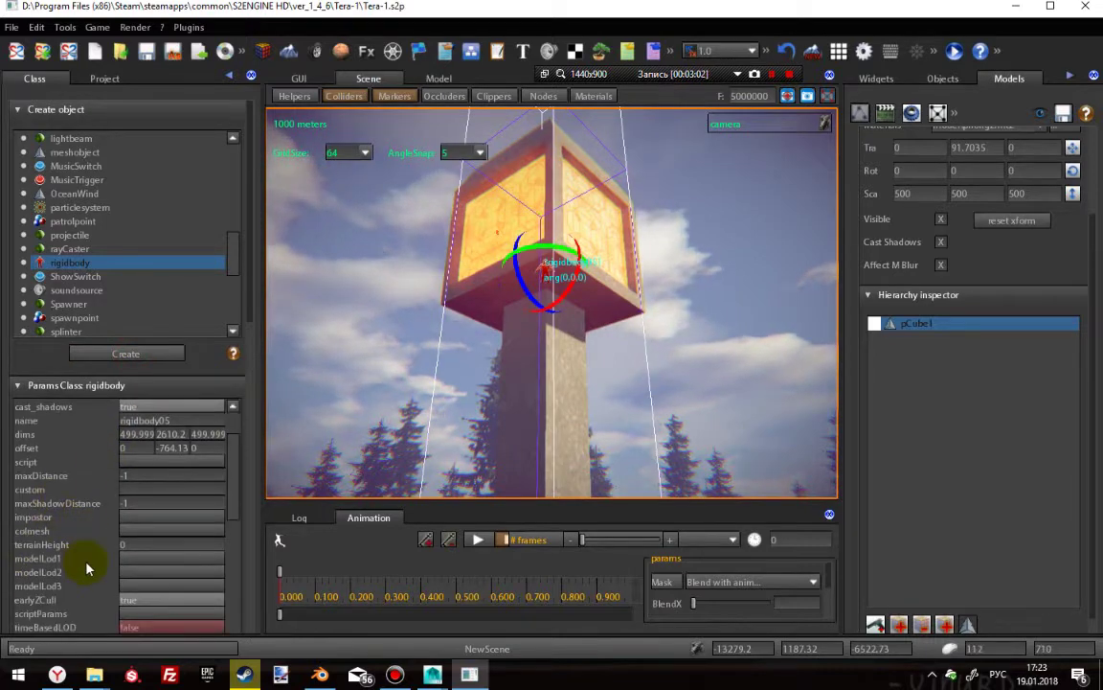
scroll(99, 570, "down", 10)
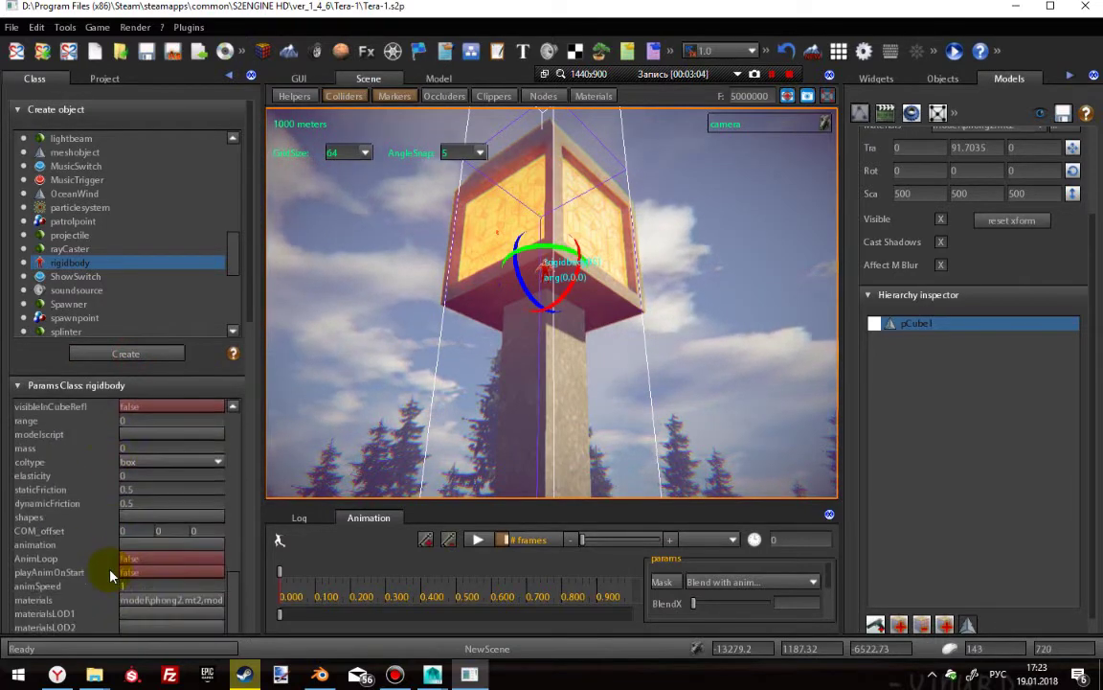
right_click_drag(736, 312, 705, 435)
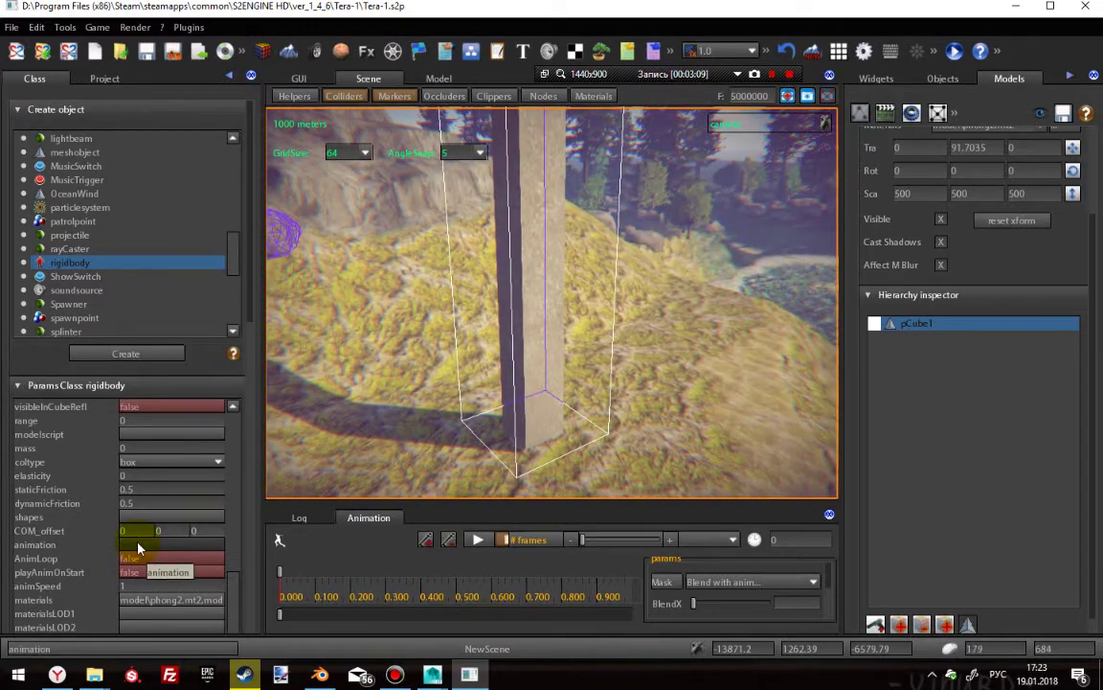
scroll(81, 589, "down", 1)
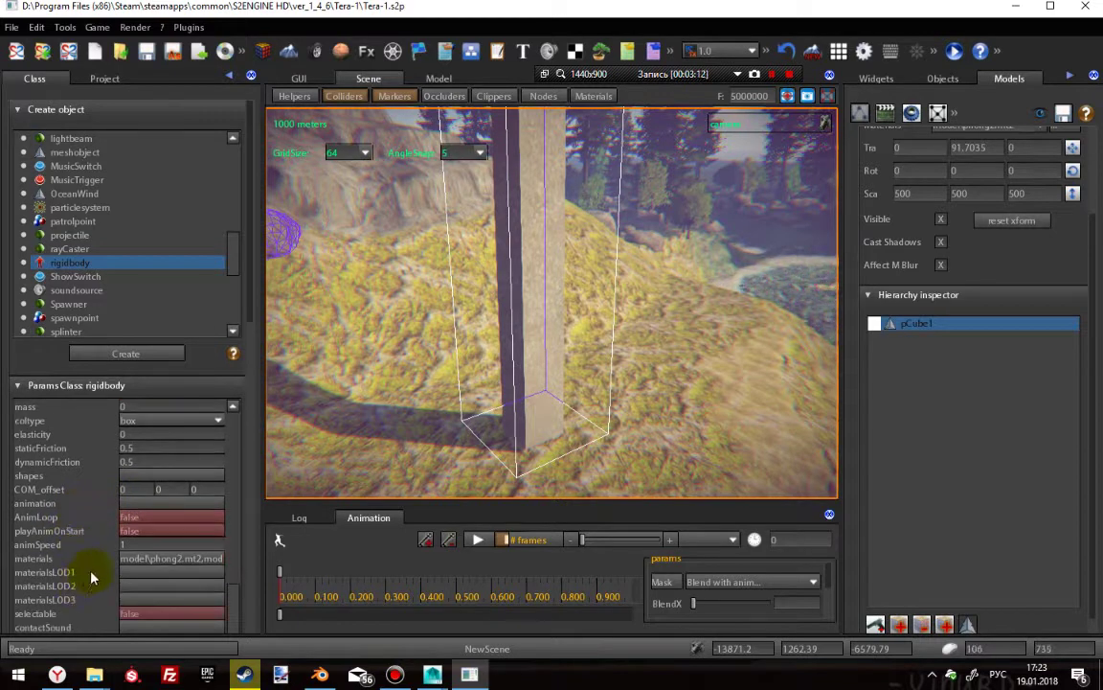
scroll(81, 554, "up", 2)
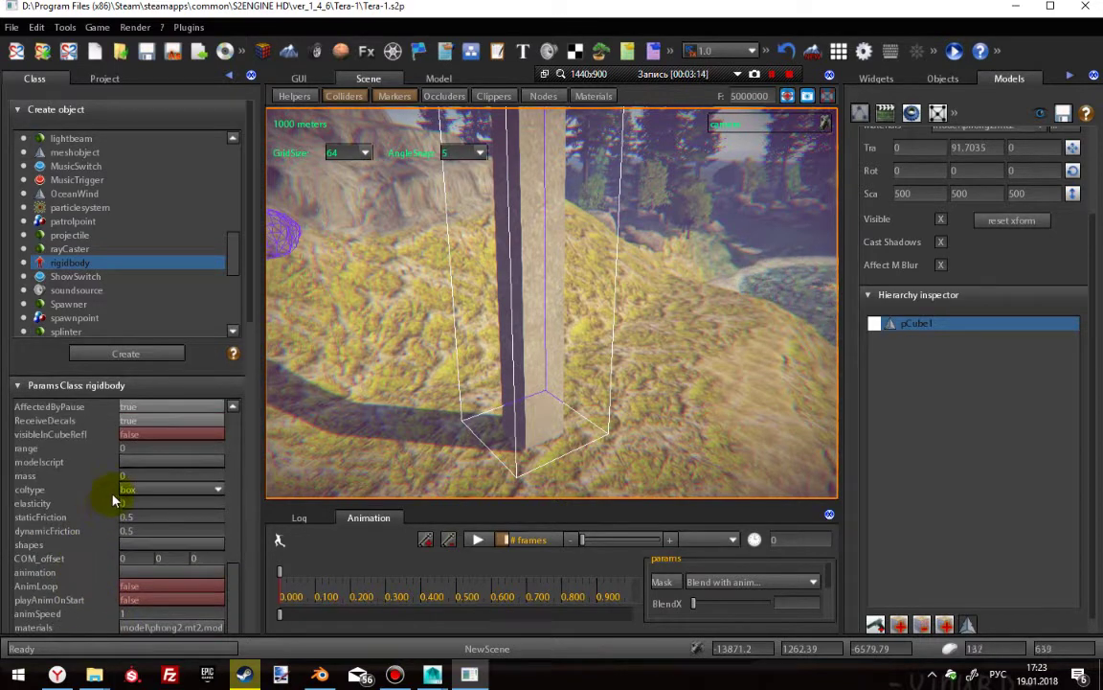
left_click(144, 475)
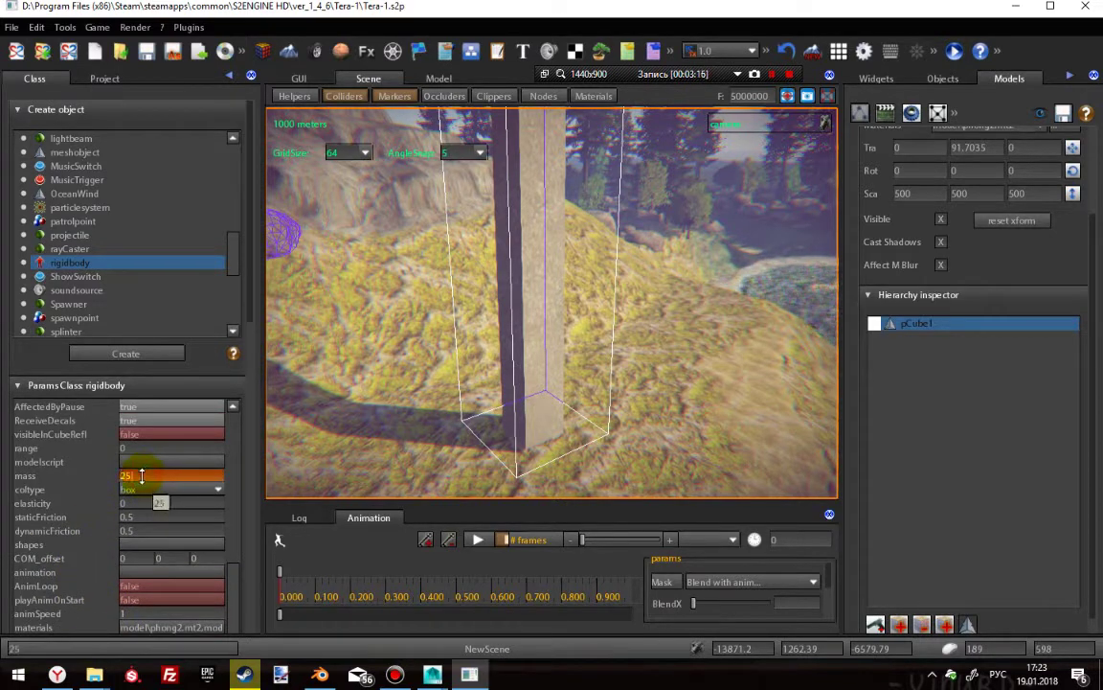
key("Return")
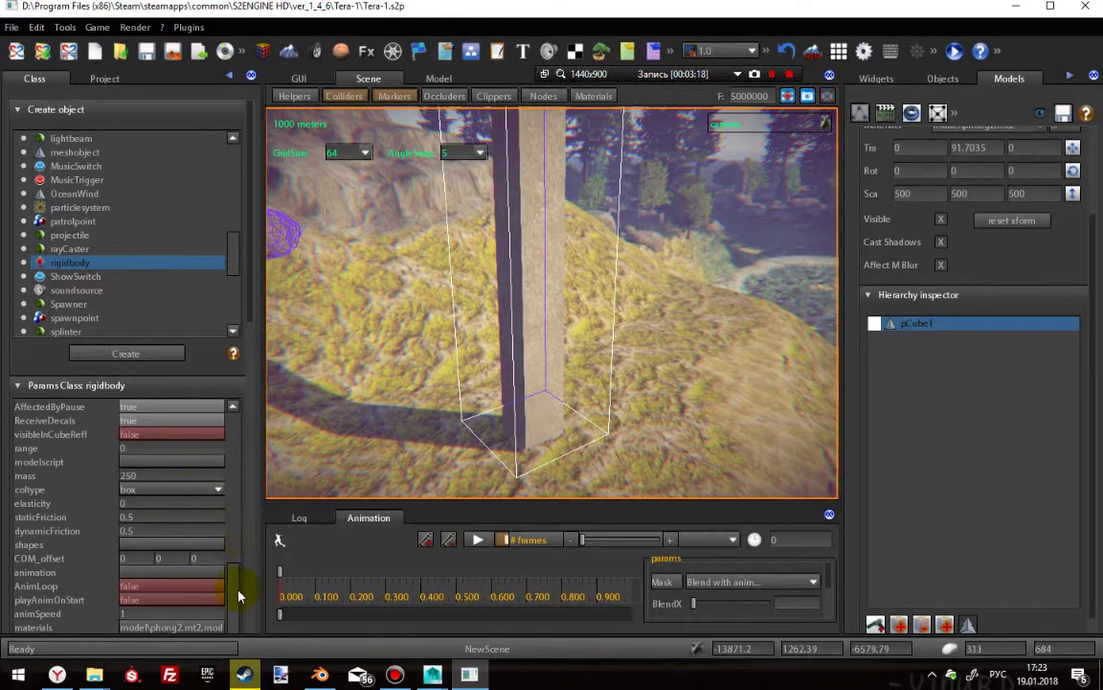
left_click_drag(252, 304, 230, 403)
left_click(219, 431)
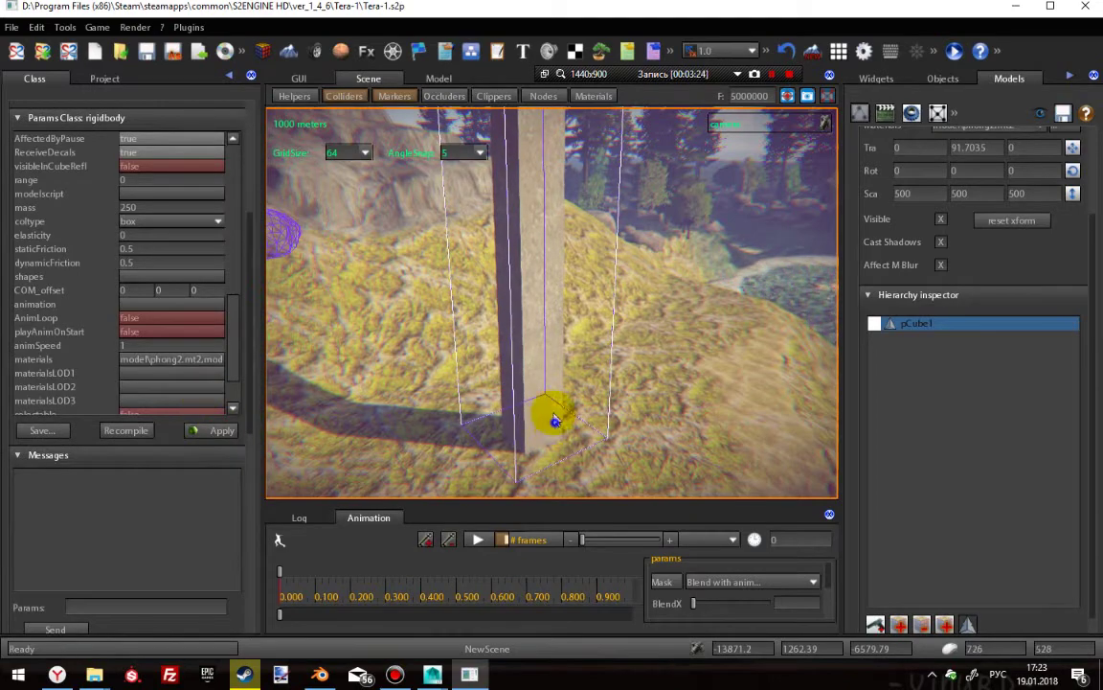
- Switch to the Translate tool and move the lamp post on the hill to about X -12351, Z -7544
right_click_drag(556, 419, 578, 303)
left_click(940, 81)
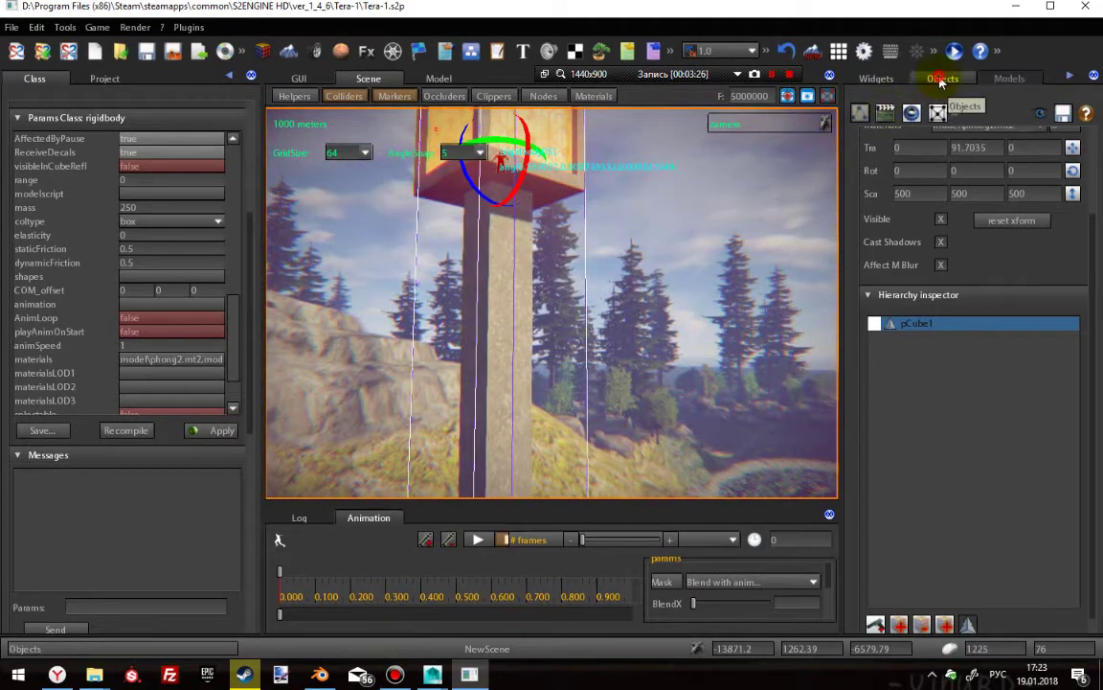
left_click(889, 114)
right_click_drag(444, 327, 477, 284)
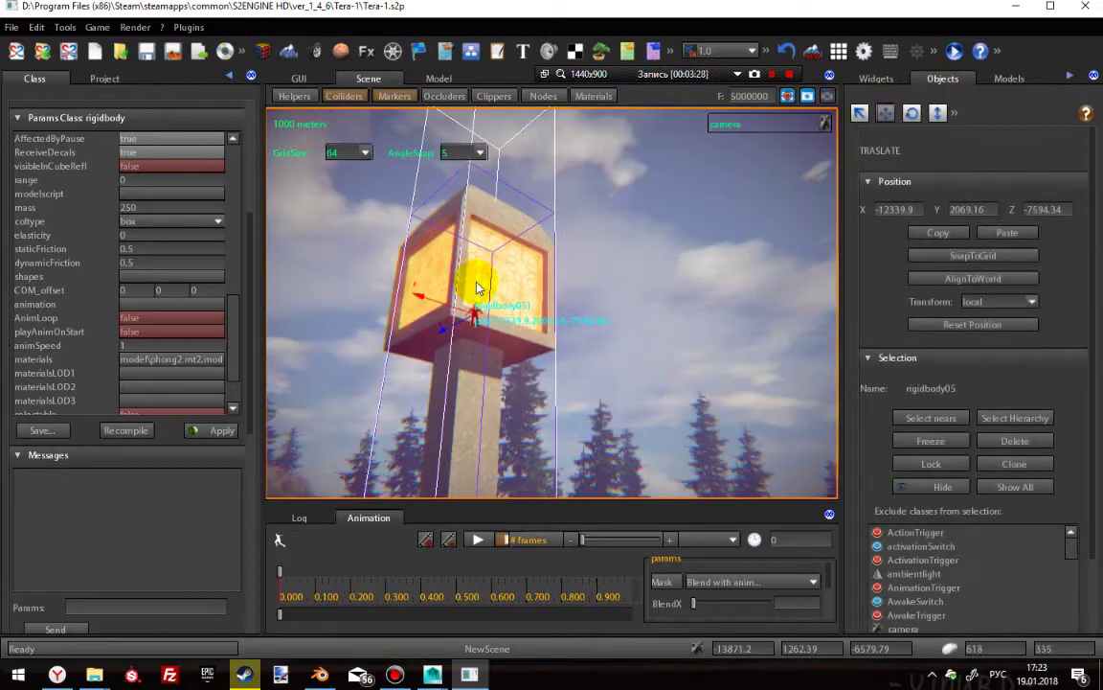
left_click_drag(478, 287, 493, 233)
mouse_move(599, 503)
left_mouse_down()
mouse_move(599, 375)
mouse_move(646, 414)
mouse_move(652, 450)
mouse_move(622, 340)
mouse_move(623, 399)
mouse_move(711, 438)
mouse_move(540, 353)
mouse_move(508, 391)
mouse_move(525, 388)
mouse_move(552, 320)
mouse_move(525, 413)
mouse_move(529, 316)
mouse_move(487, 328)
mouse_move(490, 389)
mouse_move(516, 392)
mouse_move(480, 258)
mouse_move(436, 163)
left_mouse_up()
- Set the lamp post's Kinematic parameter to true, lower it to about Y 1913 and apply the parameters
mouse_move(556, 275)
left_mouse_down()
mouse_move(462, 320)
mouse_move(526, 443)
mouse_move(522, 340)
mouse_move(517, 365)
mouse_move(419, 382)
mouse_move(141, 391)
mouse_move(69, 276)
mouse_move(118, 229)
mouse_move(428, 301)
mouse_move(94, 266)
mouse_move(134, 199)
mouse_move(243, 323)
mouse_move(235, 406)
left_mouse_up()
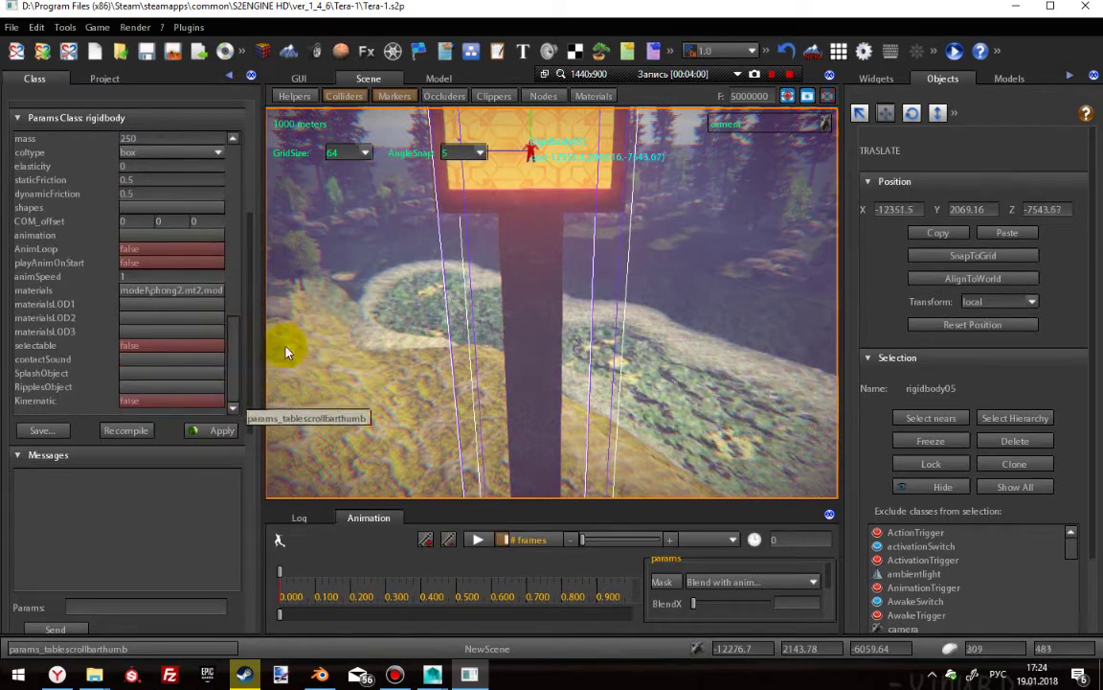
key("d")
right_click_drag(640, 289, 596, 292)
left_click_drag(596, 292, 563, 287)
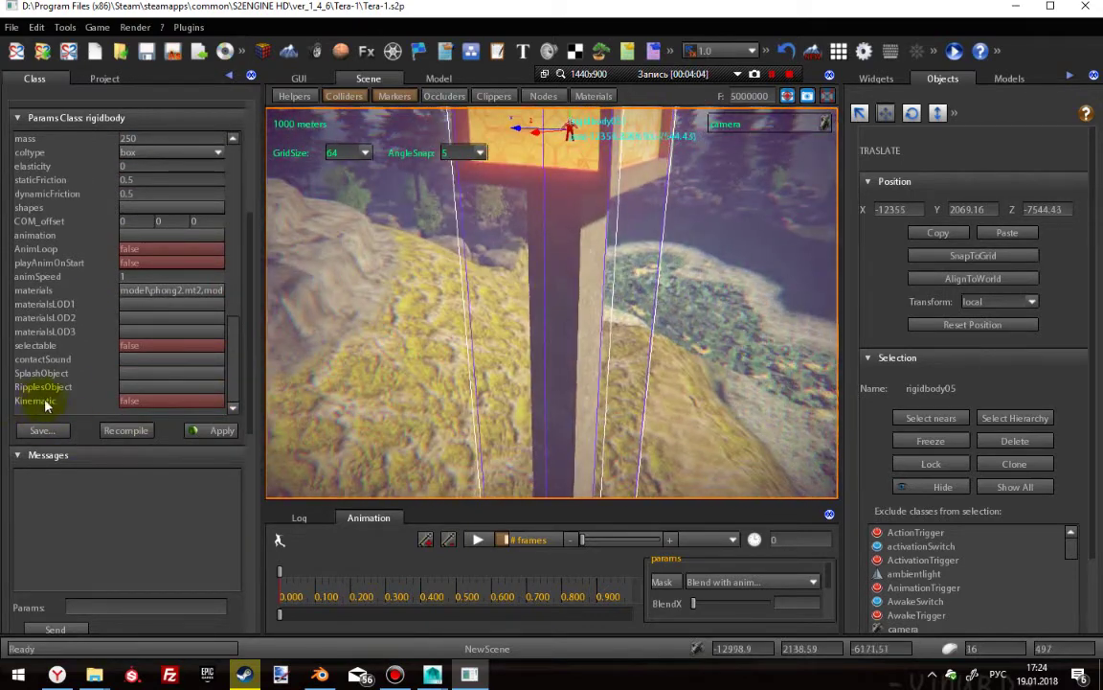
left_click(153, 401)
left_click_drag(670, 278, 622, 234)
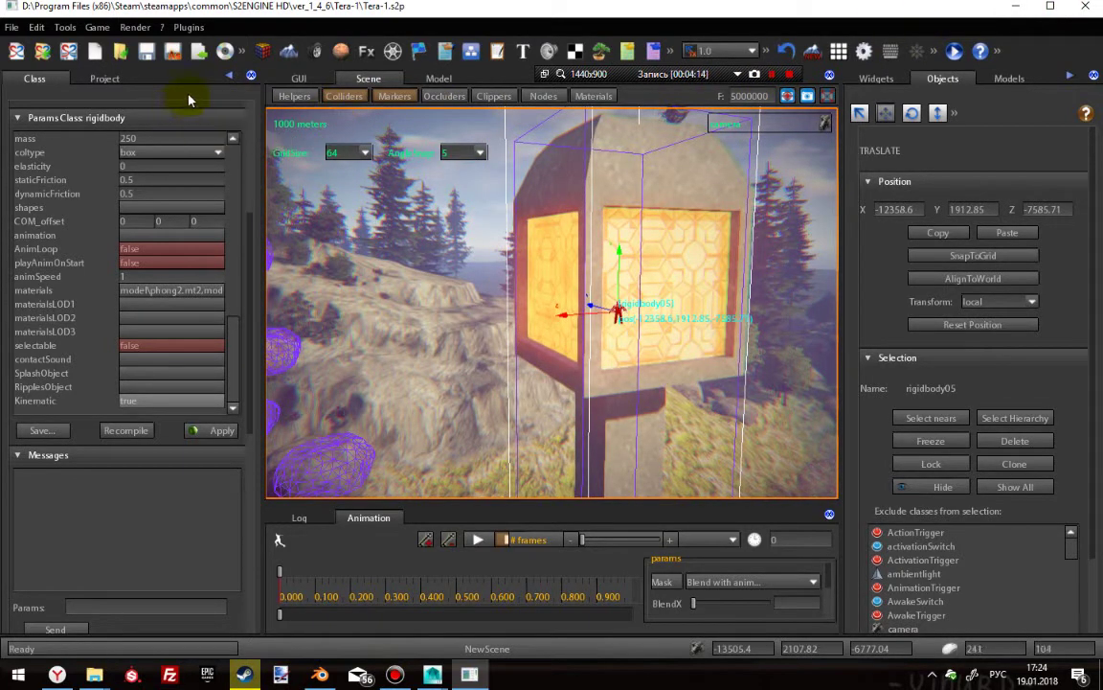
left_click(219, 430)
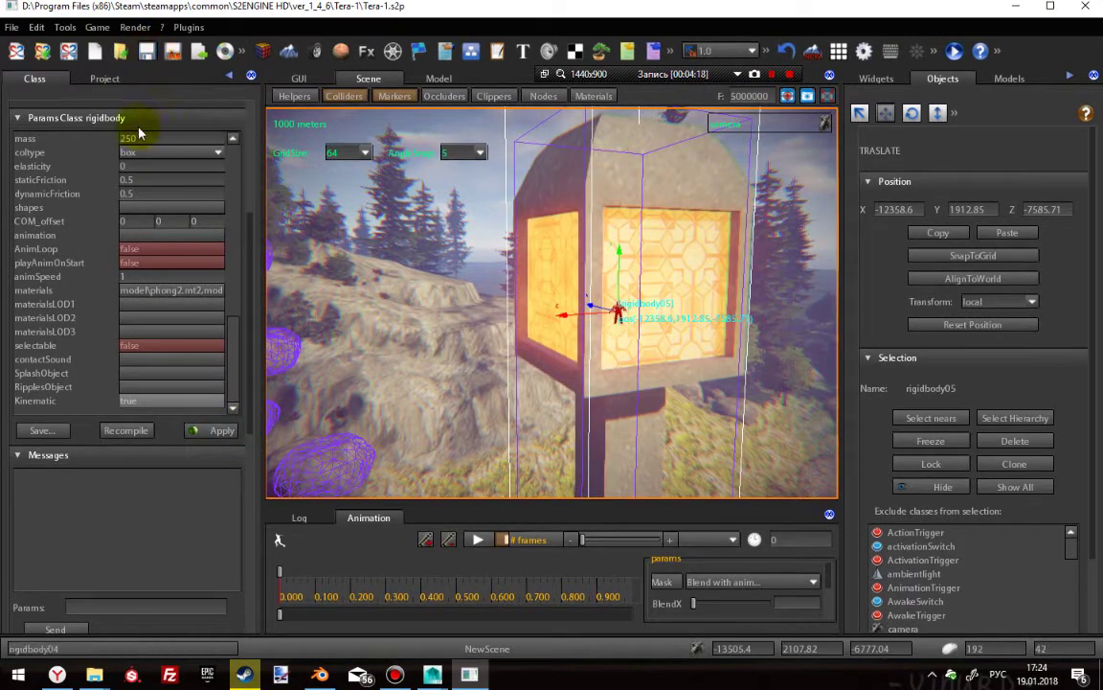
- Run the game to test the scene's rigid bodies in first person, and return to the editor
left_click(954, 52)
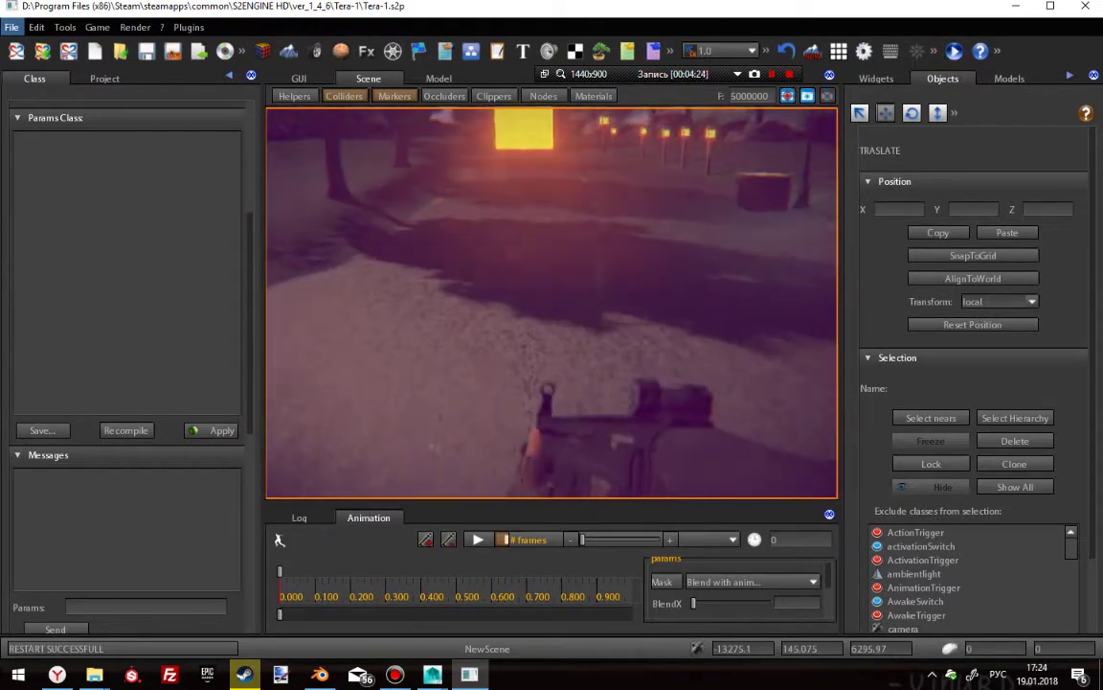
key("w")
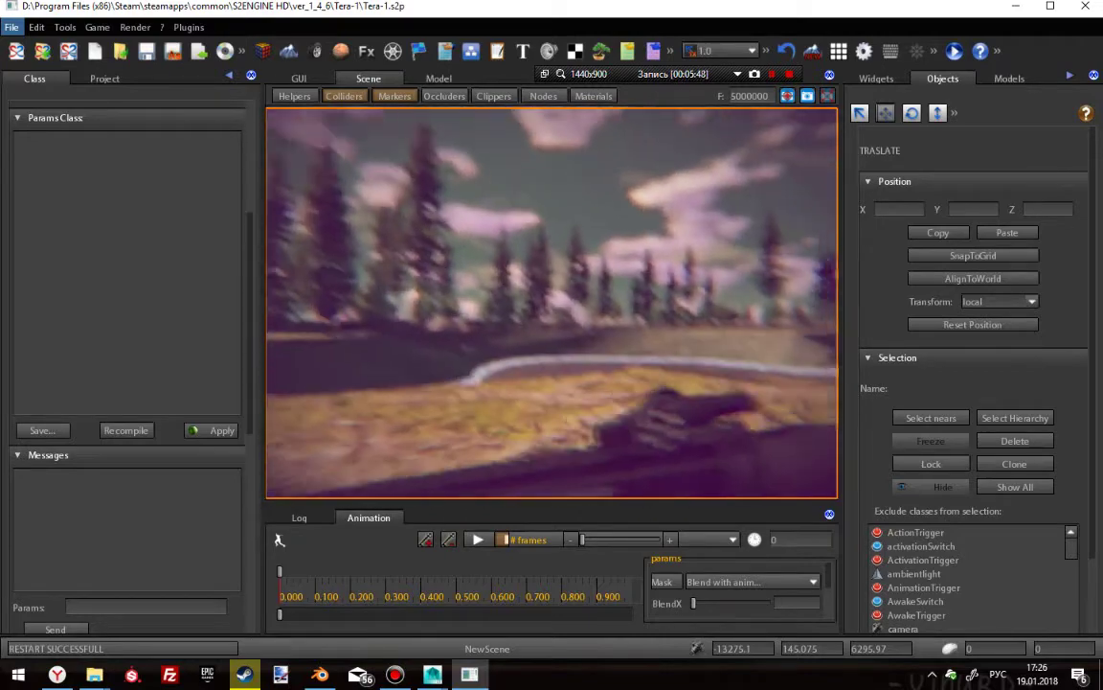
key("Escape")
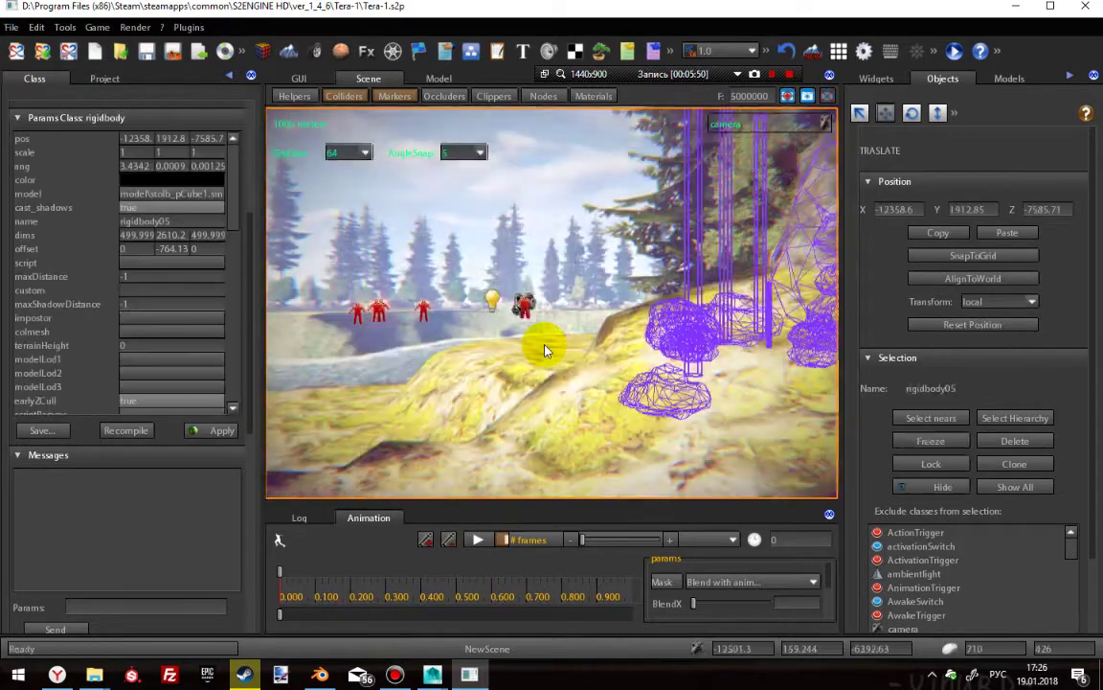
- Select the oversized lamp post near the road in the forest and raise it to about Y 139
middle_click_drag(605, 345, 551, 342)
key("w")
key("w")
key("w")
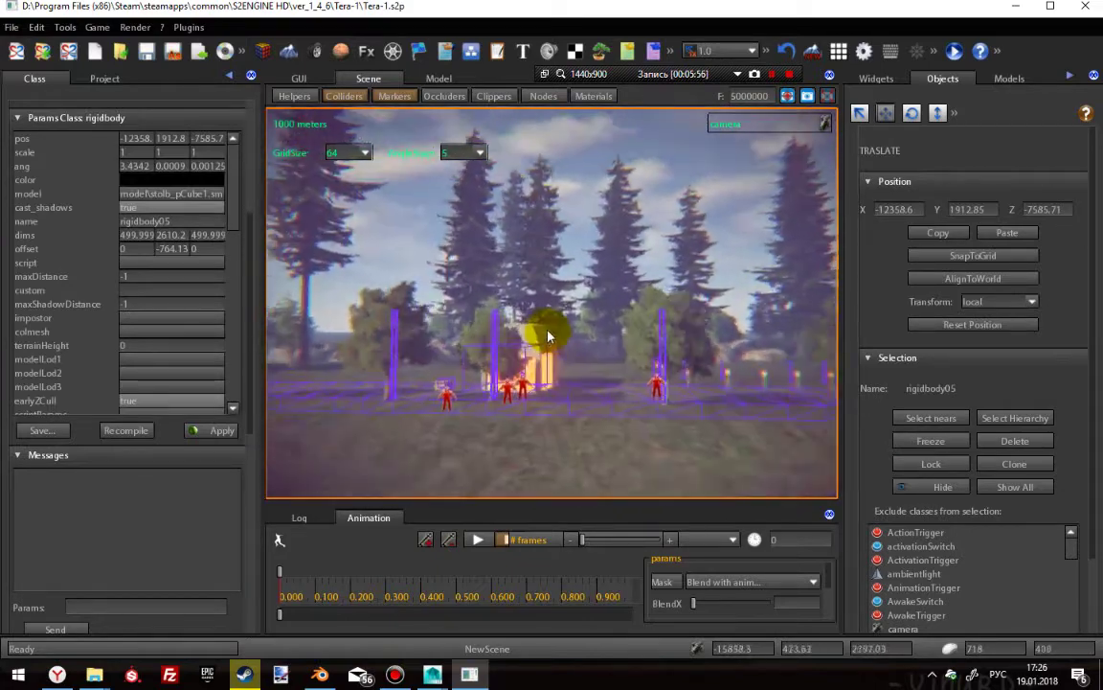
key("w")
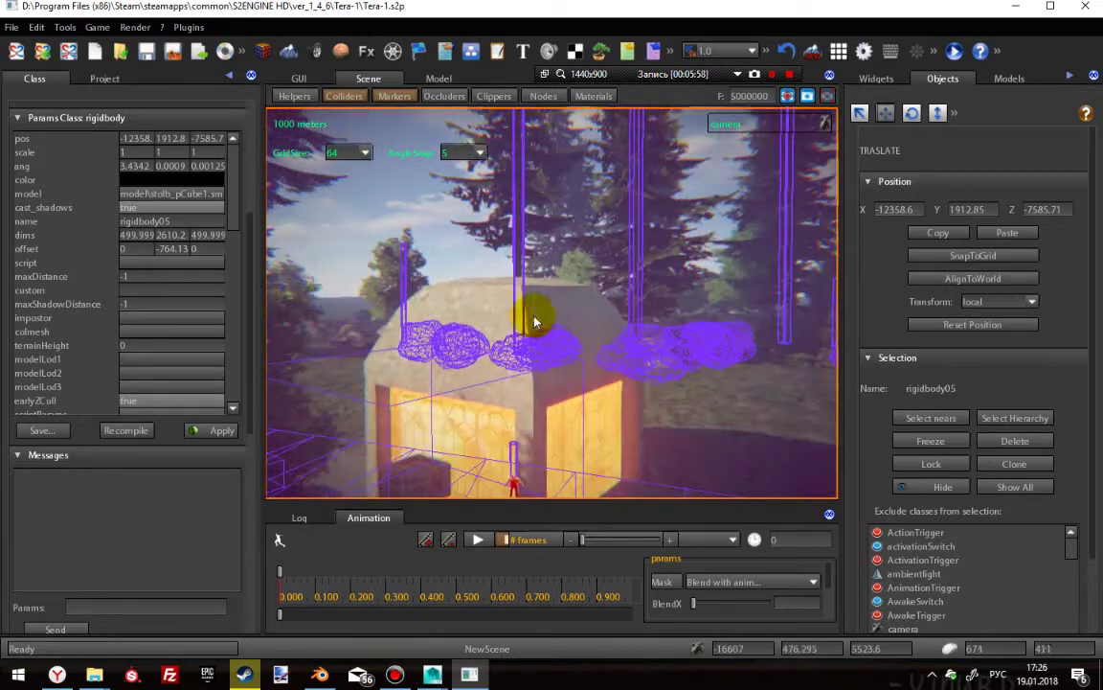
left_click(548, 321)
left_click_drag(512, 432, 534, 384)
key("s")
key("End")
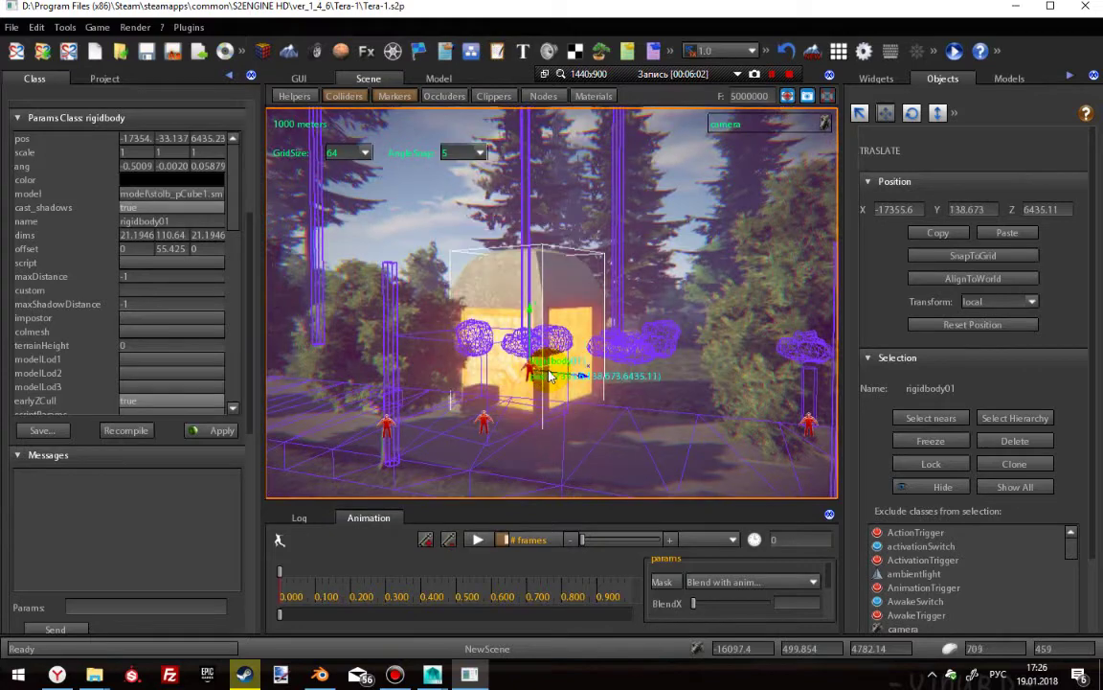
- Lift the oversized lamp post high above the road, to about Y 3688
key("s")
right_click_drag(581, 397, 563, 274)
key("e")
key("s")
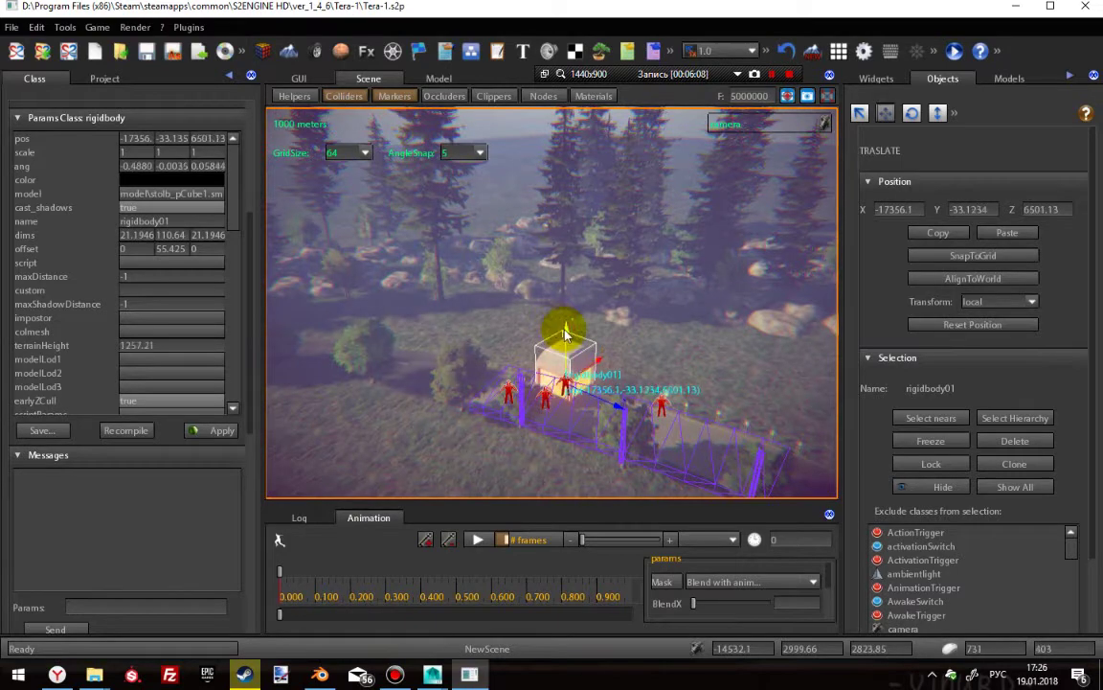
left_click_drag(566, 333, 565, 81)
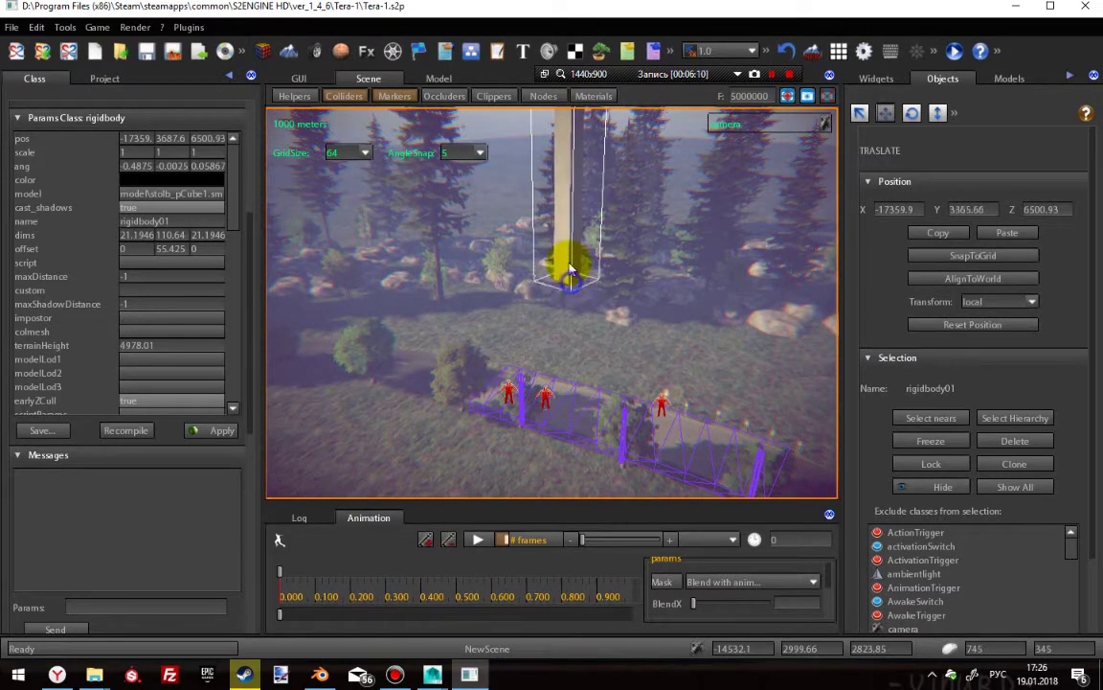
- Delete the wooden crate beside the oversized lamp post on the road, along with the lamp post itself
right_click_drag(569, 271, 577, 213)
left_click_drag(580, 197, 578, 278)
right_click_drag(578, 278, 567, 271)
key("w")
left_click_drag(567, 272, 575, 349)
scroll(575, 350, "up", 5)
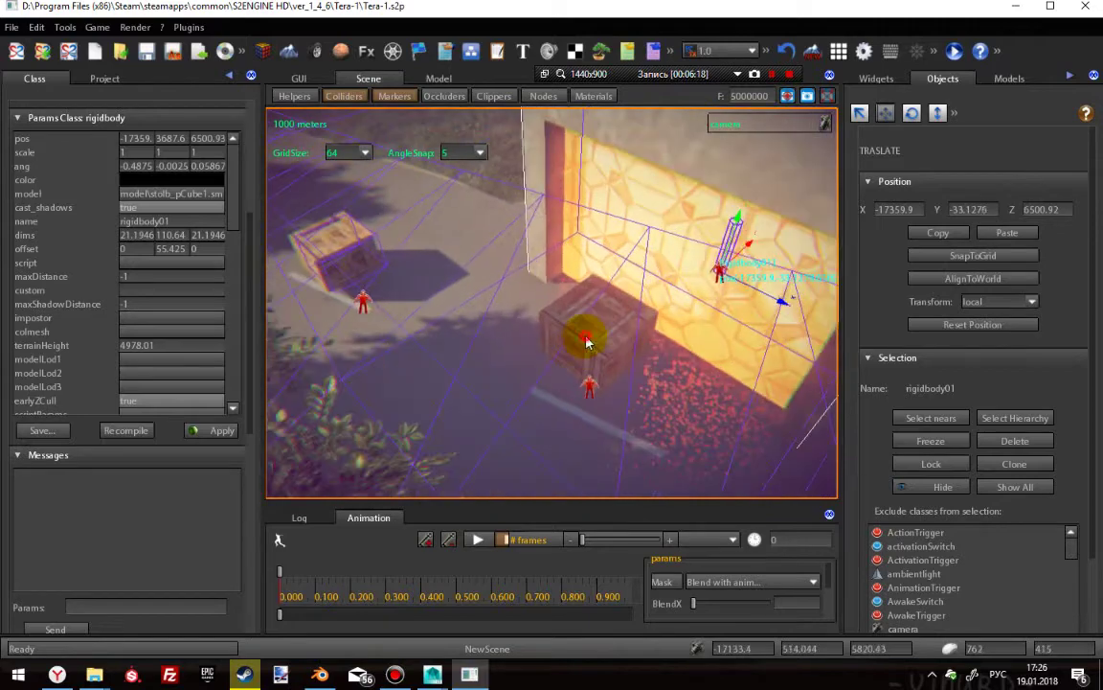
left_click(586, 341)
key("Delete")
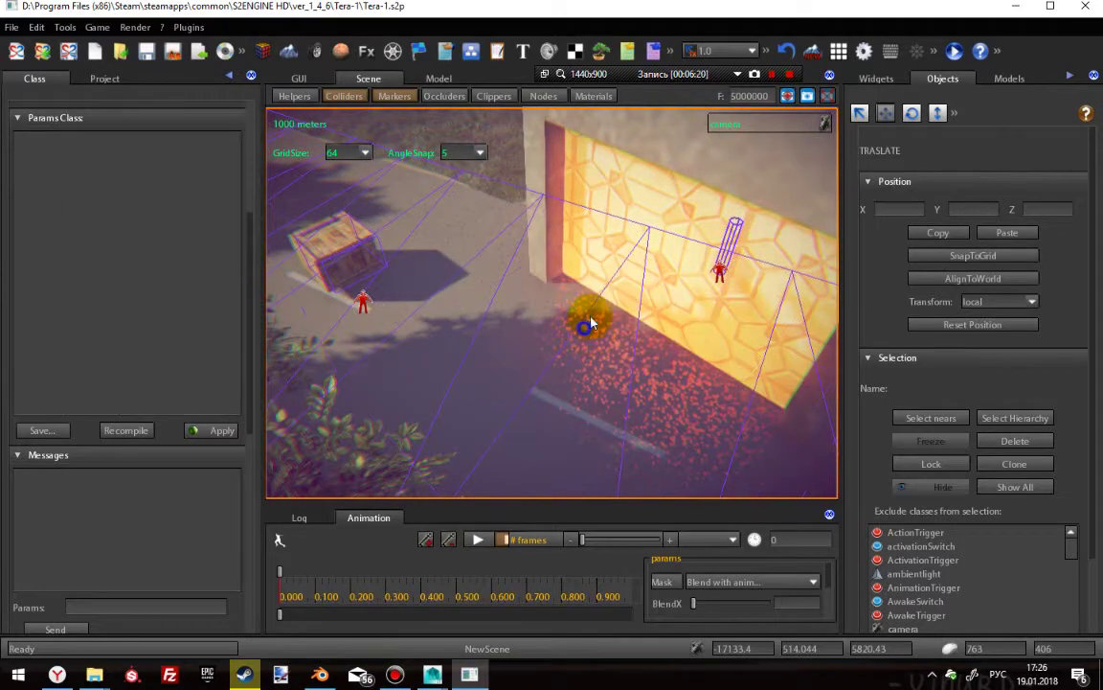
right_click_drag(590, 323, 624, 300)
left_click(604, 320)
key("Delete")
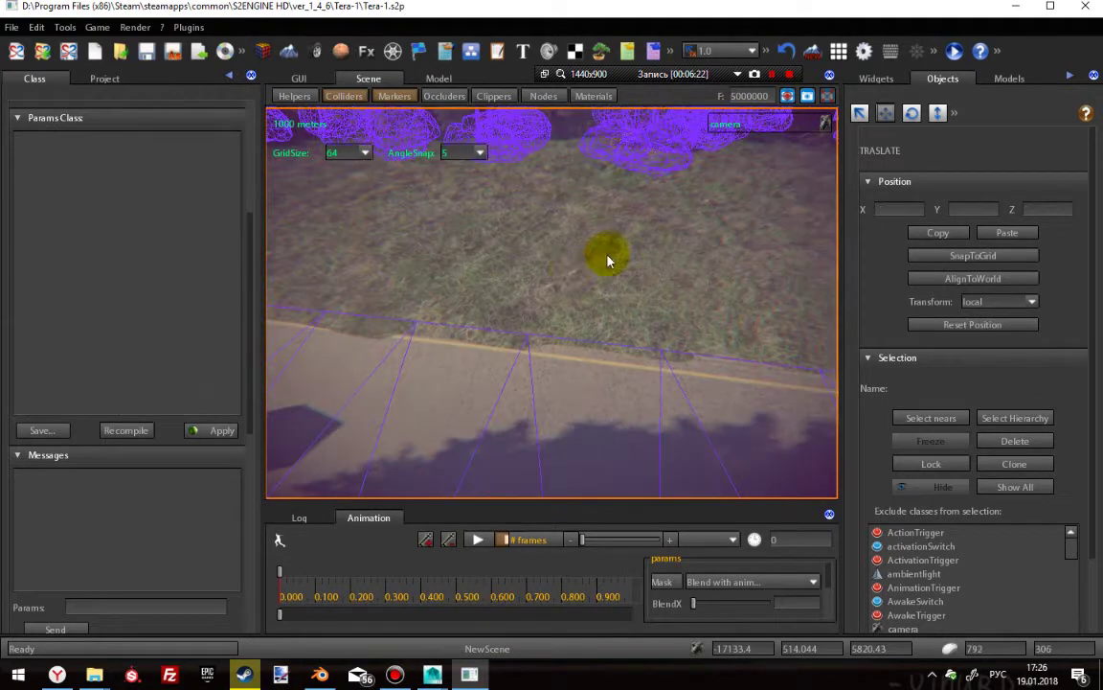
- Select the remaining wooden crate on the road, set its mass to 10 and apply the parameters
right_click_drag(622, 346, 357, 304)
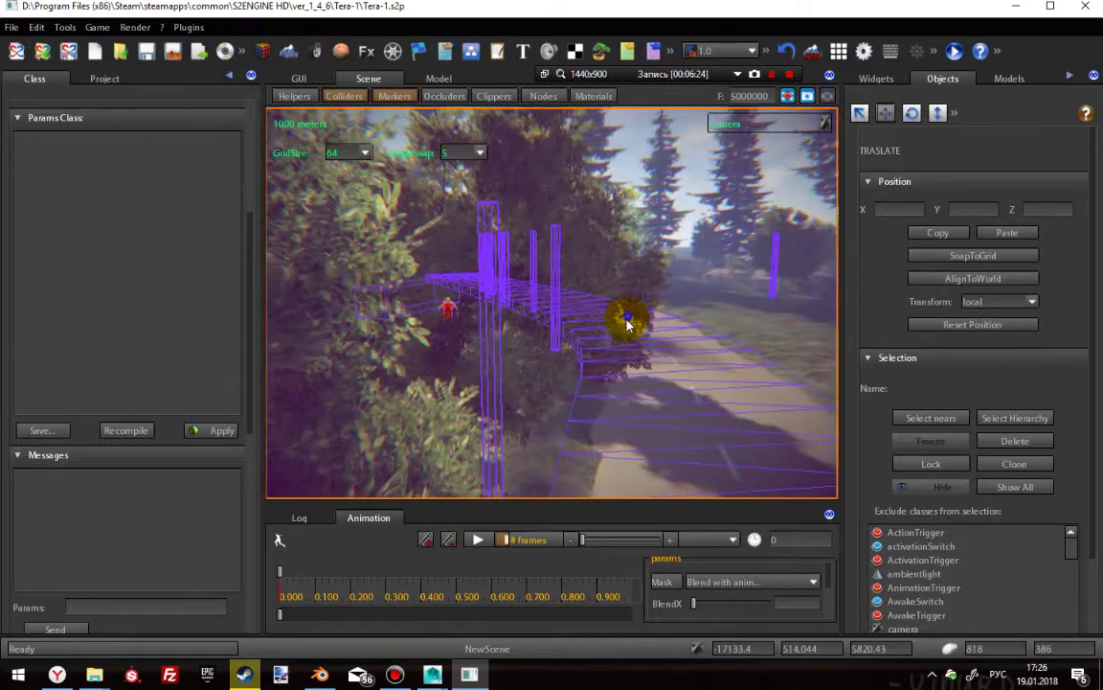
right_click_drag(628, 323, 510, 358)
key("d")
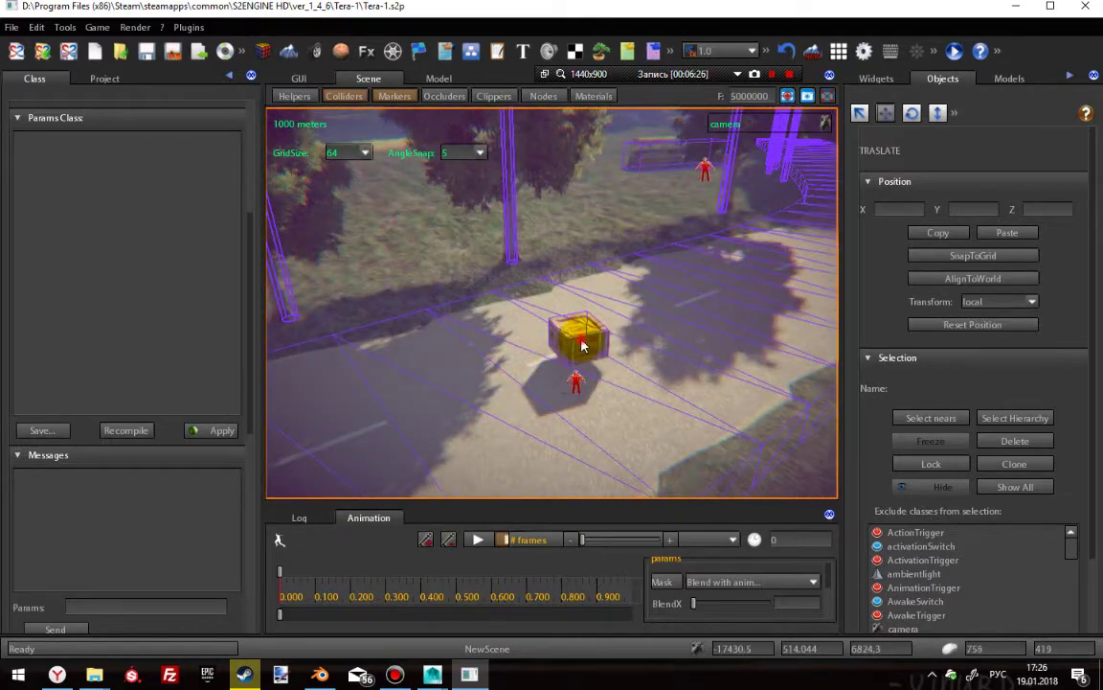
left_click_drag(582, 347, 611, 315)
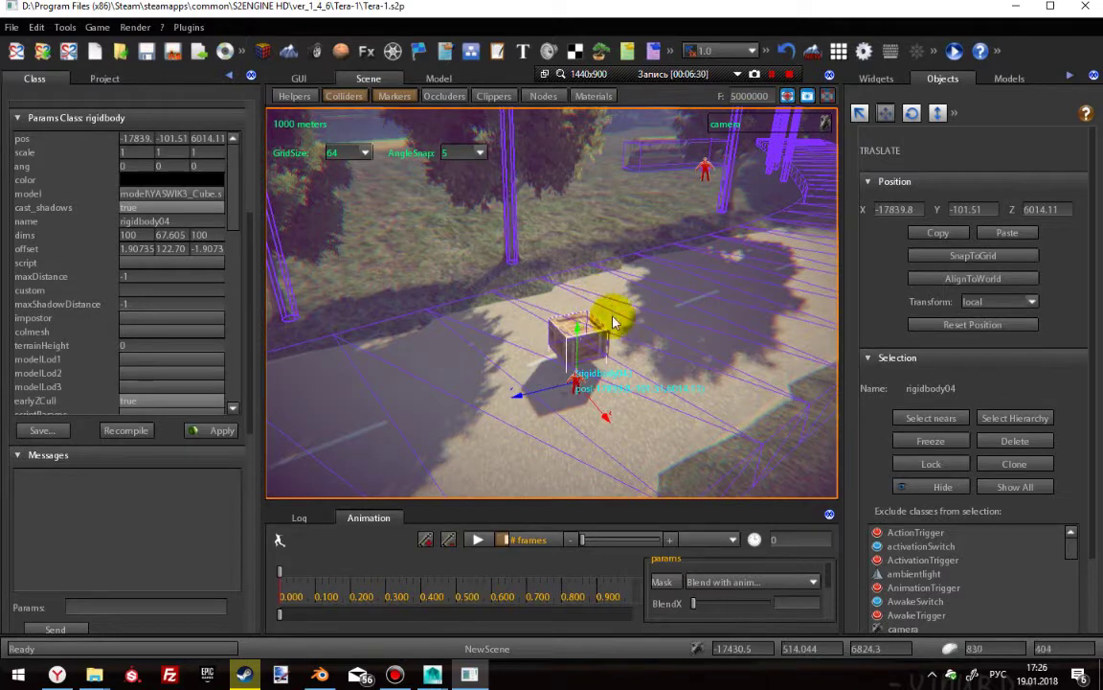
scroll(82, 326, "down", 4)
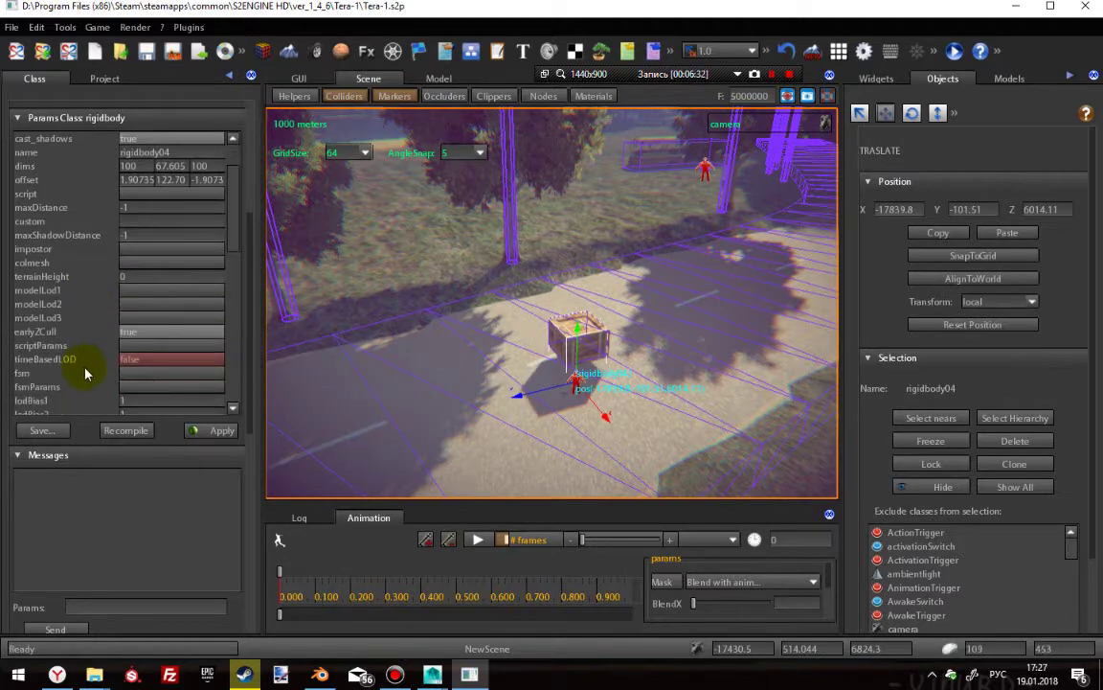
scroll(115, 376, "down", 3)
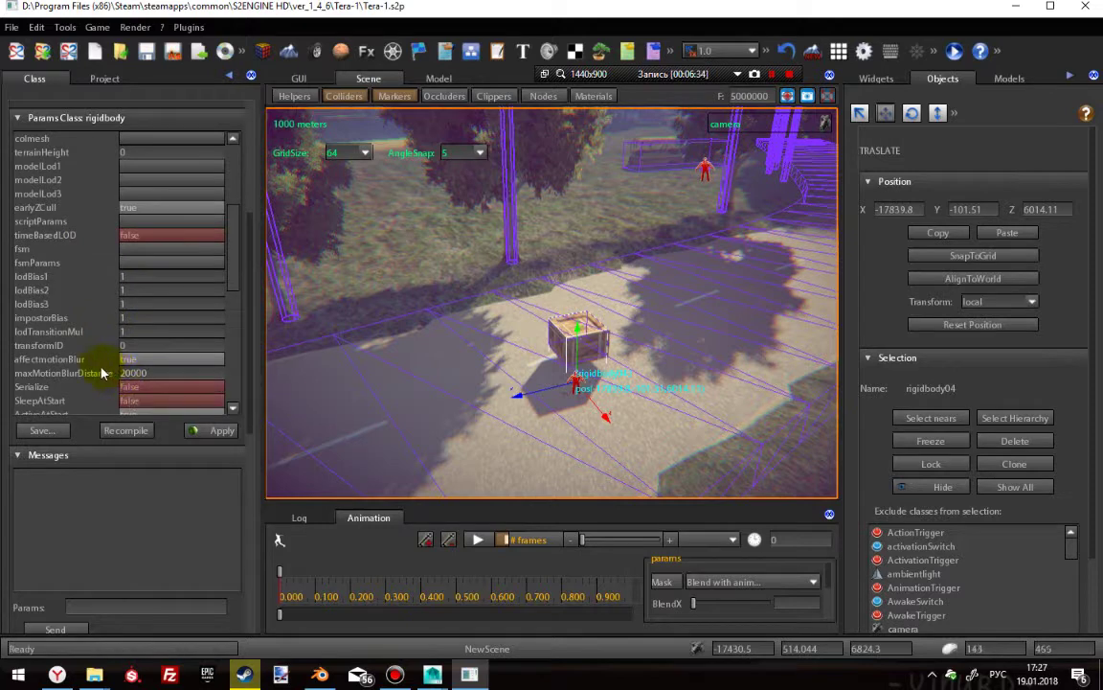
scroll(102, 373, "down", 1)
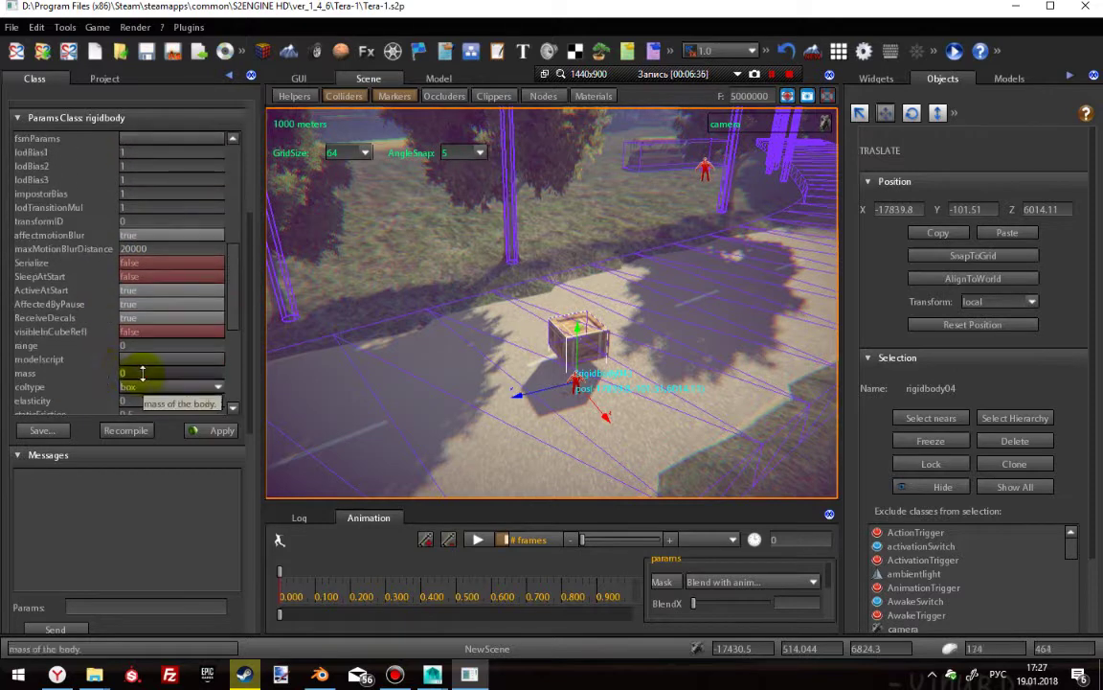
left_click(145, 373)
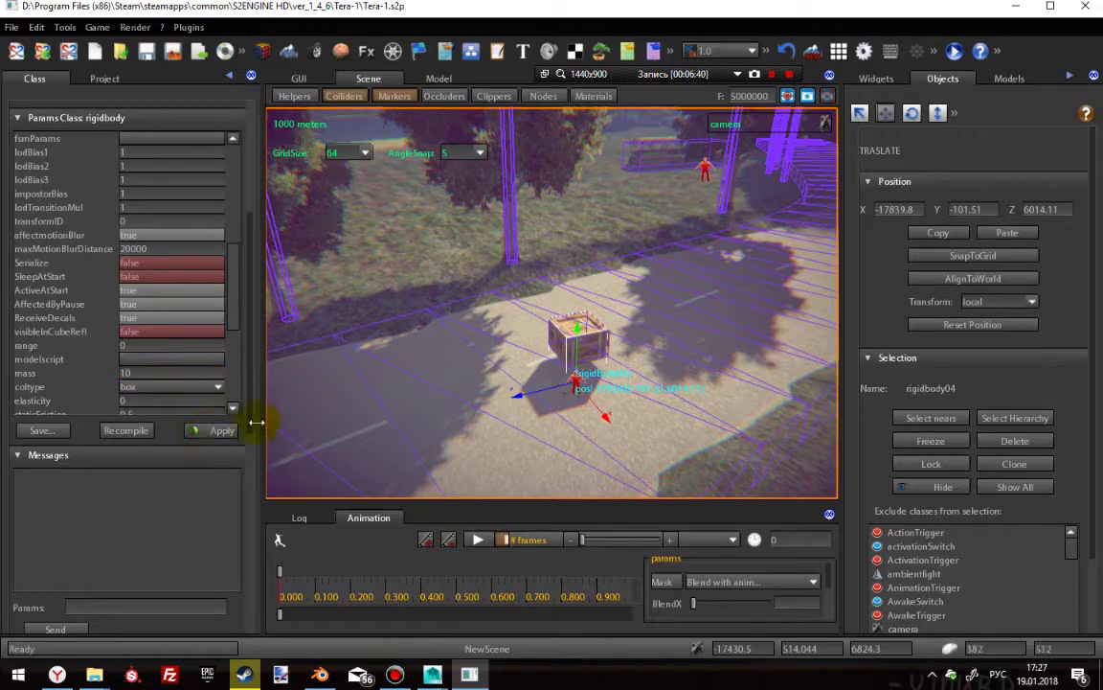
left_click(223, 433)
- Raise the wooden crate slightly above the road, to about Y -98
key("w")
right_click_drag(559, 349, 533, 324)
left_click_drag(511, 318, 510, 320)
- Set the selected wooden crate's mass to 7 and apply the parameters
left_click(234, 379)
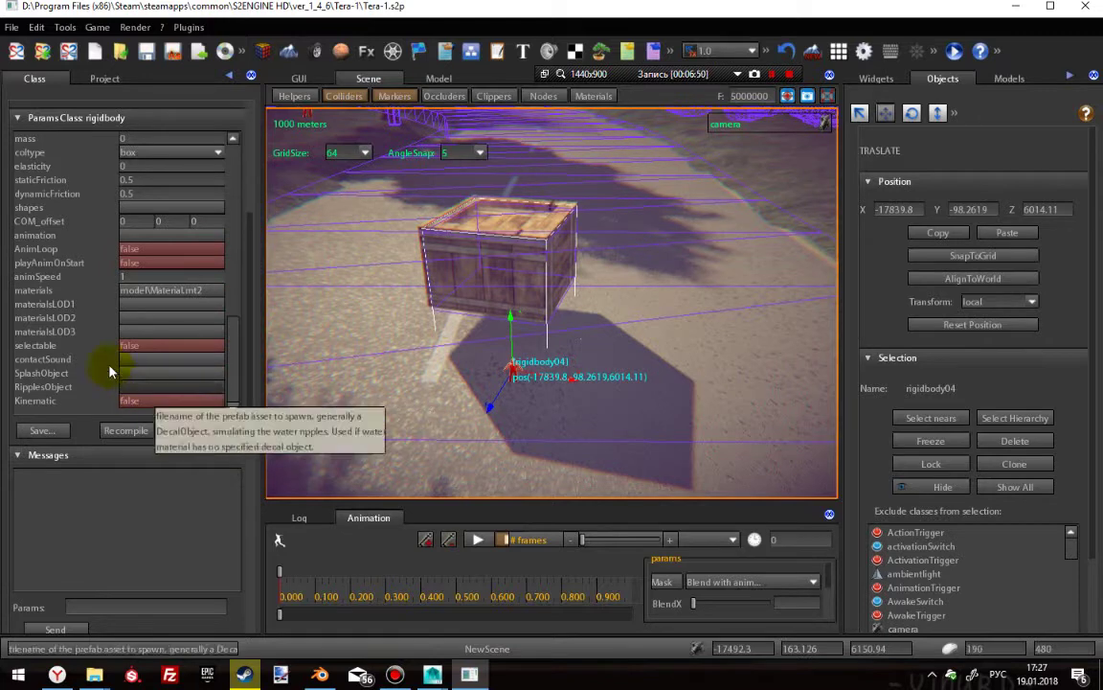
scroll(104, 352, "up", 1)
scroll(103, 352, "up", 3)
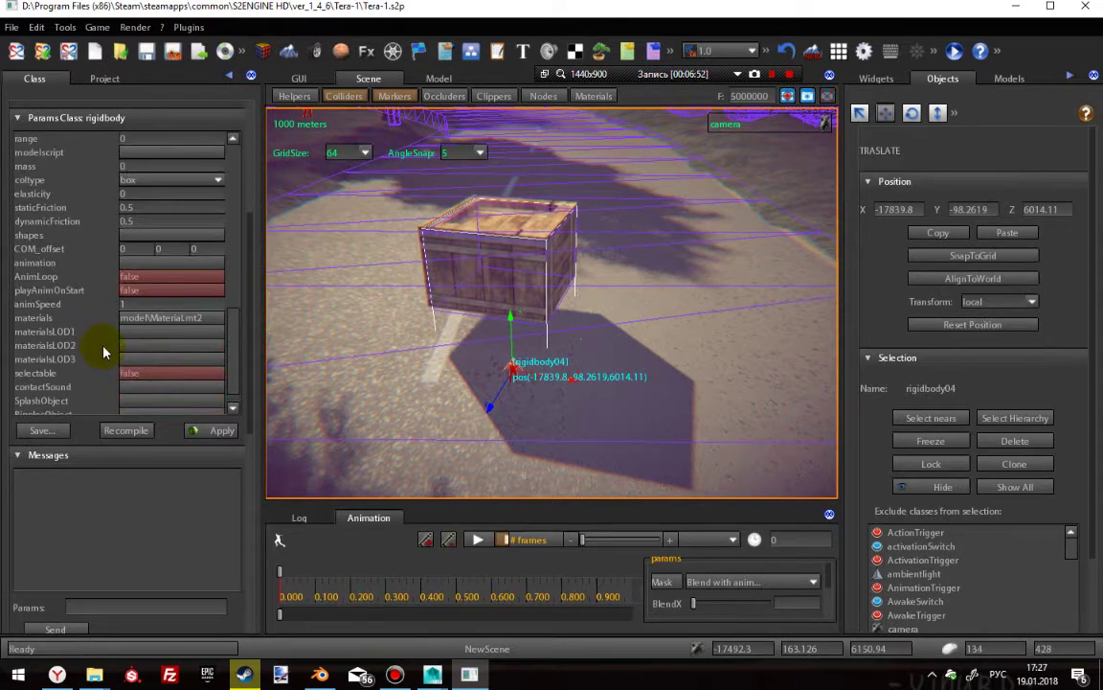
left_click(141, 194)
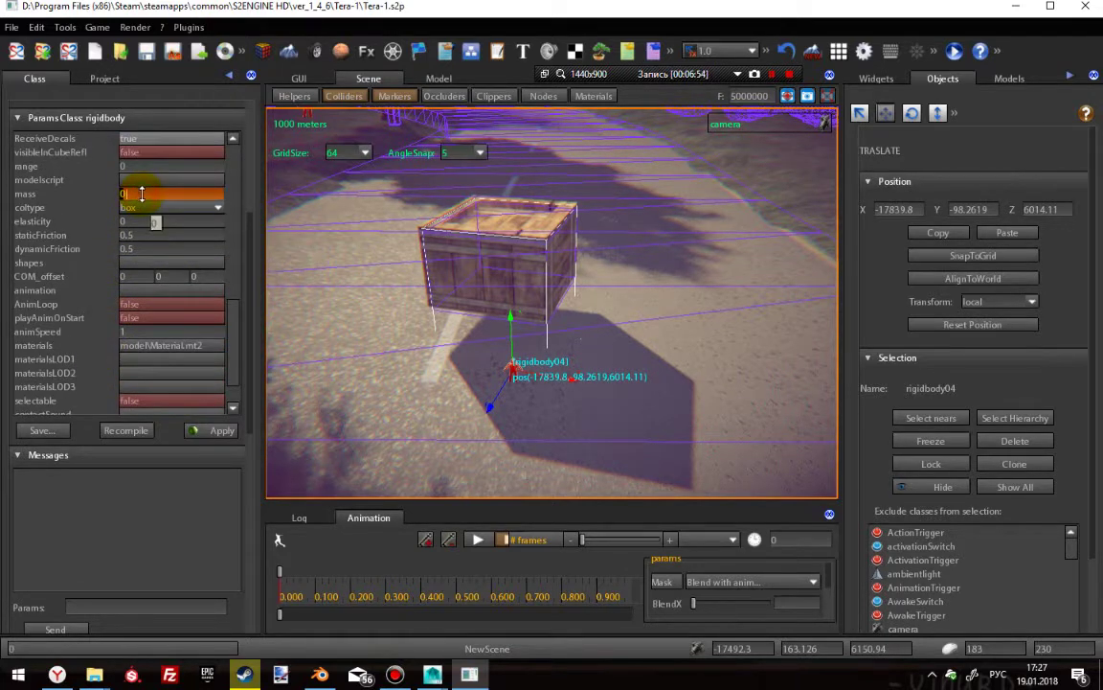
key("Return")
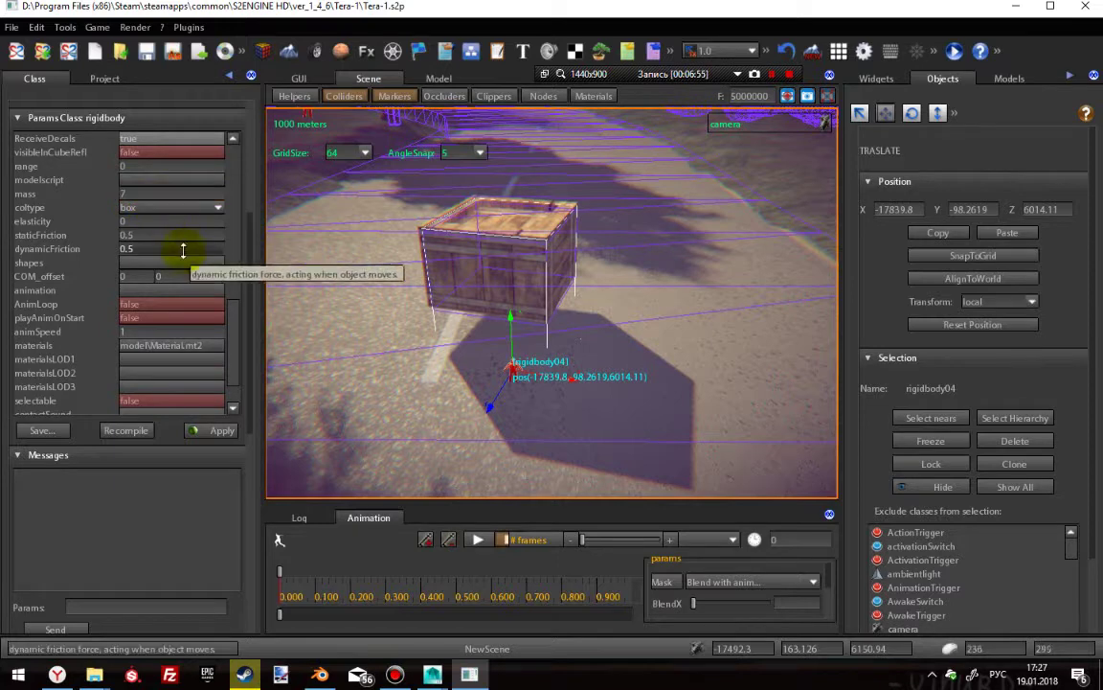
left_click(221, 431)
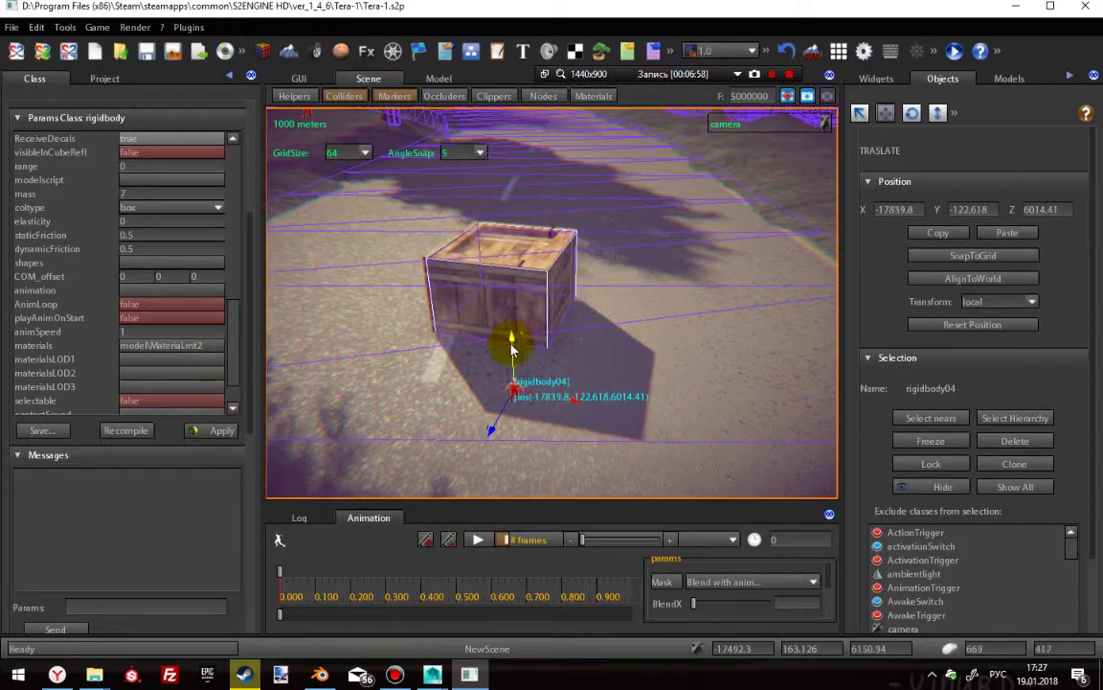
- Lift the wooden crate above the road and release it to check how it falls
left_click_drag(512, 345, 513, 233)
right_click_drag(580, 279, 309, 286)
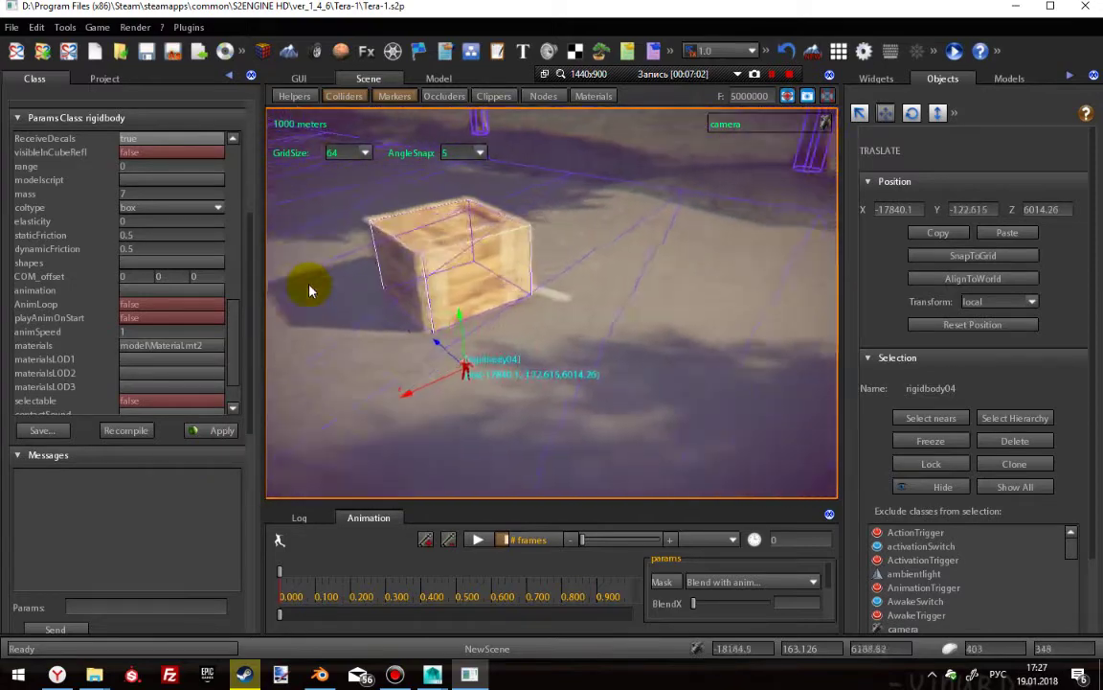
middle_click_drag(309, 290, 571, 307)
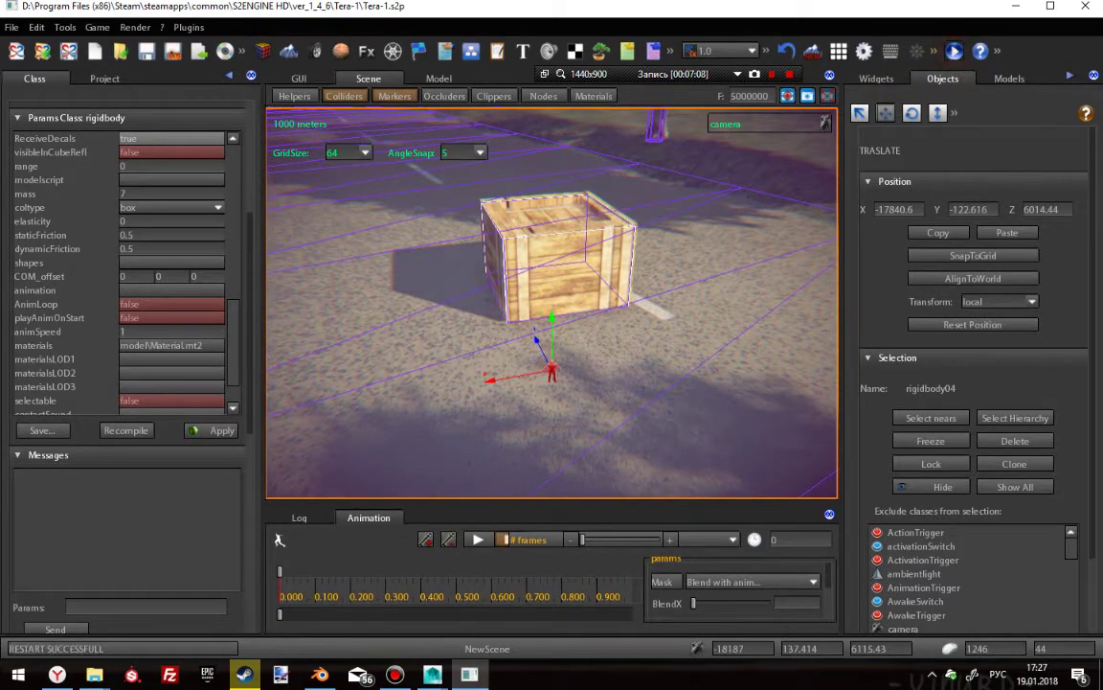
- Start the game test and walk along the road up to the wooden crate
left_click(955, 52)
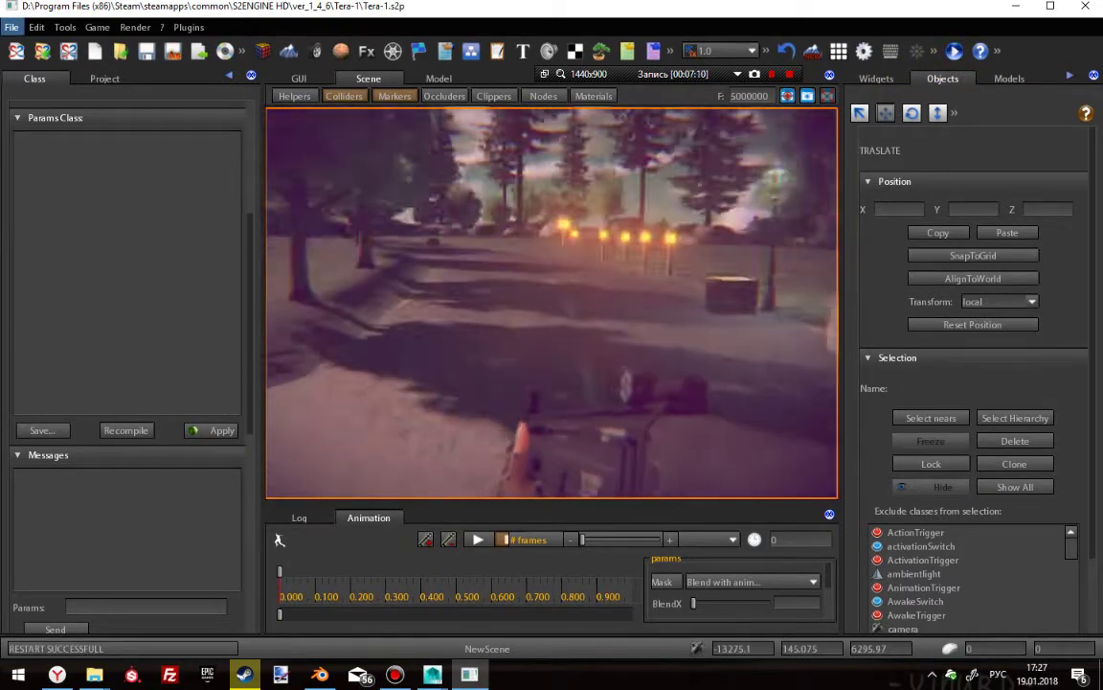
key("w")
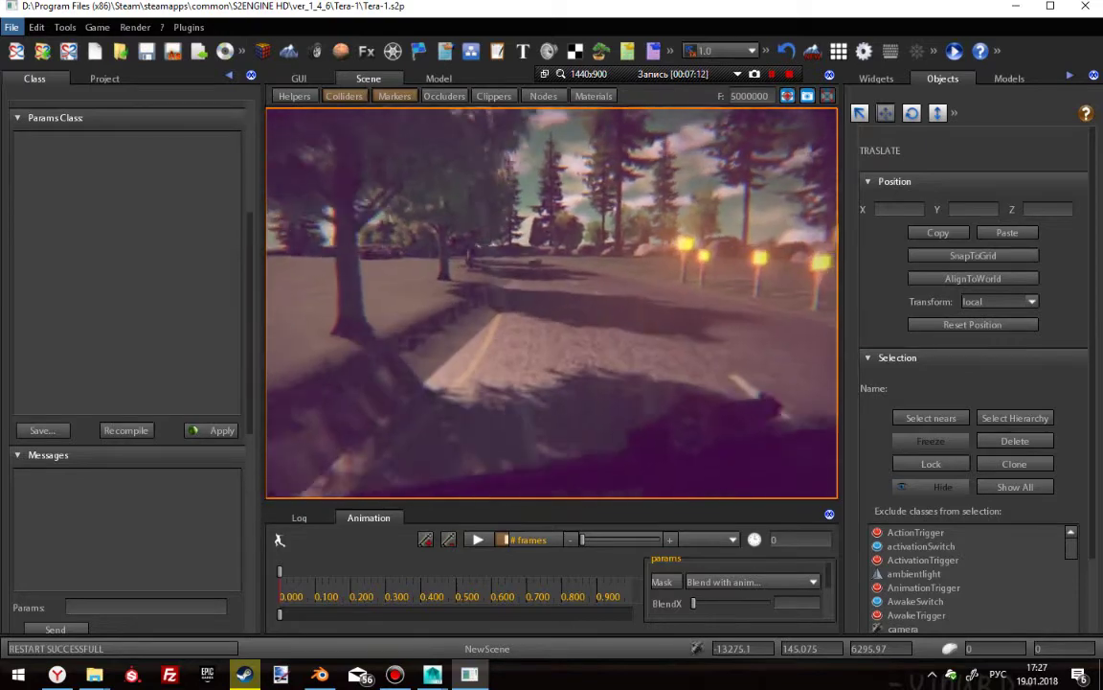
key("w")
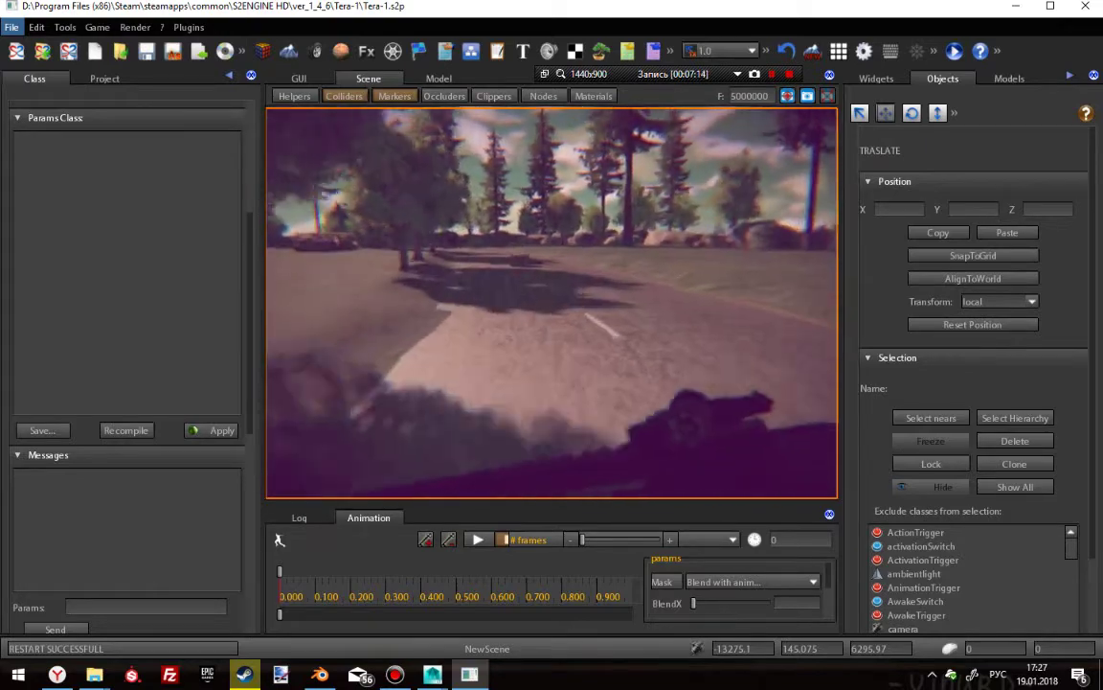
key("w")
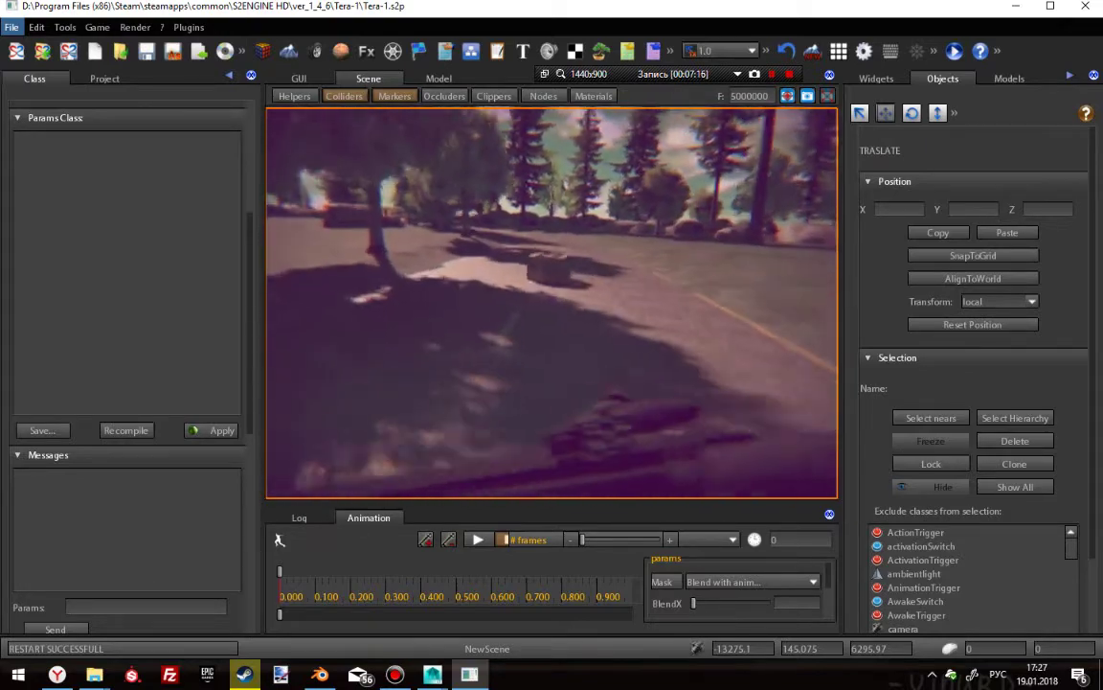
key("w")
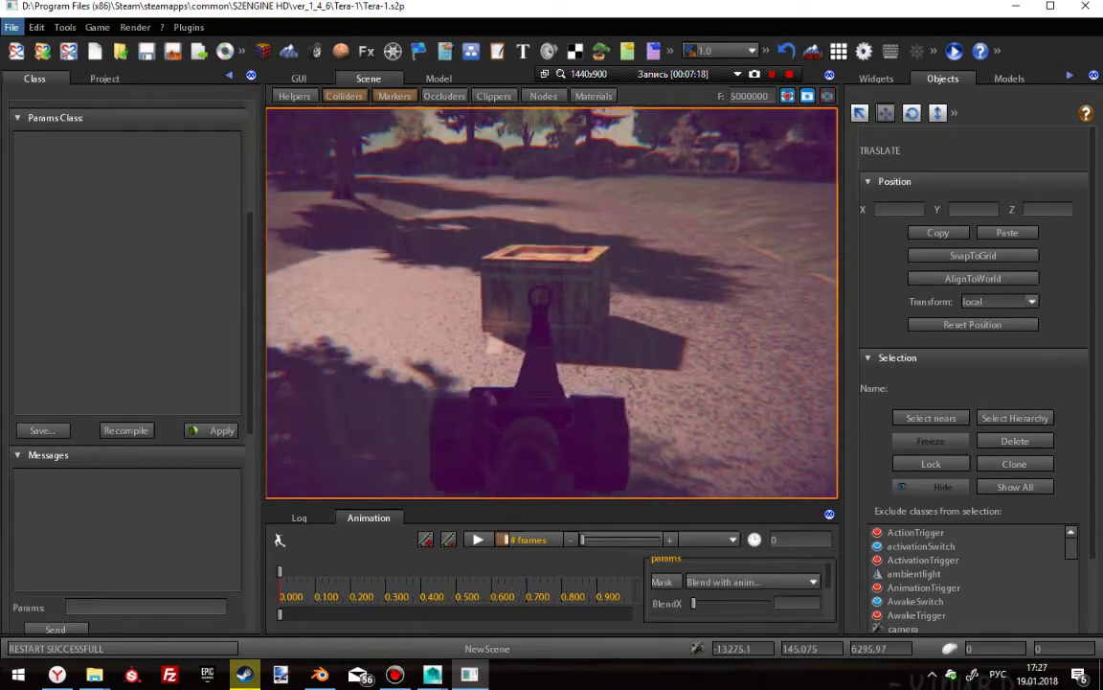
key("w")
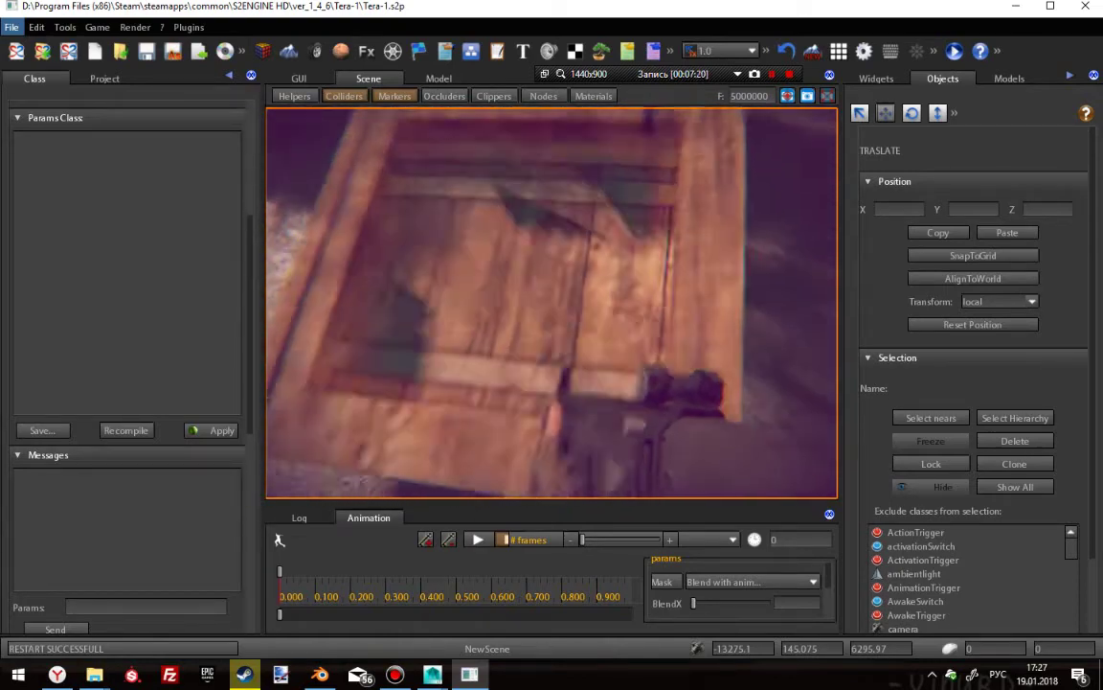
- Push and jump against the wooden crate in the running game to test its collision
key("s")
key("w")
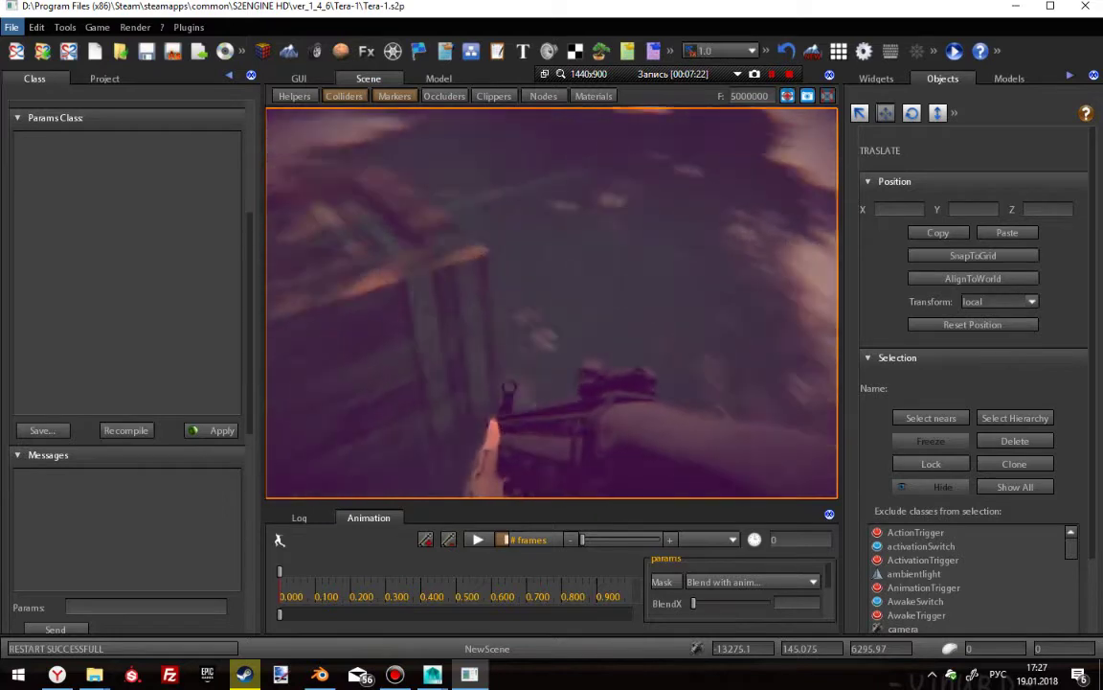
key("w")
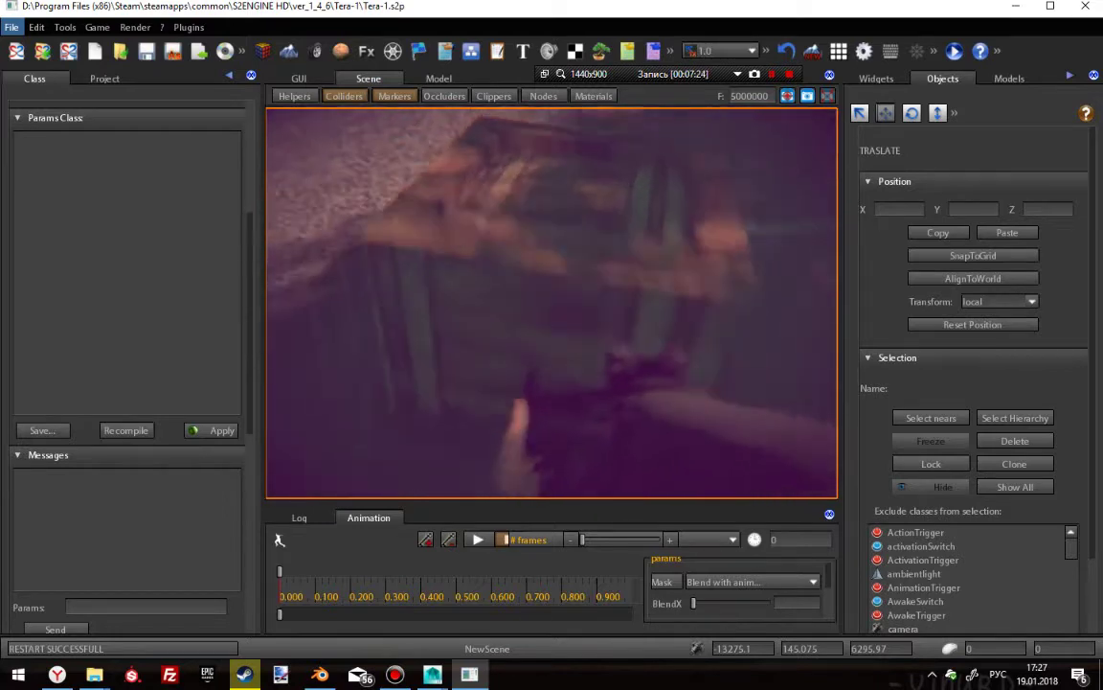
key("s")
key("space")
key("space")
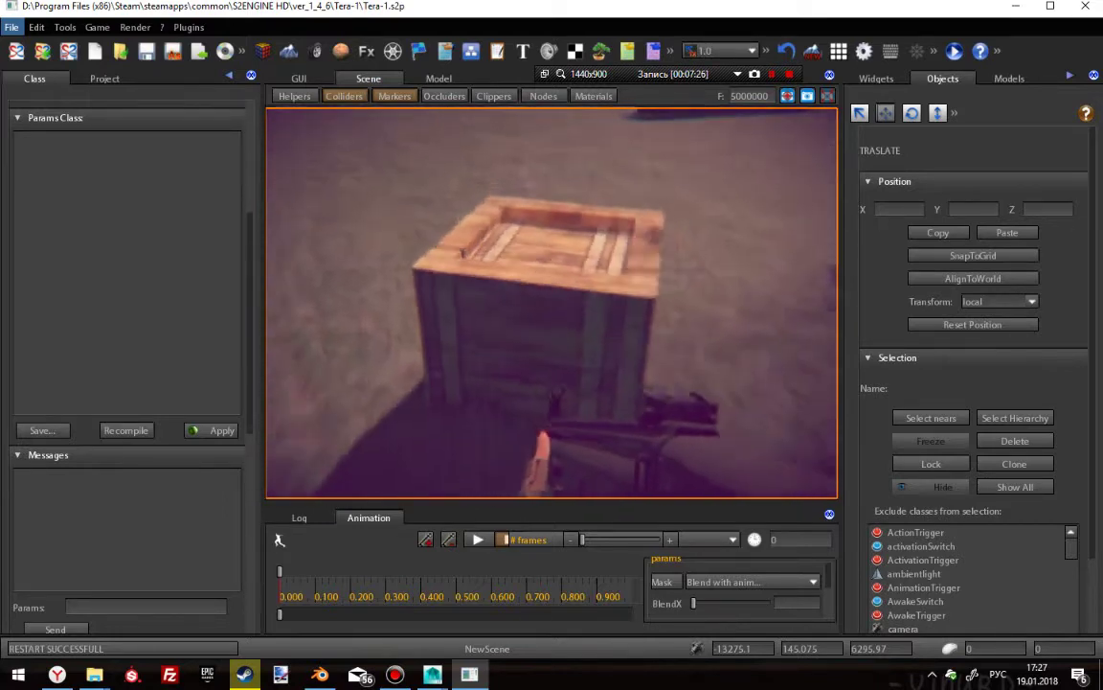
key("w")
key("s")
- Shoot at the wooden crate, keep pushing it around on the road, and end the game test
left_click(552, 303)
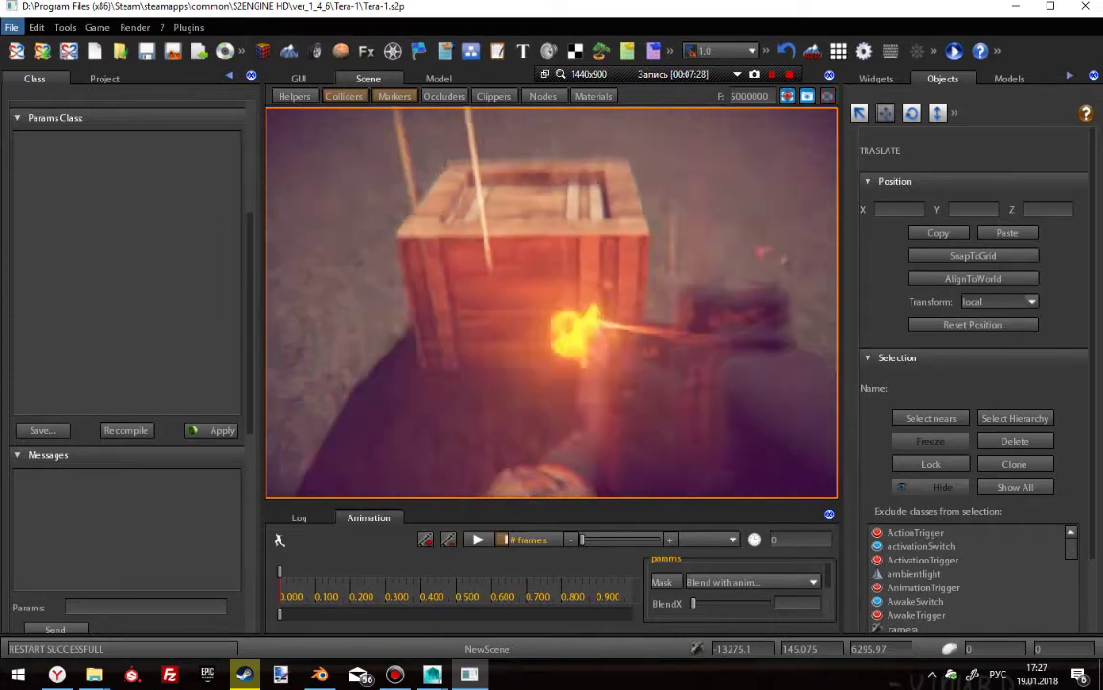
left_click(552, 302)
key("w")
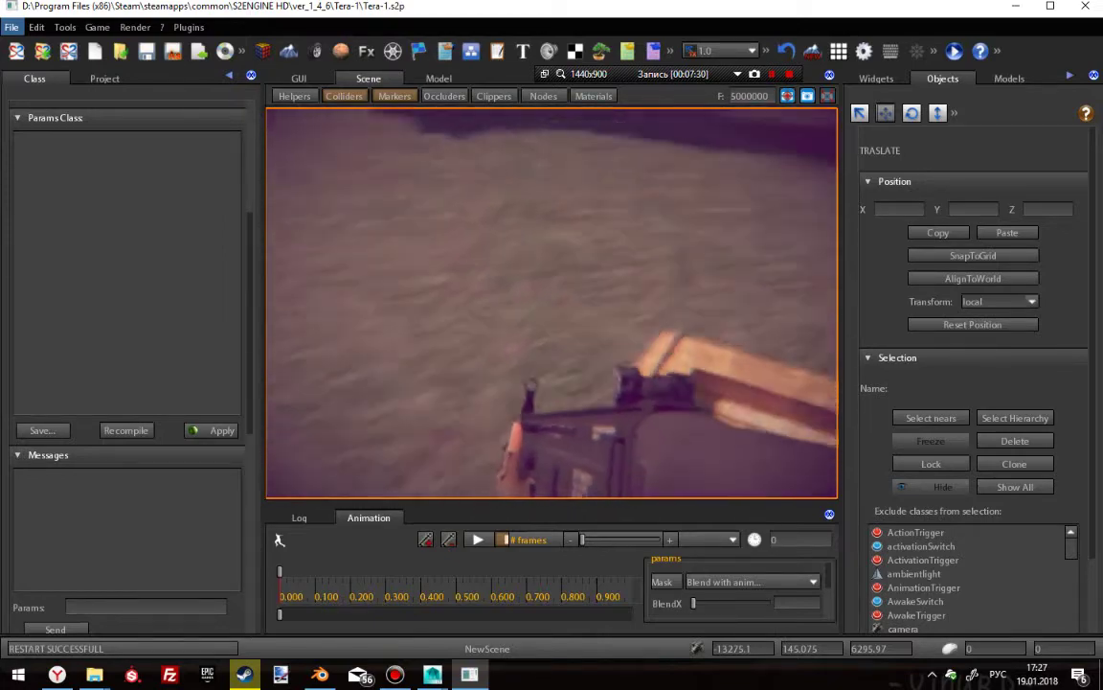
key("s")
key("w")
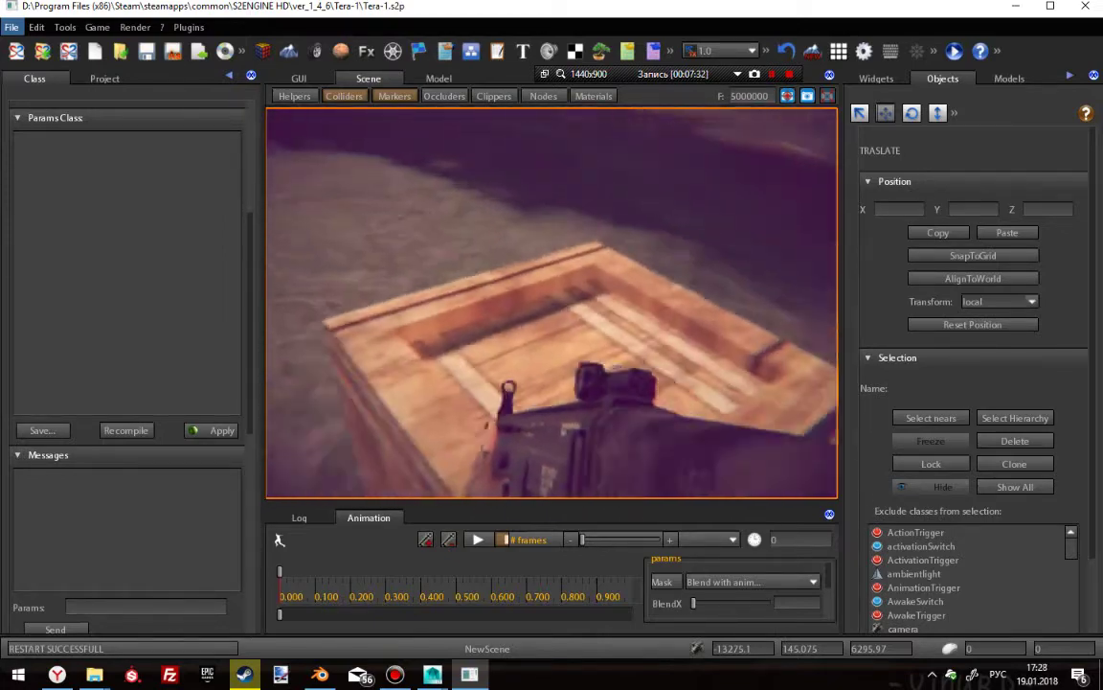
key("s")
key("w")
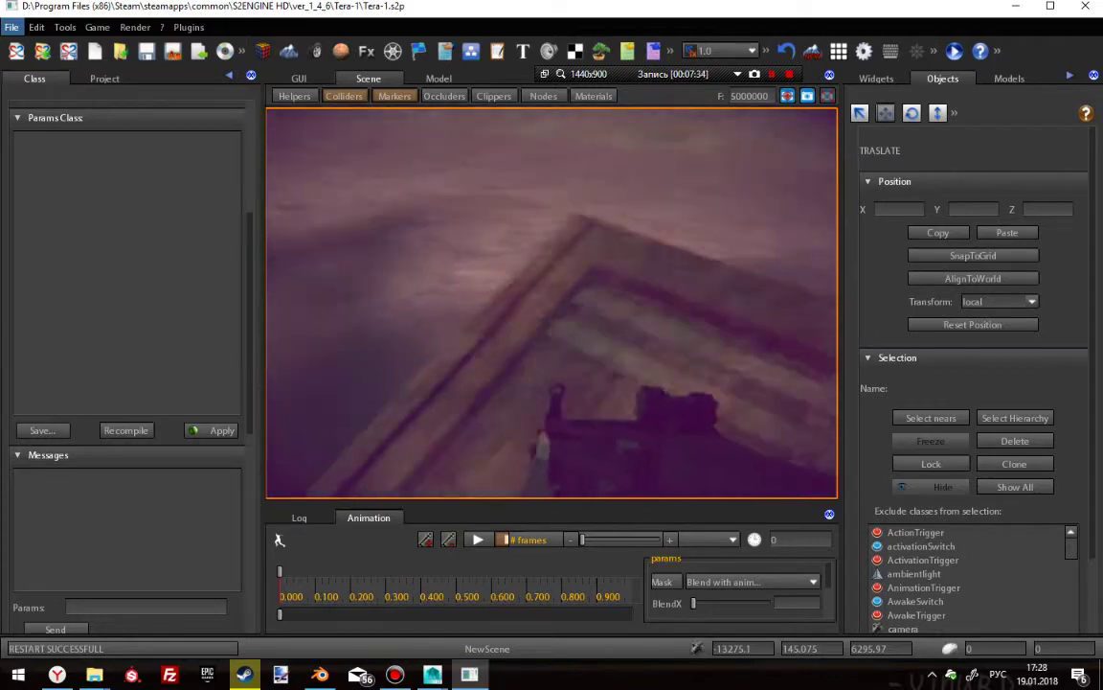
key("w")
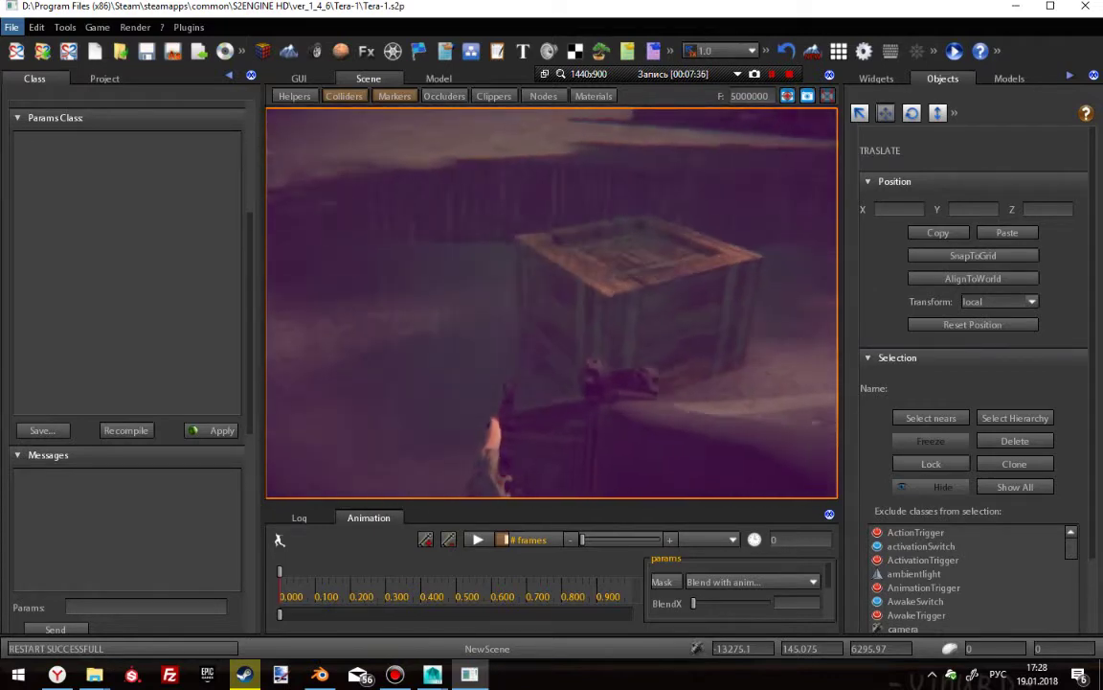
key("d")
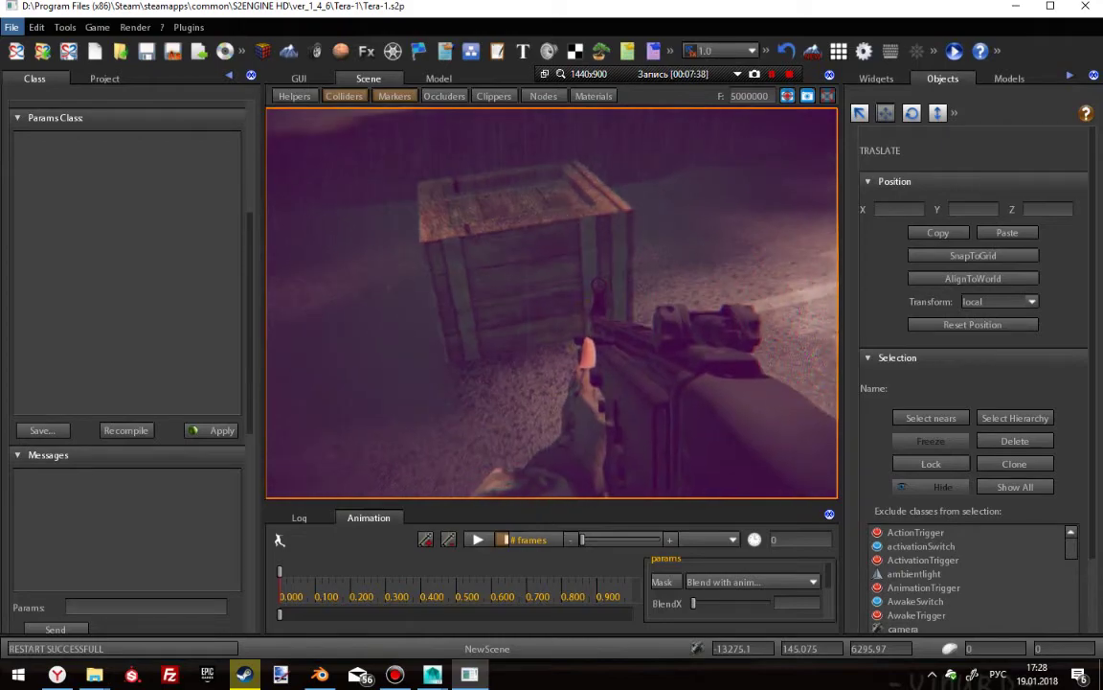
key("Escape")
- Examine the wooden crate's position on the road and the lamp posts along the roadside
right_click_drag(520, 278, 859, 326)
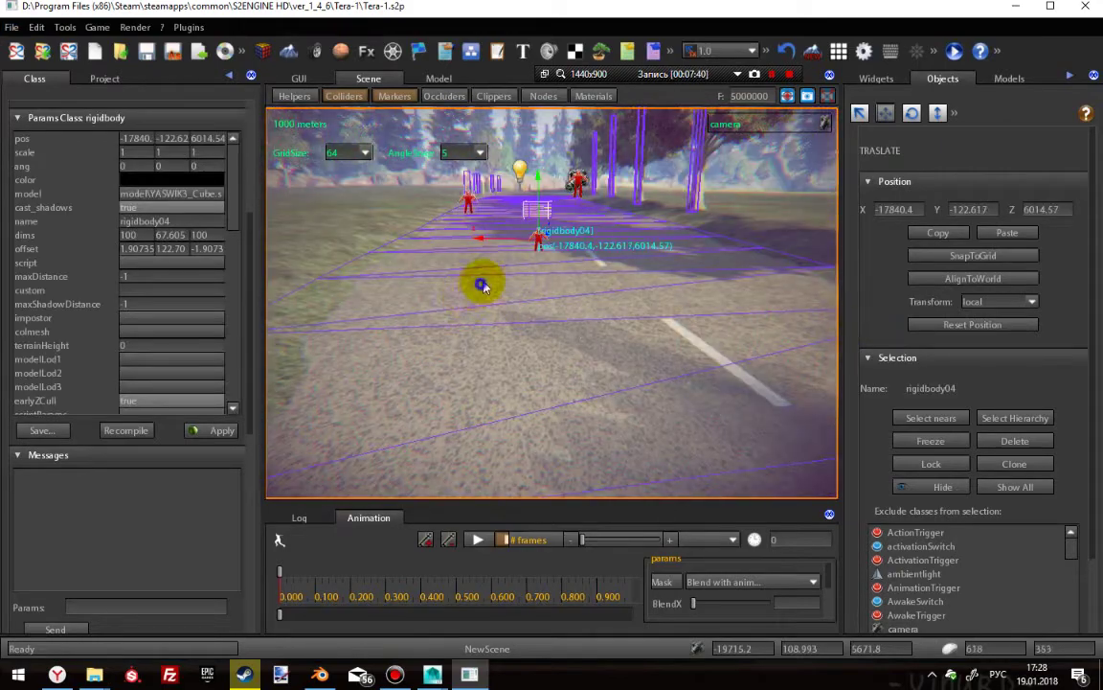
right_click_drag(483, 282, 503, 319)
key("w")
key("w")
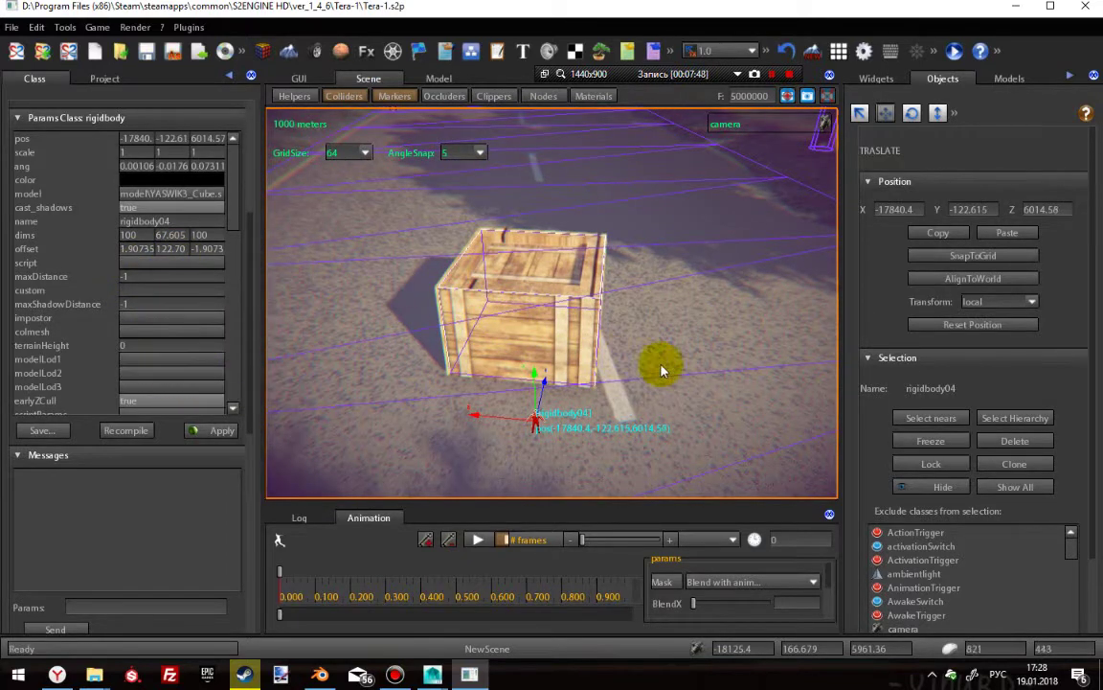
right_click_drag(664, 371, 460, 273)
key("a")
key("w")
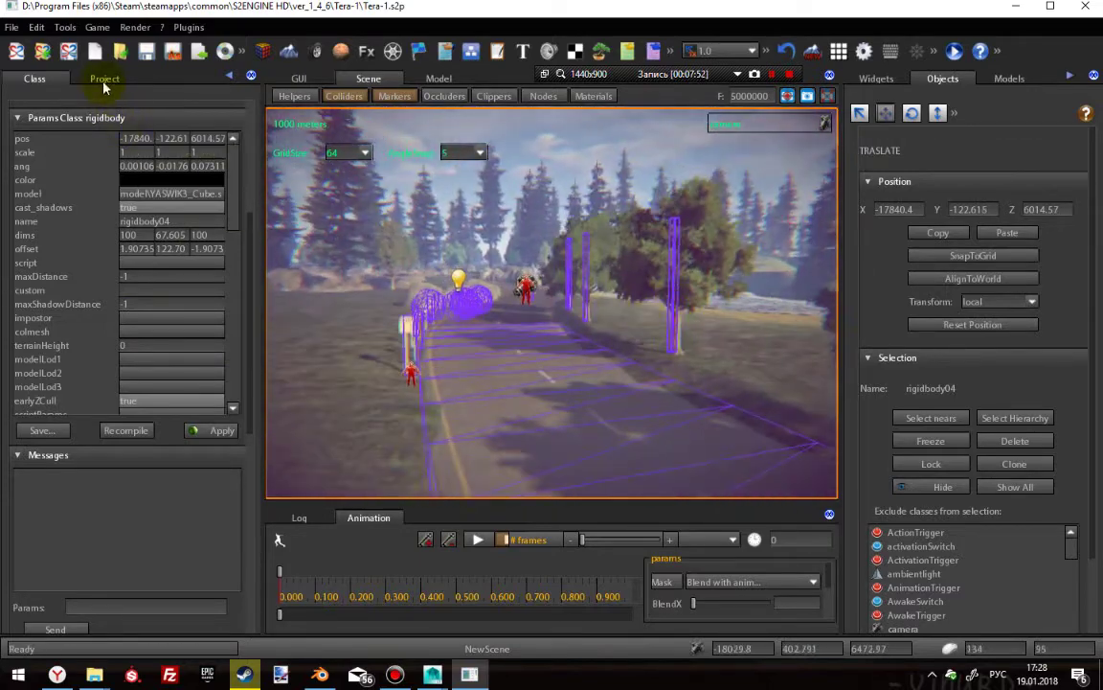
- Open the lamp post model stolb4_pCube1 from the project's model folder for editing
left_click(105, 79)
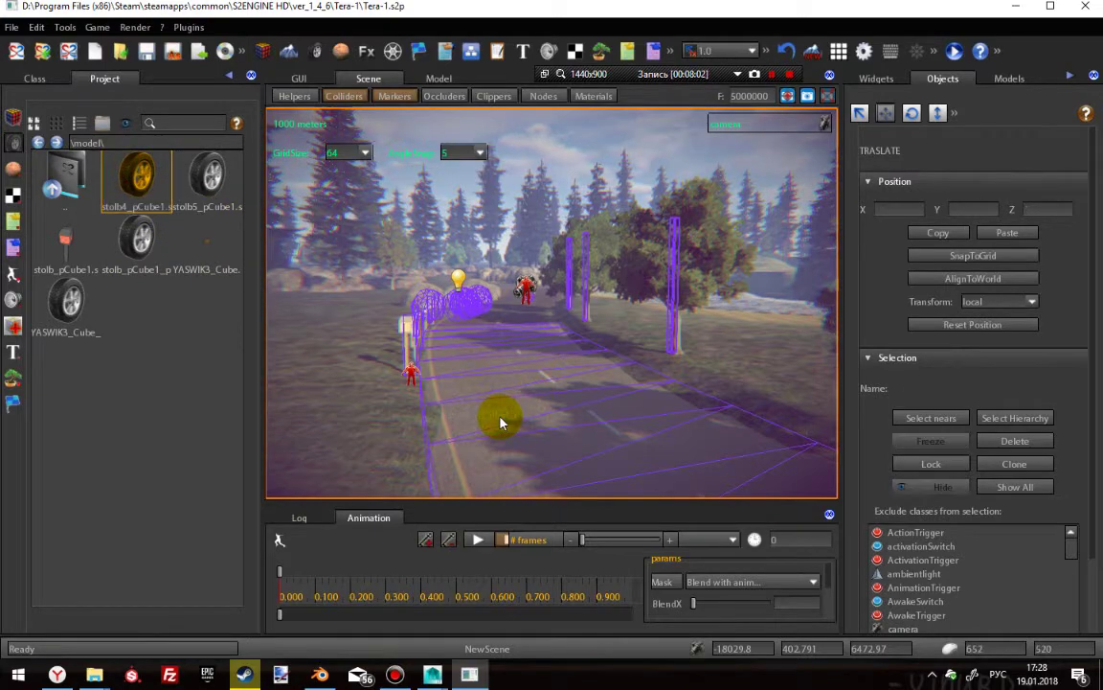
right_click_drag(571, 342, 294, 251)
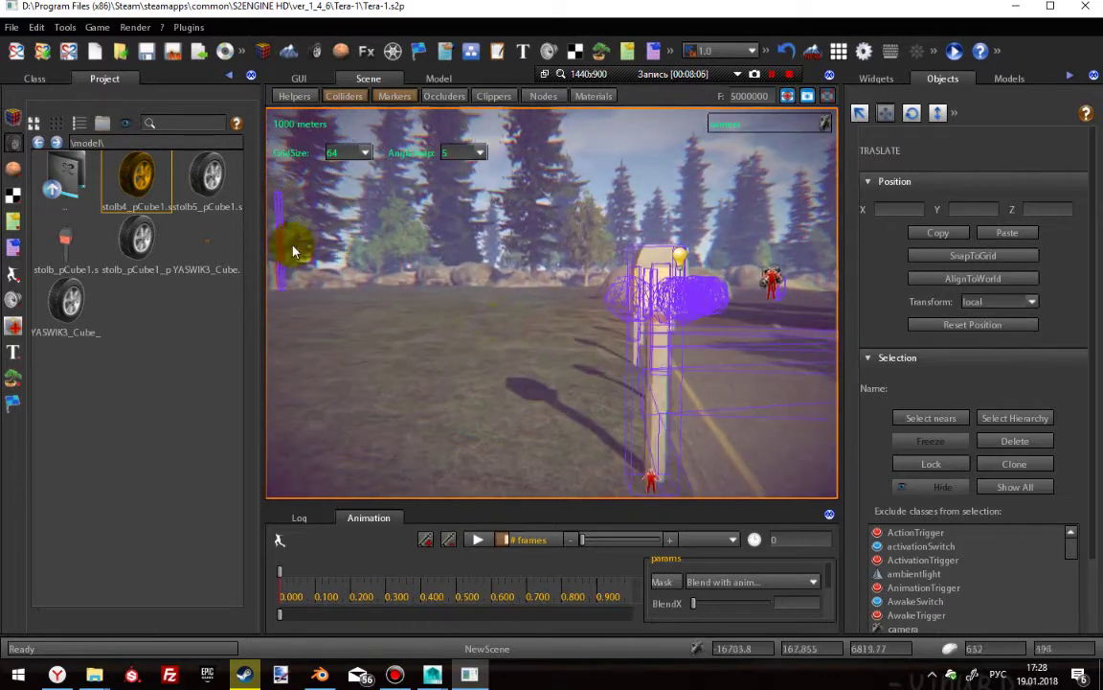
right_click(136, 182)
left_click(161, 196)
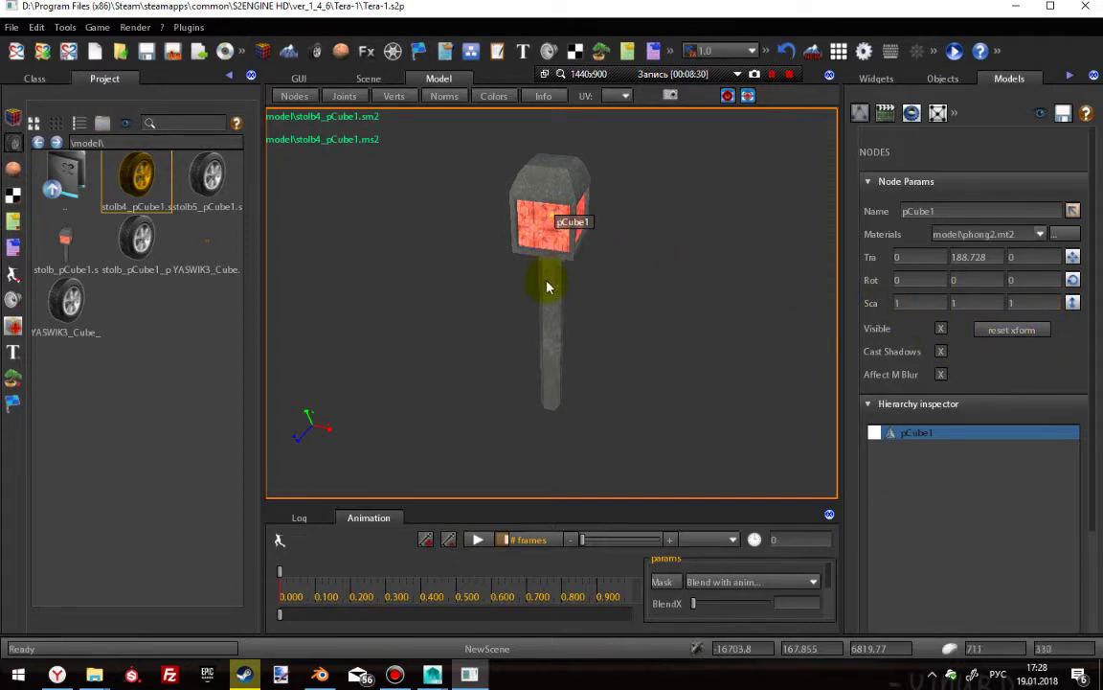
left_click_drag(547, 286, 542, 321)
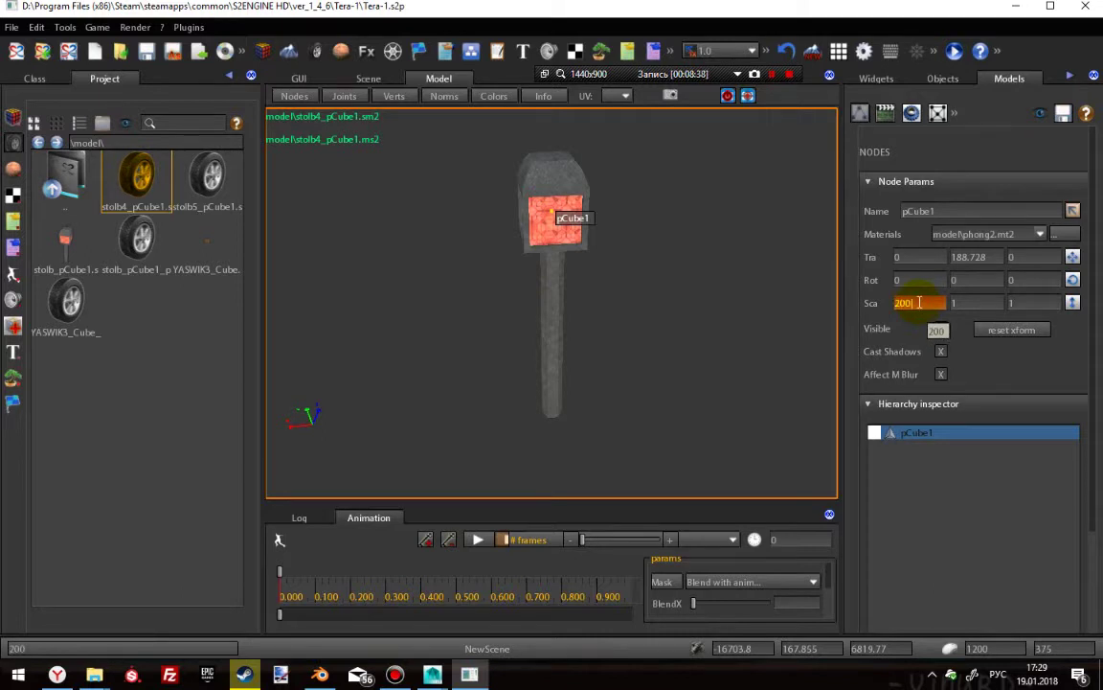
- Scale the lamp post's pCube1 node to 200 on all three axes and save the model
left_click(958, 303)
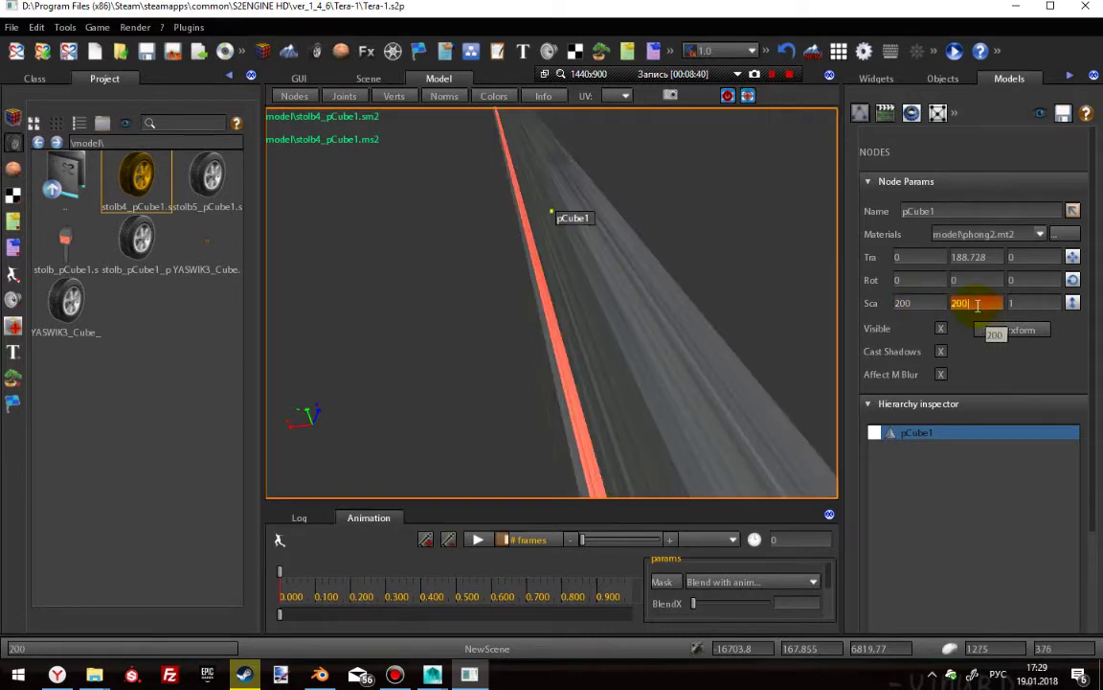
key("Return")
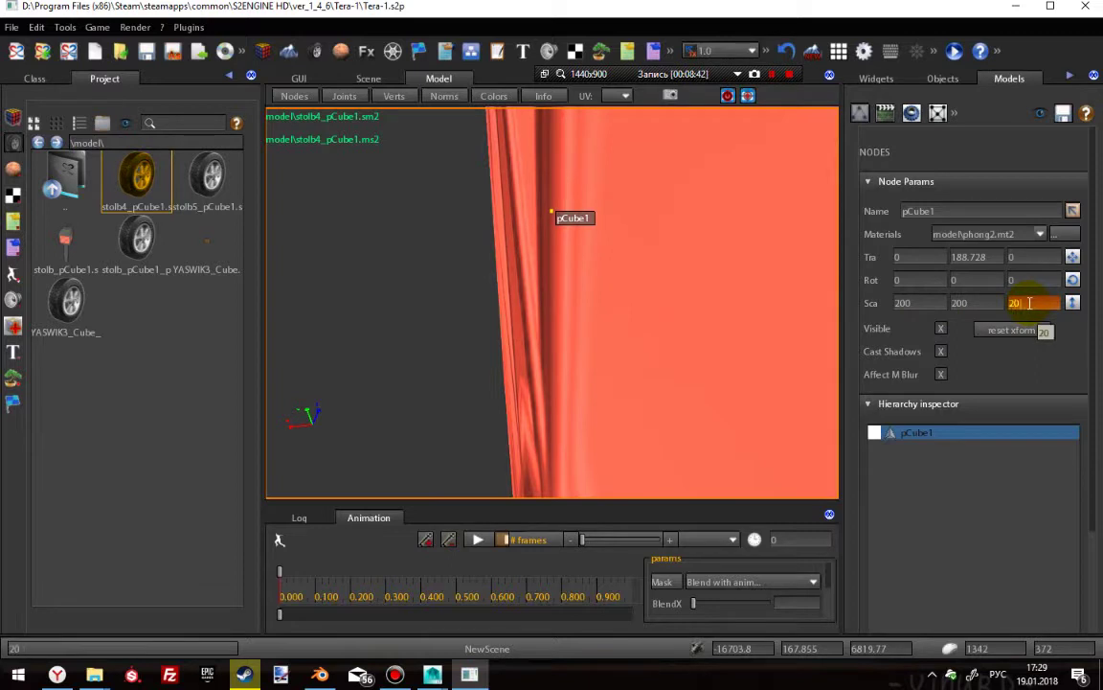
left_click(1028, 303)
type("200")
key("Return")
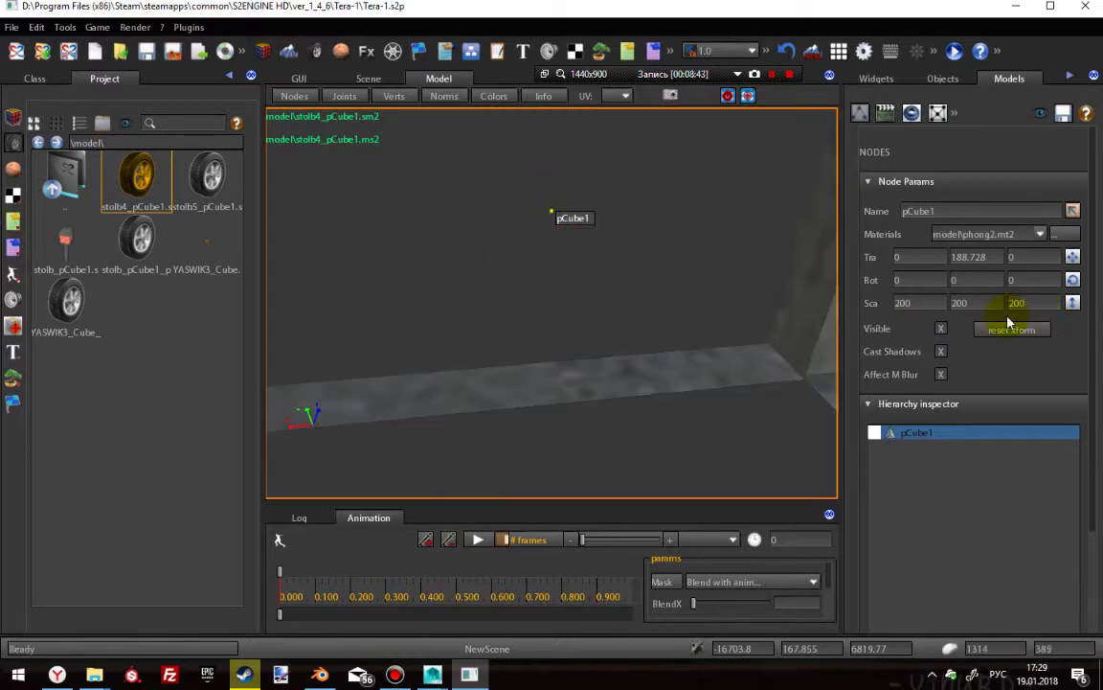
left_click(1064, 115)
left_click_drag(1091, 472, 1085, 540)
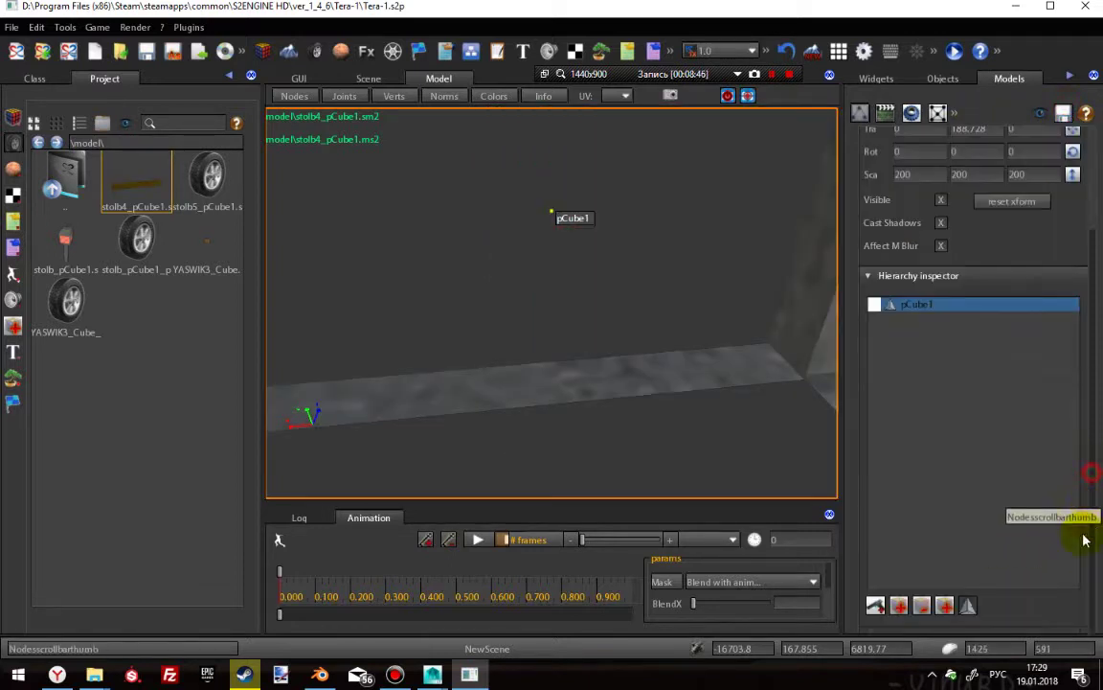
- Return to the scene, frame the roadside lamp posts, and choose the rigidbody class as the object to create
left_click(369, 79)
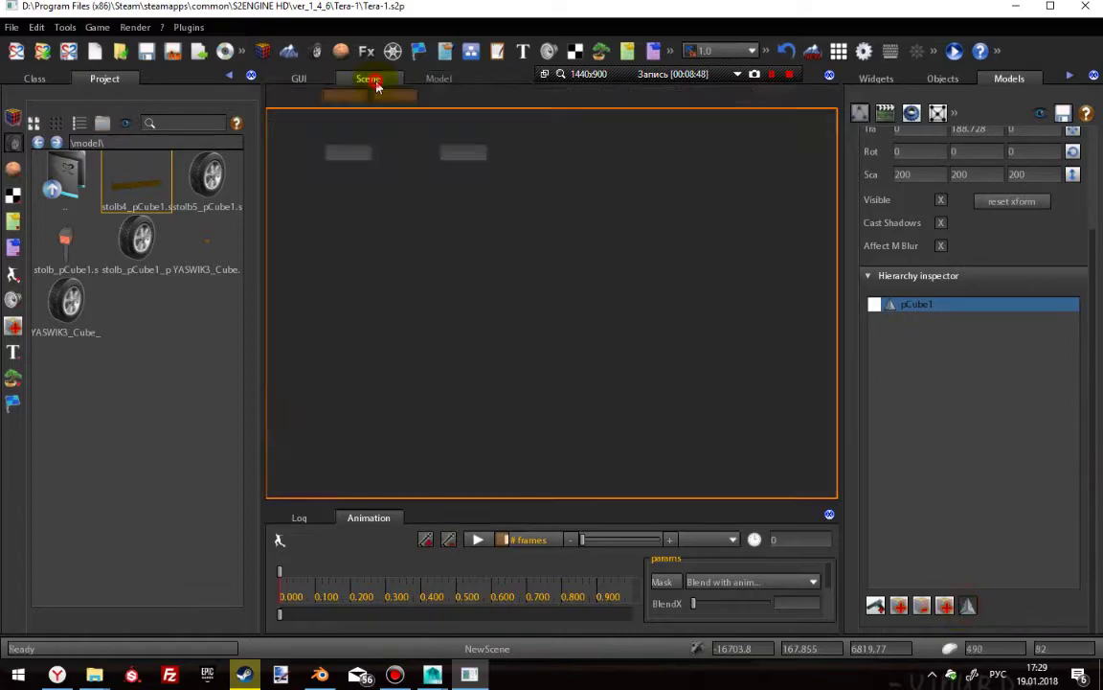
right_click_drag(438, 328, 251, 327)
right_click_drag(600, 290, 672, 303)
scroll(418, 299, "up", 3)
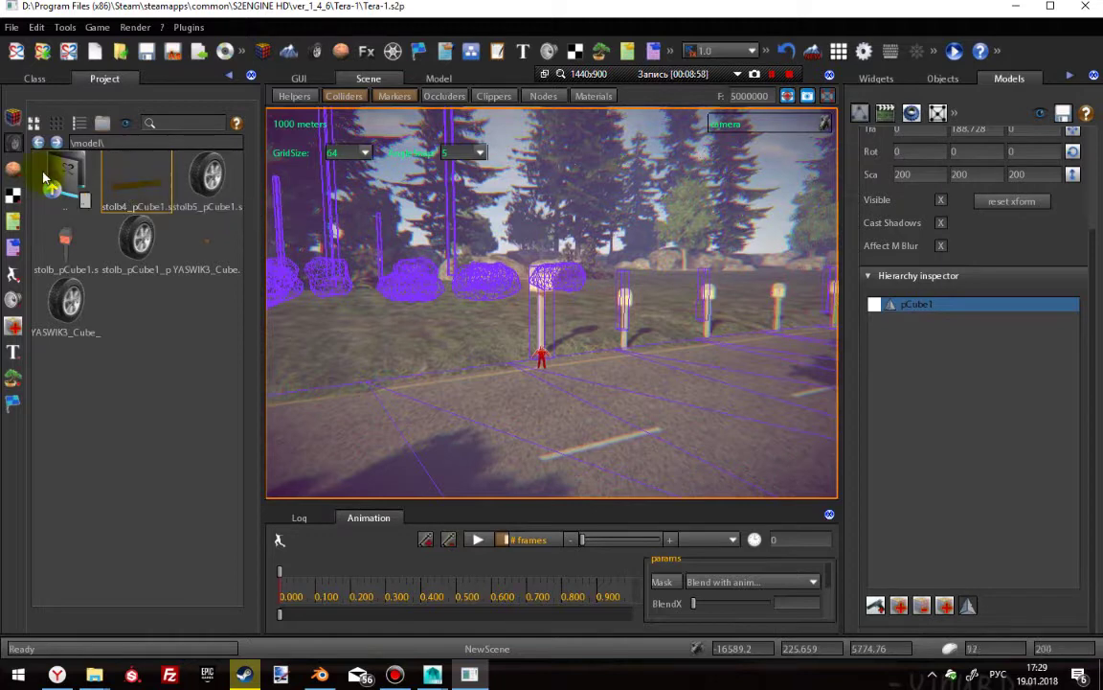
left_click(34, 78)
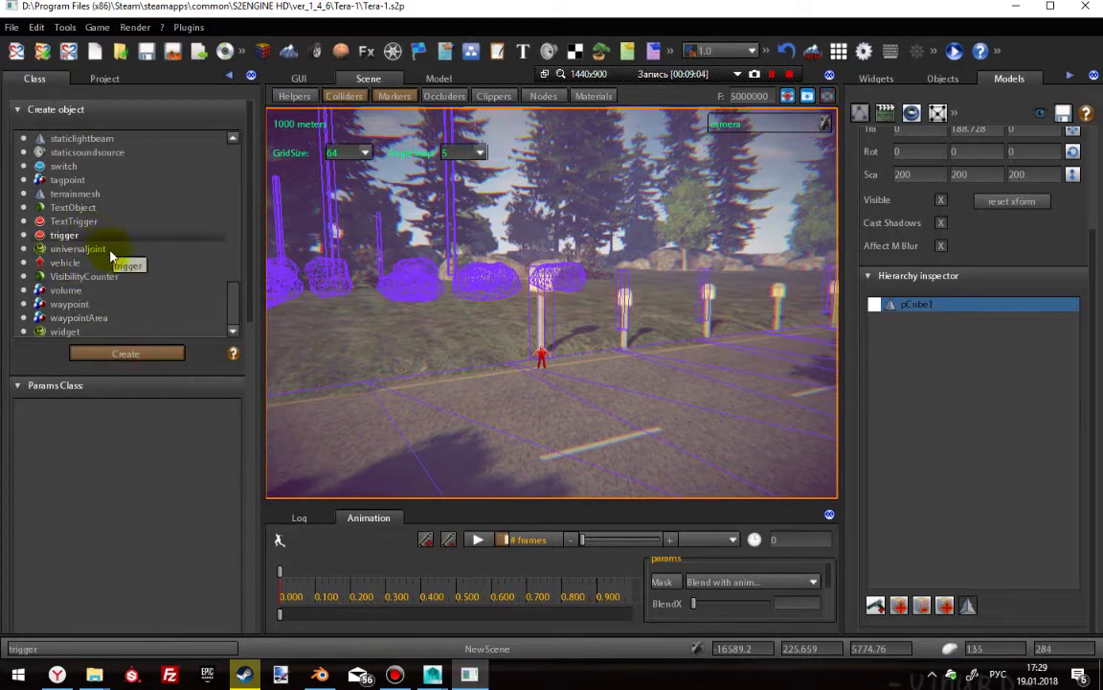
scroll(61, 270, "up", 5)
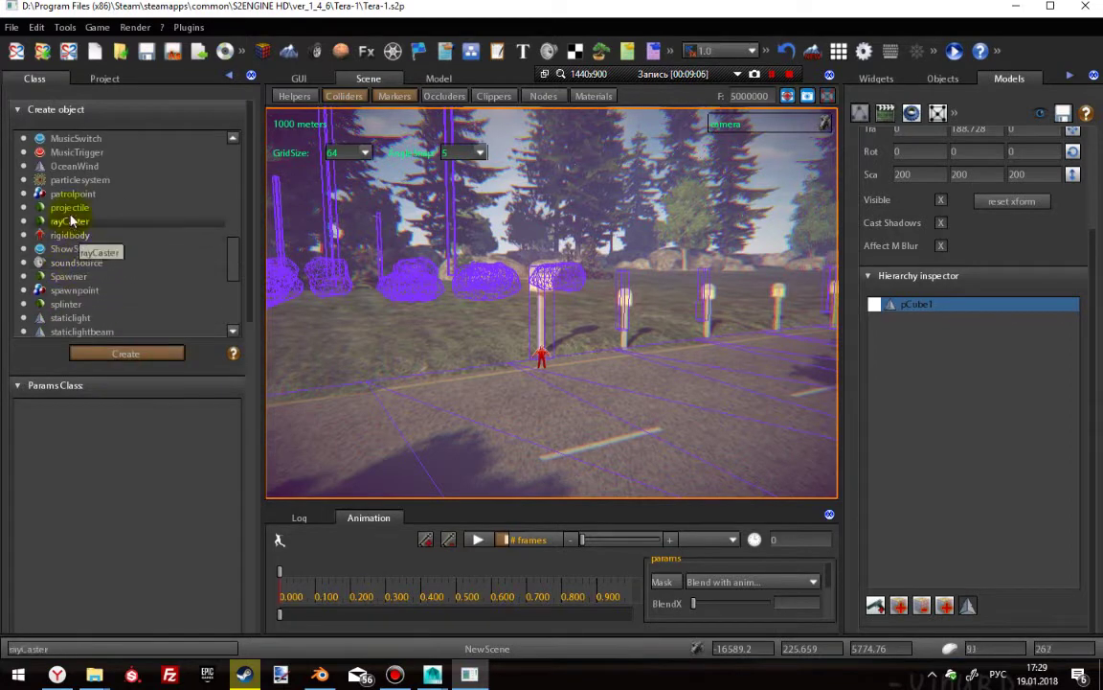
left_click(69, 235)
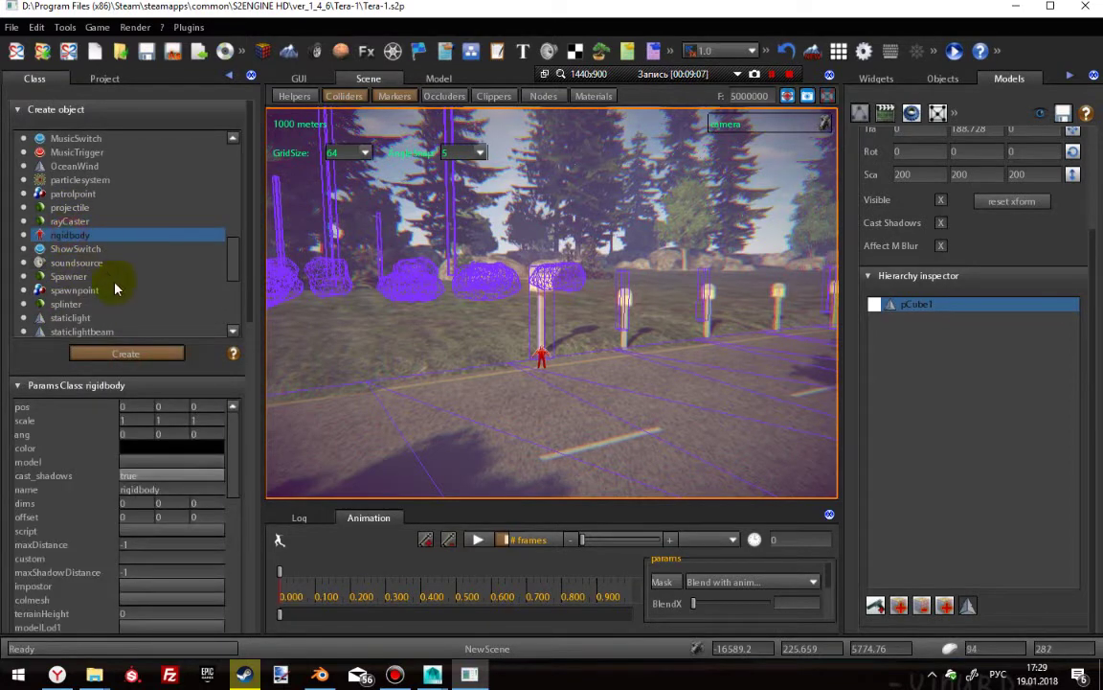
- Assign the model stolb4_pCube1.sm2 from the model folder to the rigidbody class
left_click(142, 462)
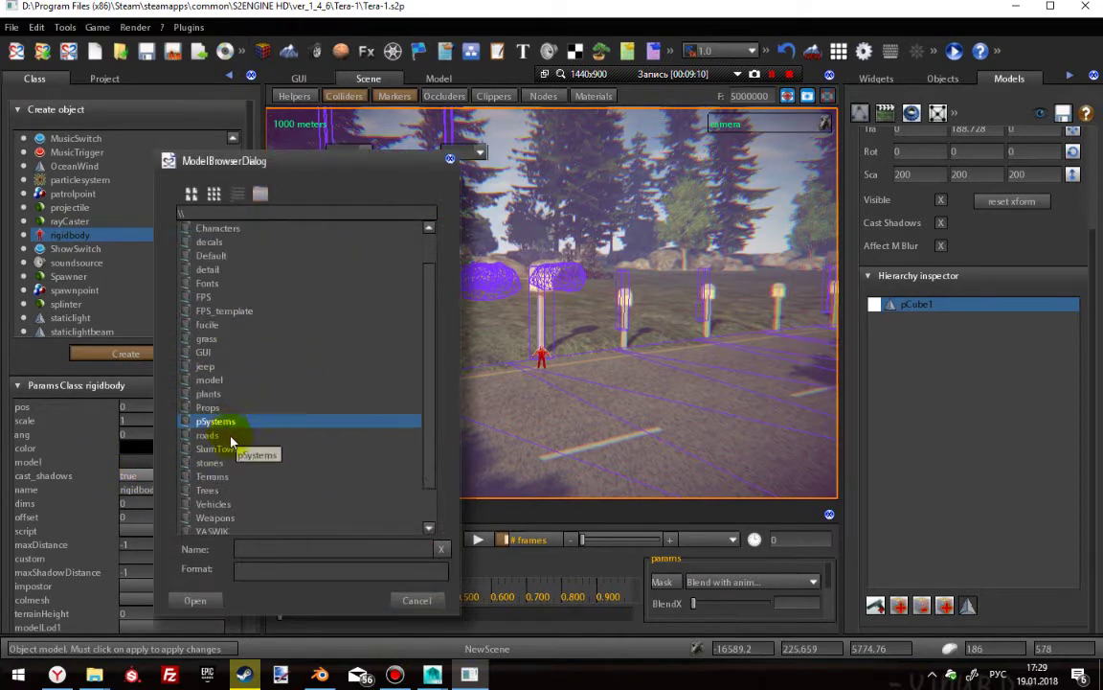
scroll(230, 476, "down", 1)
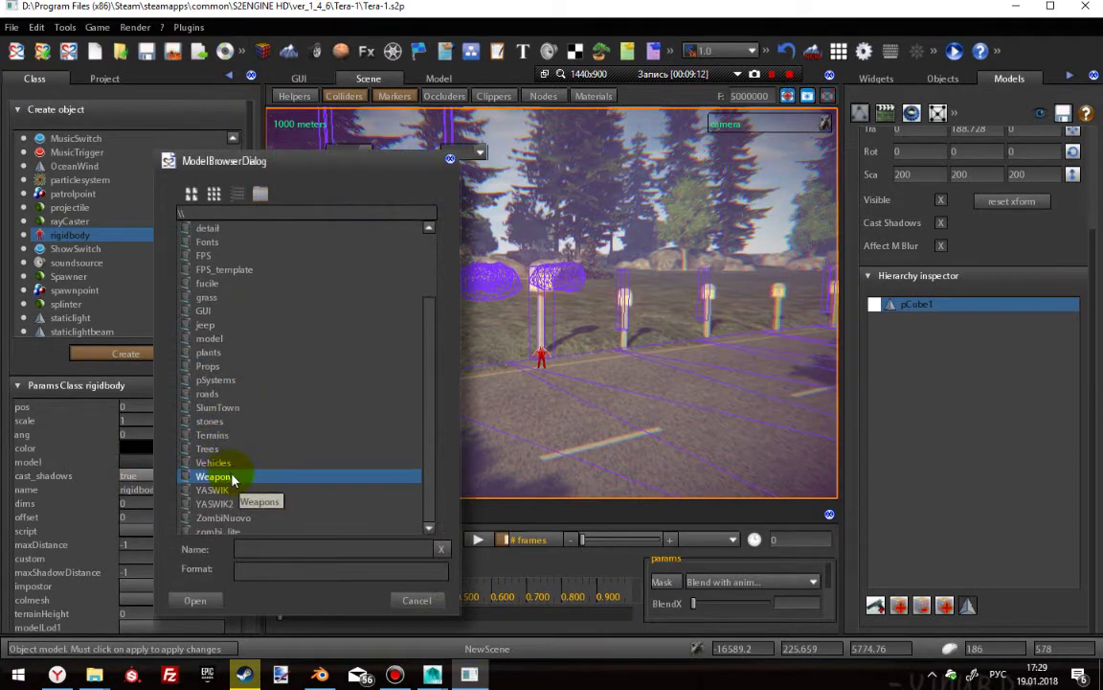
double_click(210, 338)
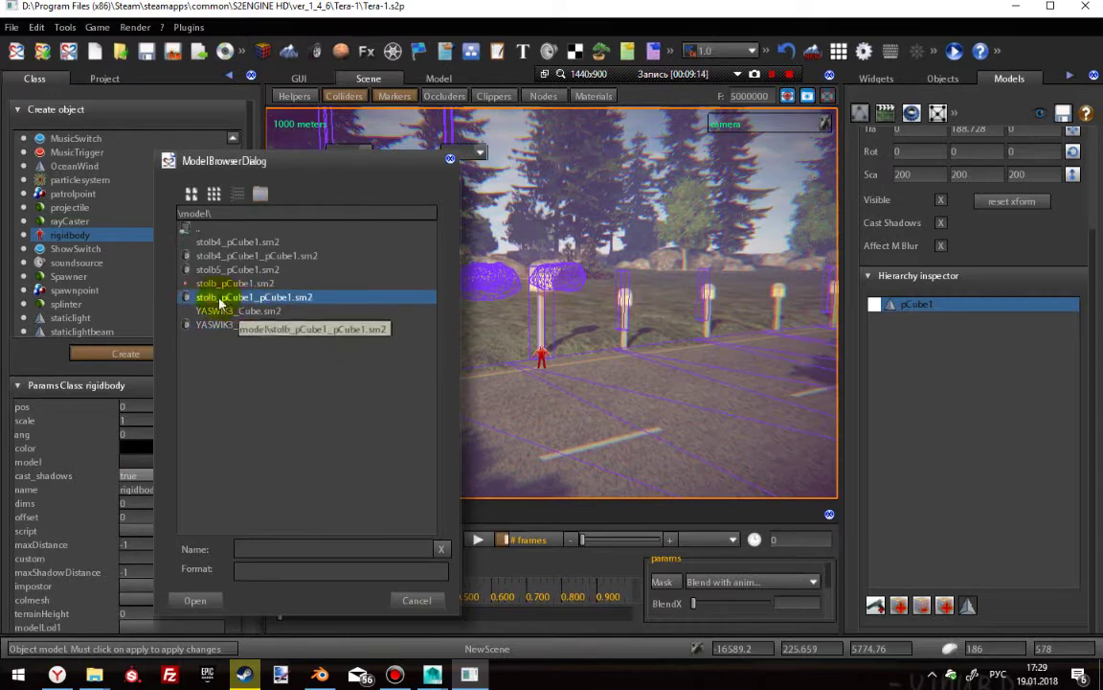
left_click(221, 241)
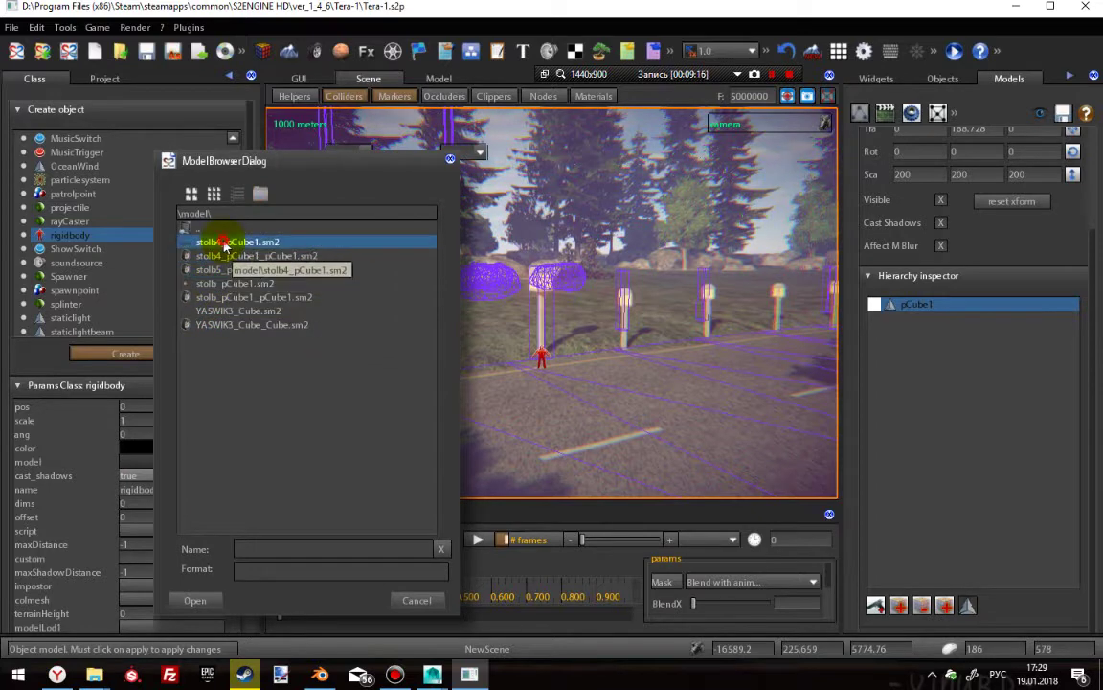
left_click(195, 601)
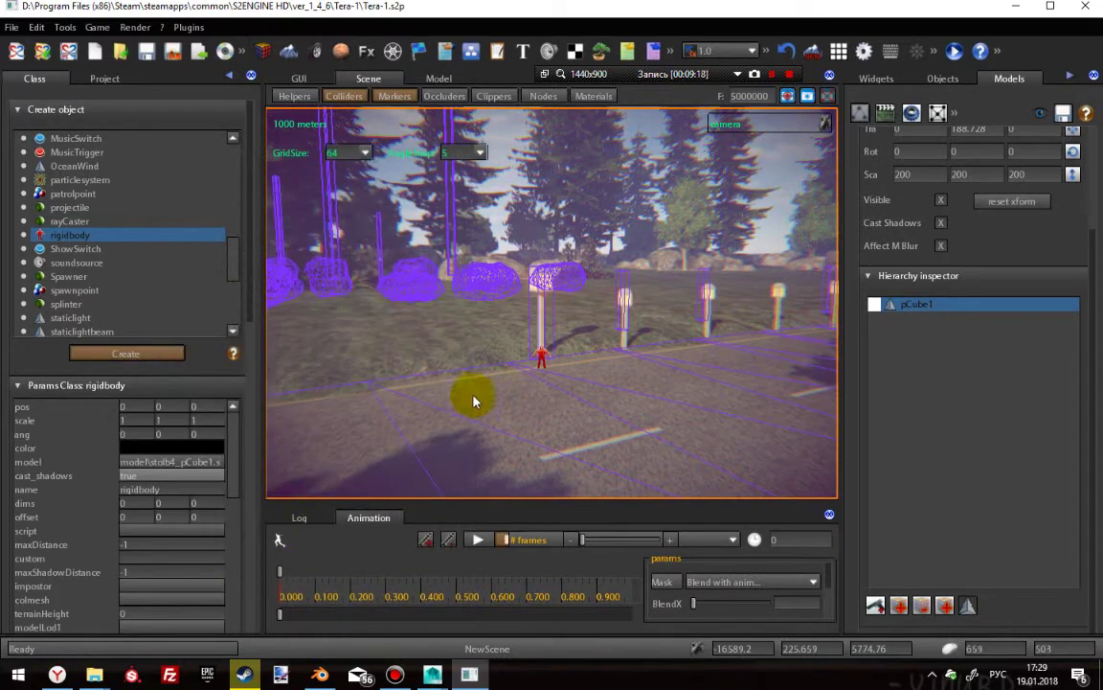
- Place several rigid-body lamp posts spread out across the terrain around the forest area, and end object creation
right_click_drag(488, 399, 651, 433)
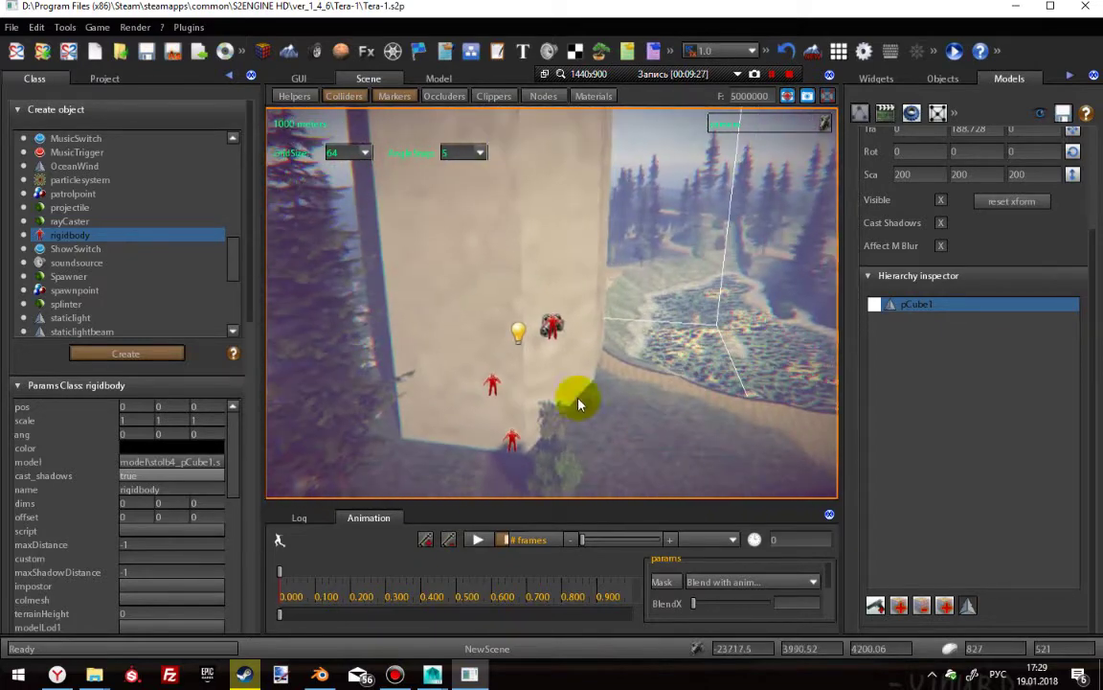
left_click(942, 79)
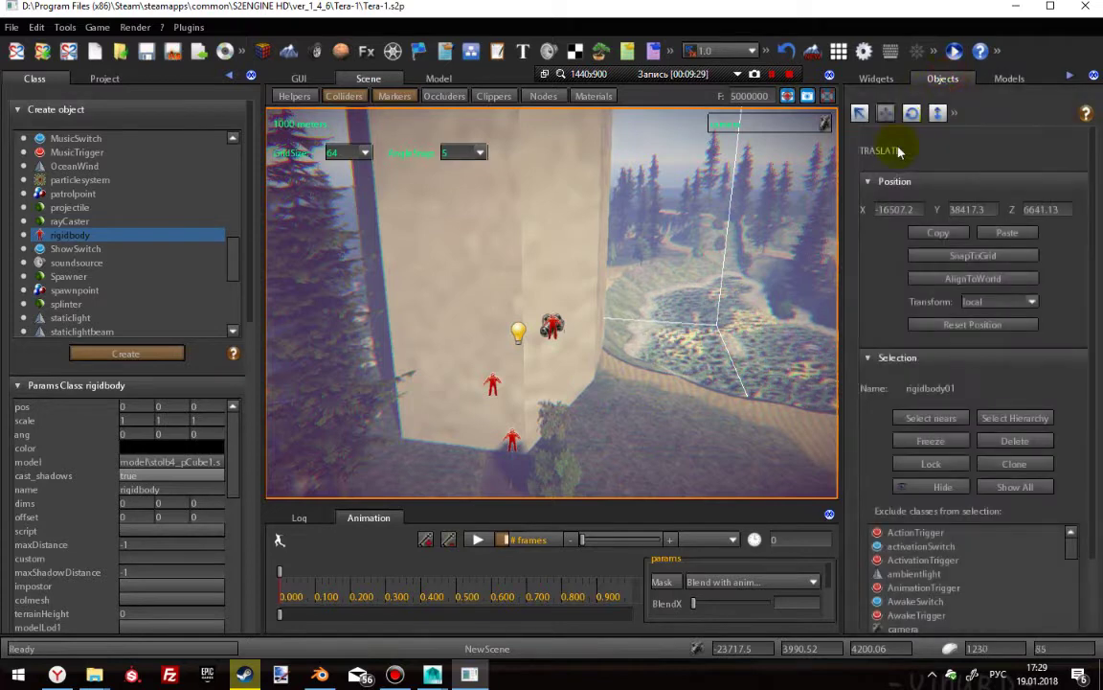
right_click_drag(601, 380, 595, 367)
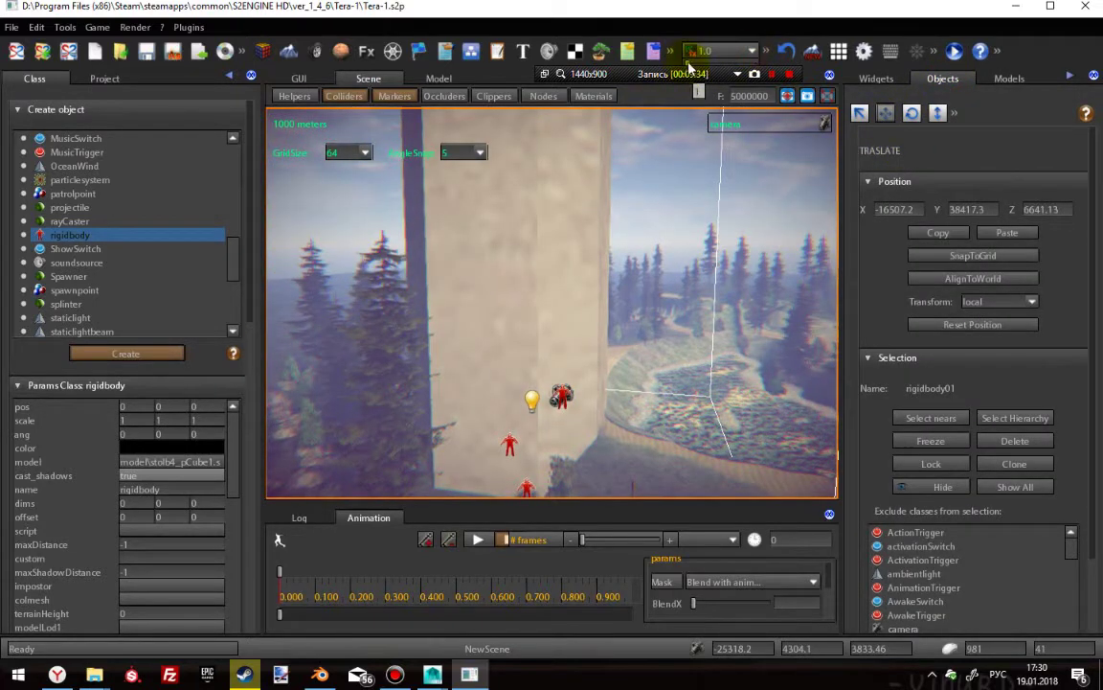
scroll(583, 246, "down", 5)
right_click_drag(591, 239, 469, 227)
left_click(456, 183)
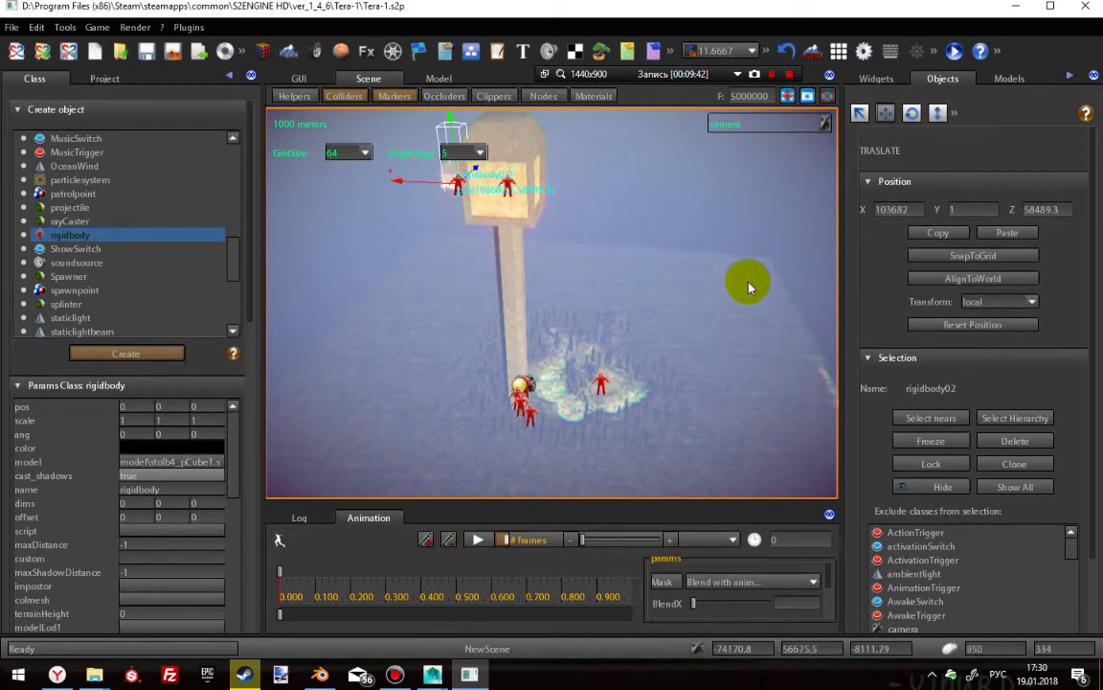
left_click(728, 383)
left_click(609, 271)
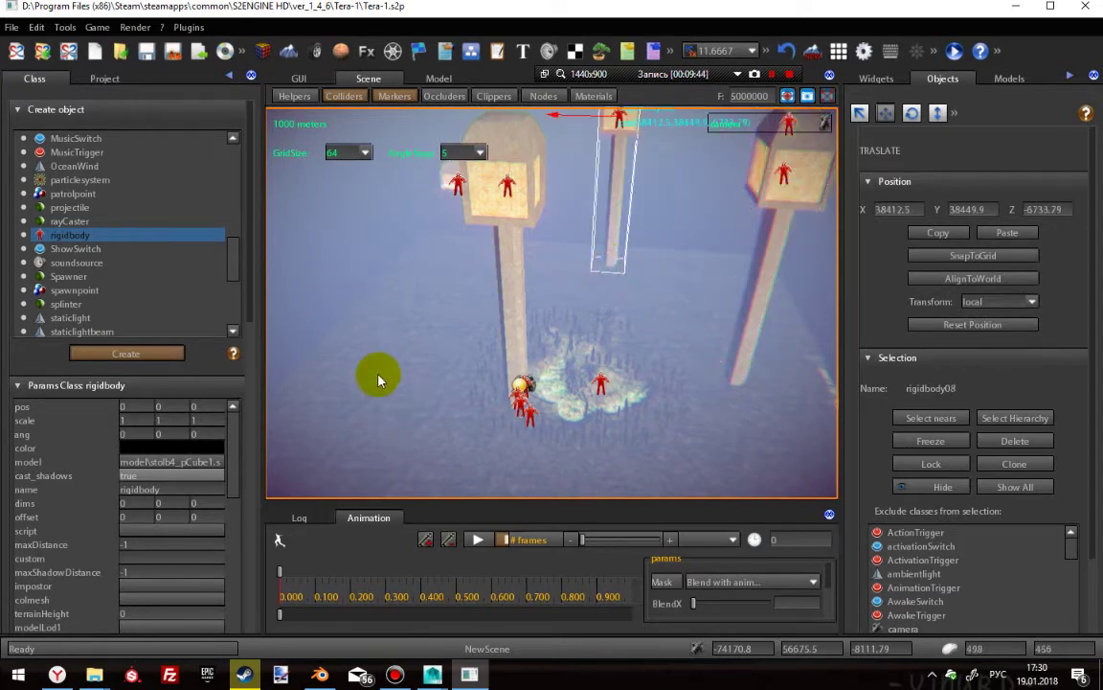
left_click(376, 378)
left_click(321, 460)
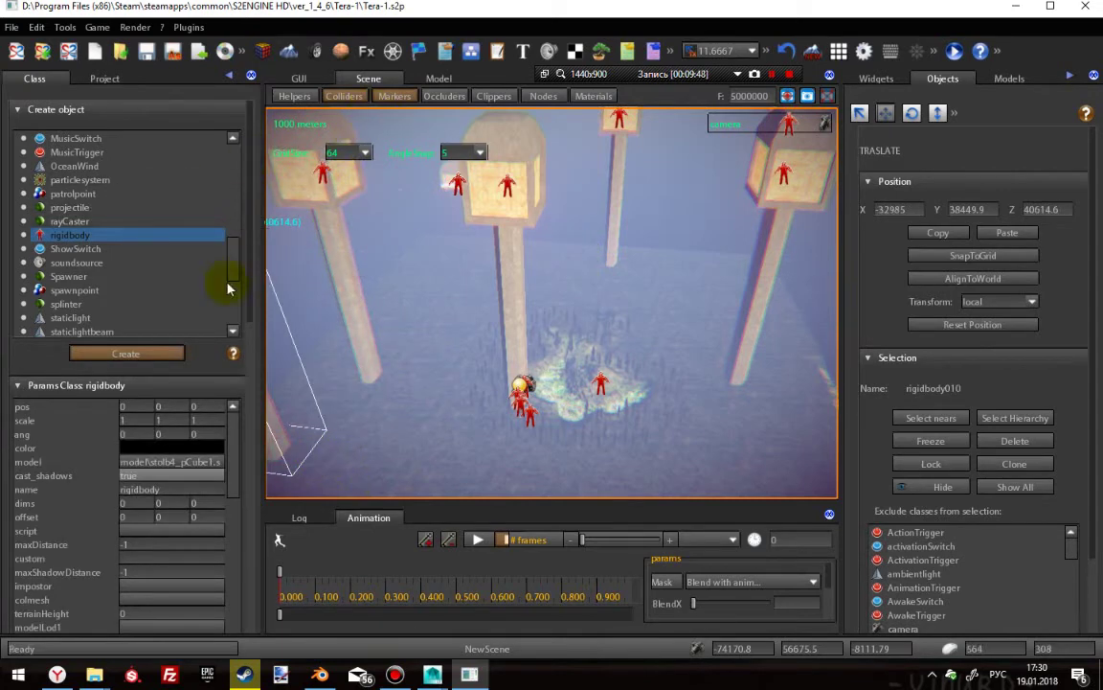
left_click(147, 354)
- Move the lamp post at the forest area away from it, to about X -37972 and Z -29630
left_click(510, 328)
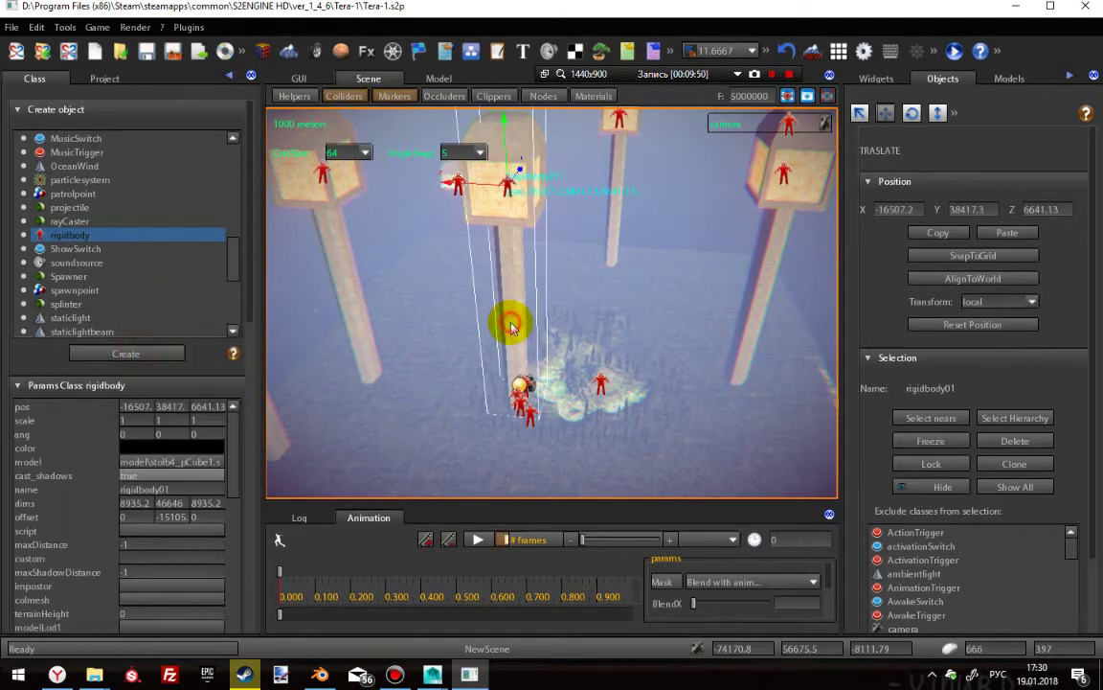
left_click_drag(470, 185, 619, 204)
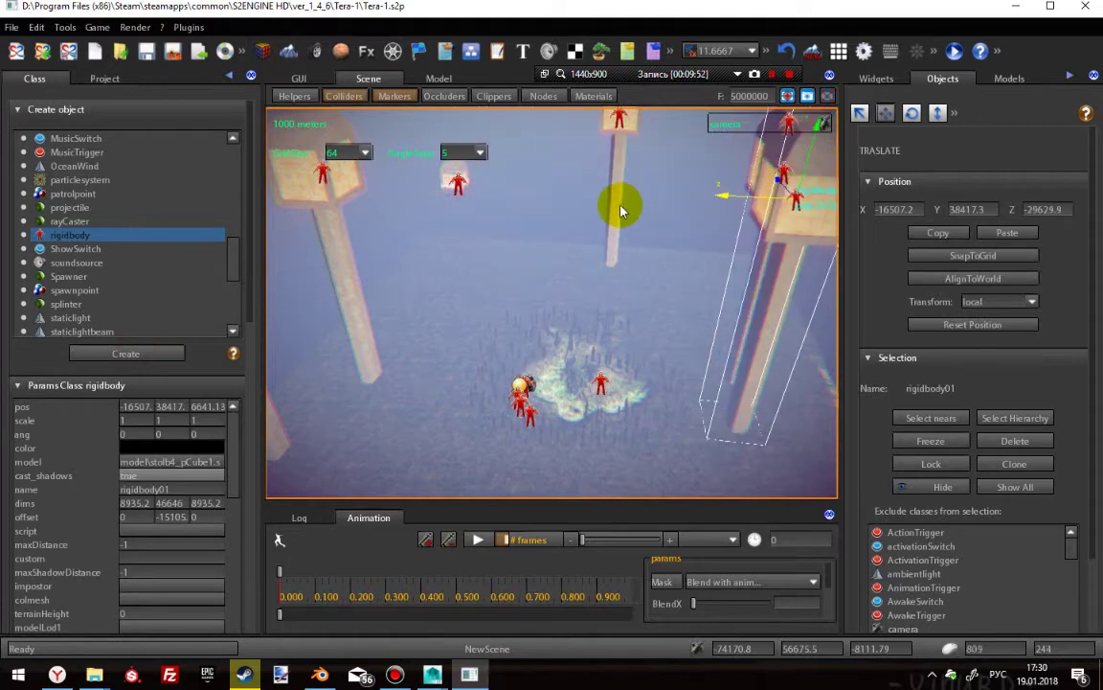
right_click_drag(562, 196, 607, 184)
left_click_drag(606, 187, 794, 205)
- Run the game, walk up to the giant lamp posts to test them, and end the game test
right_click_drag(612, 270, 721, 246)
right_click_drag(490, 305, 607, 242)
scroll(398, 419, "up", 10)
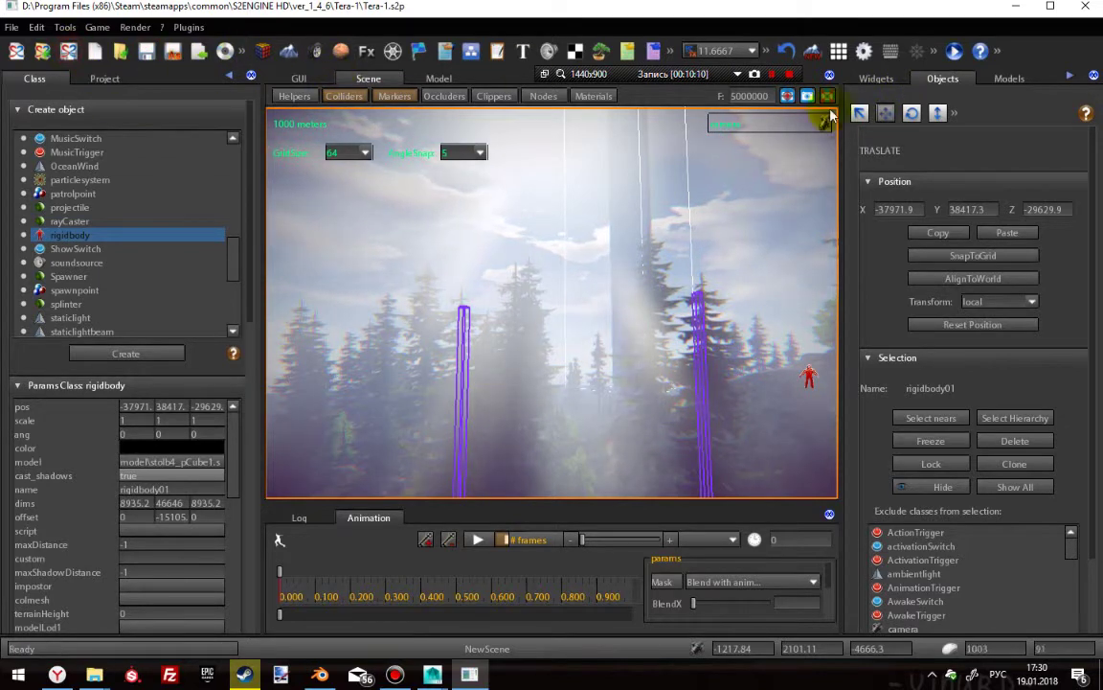
left_click(956, 53)
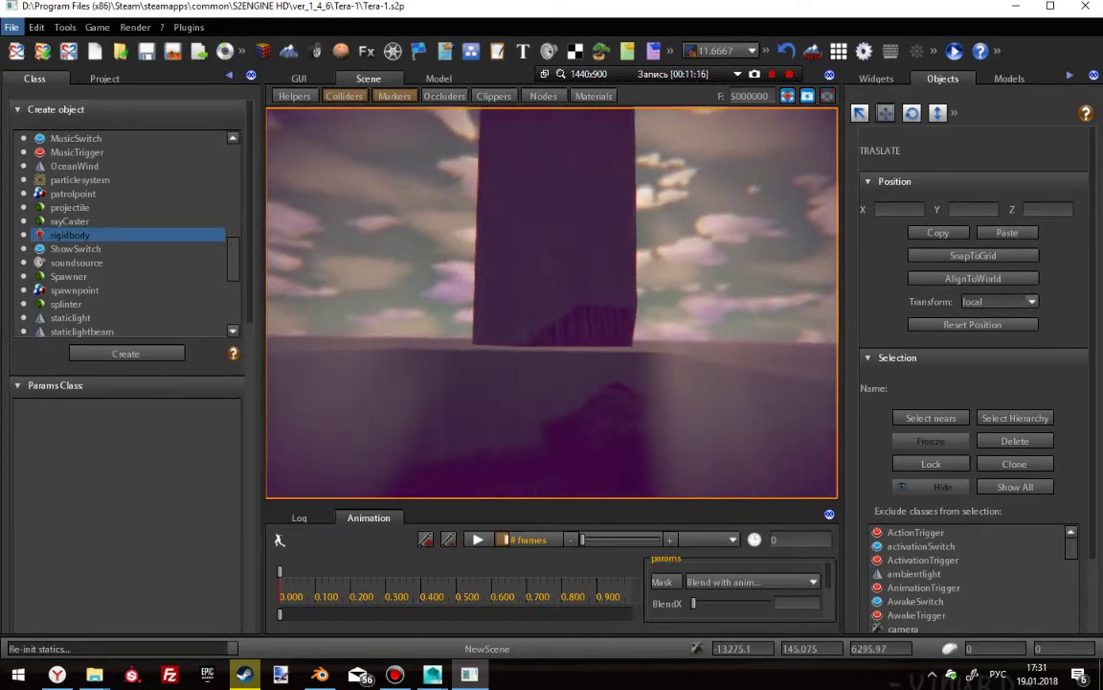
key("w")
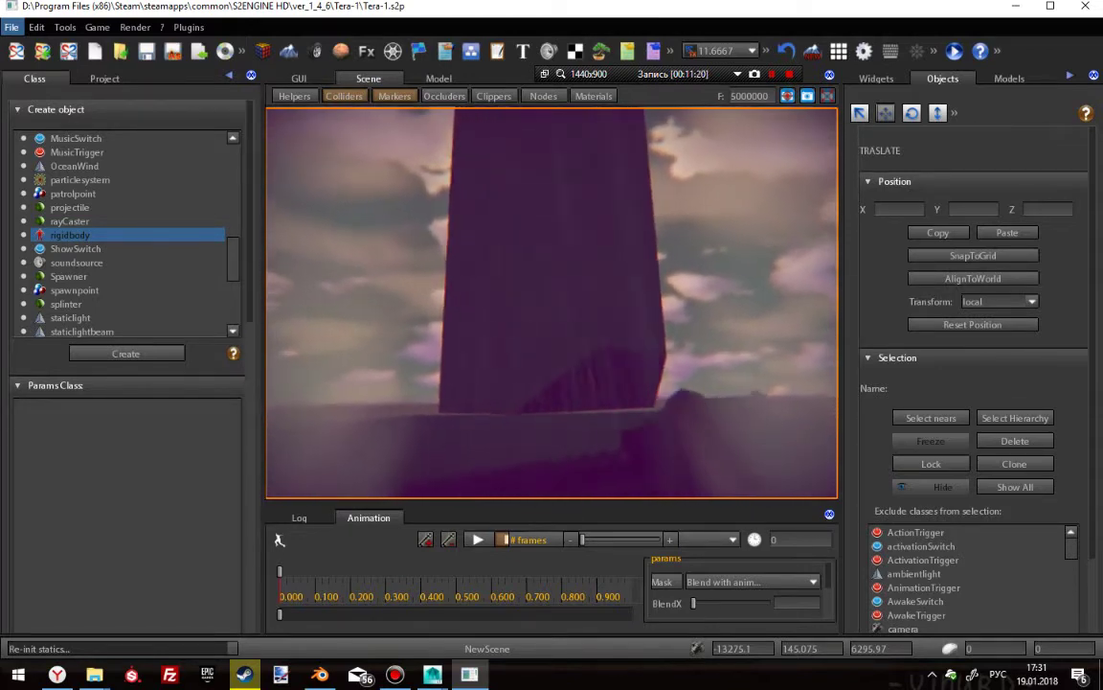
key("w")
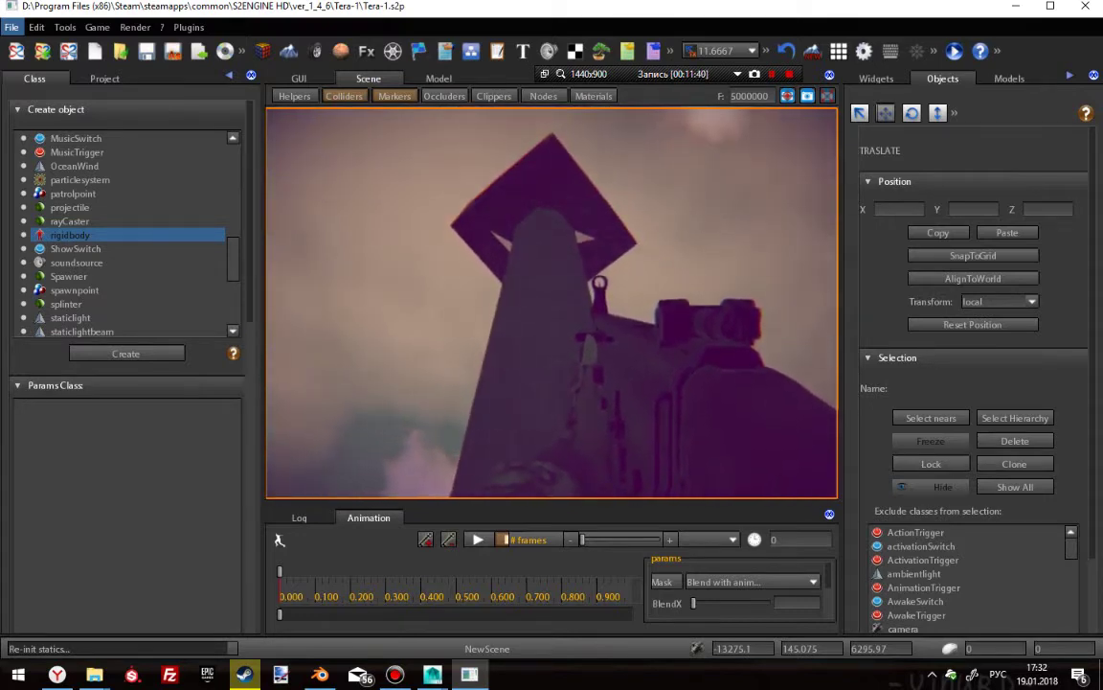
key("s")
key("w")
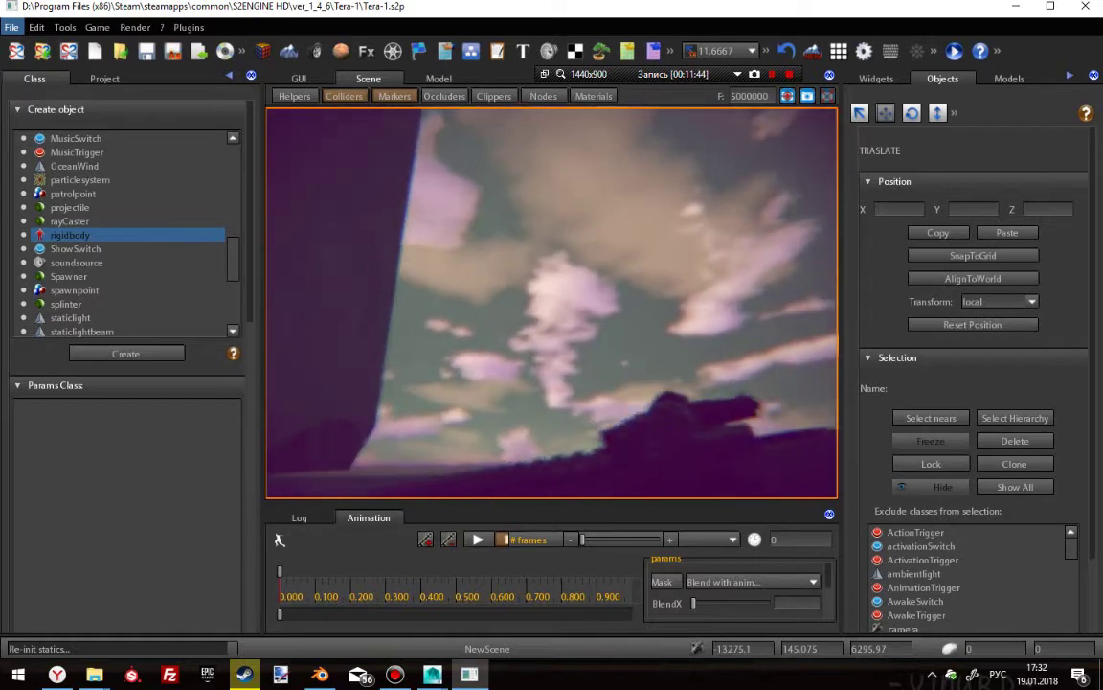
key("w")
key("w")
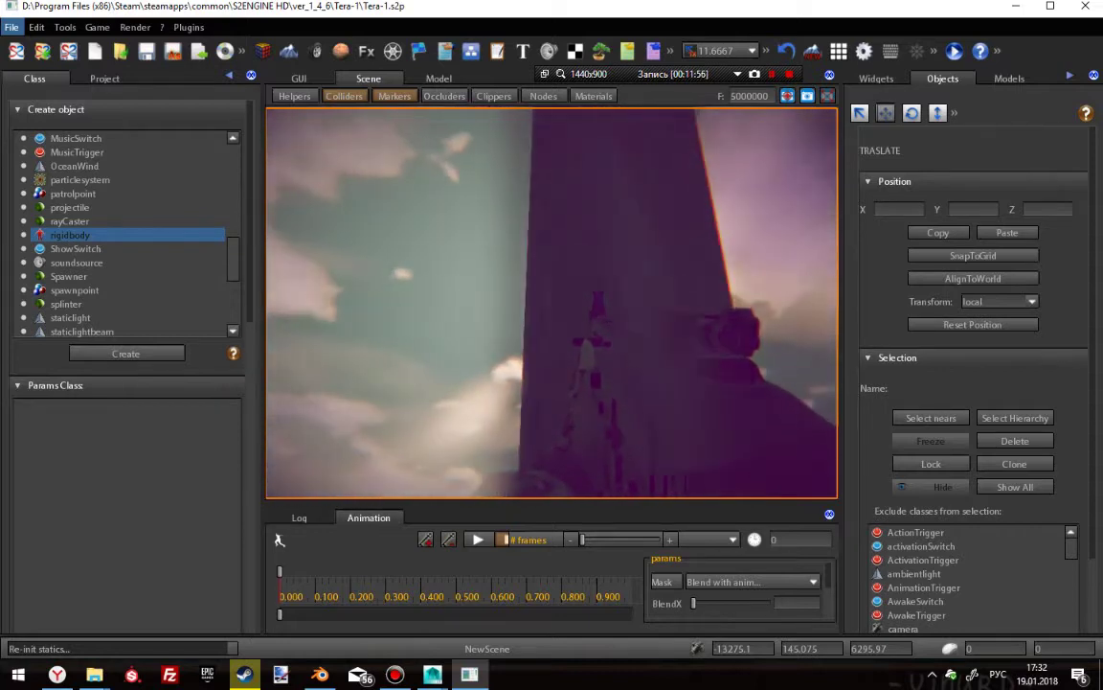
key("Escape")
- Select the lamp post rigidbody010 and review its rigid-body parameters, including mass, collision type and friction
left_click(527, 189)
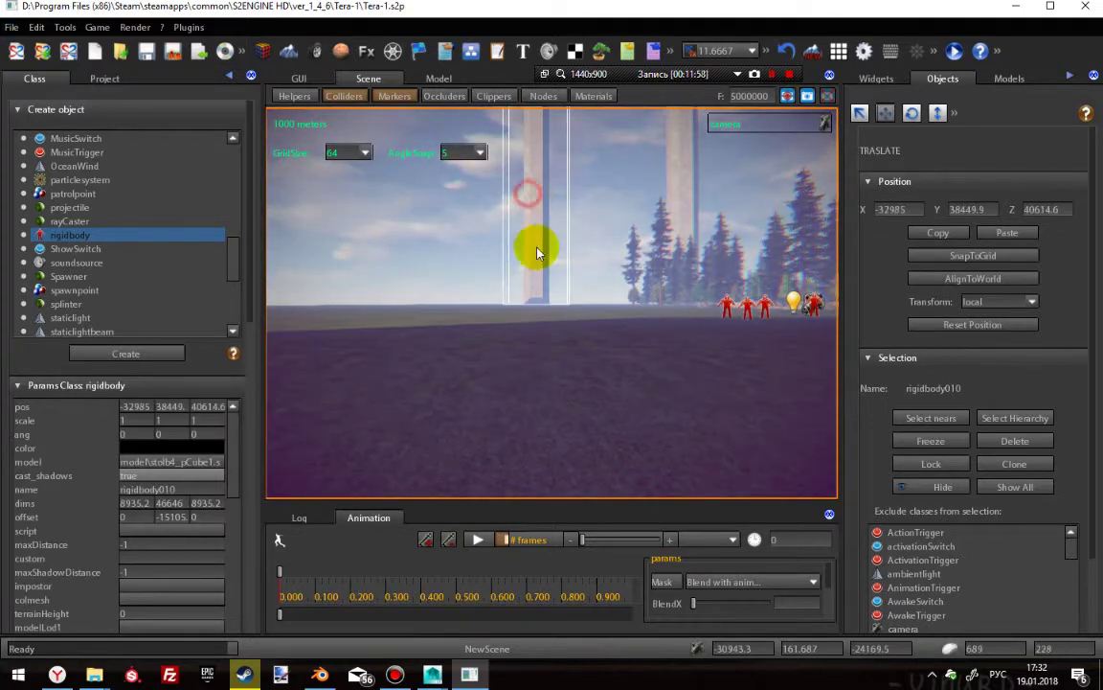
right_click_drag(553, 376, 586, 293)
key("w")
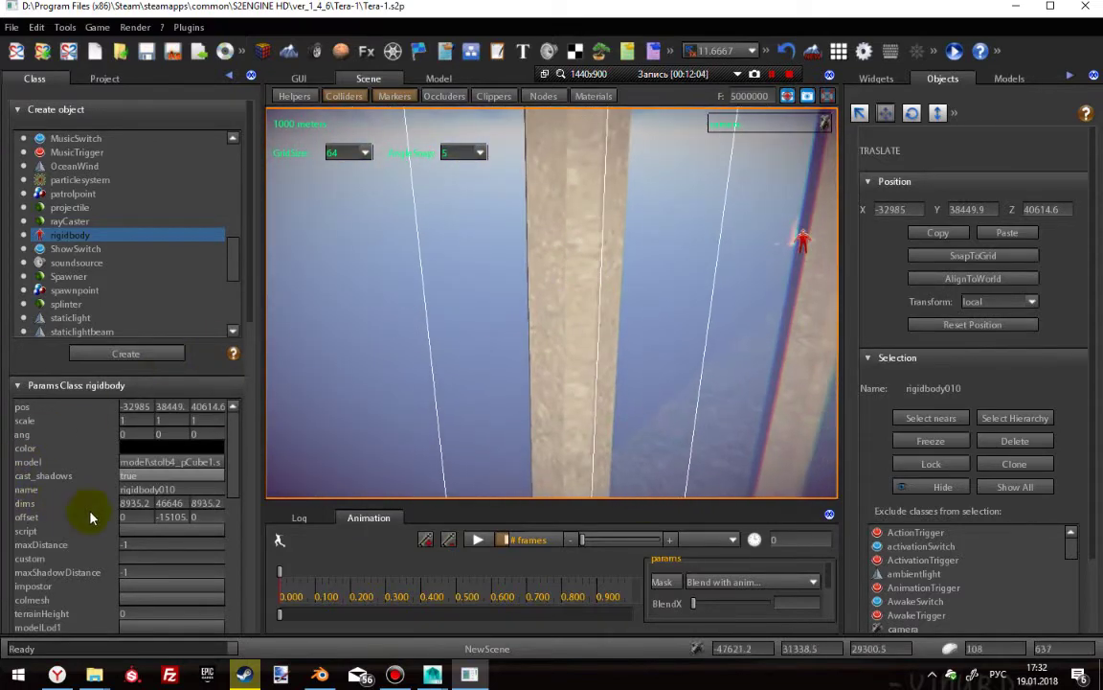
scroll(79, 565, "down", 3)
scroll(79, 572, "down", 5)
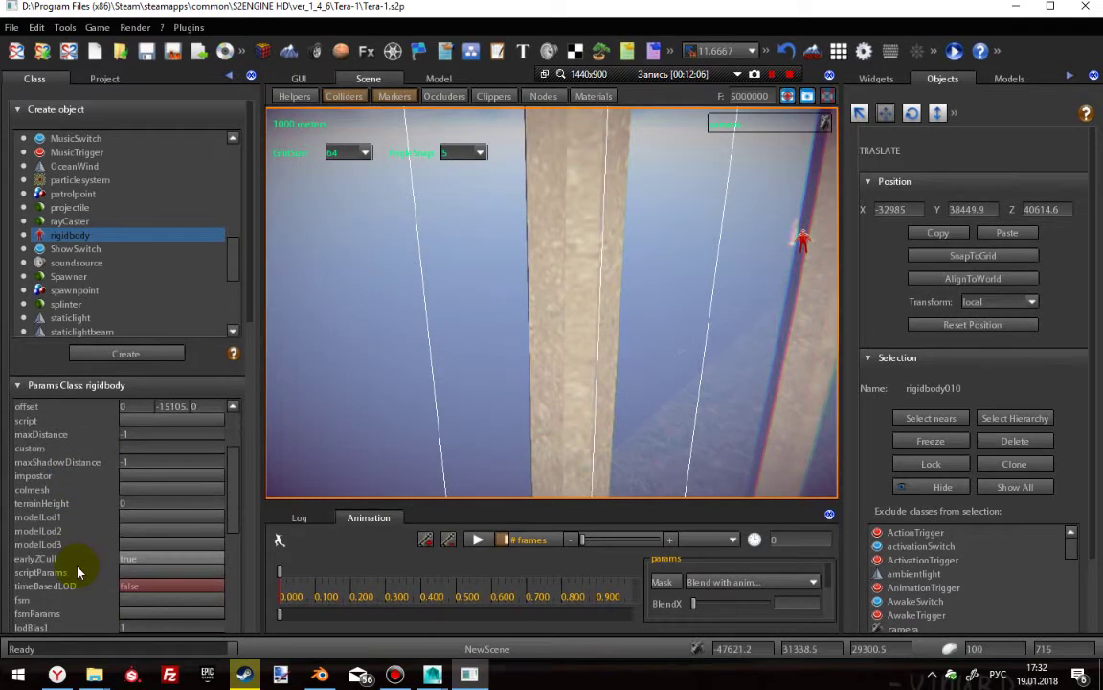
scroll(88, 588, "down", 3)
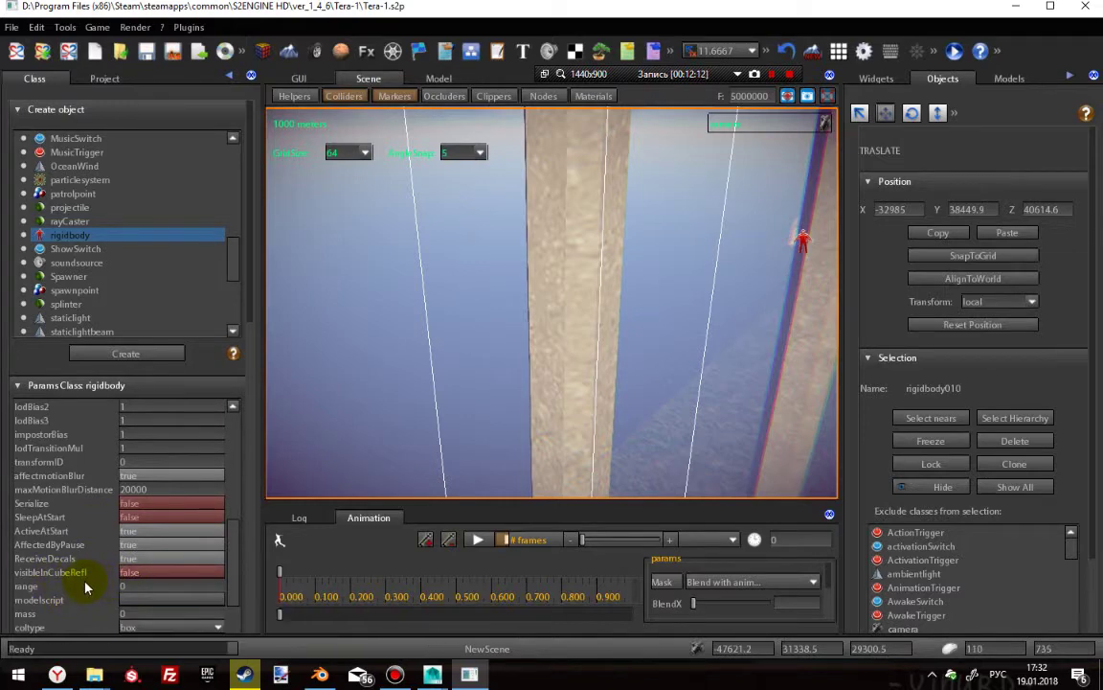
scroll(86, 587, "up", 1)
scroll(88, 588, "down", 4)
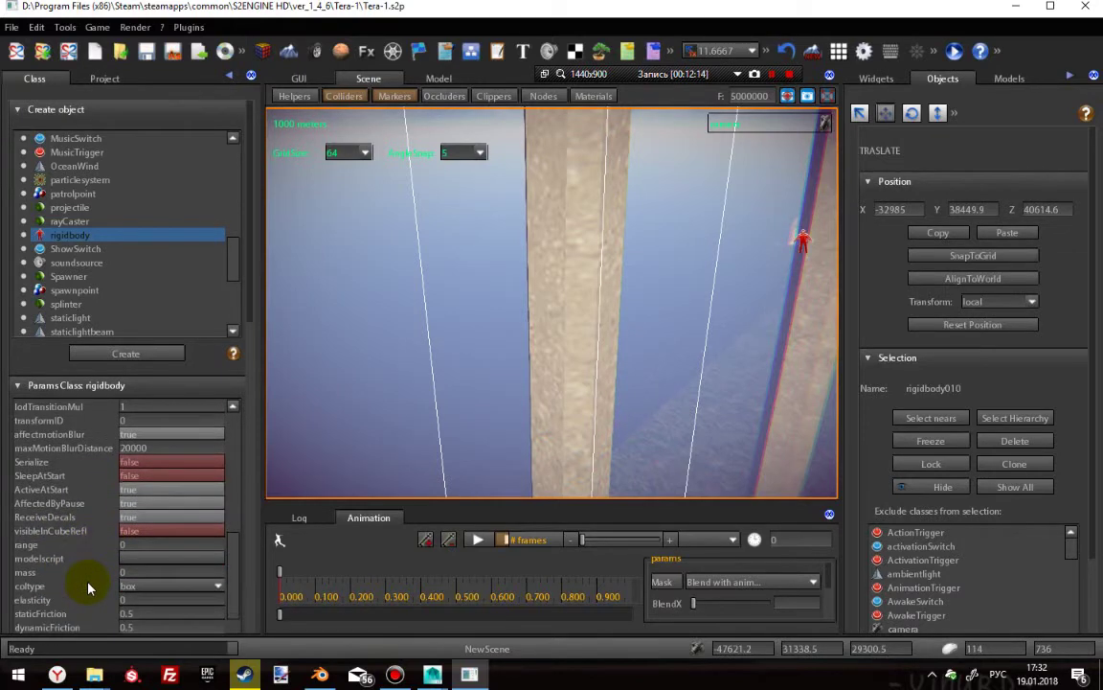
scroll(89, 589, "down", 2)
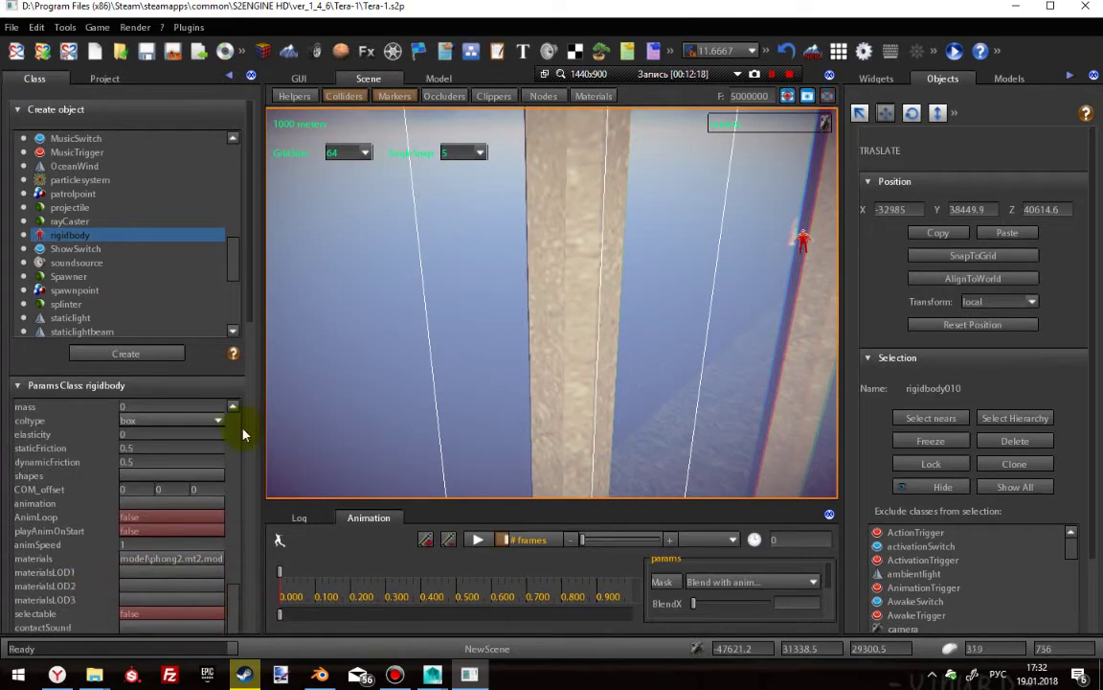
scroll(254, 316, "down", 5)
scroll(256, 307, "up", 4)
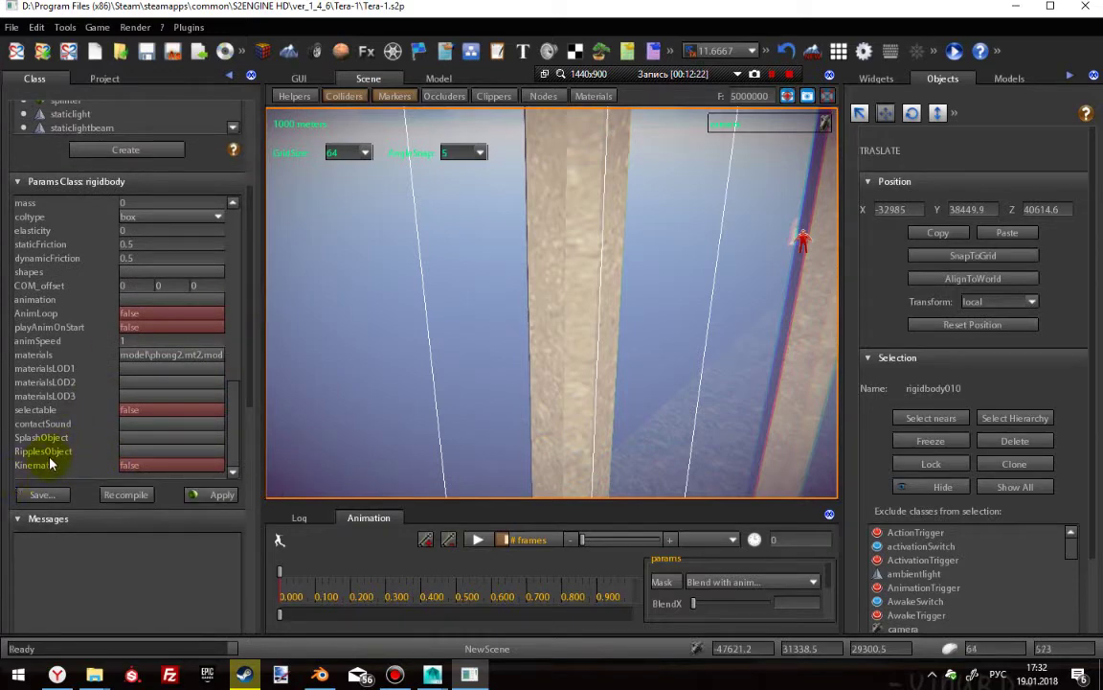
scroll(48, 450, "up", 3)
scroll(60, 461, "up", 3)
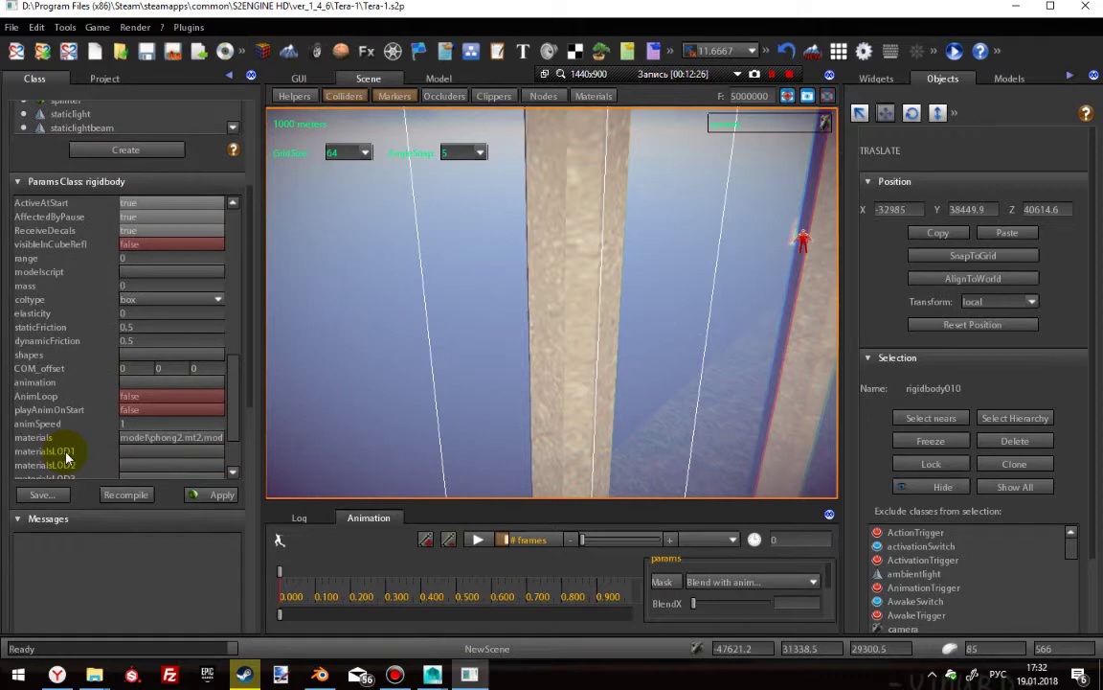
scroll(67, 458, "up", 2)
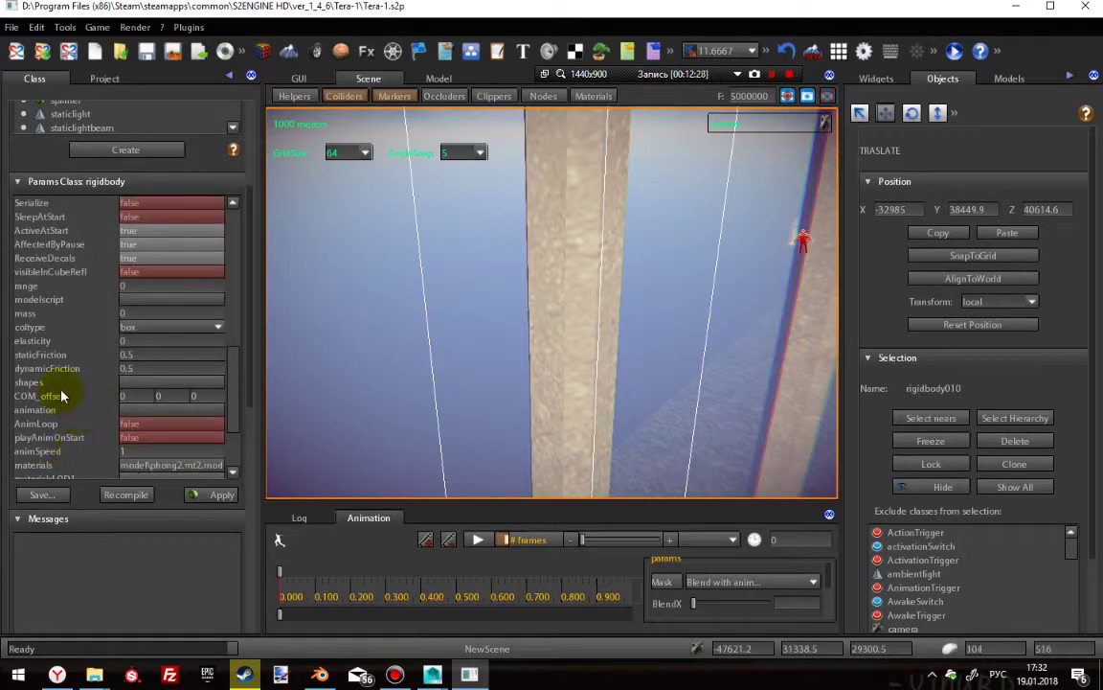
- Set the selected lamp post's mass to 22221
left_click(126, 313)
key("BackSpace")
type("22")
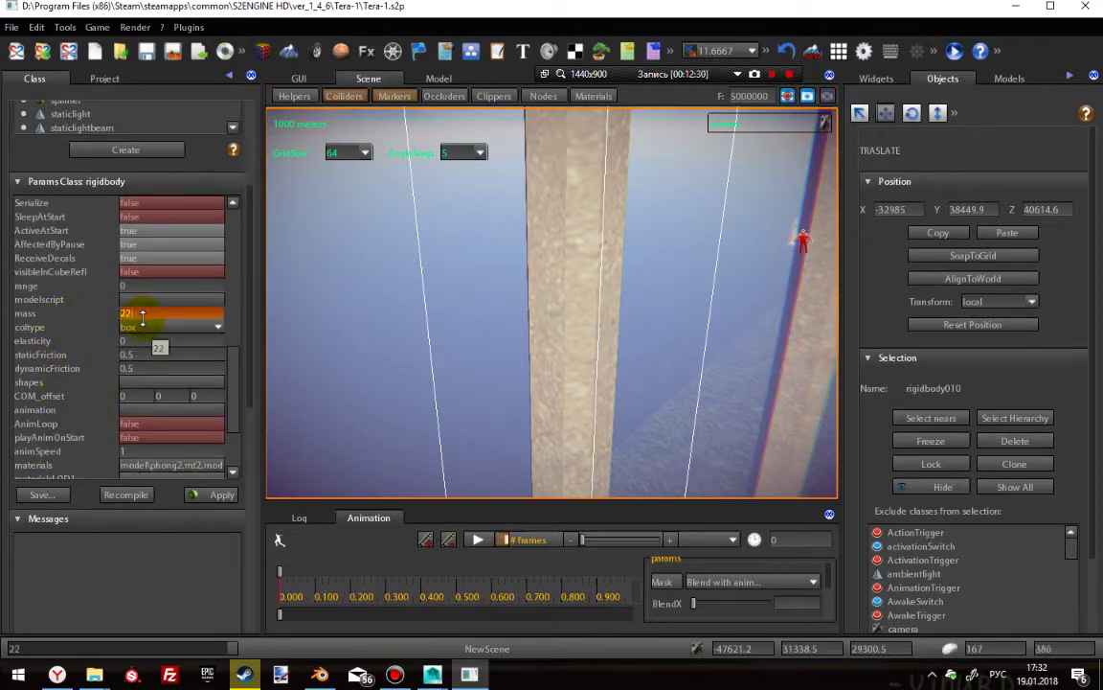
left_click_drag(142, 316, 145, 315)
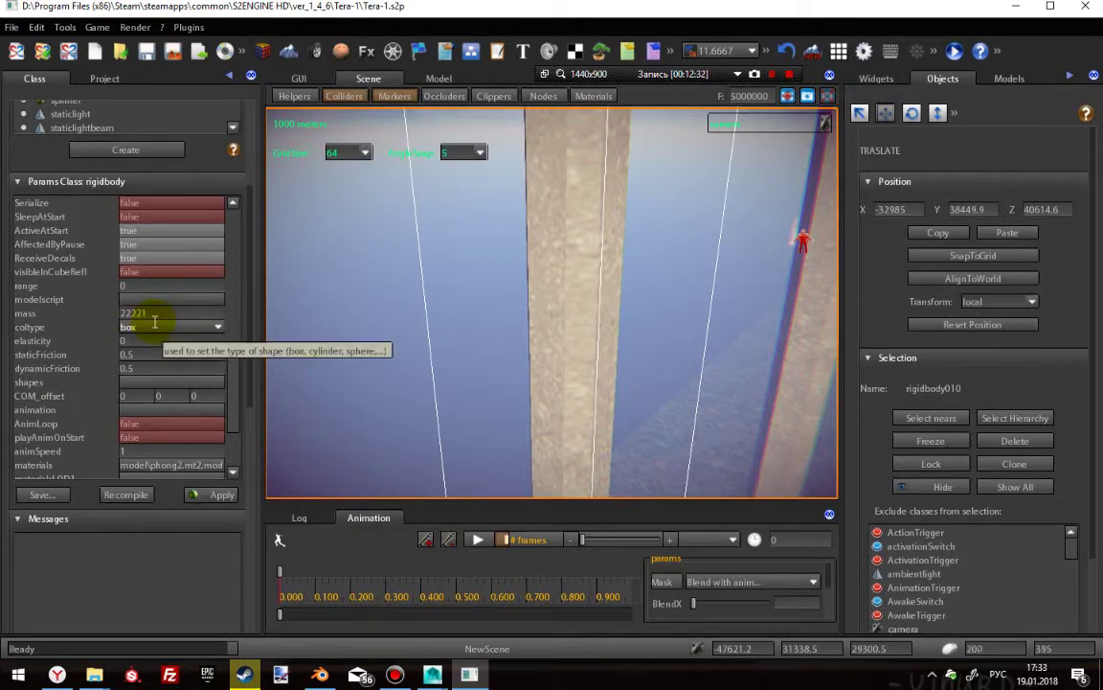
- Apply the lamp post's new mass, and toggle its visibility in cube-map reflections on and back off
left_click(209, 491)
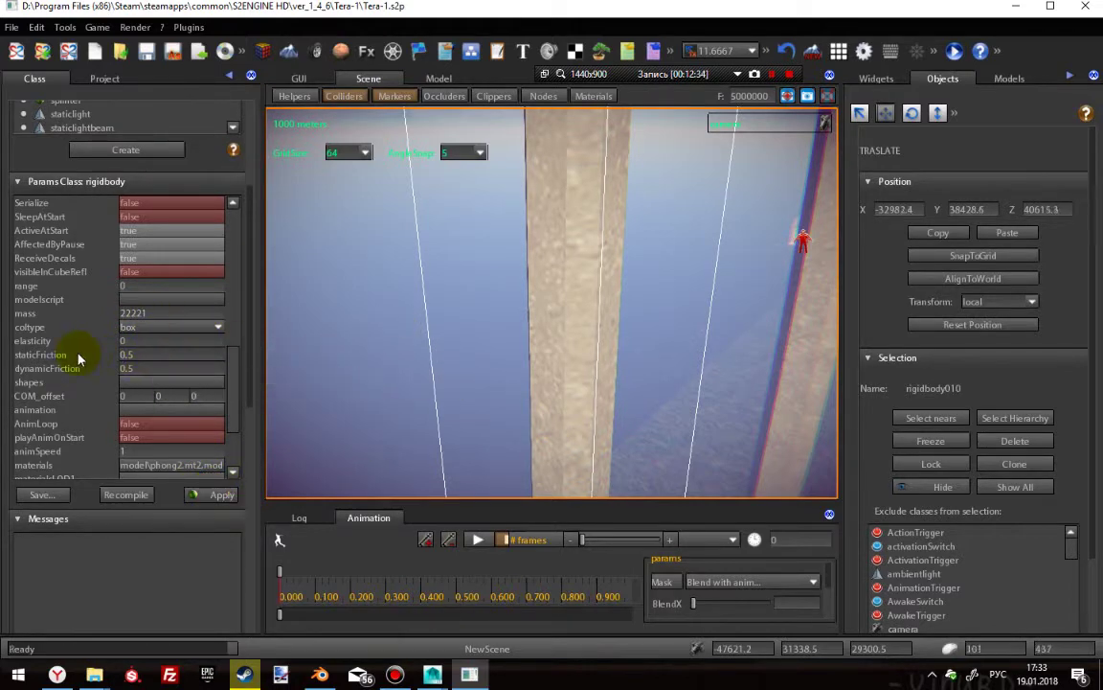
left_click(135, 272)
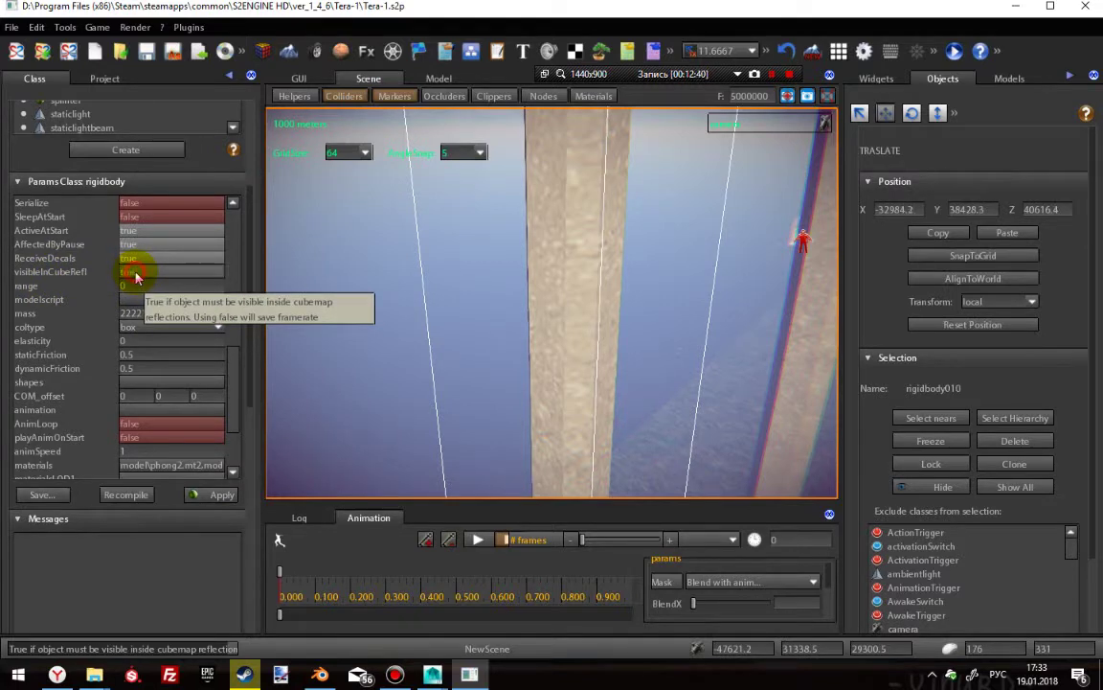
left_click(134, 272)
left_click_drag(237, 390, 247, 258)
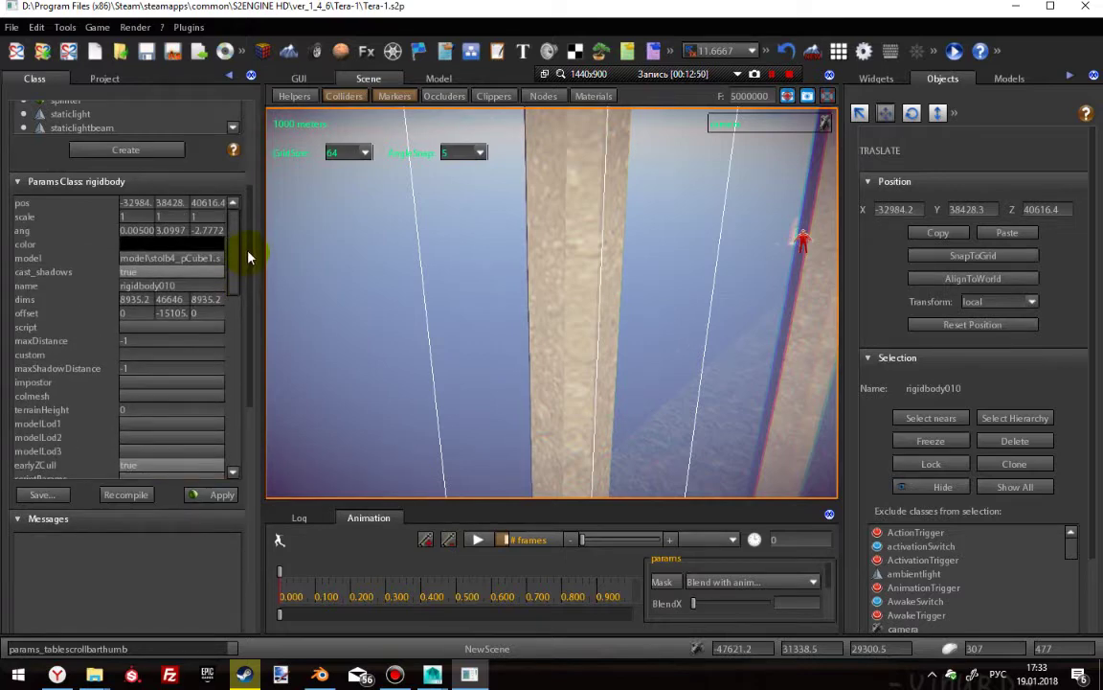
- Select the smaller lamp post standing by the yellow grassy mounds near the forest
right_click_drag(583, 301, 777, 333)
right_click_drag(481, 328, 536, 342)
left_click_drag(538, 342, 520, 304)
right_click_drag(521, 304, 551, 261)
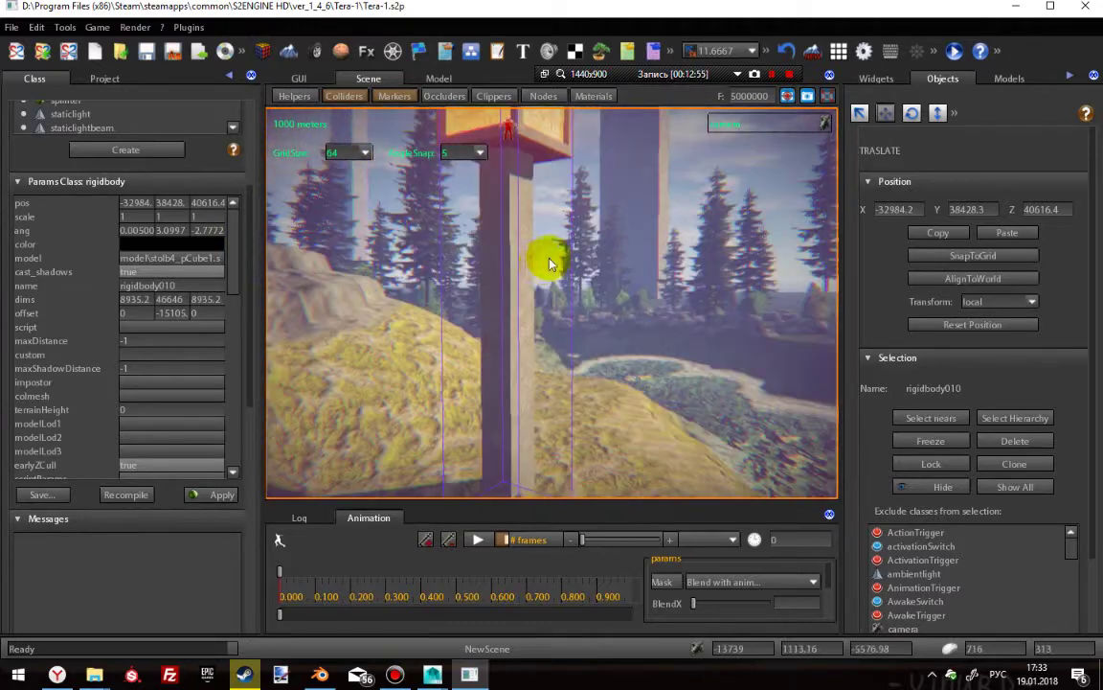
left_click(507, 284)
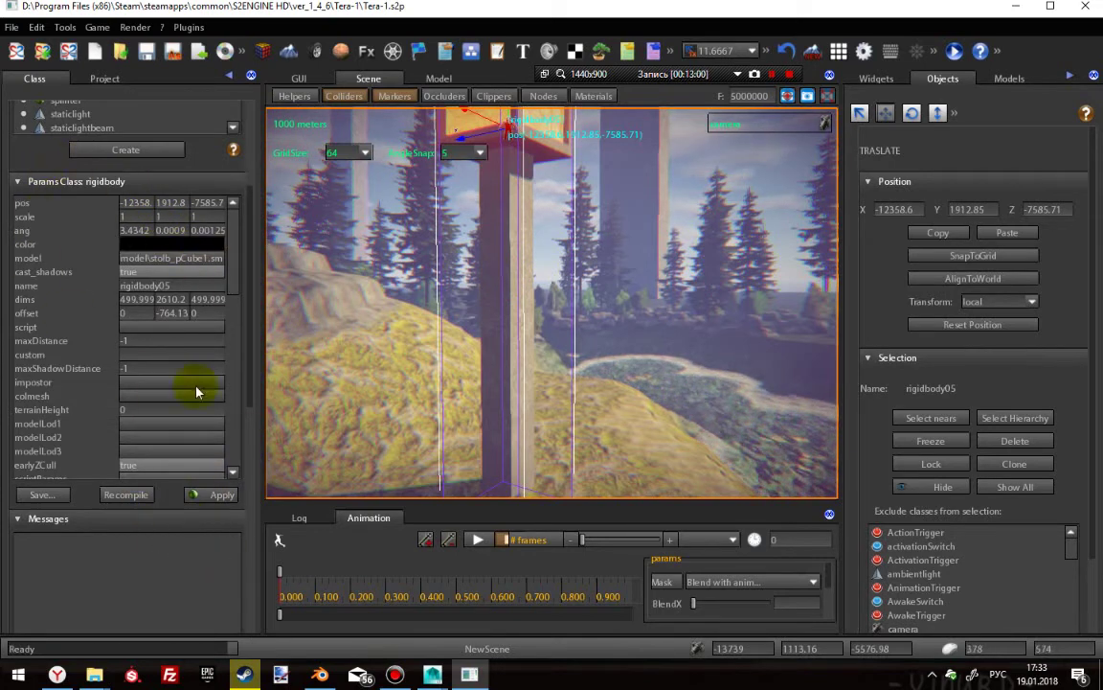
- Place the stolb5_pCube1.so2 object from the project's model folder on open ground at about X -27062, Z -9345
left_click(104, 78)
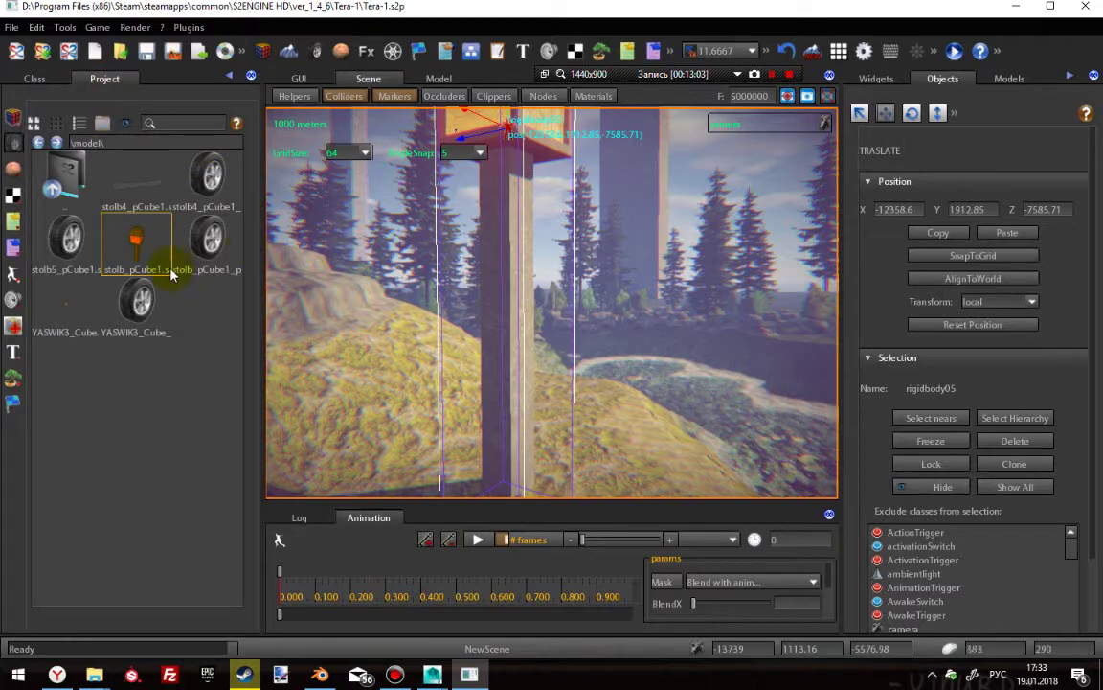
left_click(13, 117)
right_click_drag(517, 300, 537, 345)
scroll(754, 317, "up", 8)
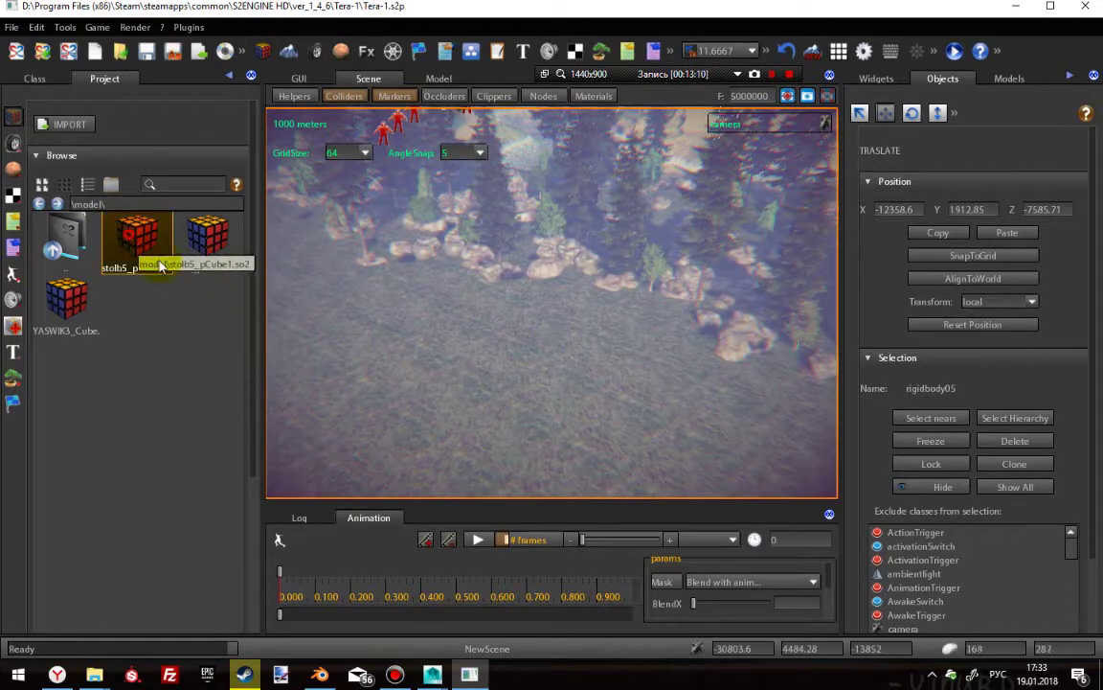
left_click_drag(152, 263, 481, 345)
- Reduce the camera speed to 3.33333 and raise the new stolb5 lamp post to about Y 295
right_click_drag(591, 351, 537, 384)
scroll(537, 385, "up", 5)
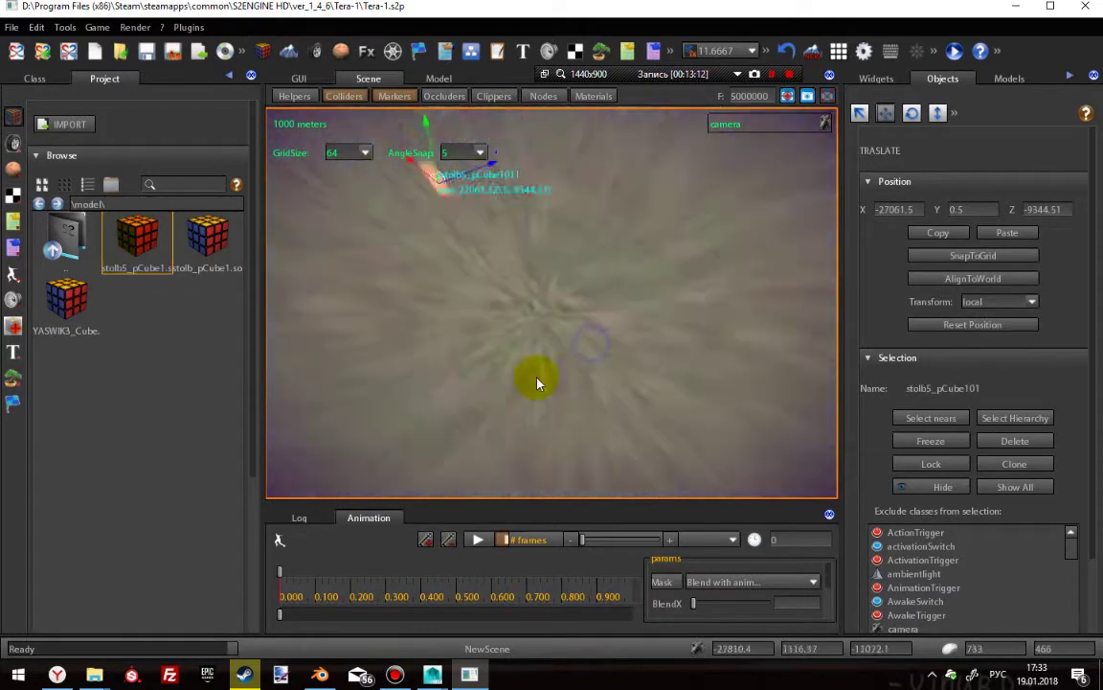
left_click_drag(528, 344, 492, 323)
right_click_drag(492, 322, 465, 306)
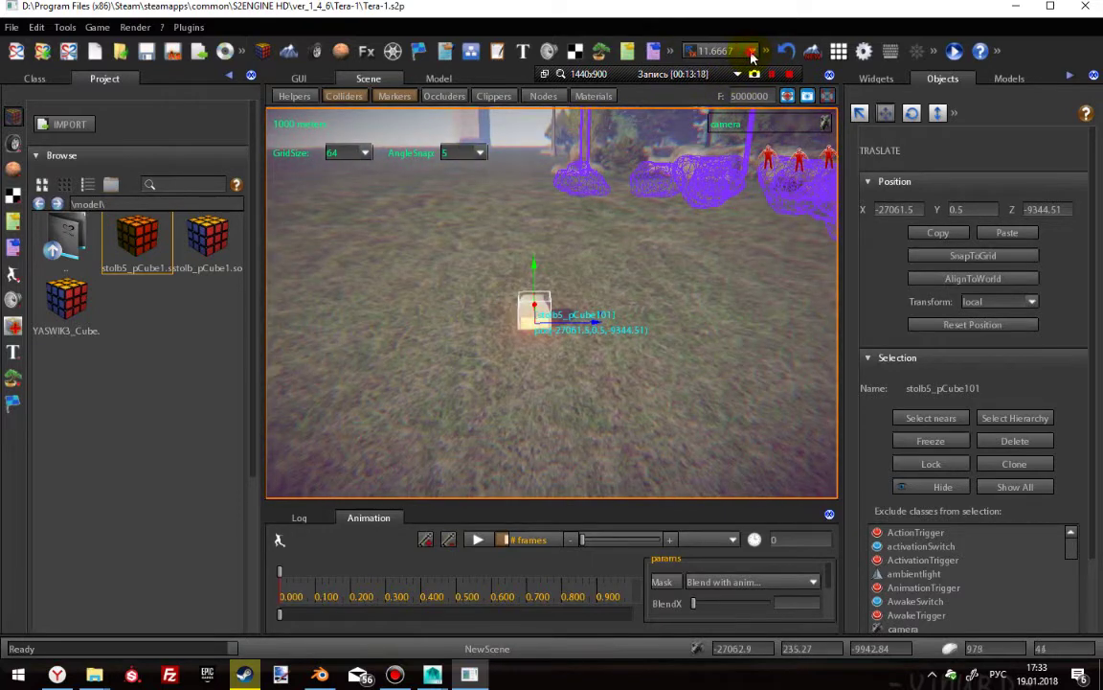
left_click_drag(713, 67, 697, 67)
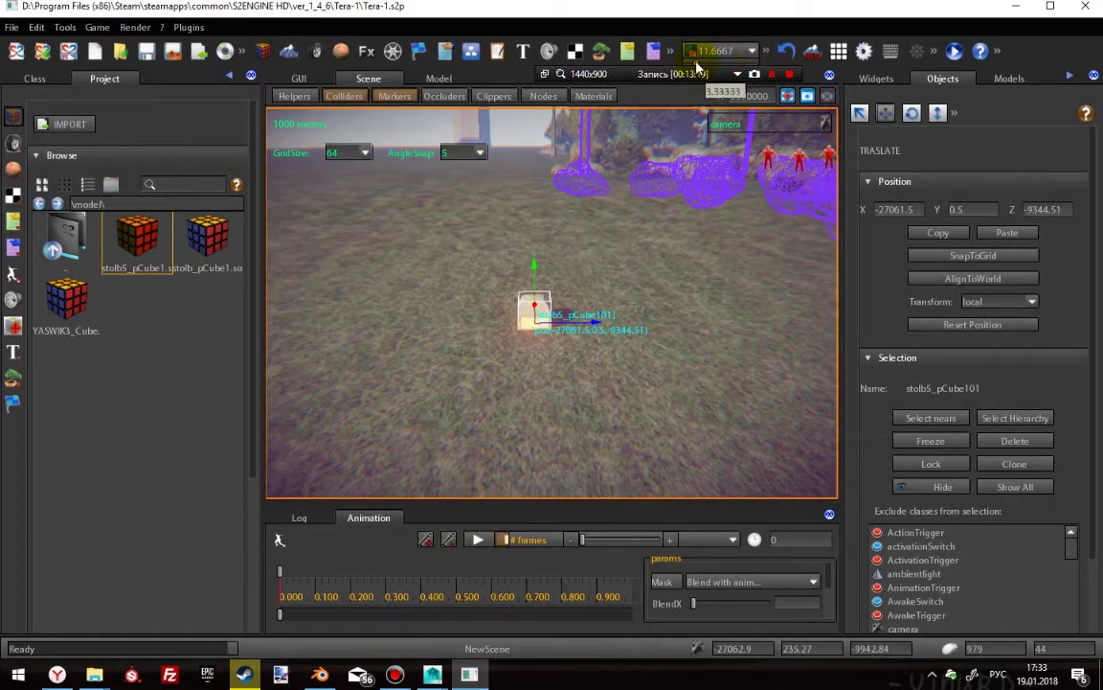
right_click_drag(569, 246, 568, 249)
key("w")
mouse_move(568, 249)
left_mouse_down()
mouse_move(557, 239)
mouse_move(553, 251)
mouse_move(560, 201)
mouse_move(561, 250)
left_mouse_up()
scroll(559, 248, "up", 6)
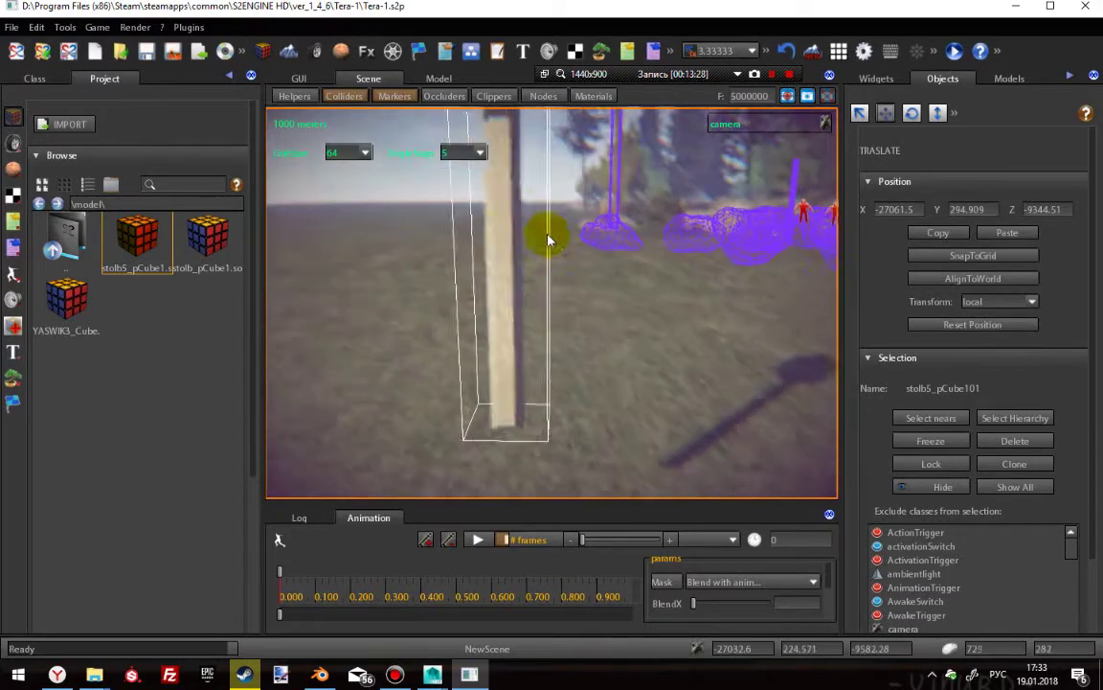
right_click_drag(547, 239, 367, 249)
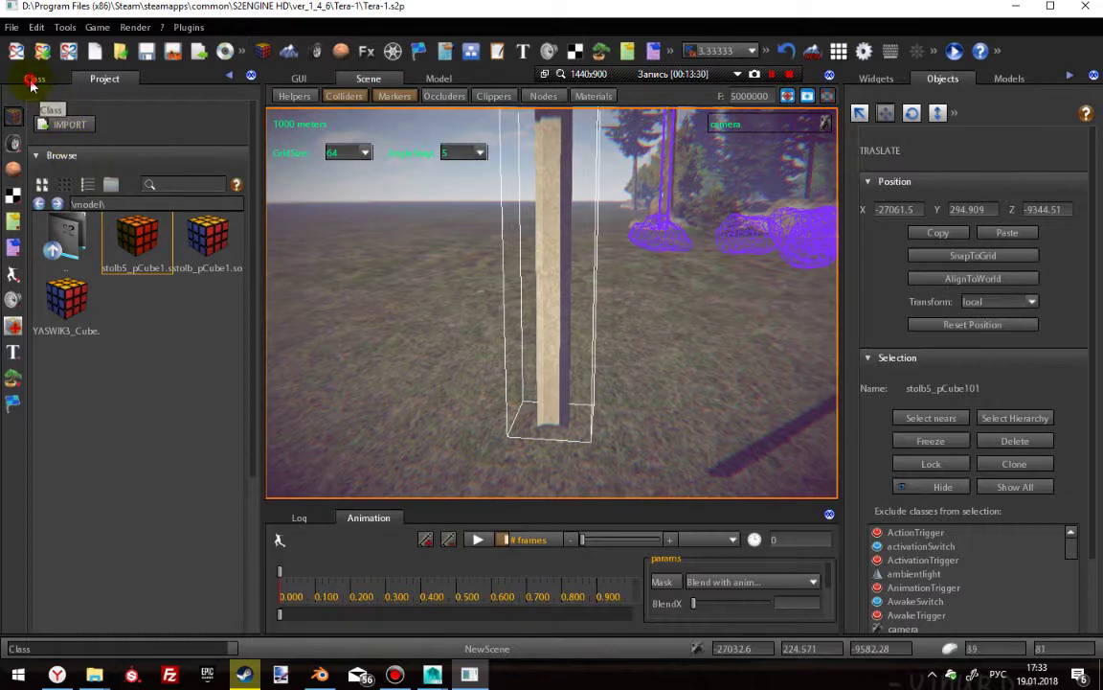
- Turn on collide for the stolb5 lamp post so it becomes a static physics body
left_click(33, 79)
scroll(77, 548, "down", 6)
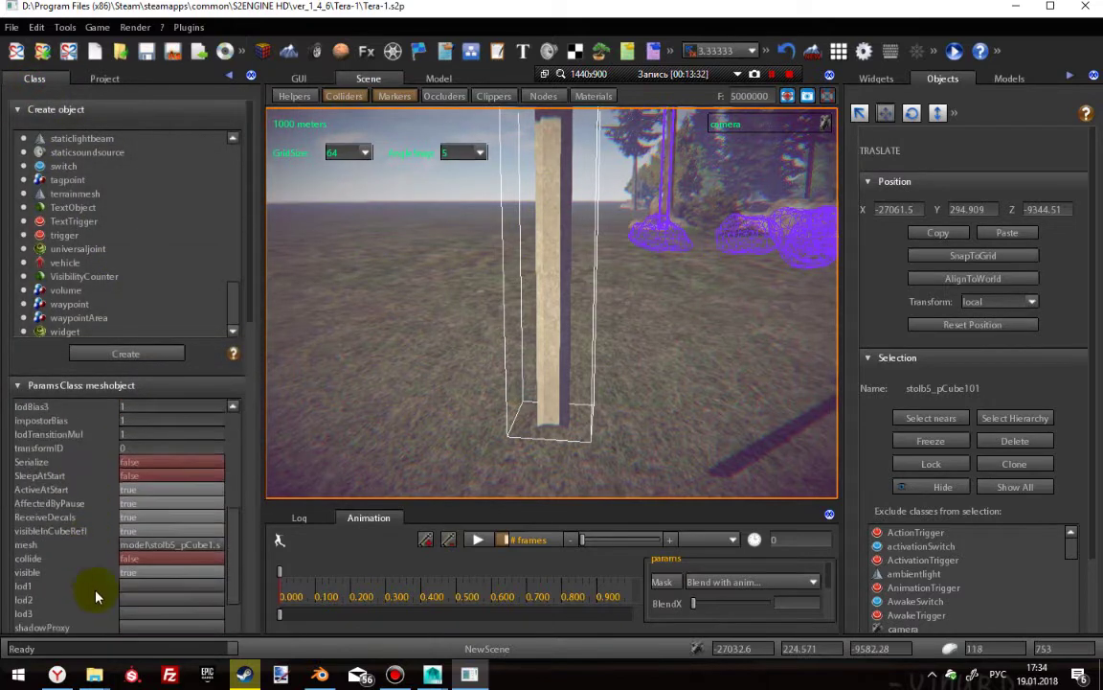
scroll(96, 589, "down", 3)
left_click(144, 475)
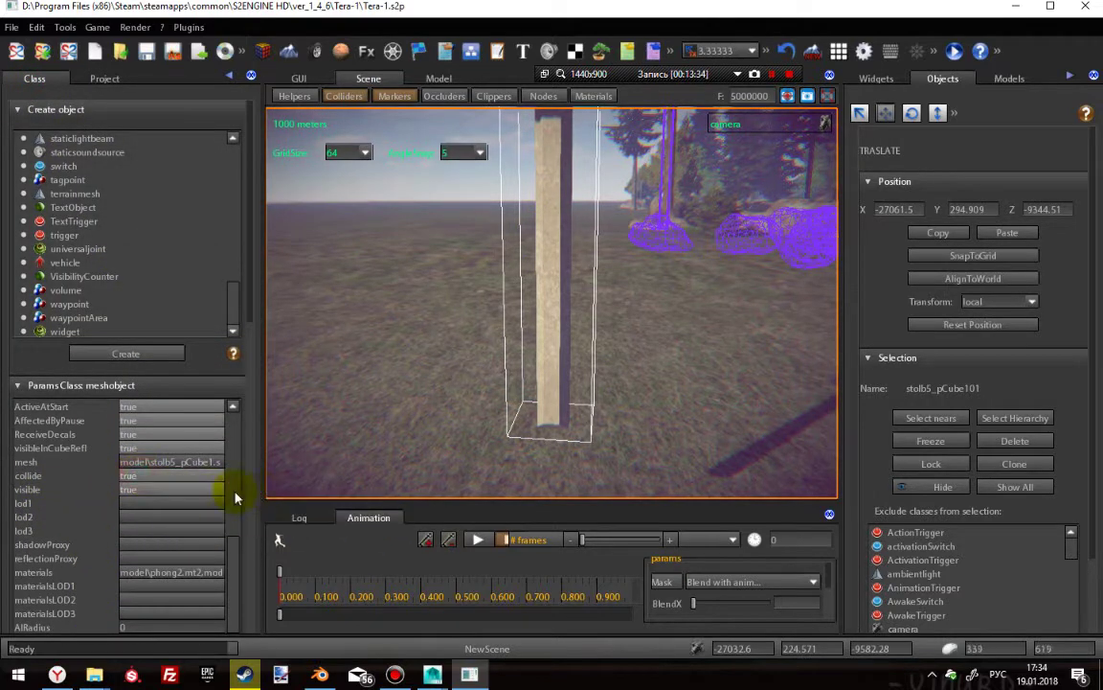
- Try a yaw angle of 200 on the stolb5 lamp post and reset it to 0
right_click_drag(583, 297, 518, 240)
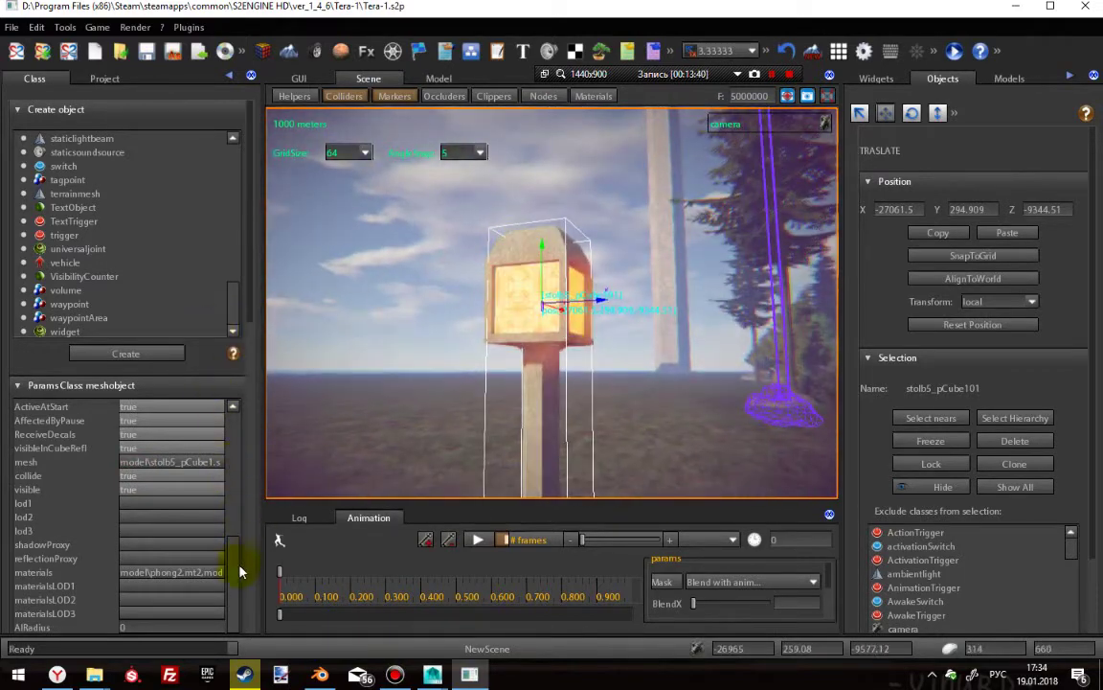
scroll(241, 572, "up", 5)
left_click(142, 435)
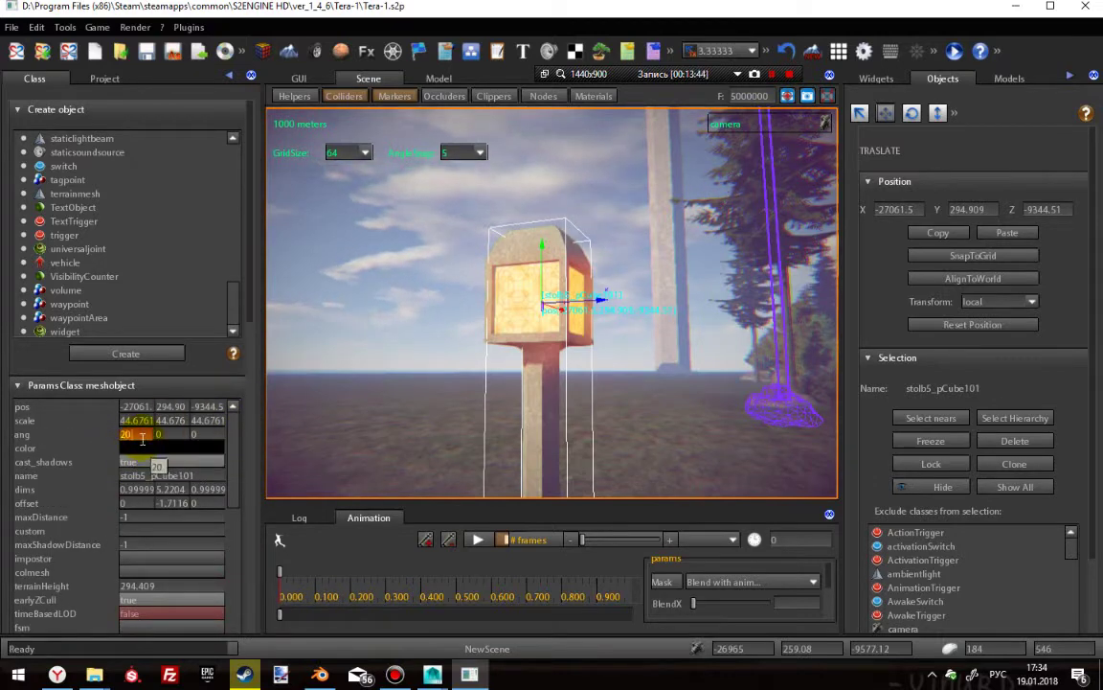
type("200")
key("Return")
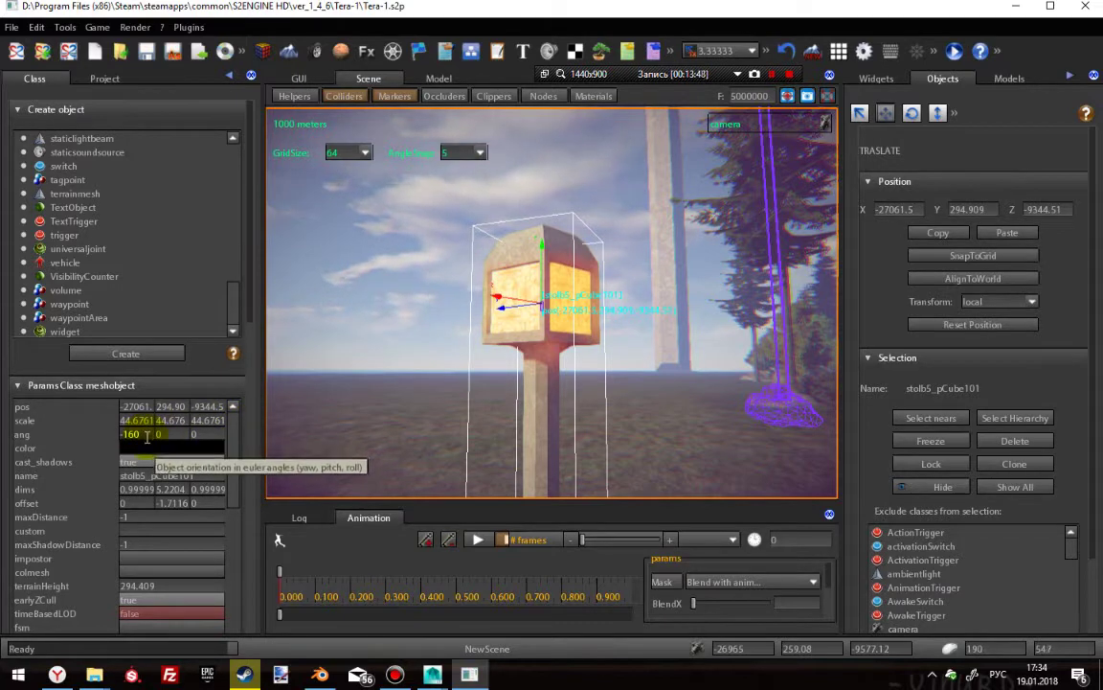
type("0")
key("Return")
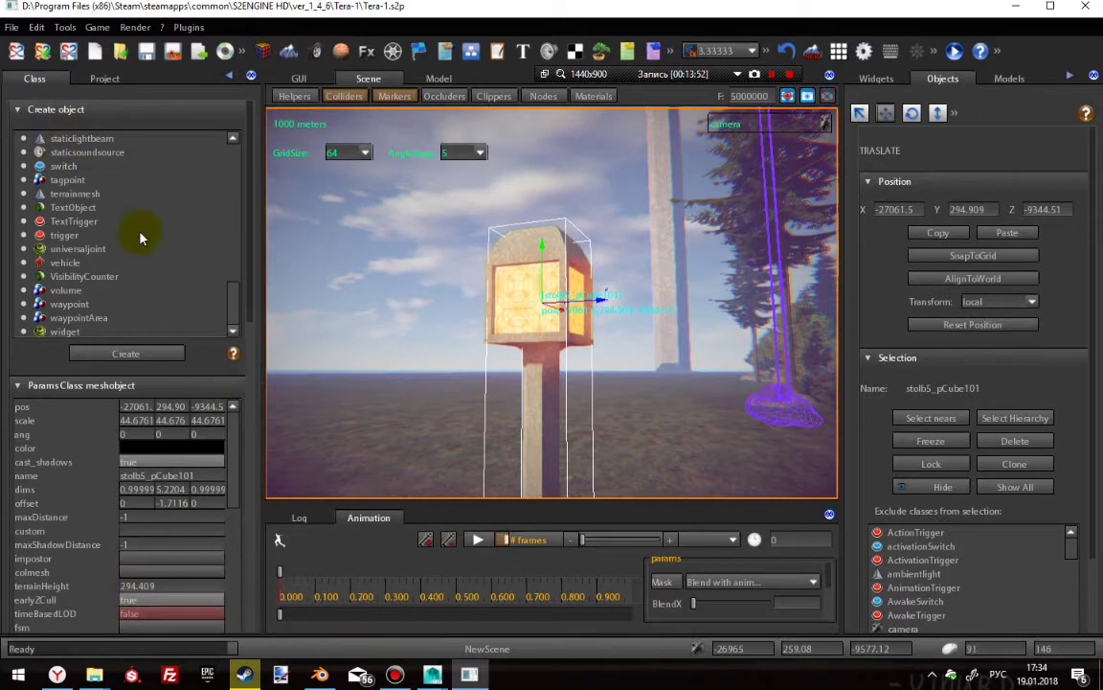
- Set the stolb5 lamp post's collision box dimensions to 22, 180 and 50
scroll(149, 512, "down", 4)
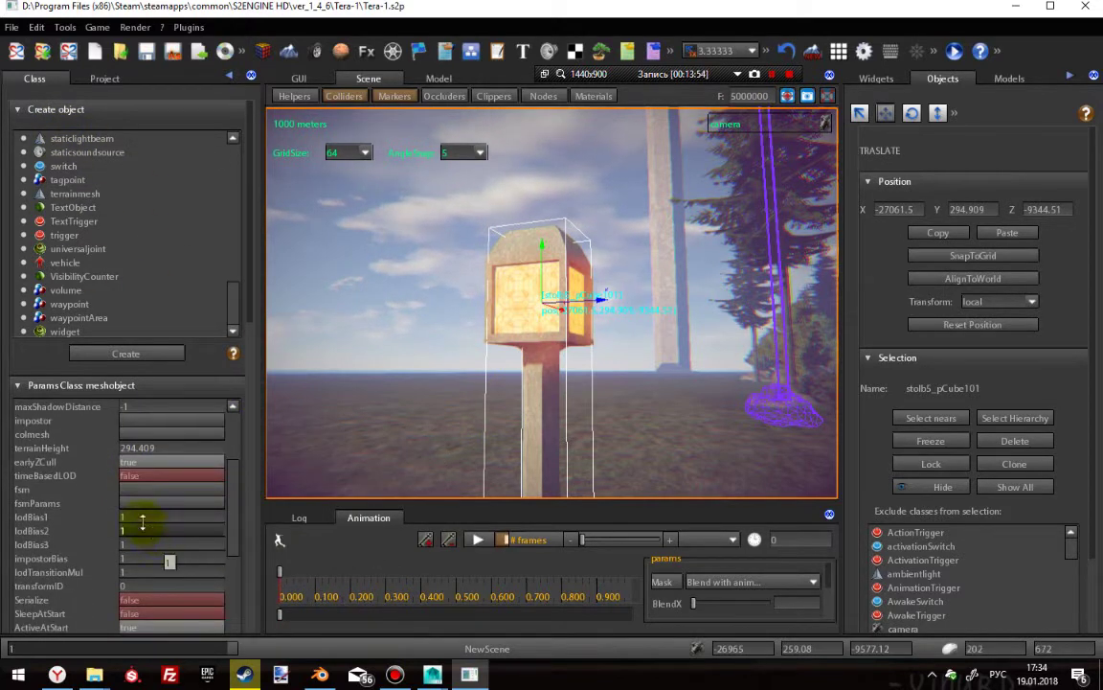
scroll(144, 573, "down", 4)
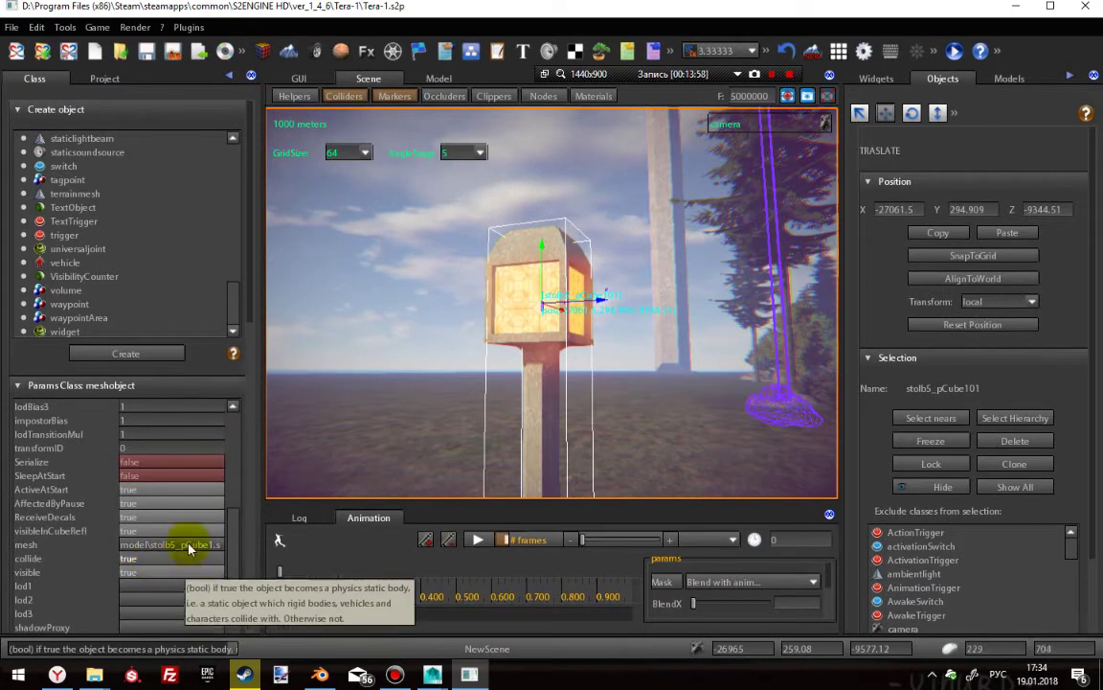
scroll(101, 504, "up", 2)
scroll(94, 505, "up", 6)
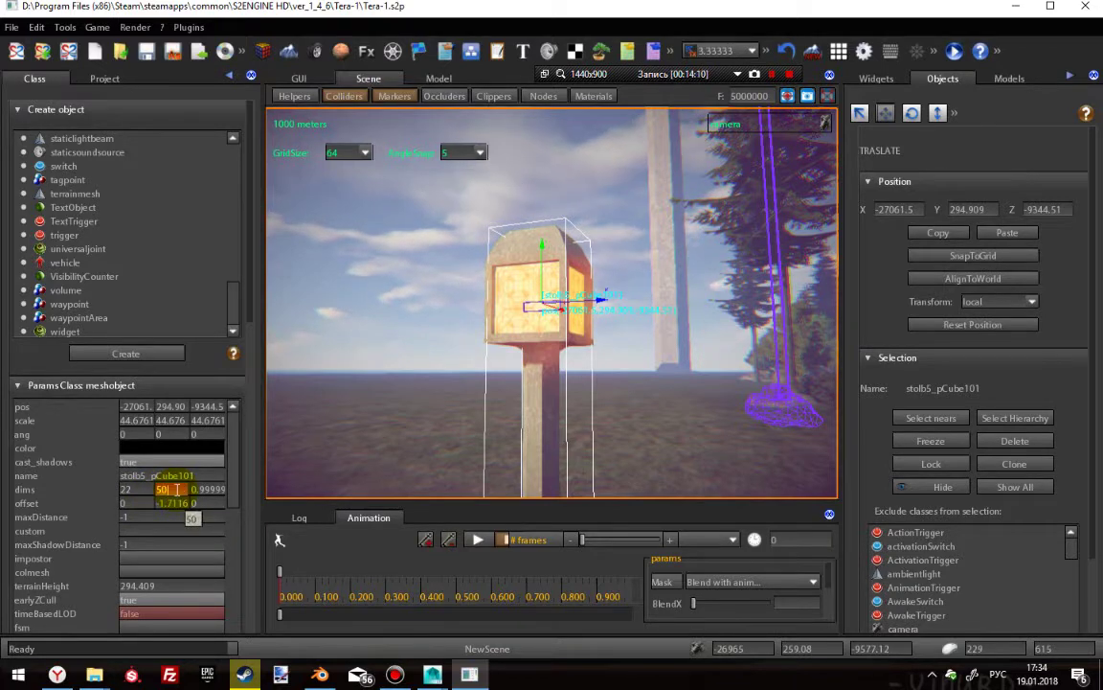
key("Return")
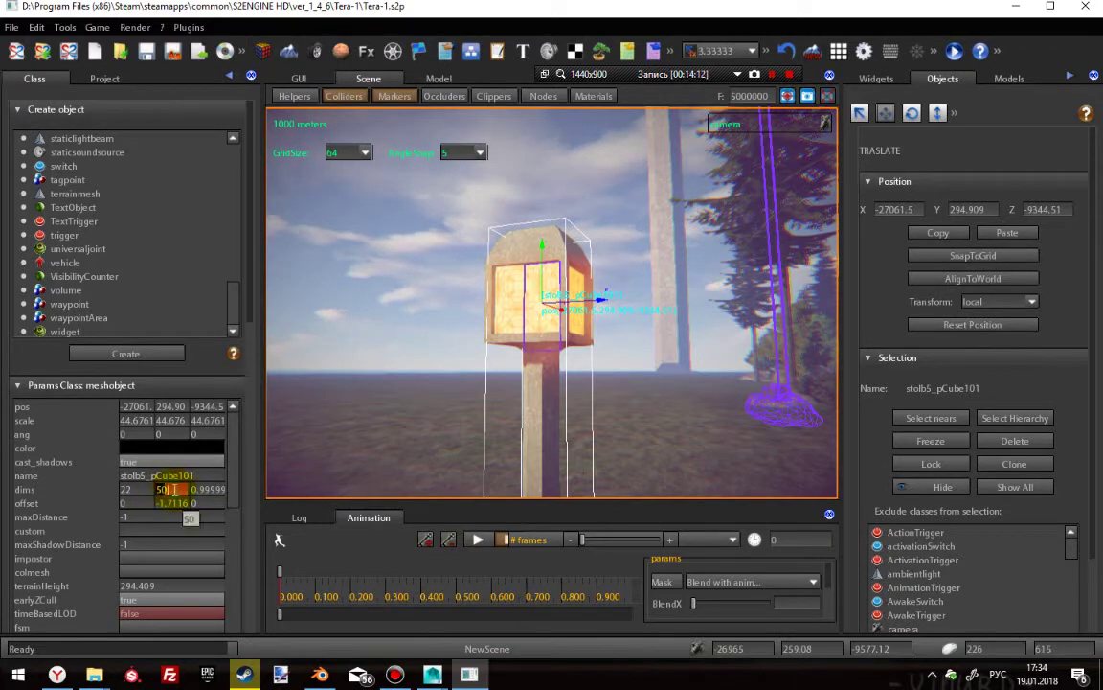
type("0")
key("Return")
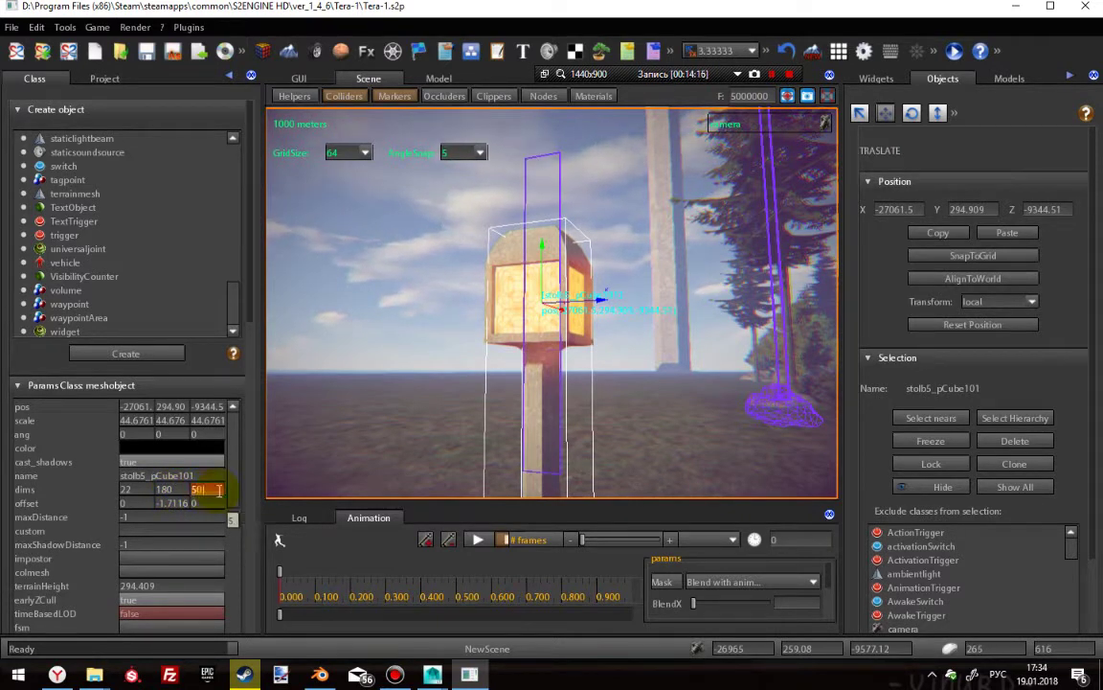
key("Return")
- Raise the lamp post to about Y 456 and set its collision box's first and third dimensions to 15
right_click_drag(617, 226, 580, 279)
left_click_drag(582, 279, 513, 121)
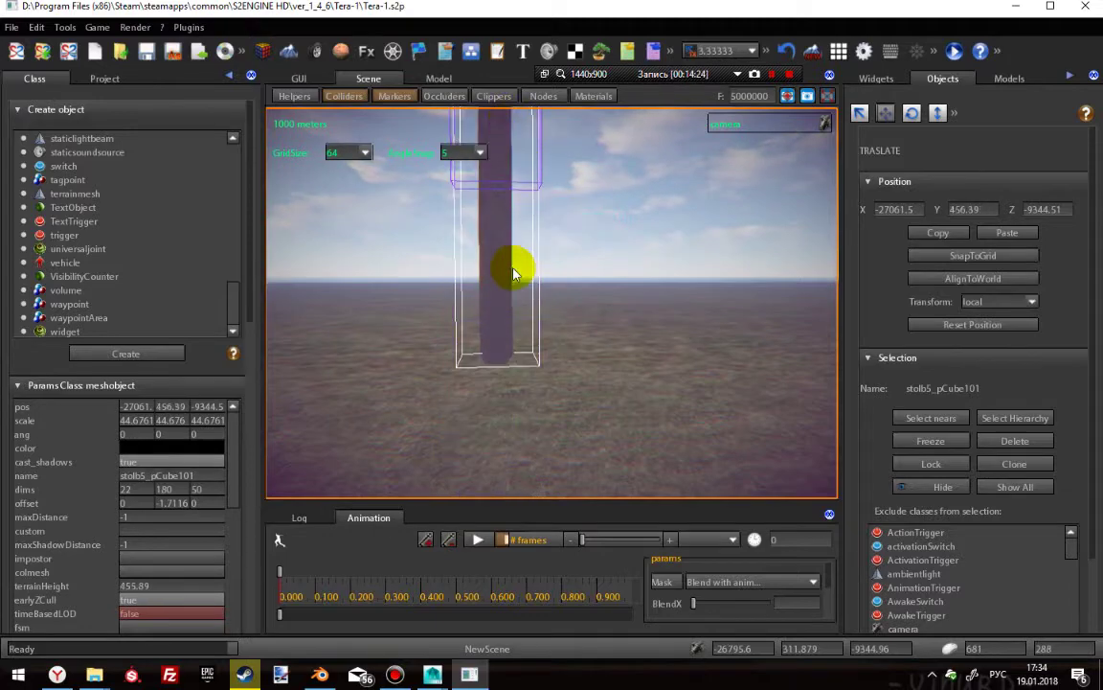
left_click_drag(513, 275, 554, 290)
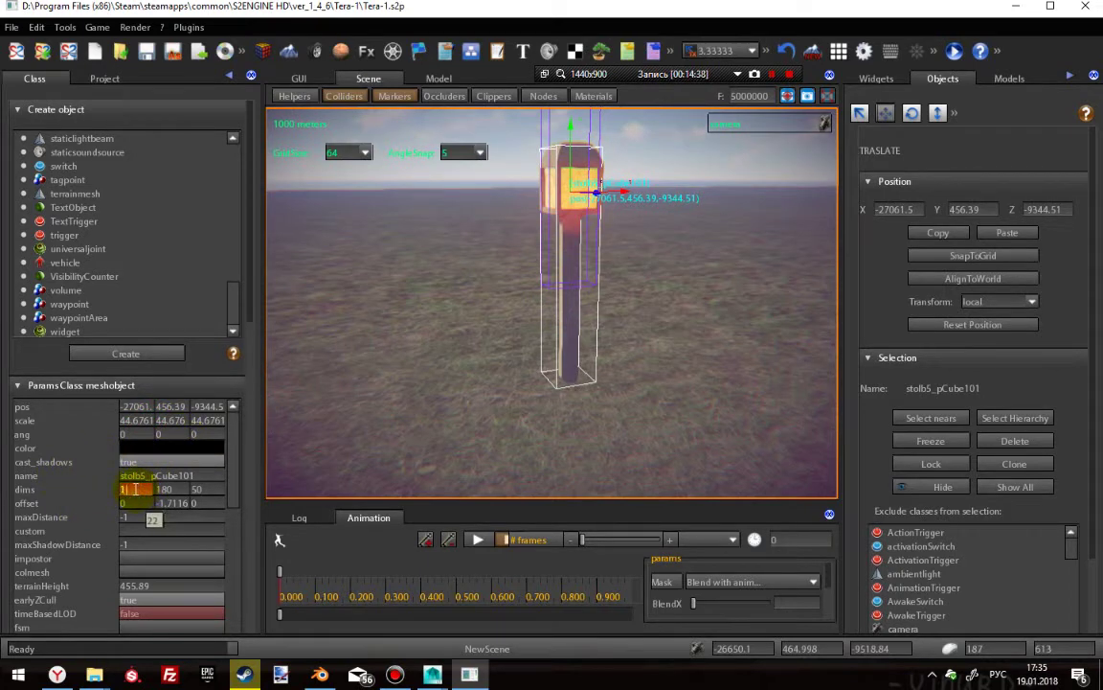
left_click(210, 492)
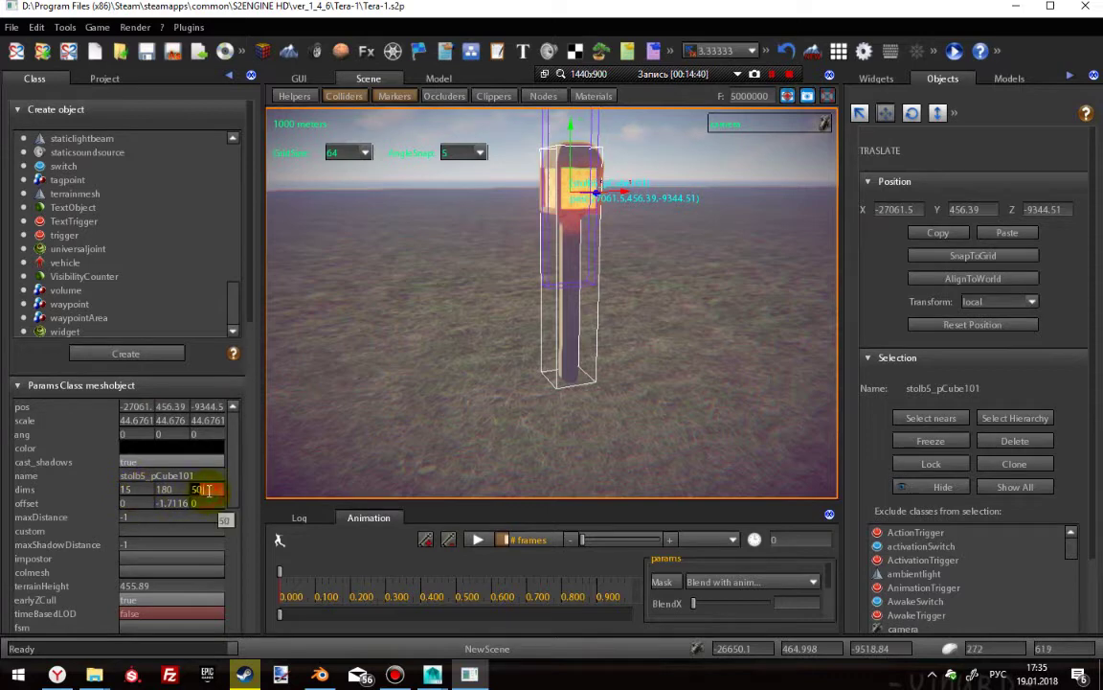
key("Return")
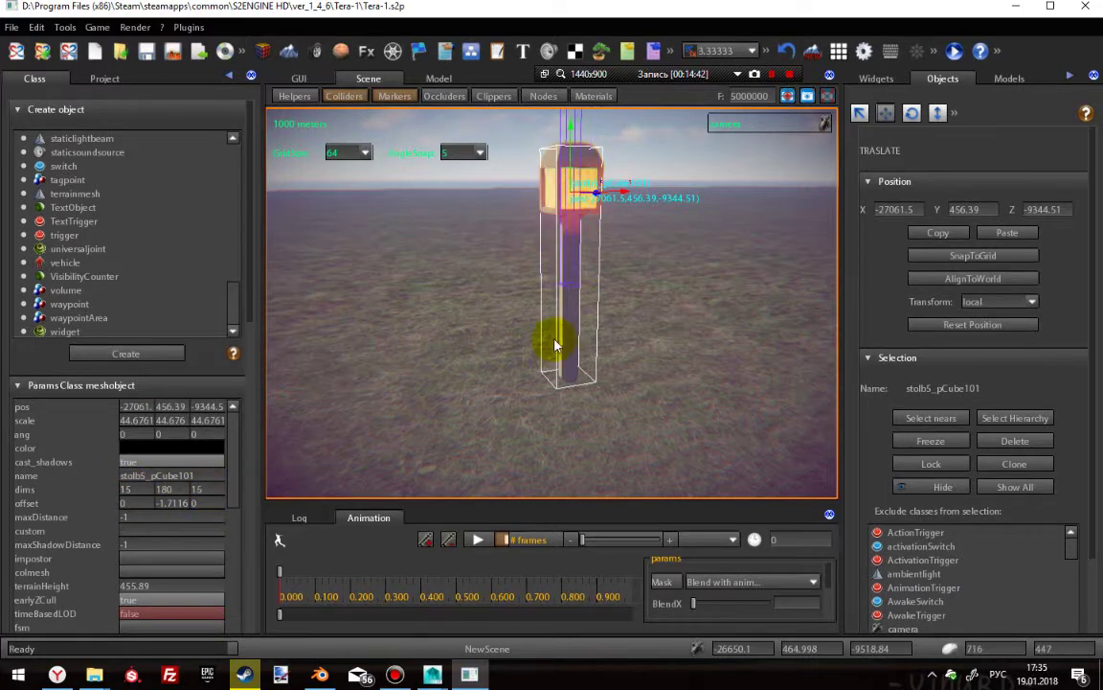
- Adjust the collision box's vertical offset, trying 85 and -50 and settling on -100
mouse_move(556, 346)
right_mouse_down()
mouse_move(560, 266)
mouse_move(559, 328)
mouse_move(592, 346)
mouse_move(685, 315)
mouse_move(555, 318)
mouse_move(561, 326)
right_mouse_up()
key("w")
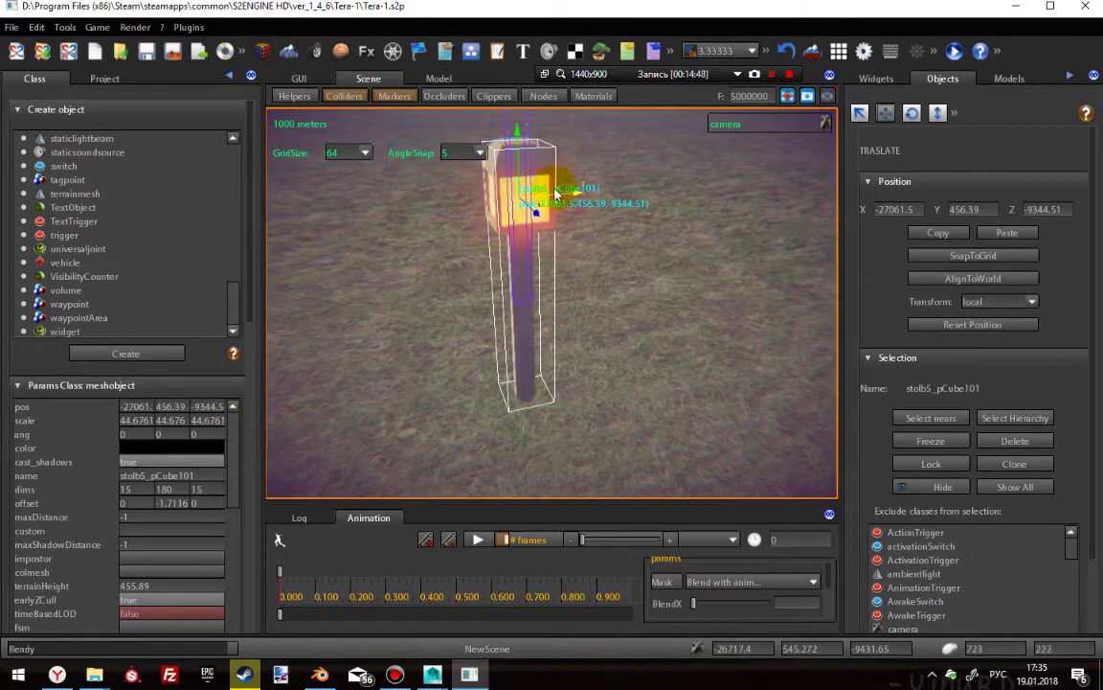
left_click(176, 489)
type("85")
key("Return")
left_click(177, 491)
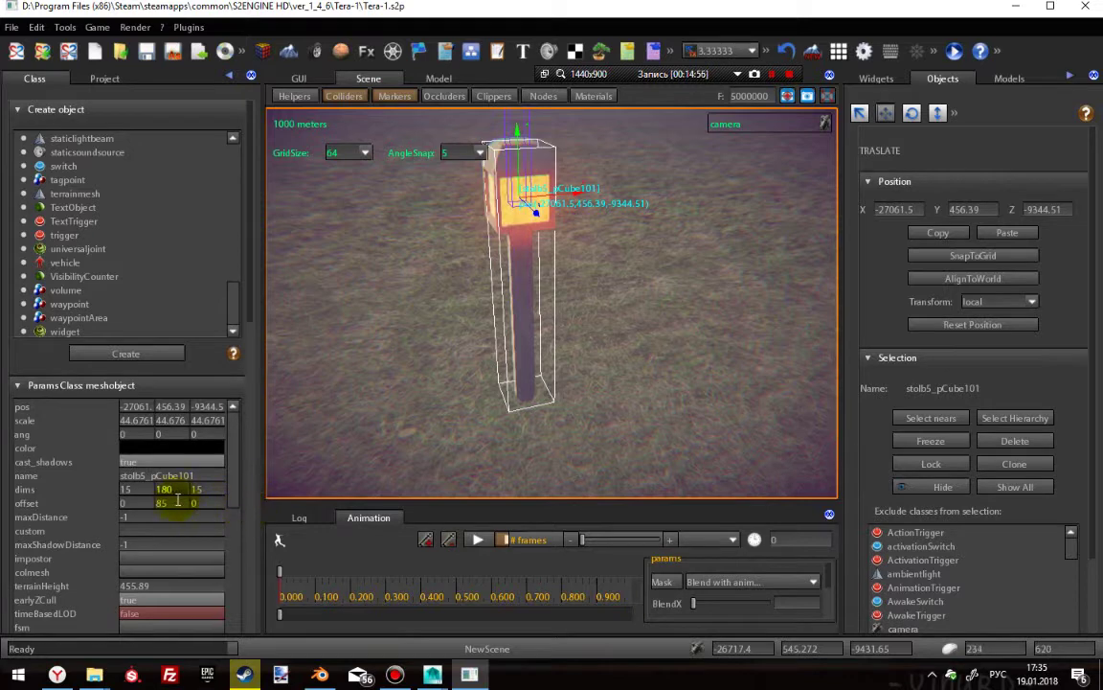
left_click(173, 504)
type("-50")
key("Return")
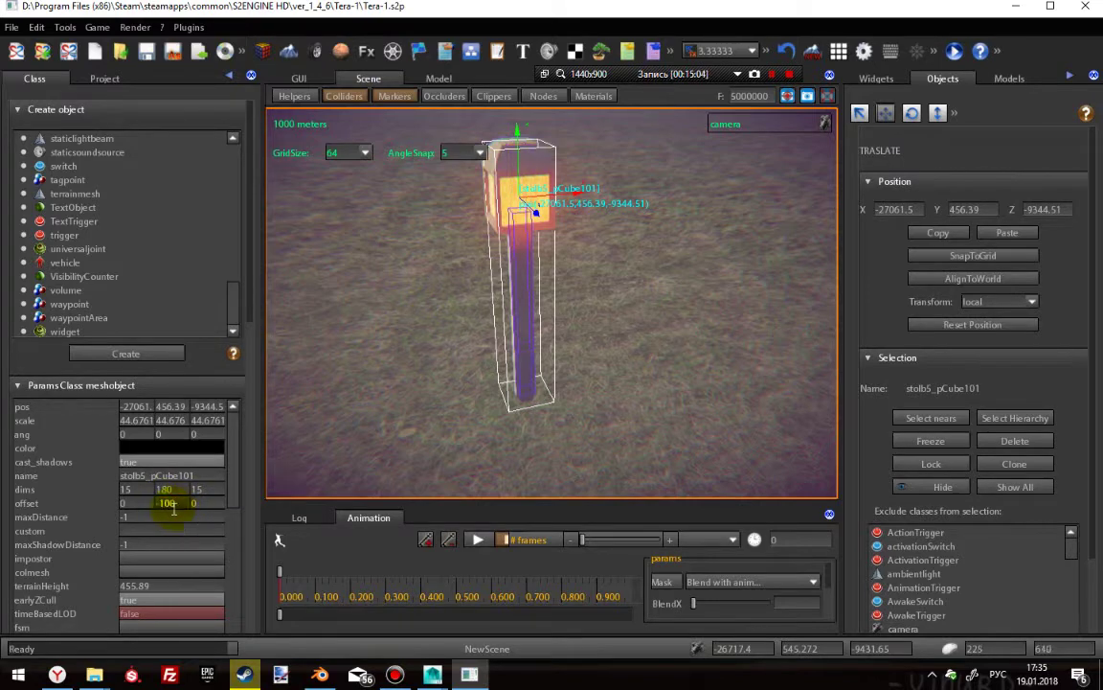
key("Return")
- Lower the stolb5 lamp post towards the ground, to about Y 410
right_click_drag(369, 364, 567, 324)
scroll(431, 362, "down", 3)
scroll(596, 319, "up", 4)
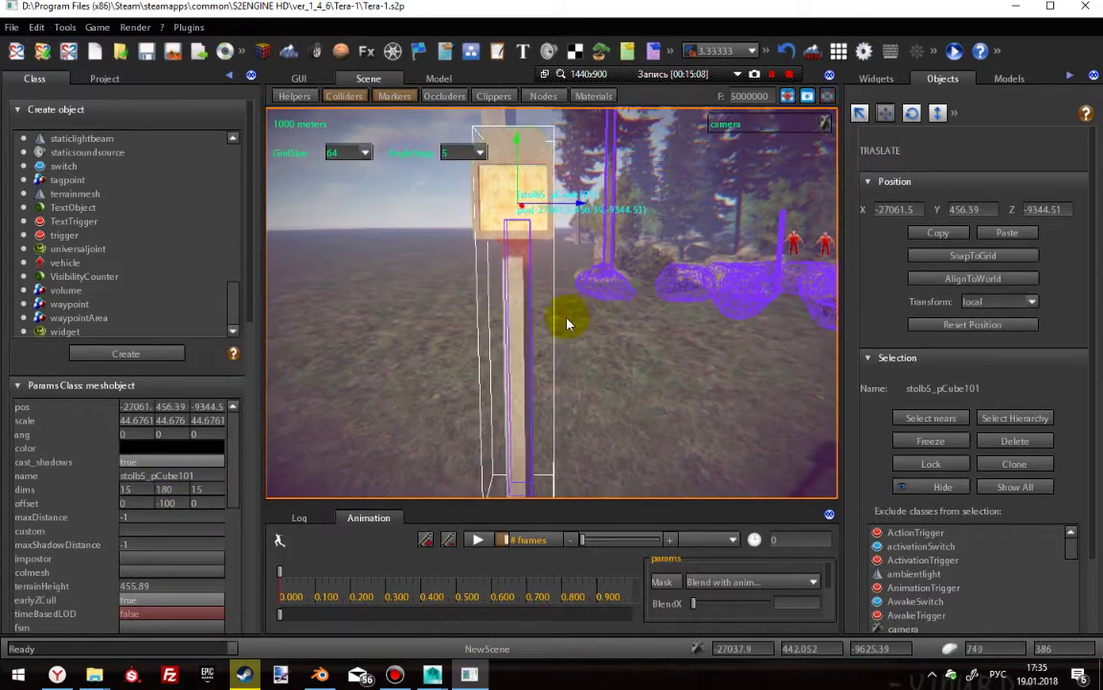
left_click_drag(520, 153, 482, 292)
right_click_drag(480, 288, 500, 308)
- Move the lamp post across the field towards the trees, to about X -21173 and Z -5154
scroll(499, 307, "down", 5)
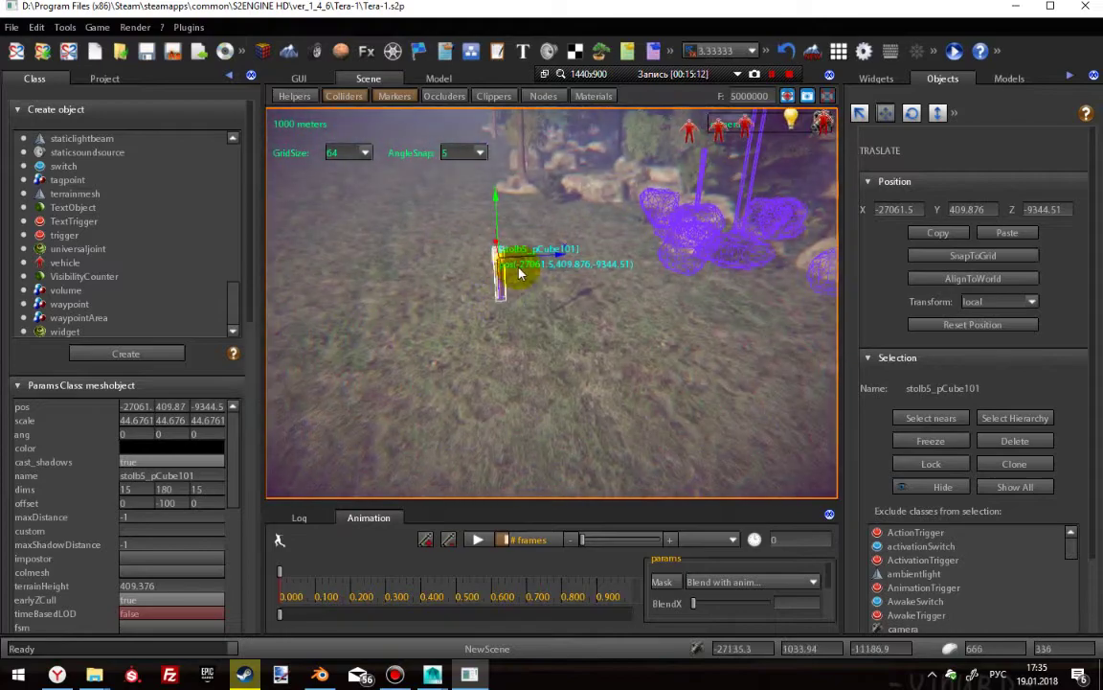
left_click_drag(571, 258, 536, 292)
right_click_drag(536, 292, 556, 276)
left_click_drag(556, 276, 450, 258)
key("w")
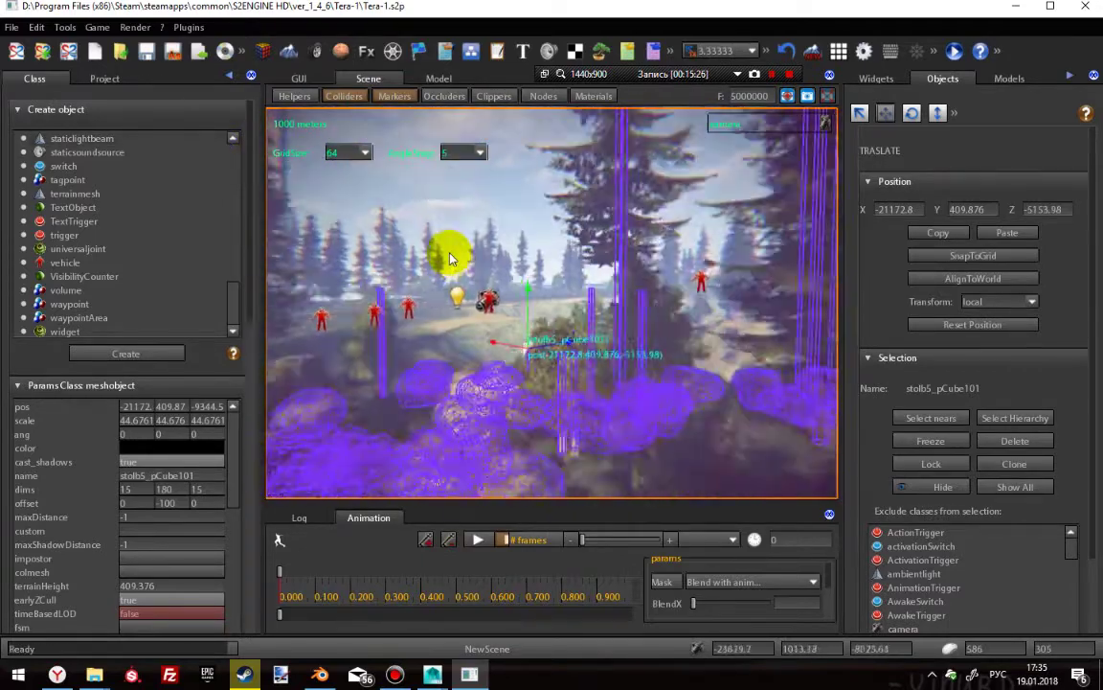
- Move the lamp post beyond the trees into the clearing, to about X -21305 and Z 2325
right_click_drag(450, 257, 525, 280)
left_click_drag(534, 277, 380, 251)
right_click_drag(380, 252, 445, 295)
left_click_drag(551, 292, 500, 306)
right_click_drag(500, 307, 591, 305)
left_click_drag(593, 284, 523, 324)
right_click_drag(523, 325, 553, 356)
left_click_drag(553, 356, 527, 327)
right_click_drag(527, 328, 832, 315)
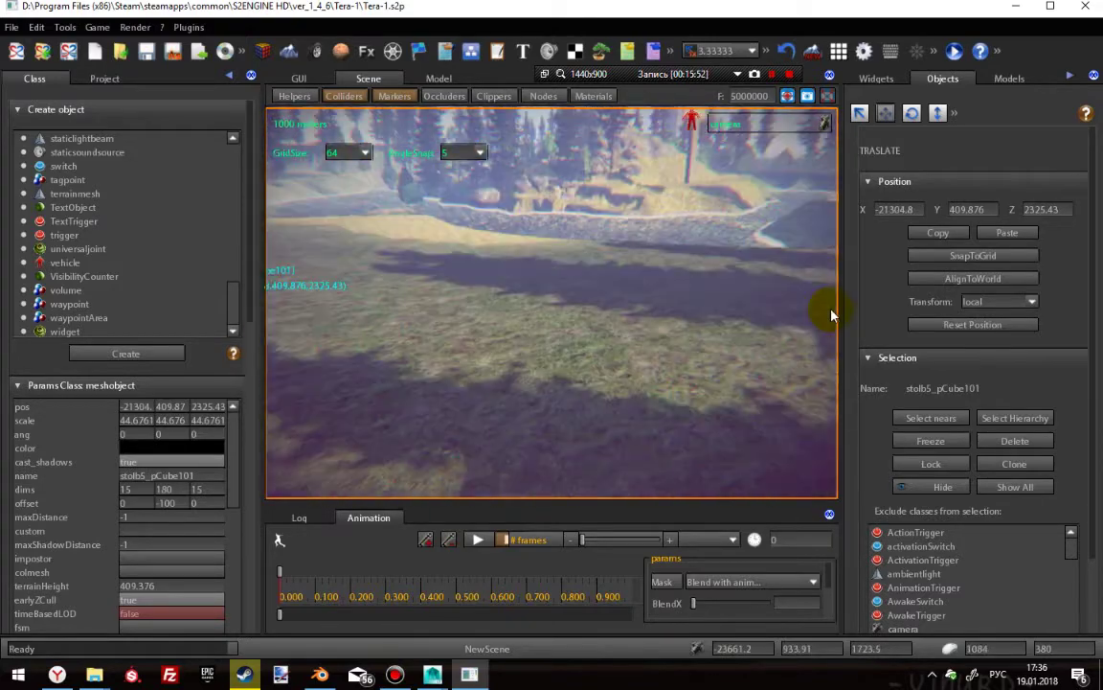
right_click_drag(495, 350, 370, 325)
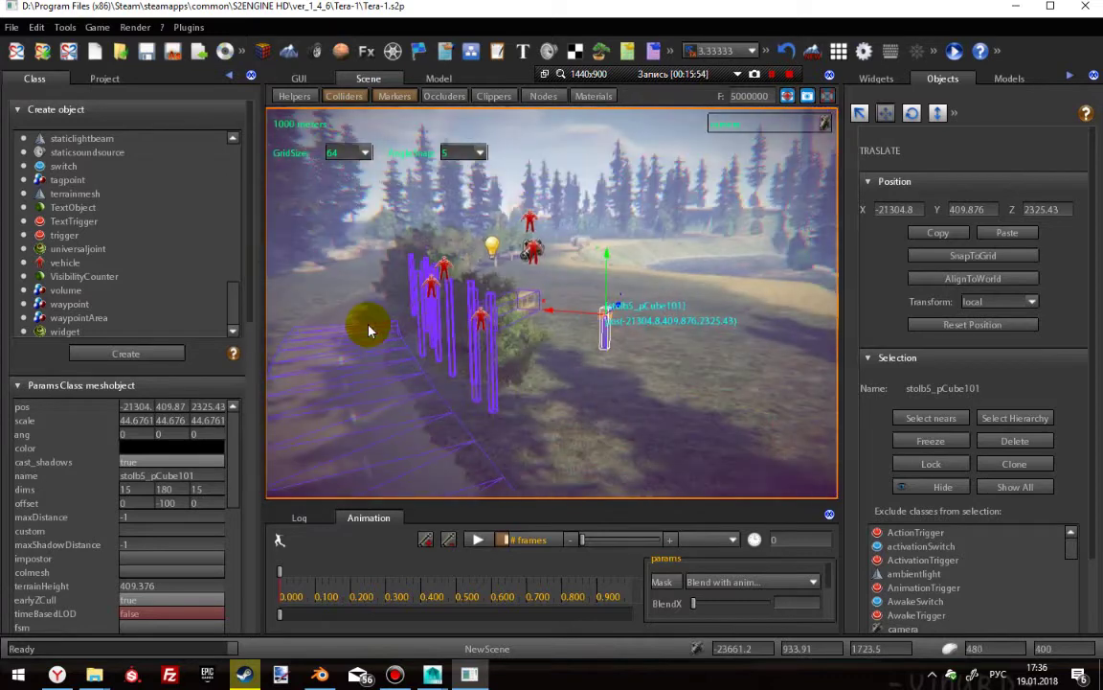
- Move the stolb5 lamp post across the clearing to the roadside, to about X -17095 and Z 6455
left_click_drag(586, 319, 361, 290)
left_click_drag(465, 255, 518, 244)
key("f")
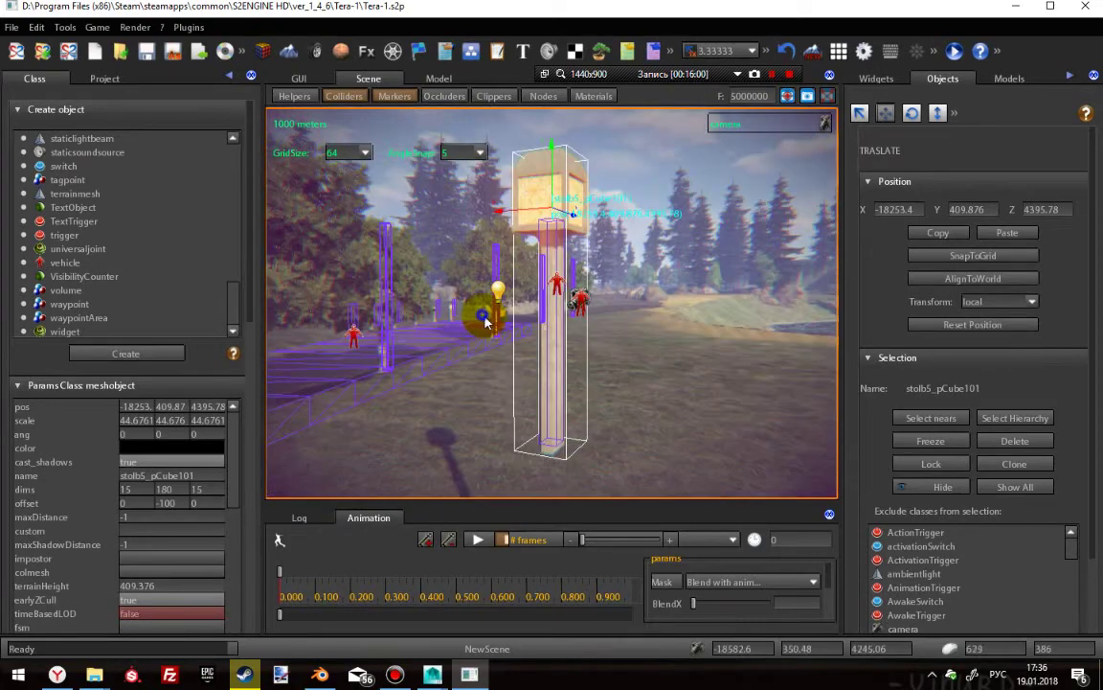
right_click_drag(485, 321, 610, 346)
mouse_move(603, 264)
left_mouse_down()
mouse_move(374, 290)
mouse_move(450, 300)
mouse_move(439, 296)
mouse_move(374, 335)
mouse_move(298, 338)
mouse_move(461, 315)
mouse_move(486, 241)
mouse_move(669, 232)
mouse_move(593, 279)
mouse_move(621, 288)
mouse_move(595, 282)
left_mouse_up()
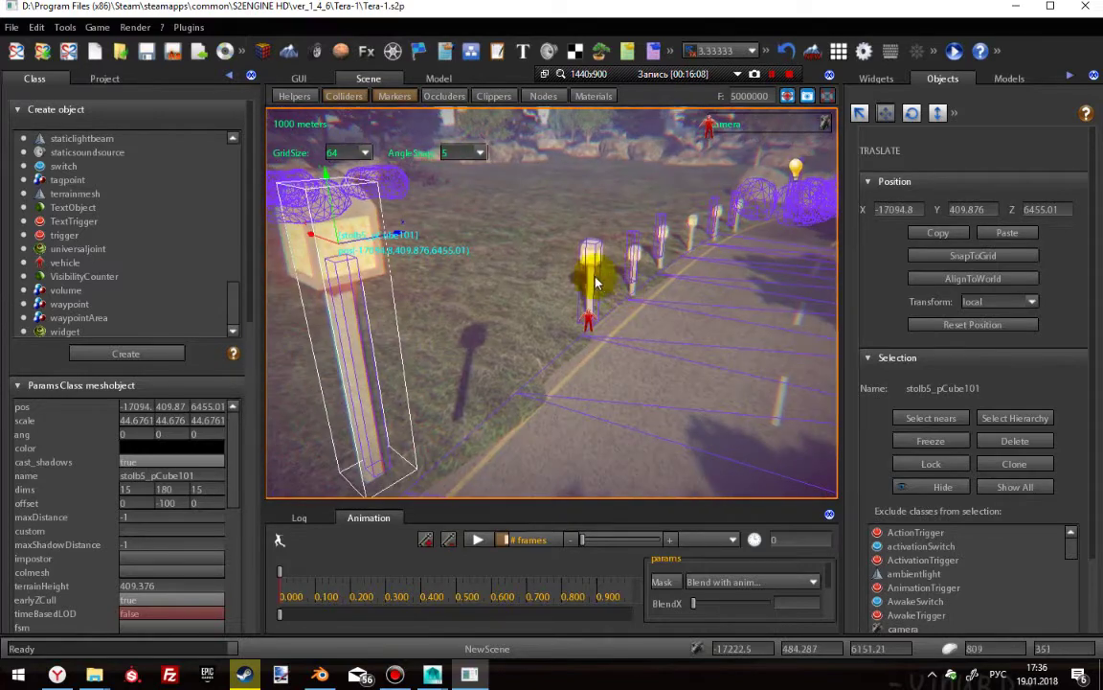
- Place the stolb5 lamp post over the rigid-body lamp post beside the road, at about X -16259, Y 155 and Z 6837
left_click_drag(333, 212, 774, 345)
scroll(772, 343, "down", 5)
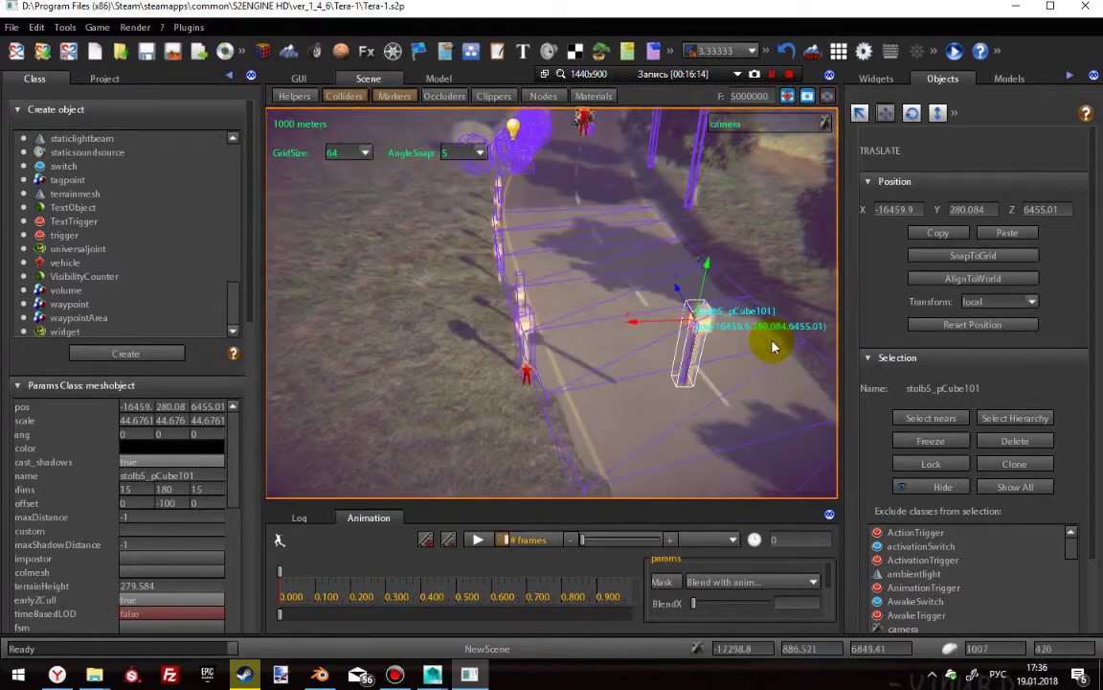
mouse_move(645, 327)
left_mouse_down()
mouse_move(499, 327)
mouse_move(521, 329)
mouse_move(479, 352)
mouse_move(640, 359)
mouse_move(683, 308)
mouse_move(648, 306)
mouse_move(673, 275)
mouse_move(658, 263)
mouse_move(635, 327)
mouse_move(665, 305)
mouse_move(632, 309)
left_mouse_up()
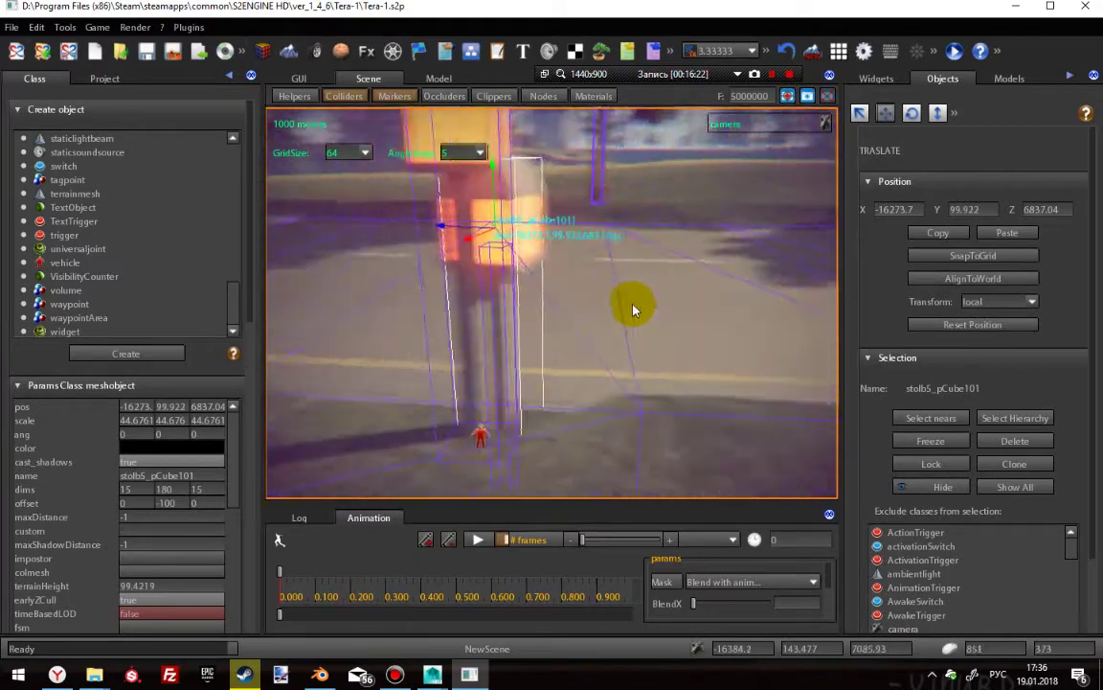
right_click_drag(632, 309, 407, 315)
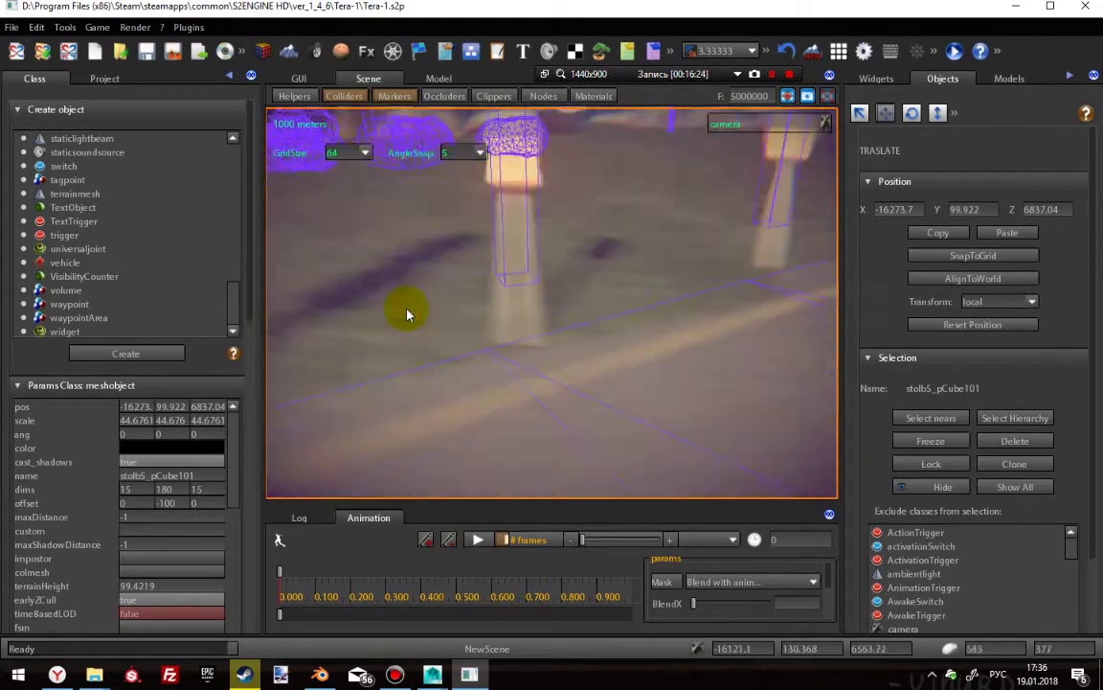
left_click_drag(407, 315, 456, 198)
left_click_drag(508, 245, 525, 221)
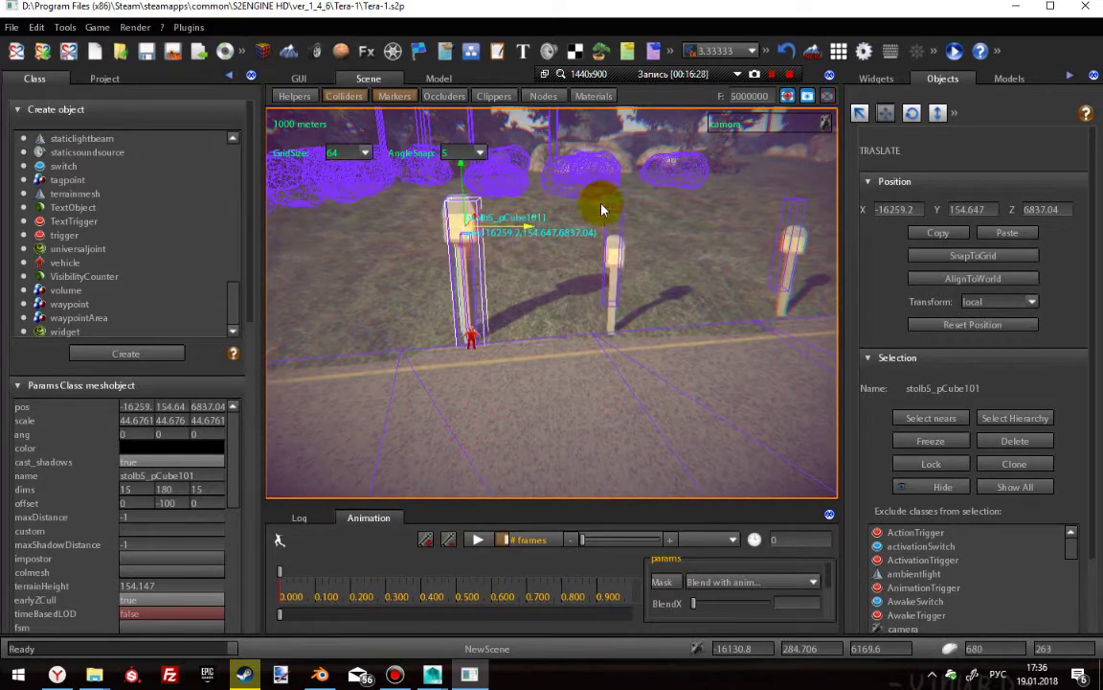
- Rotate the stolb5 lamp post about its vertical axis to -10 degrees to align it with the rigid-body post
left_click(910, 113)
left_click_drag(462, 263, 490, 238)
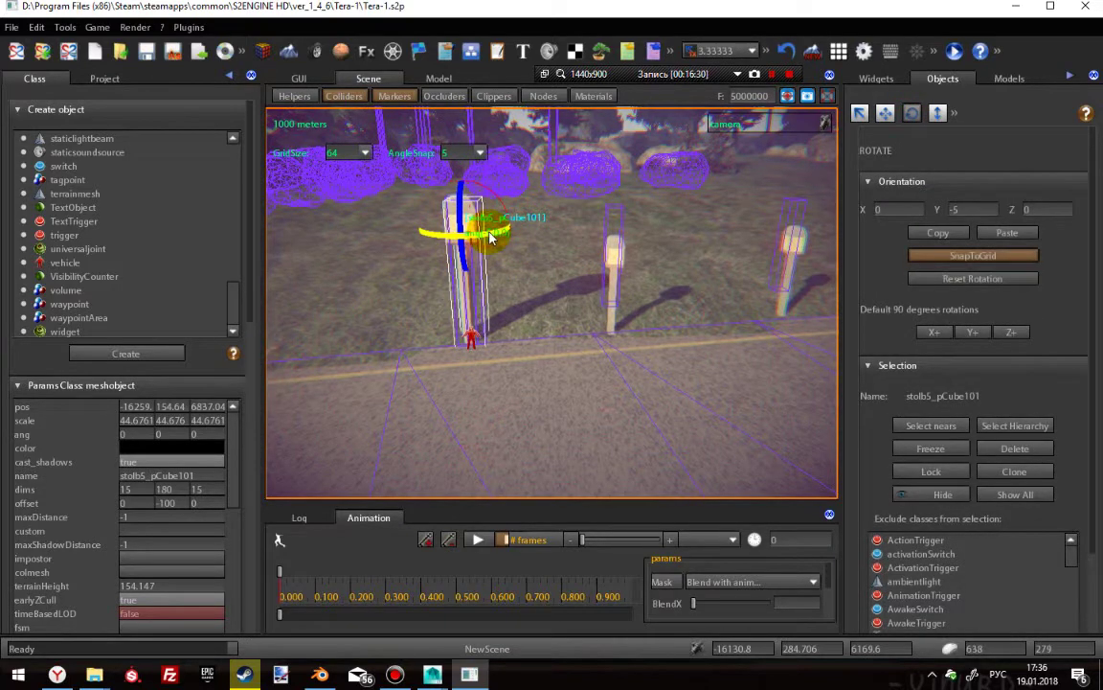
left_click(543, 298)
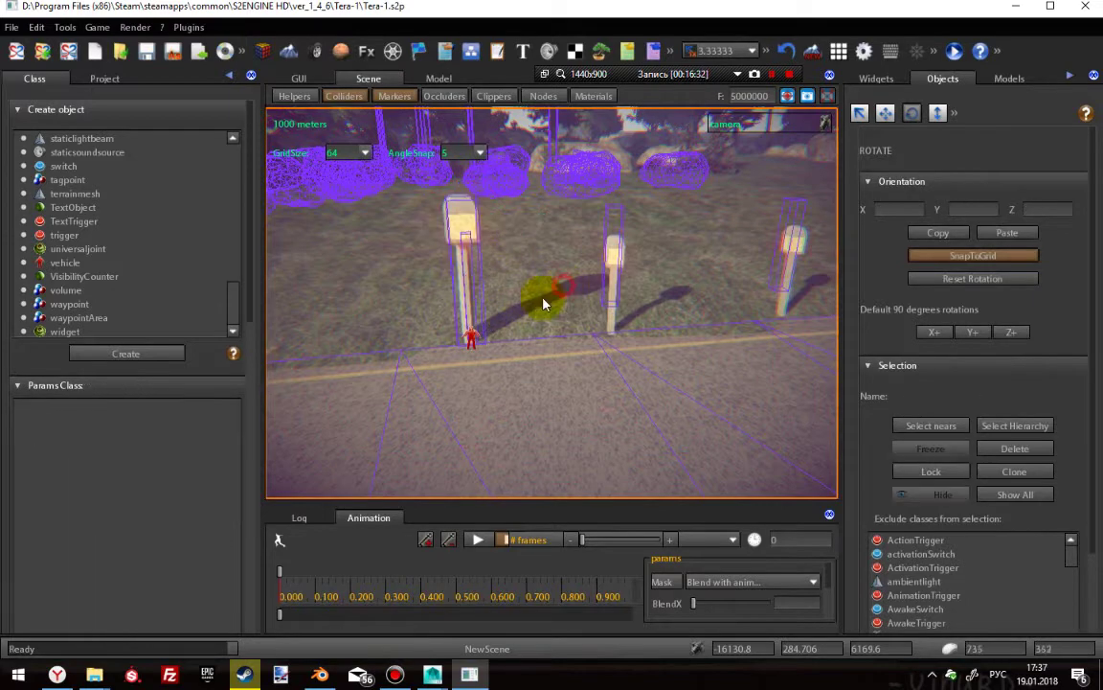
mouse_move(495, 315)
right_mouse_down()
mouse_move(462, 299)
mouse_move(503, 303)
mouse_move(493, 307)
right_mouse_up()
scroll(465, 298, "up", 5)
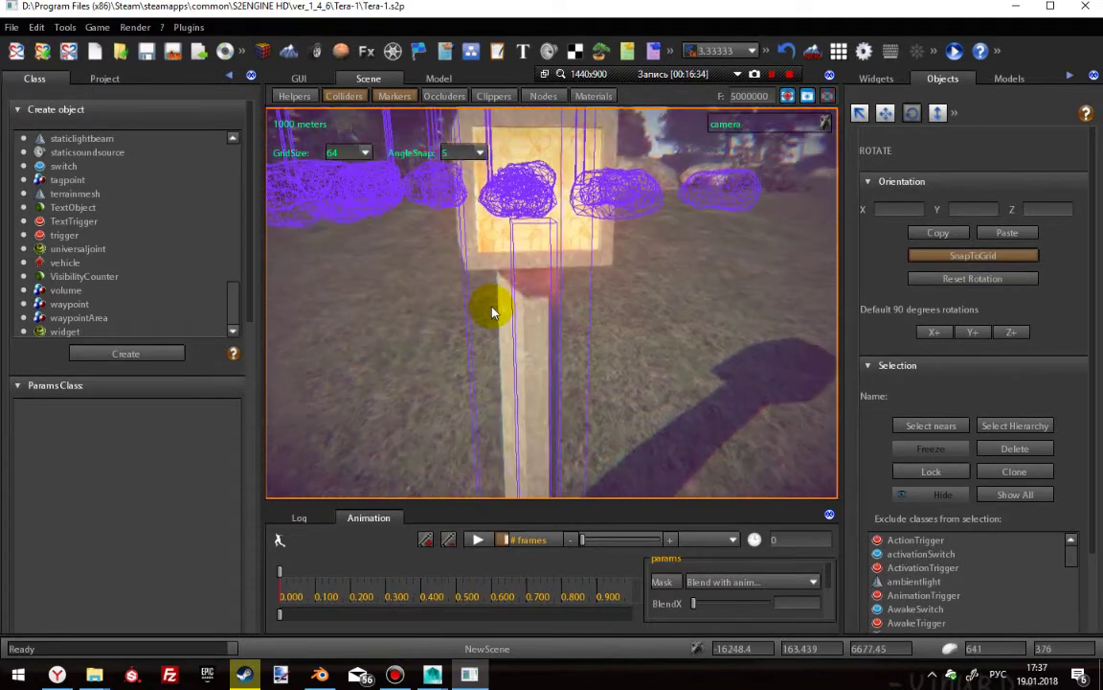
scroll(493, 308, "down", 4)
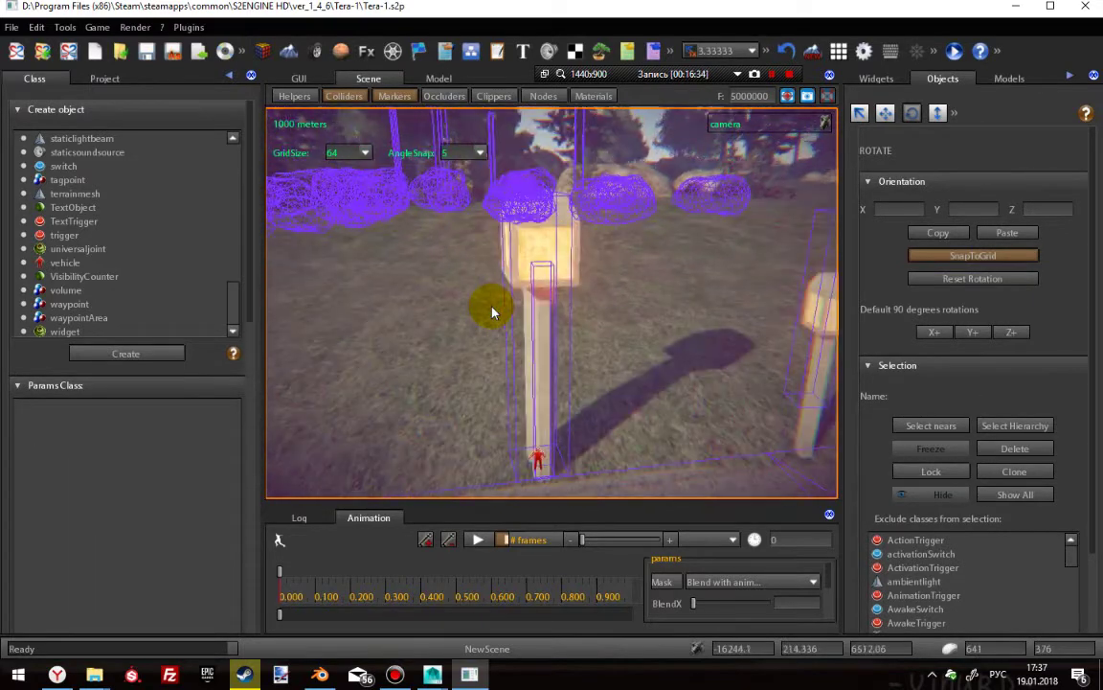
- Move the stolb5 lamp post along the road beside the rigid-body post, to about X -16156 and Z 6855
left_click(548, 269)
left_click(885, 114)
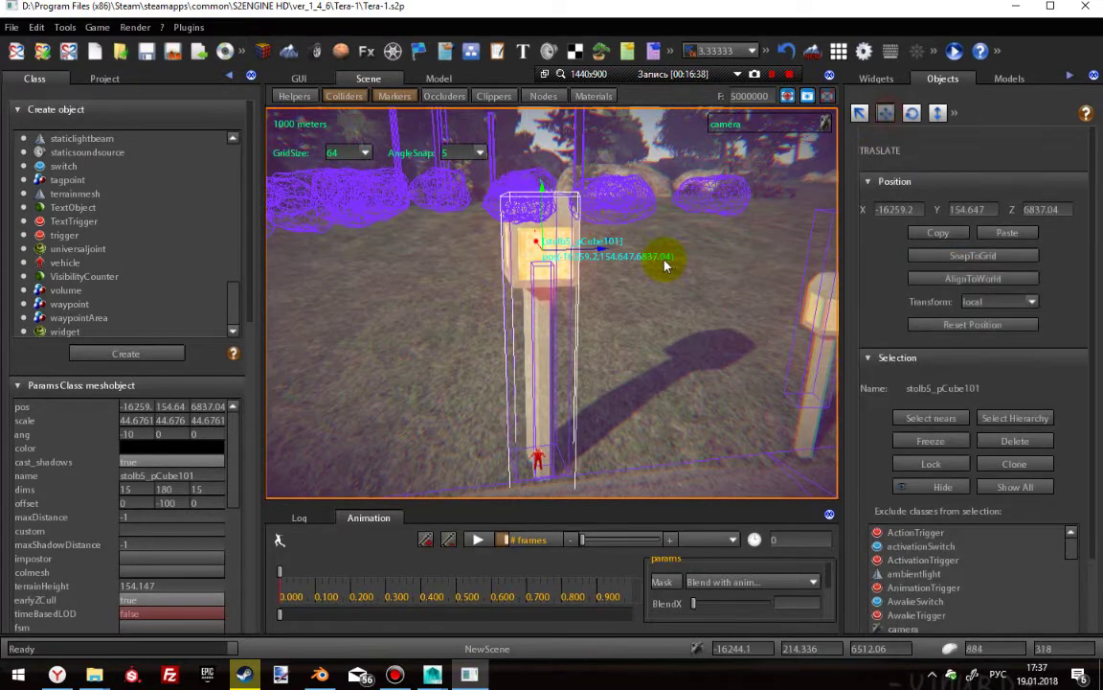
left_click_drag(600, 252, 671, 251)
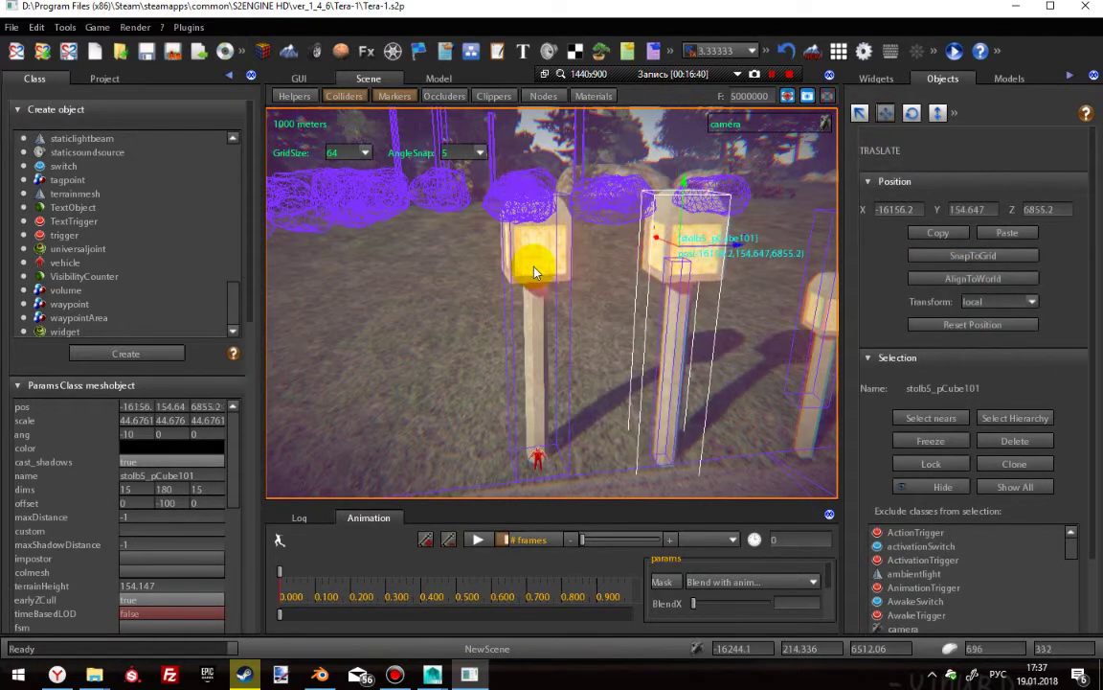
- Examine the physics parameters of the rigid-body lamp post, including its mass, collision type, friction and start-up options
left_click(527, 256)
scroll(95, 579, "down", 10)
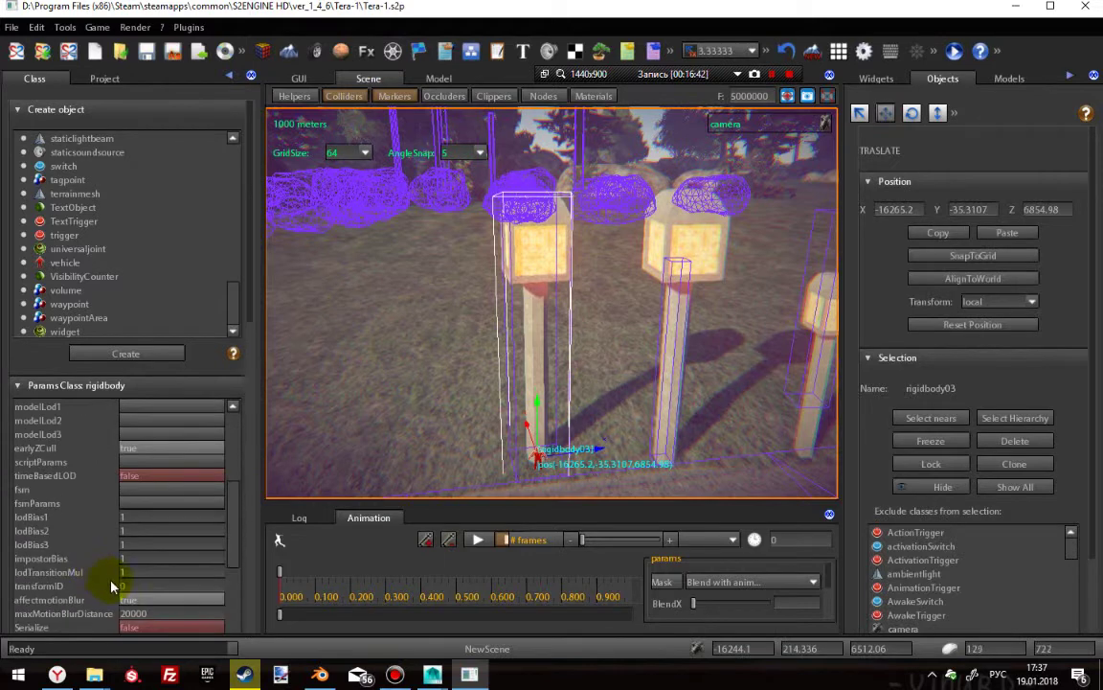
scroll(127, 586, "down", 5)
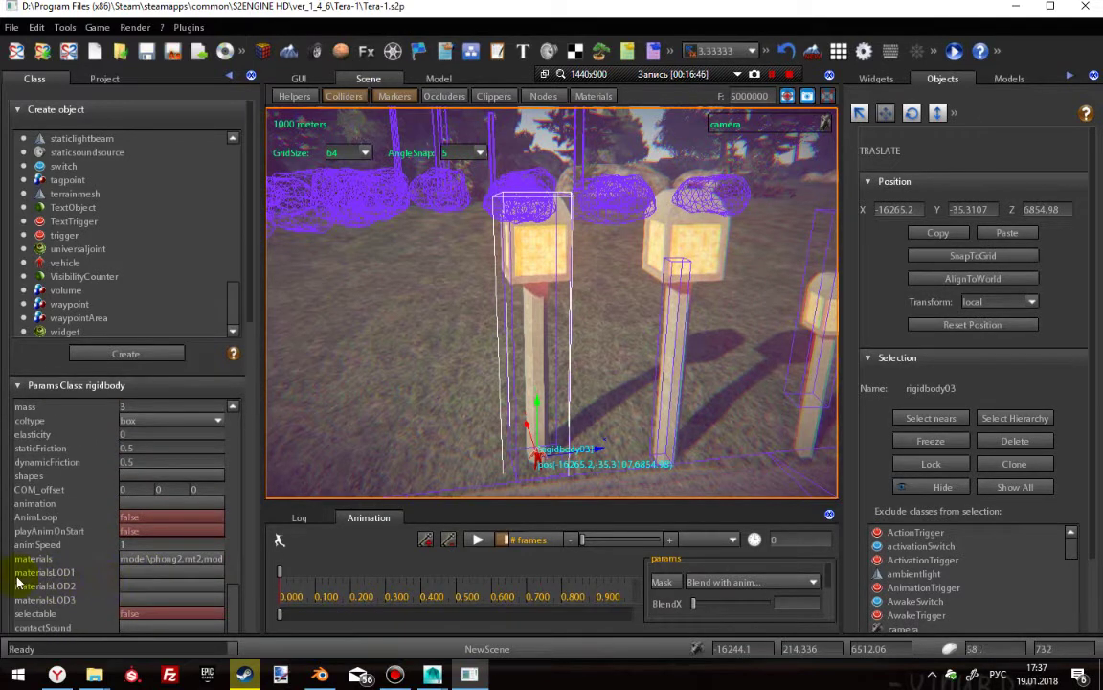
scroll(56, 585, "up", 2)
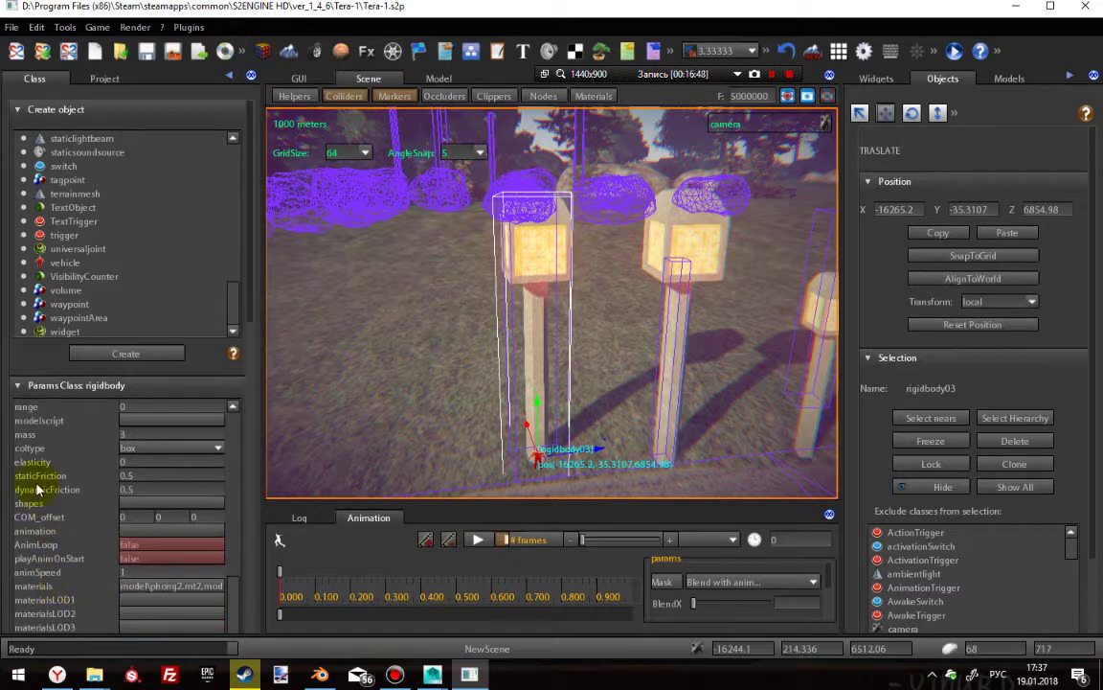
scroll(48, 517, "up", 5)
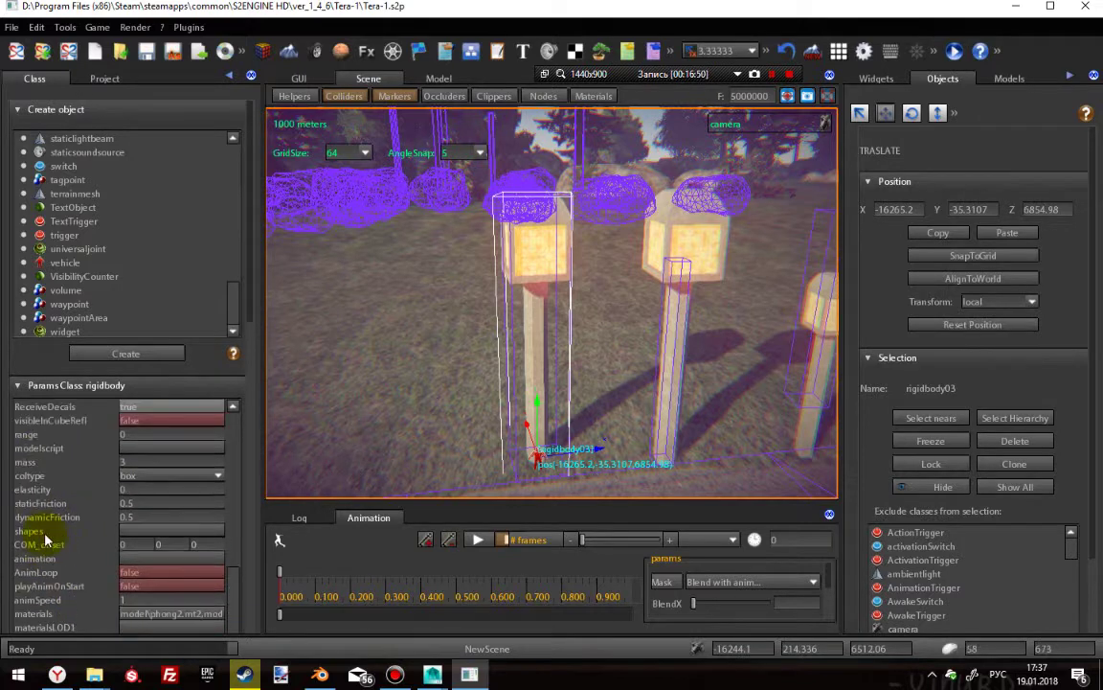
scroll(45, 544, "up", 3)
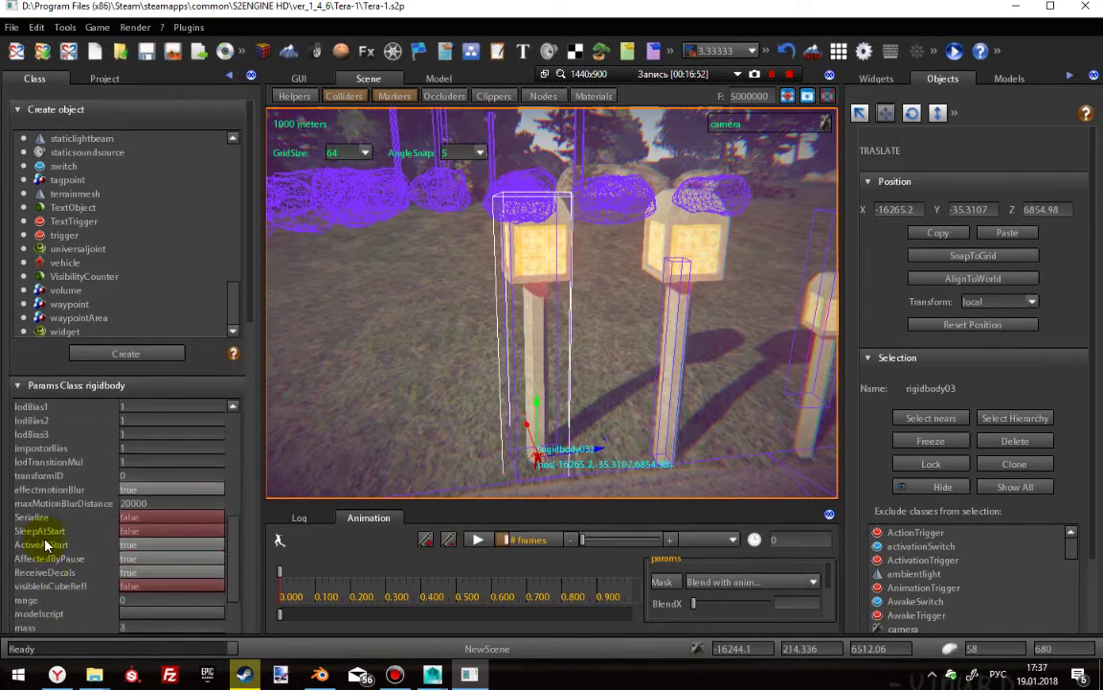
scroll(48, 545, "down", 5)
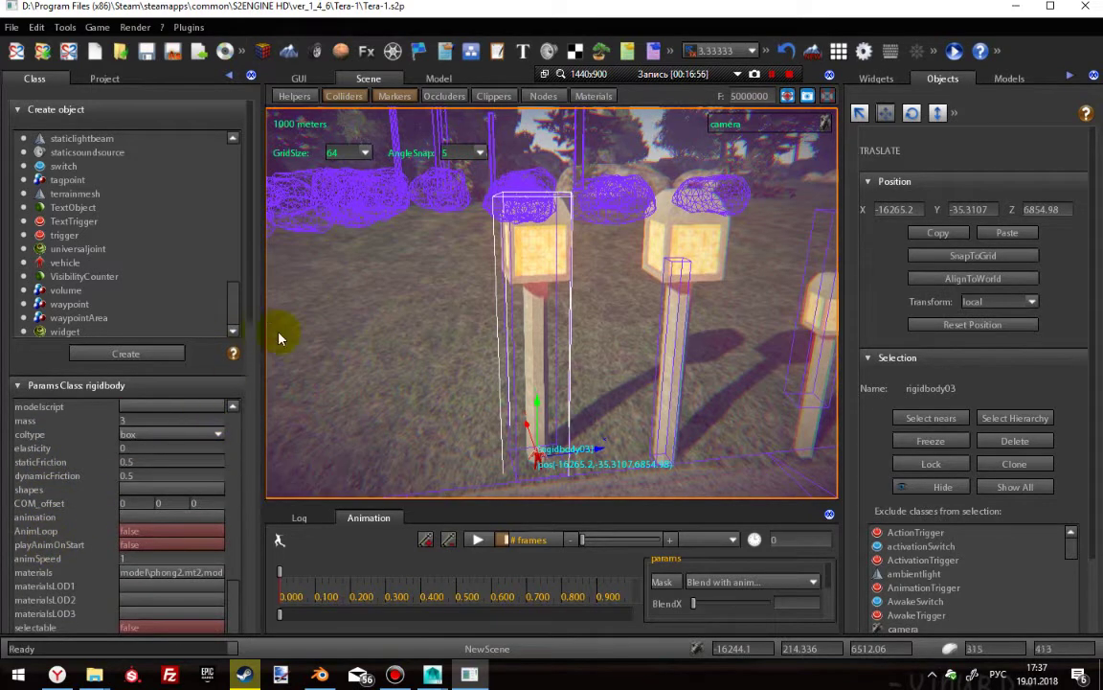
- Select the small static post meshobject06 and scale it up to about X 50 and Y 62
mouse_move(522, 419)
right_mouse_down()
mouse_move(501, 419)
mouse_move(536, 414)
right_mouse_up()
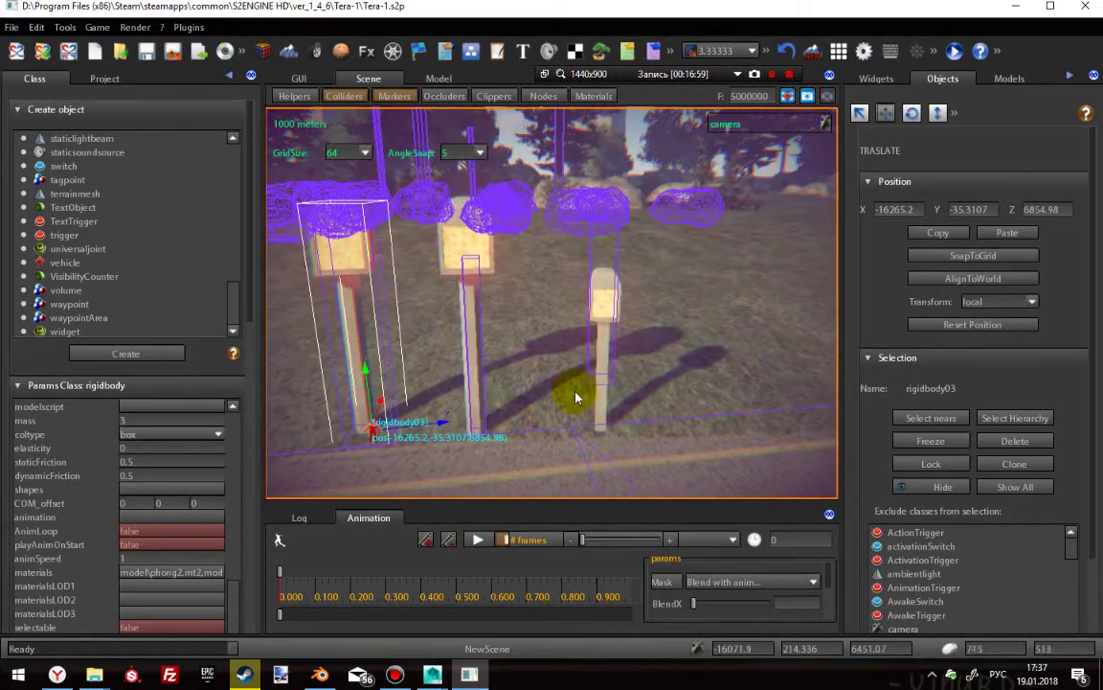
left_click(606, 323)
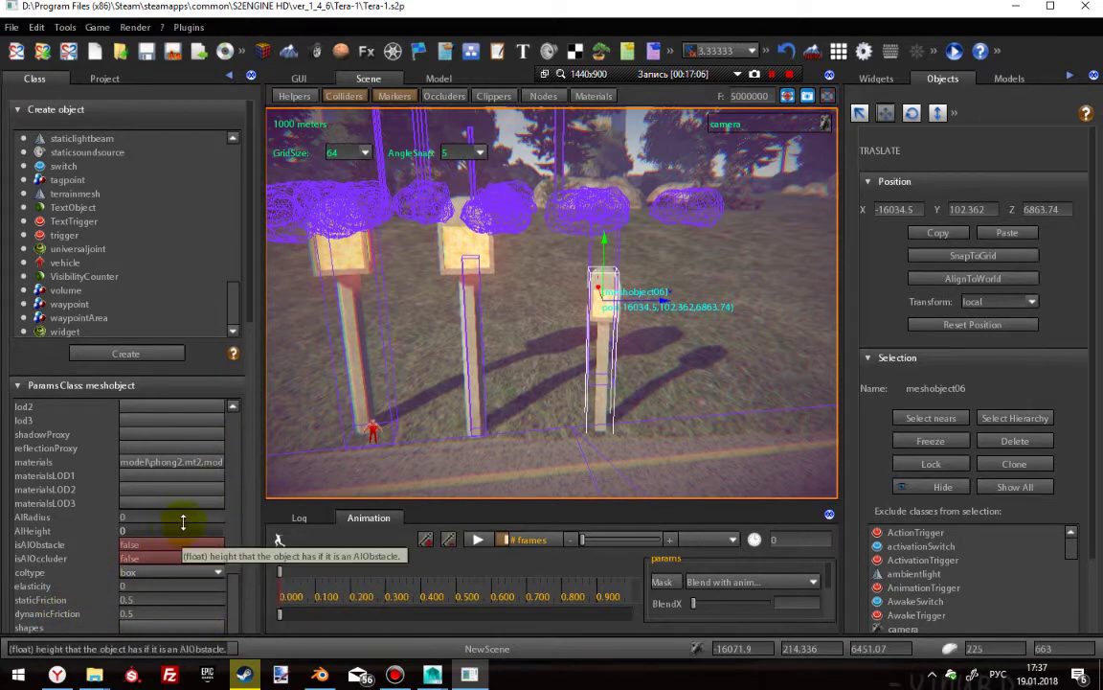
scroll(236, 609, "up", 2)
scroll(238, 604, "up", 2)
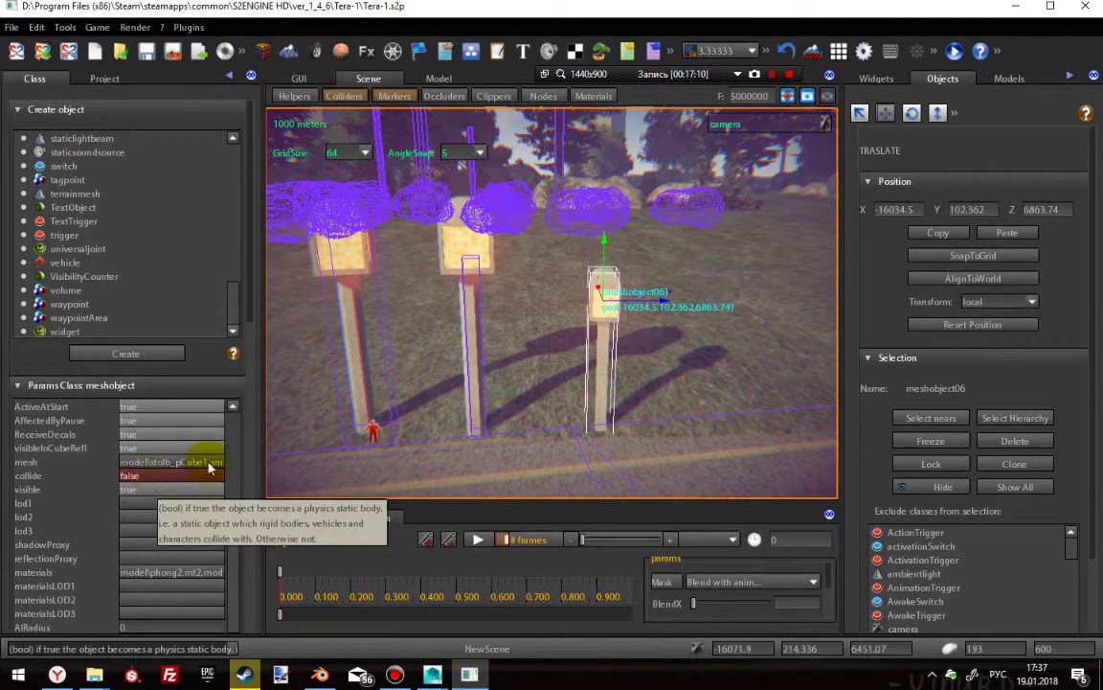
left_click(939, 113)
left_click_drag(628, 303, 735, 294)
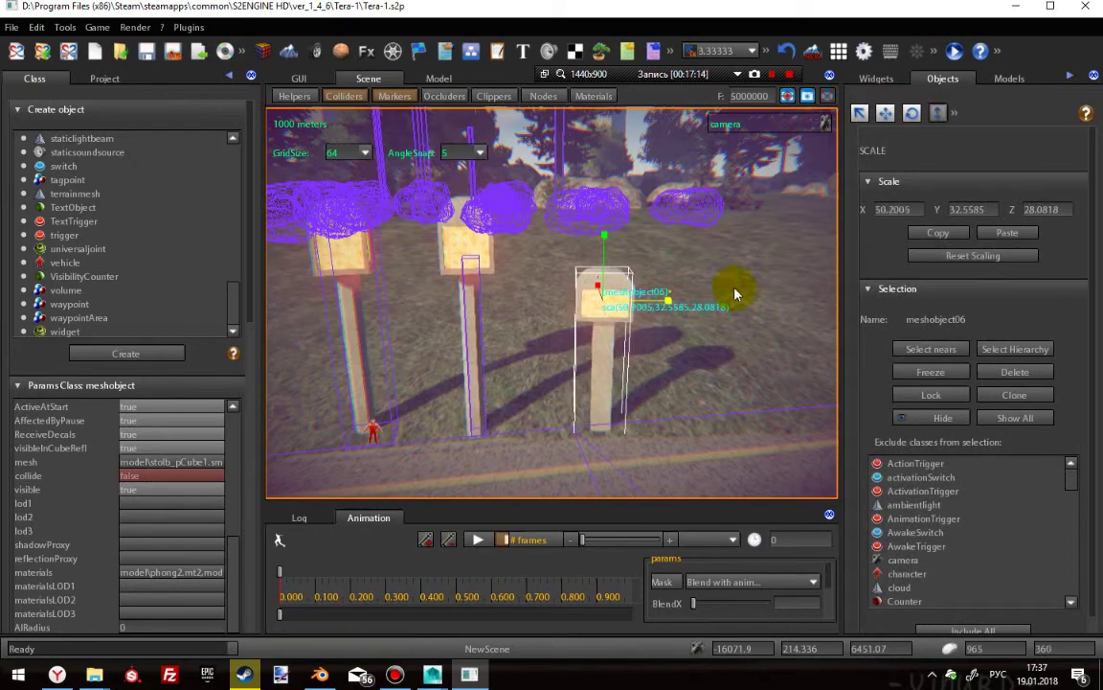
left_click_drag(609, 254, 606, 161)
right_click_drag(561, 324, 638, 83)
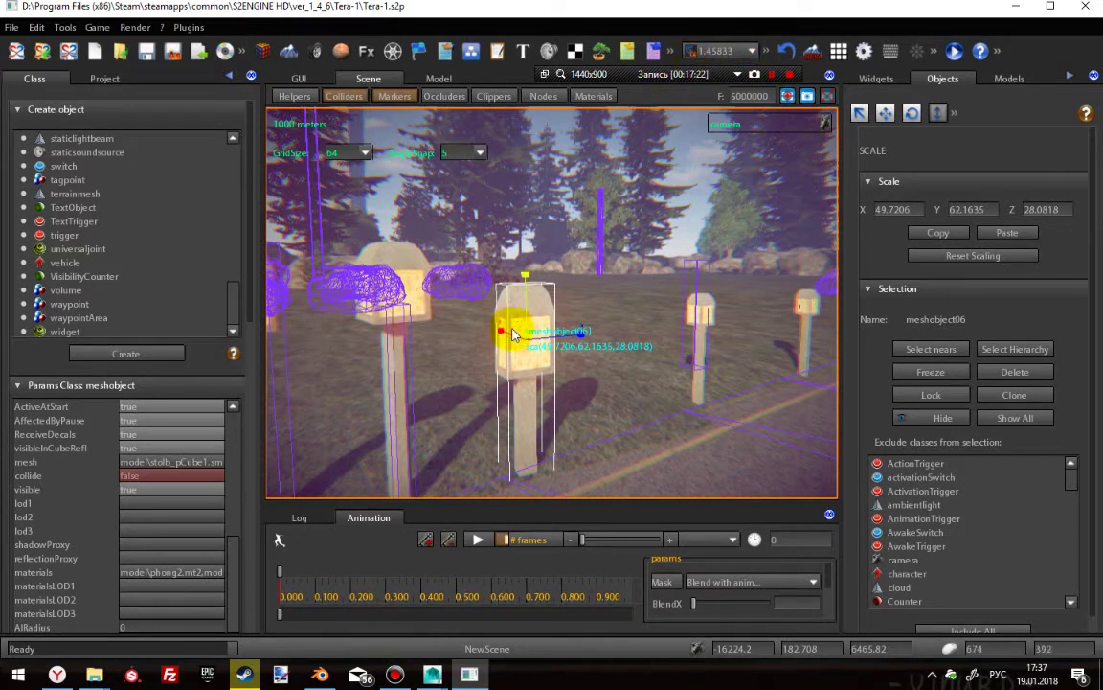
- Adjust the meshobject06 post's scale to about Y 46 and Z 60, and raise it to about Y 169
left_click_drag(492, 331, 422, 320)
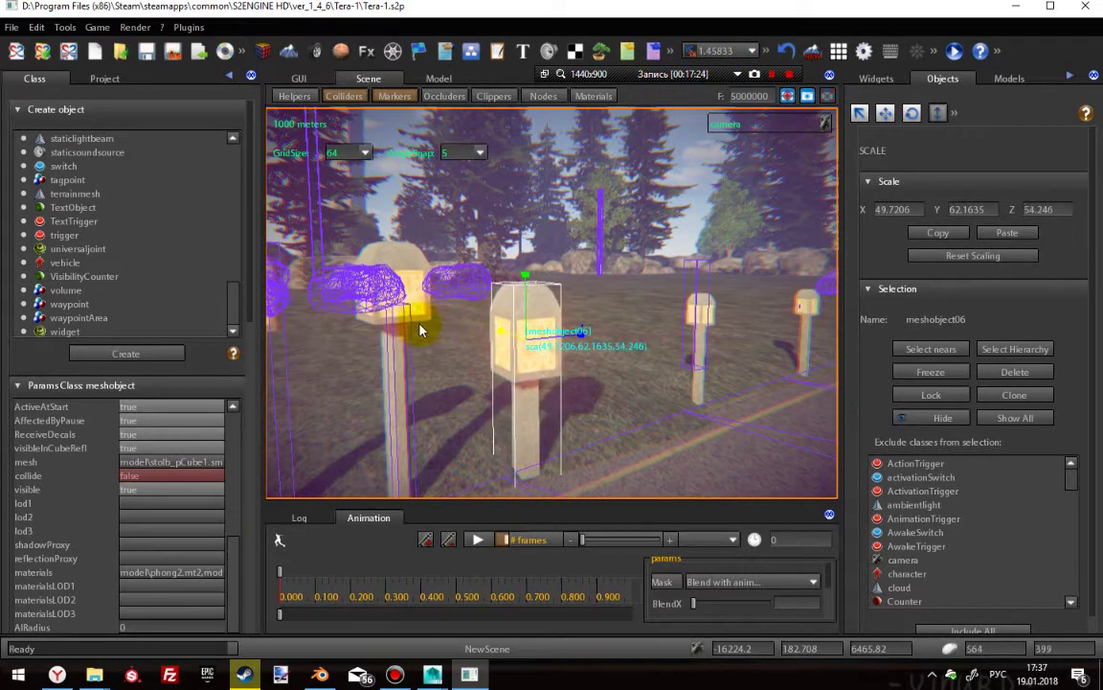
left_click_drag(524, 289, 508, 320)
left_click(774, 76)
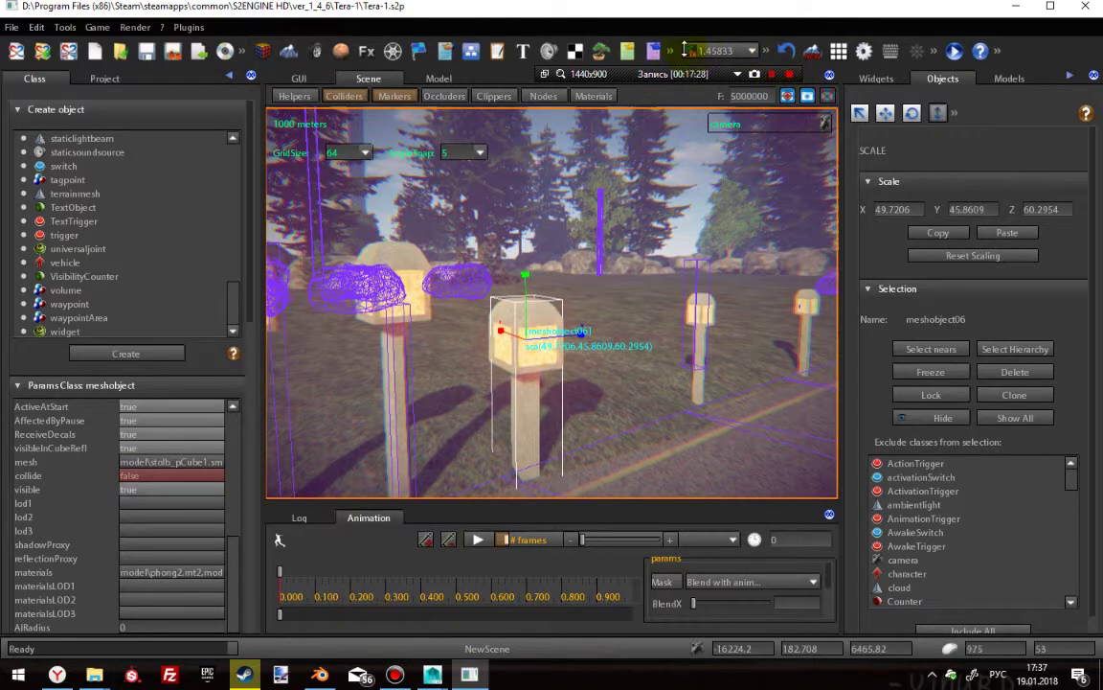
left_click(787, 75)
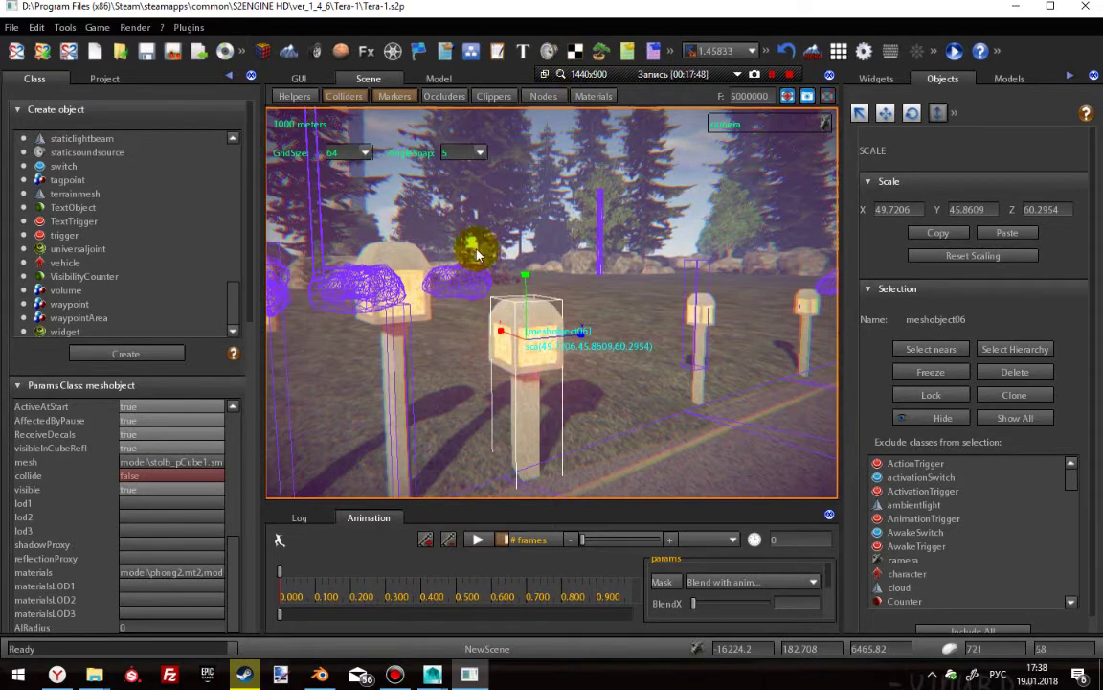
left_click_drag(586, 338, 467, 244)
left_click(886, 113)
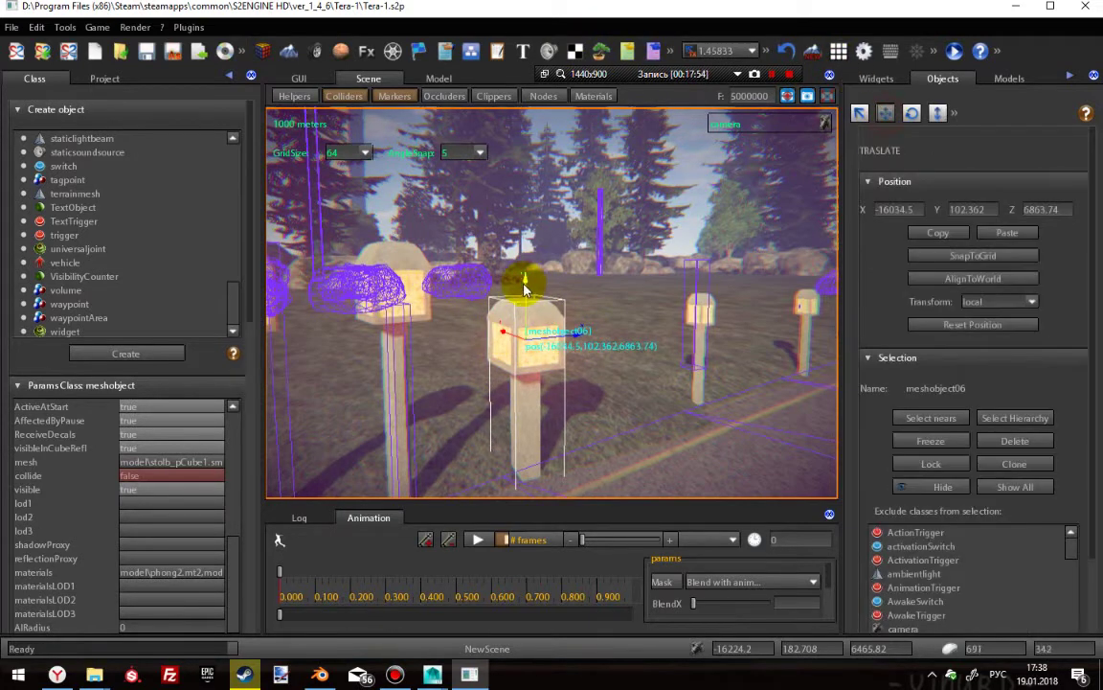
left_click_drag(525, 277, 534, 251)
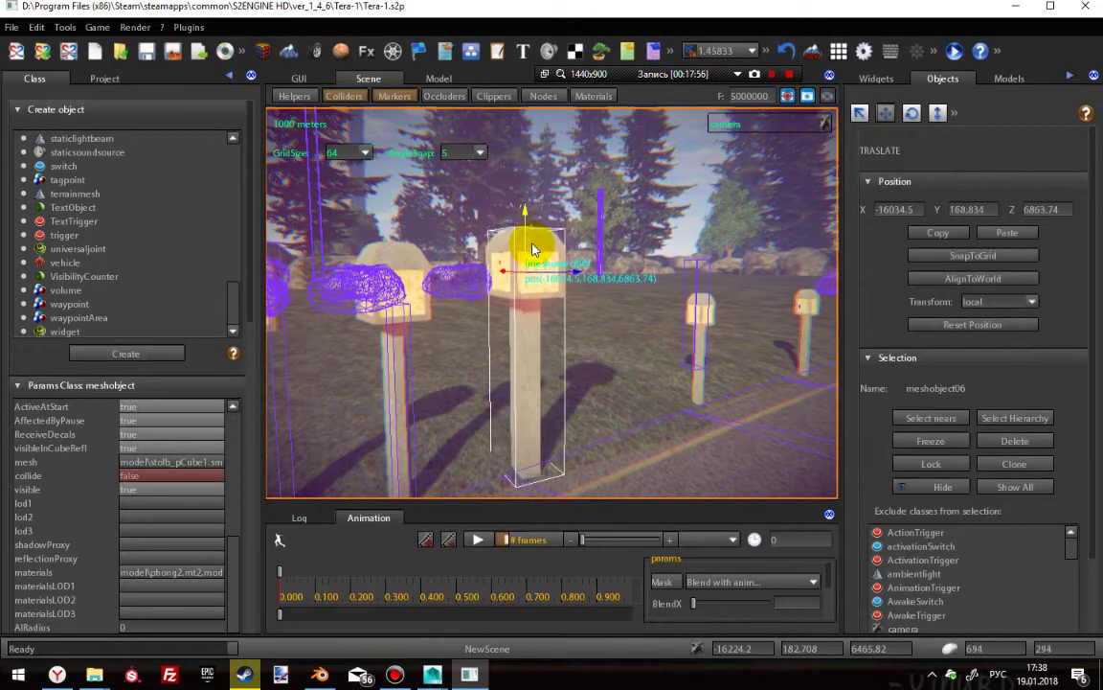
- Move the stolb5 lamp post over the enlarged meshobject06 post, to about X -16038 and Z 6870
left_click(406, 319)
left_click_drag(451, 297, 513, 294)
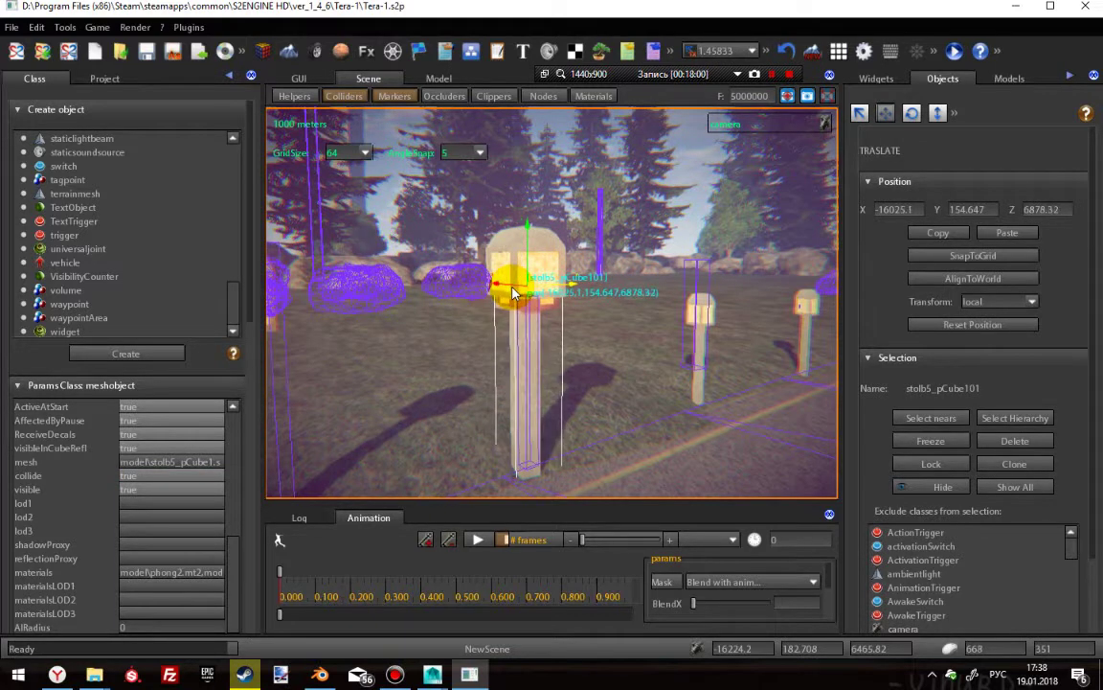
right_click_drag(616, 360, 701, 368)
key("w")
left_click_drag(514, 244, 522, 238)
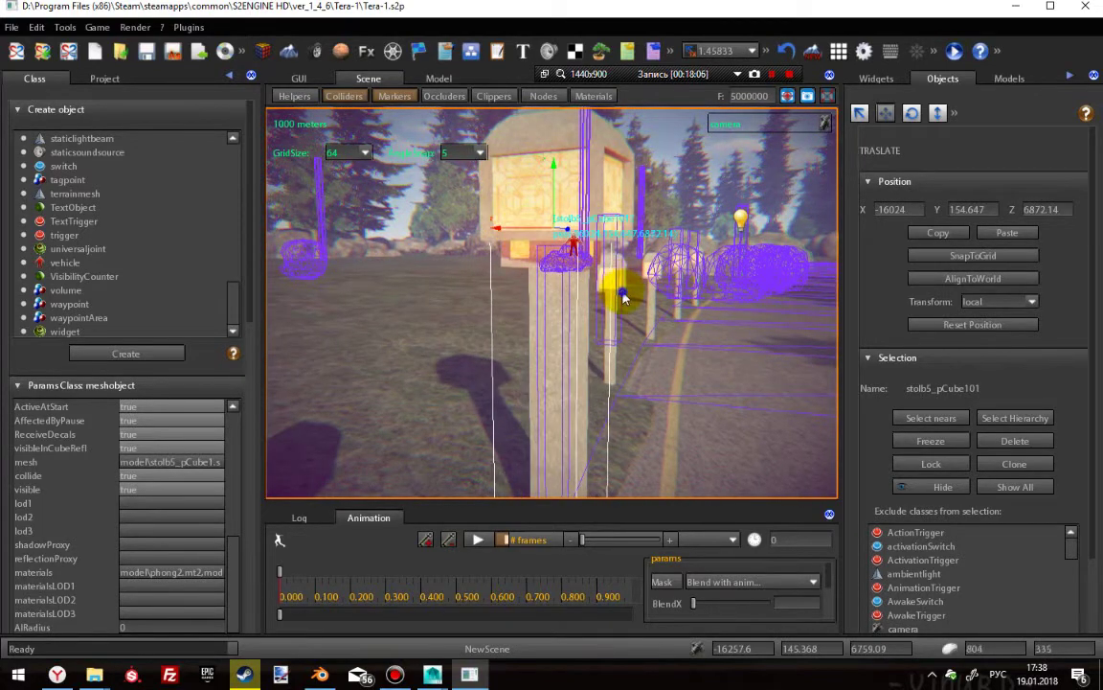
key("d")
right_click_drag(624, 297, 455, 287)
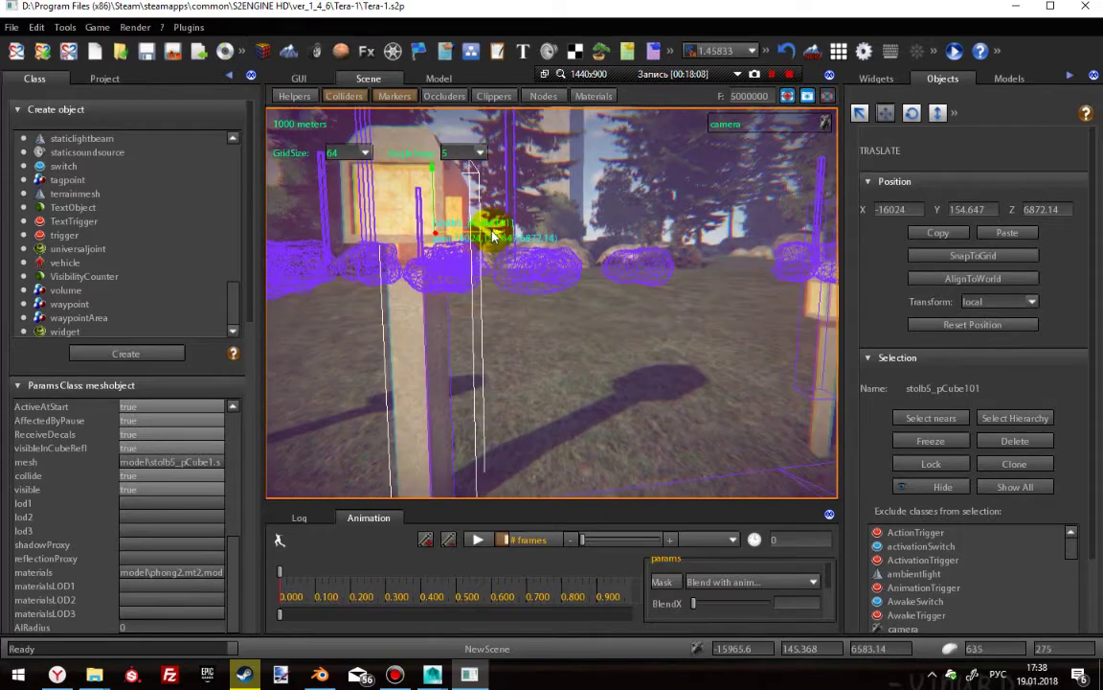
left_click_drag(493, 235, 486, 239)
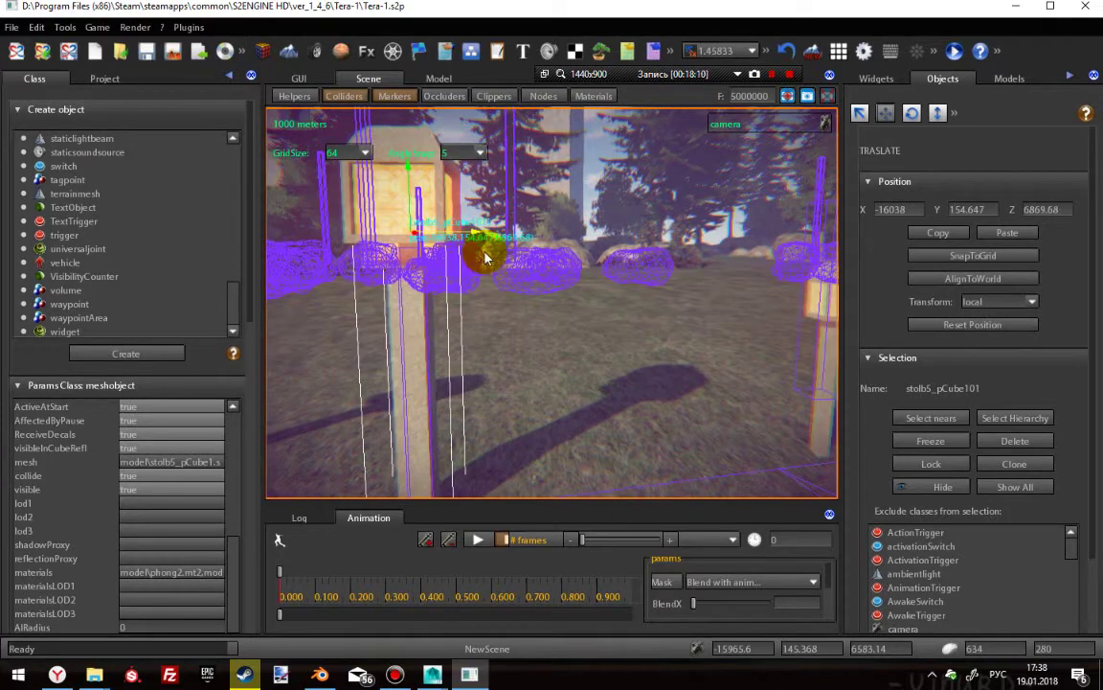
- Hide the stolb5 lamp post's model by setting its visible parameter to false
right_click_drag(484, 251, 494, 285)
key("a")
scroll(83, 554, "down", 3)
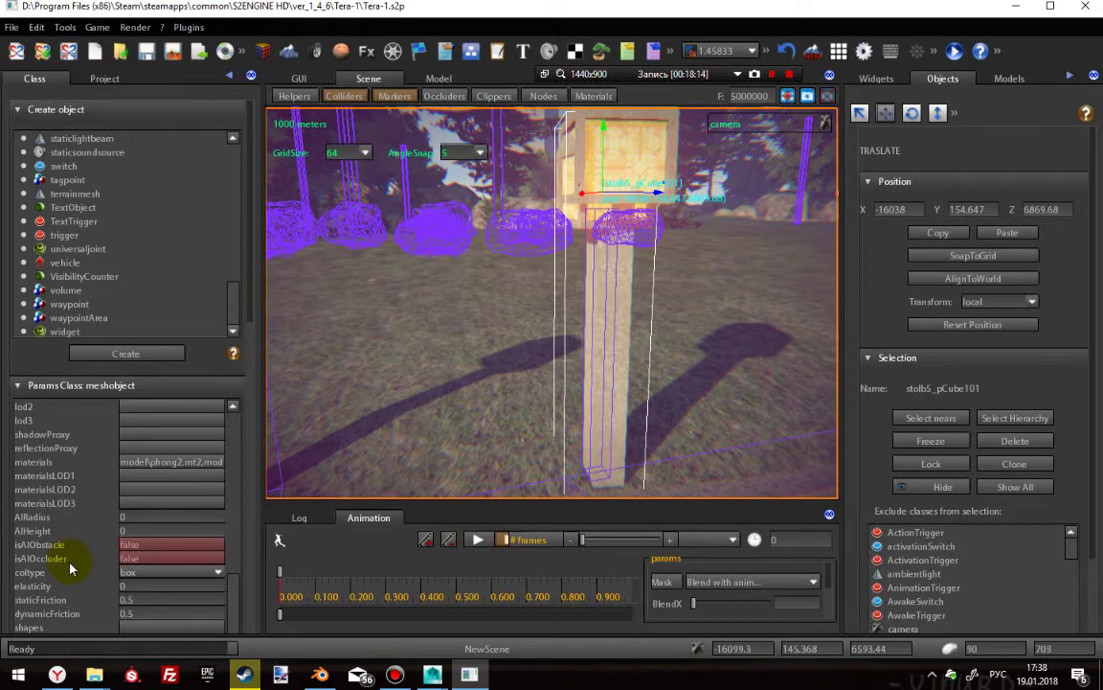
scroll(54, 579, "up", 3)
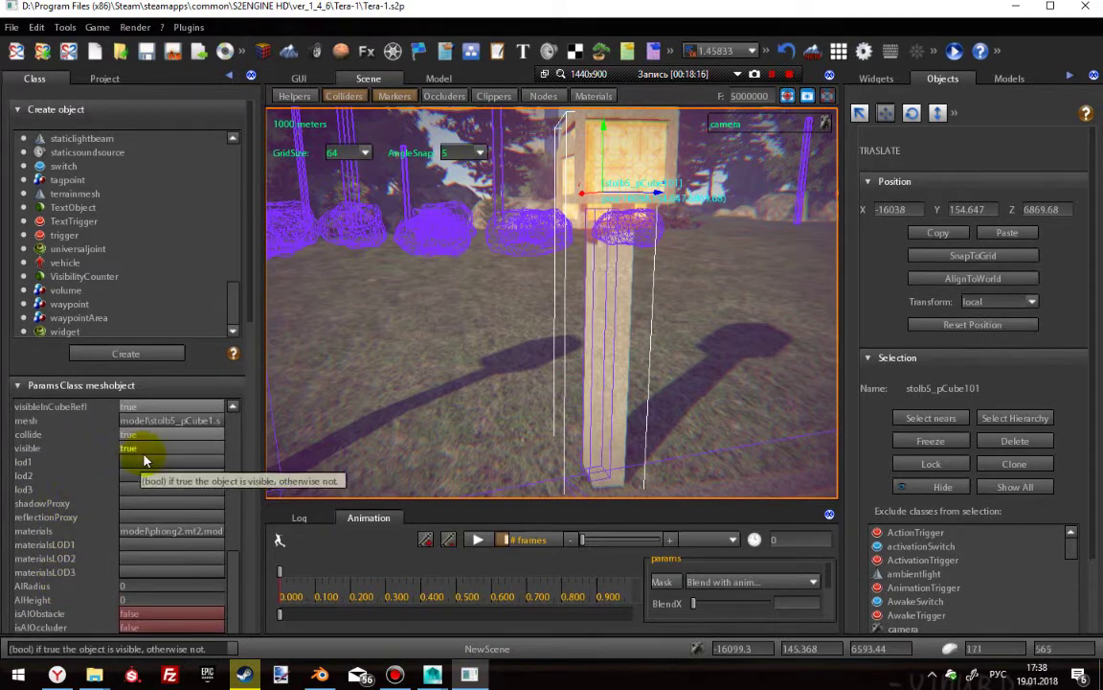
left_click(150, 452)
- Nudge the hidden stolb5 object's collision box into line with the visible post, at about X -16037.5 and Z 6867
key("a")
right_click_drag(567, 342, 675, 303)
key("w")
right_click_drag(551, 342, 585, 371)
left_click_drag(522, 352, 538, 355)
right_click_drag(538, 355, 498, 412)
scroll(70, 507, "up", 2)
scroll(81, 498, "up", 8)
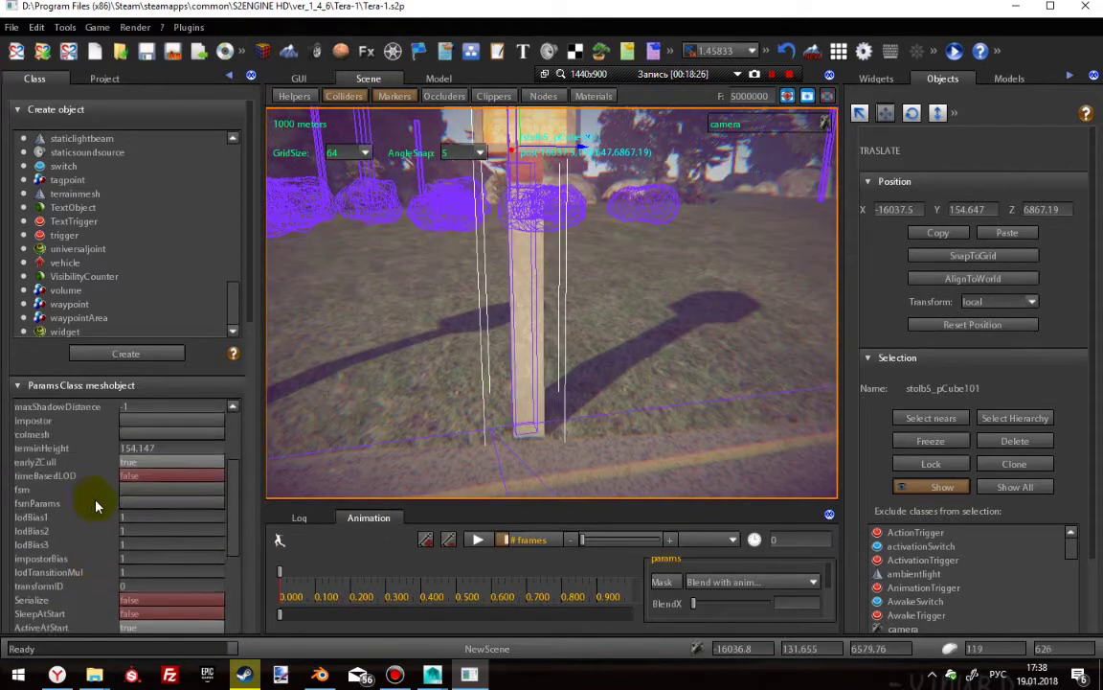
- Set the hidden stolb5 post's collision box dims to 20 in X and 20 in Z
left_click(142, 489)
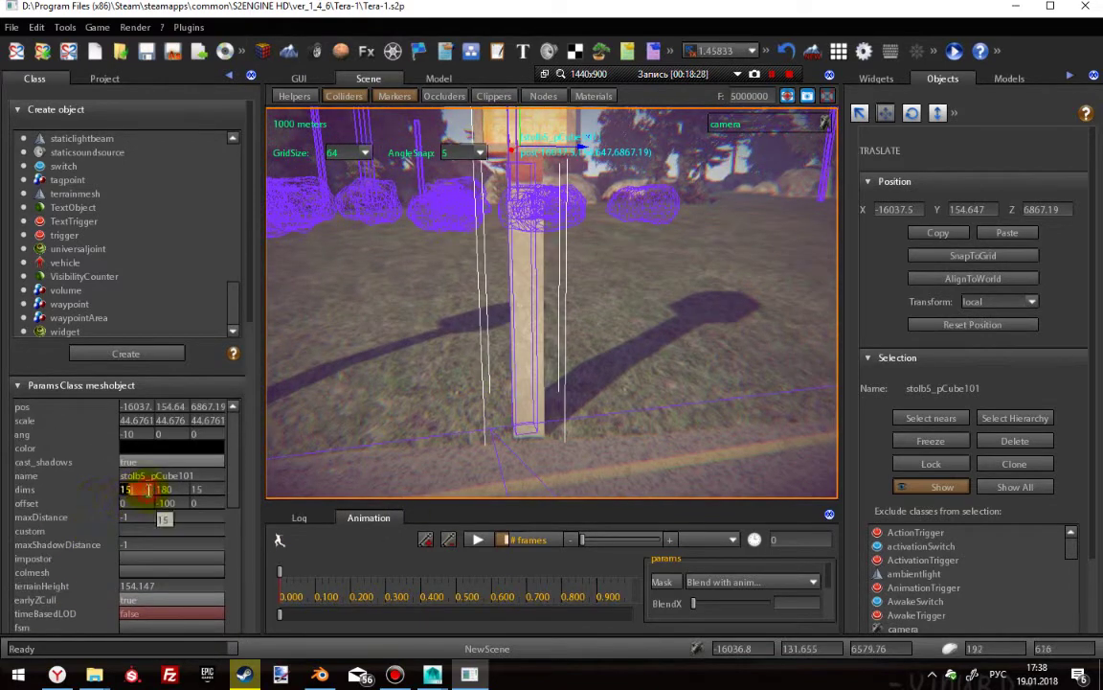
key("Return")
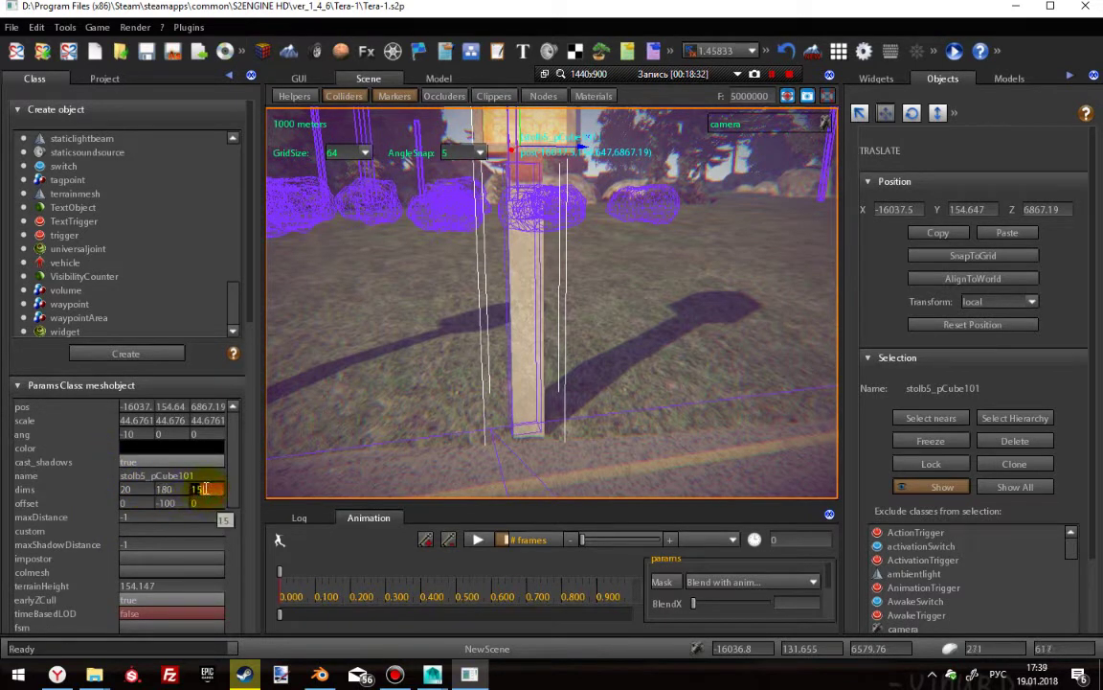
key("Return")
right_click_drag(476, 327, 471, 319)
left_click(151, 504)
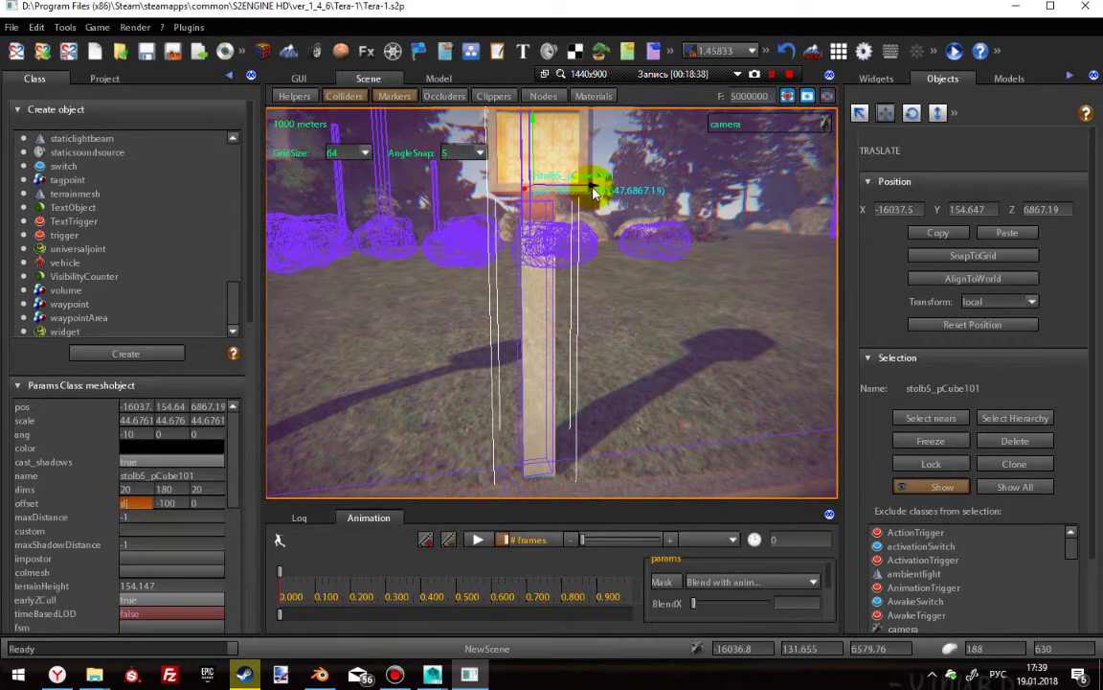
- Shift the hidden stolb5 object to about X -16033.2 and Z 6862.7 so its collision box lines up with the visible post
left_click_drag(592, 188, 597, 189)
right_click_drag(575, 322, 629, 288)
scroll(616, 297, "down", 3)
scroll(553, 311, "up", 4)
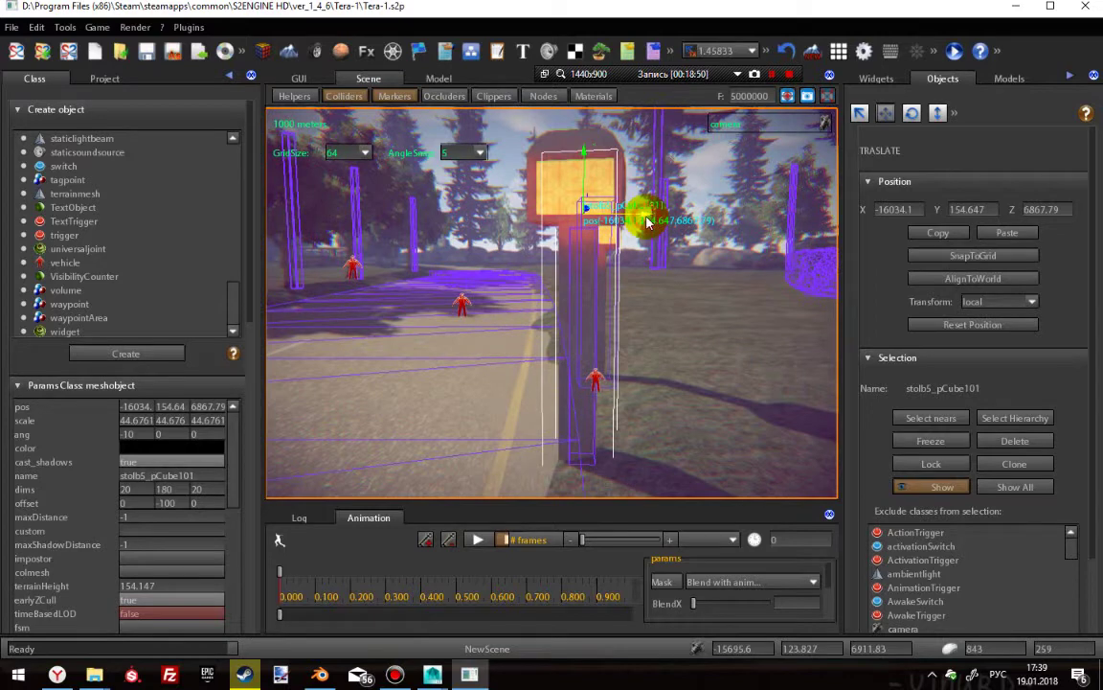
left_click_drag(648, 222, 639, 220)
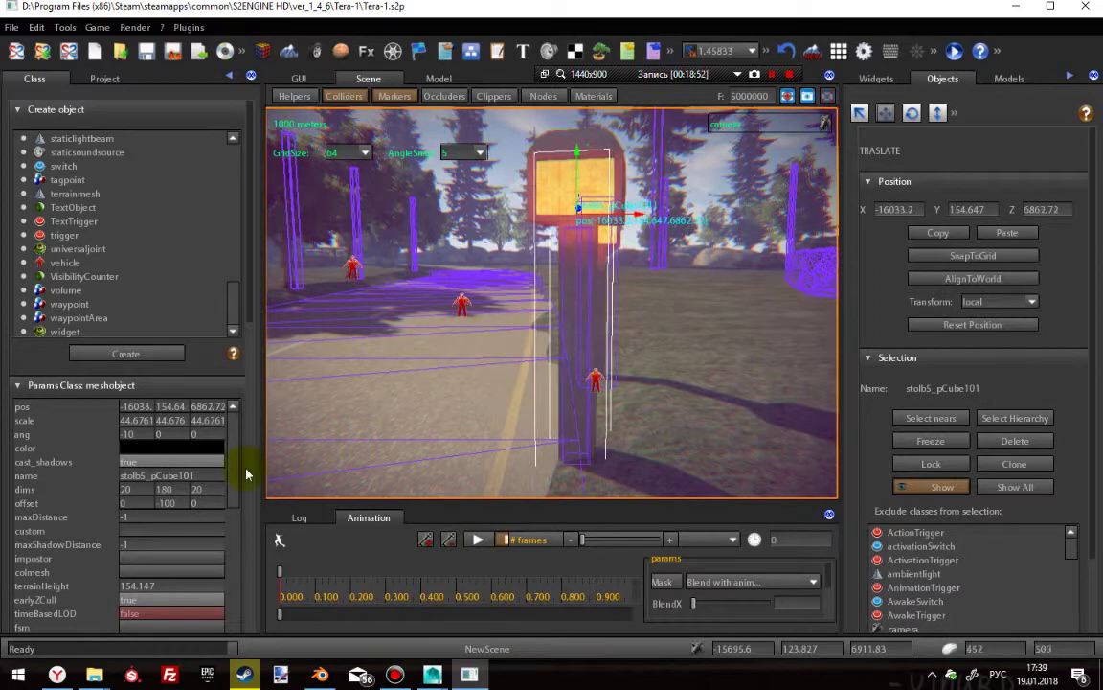
- Set the third dims value of the hidden stolb5 post's collision box to 30
key("BackSpace")
key("BackSpace")
type("30")
key("Return")
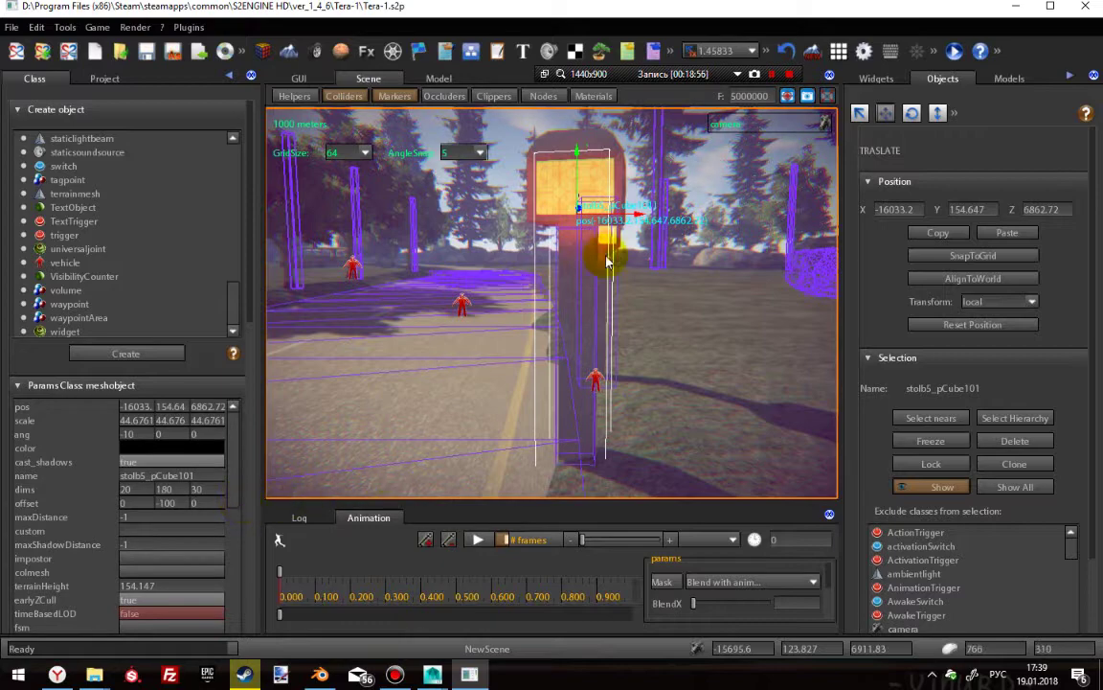
right_click_drag(537, 346, 736, 354)
scroll(736, 354, "up", 3)
middle_click_drag(736, 353, 689, 356)
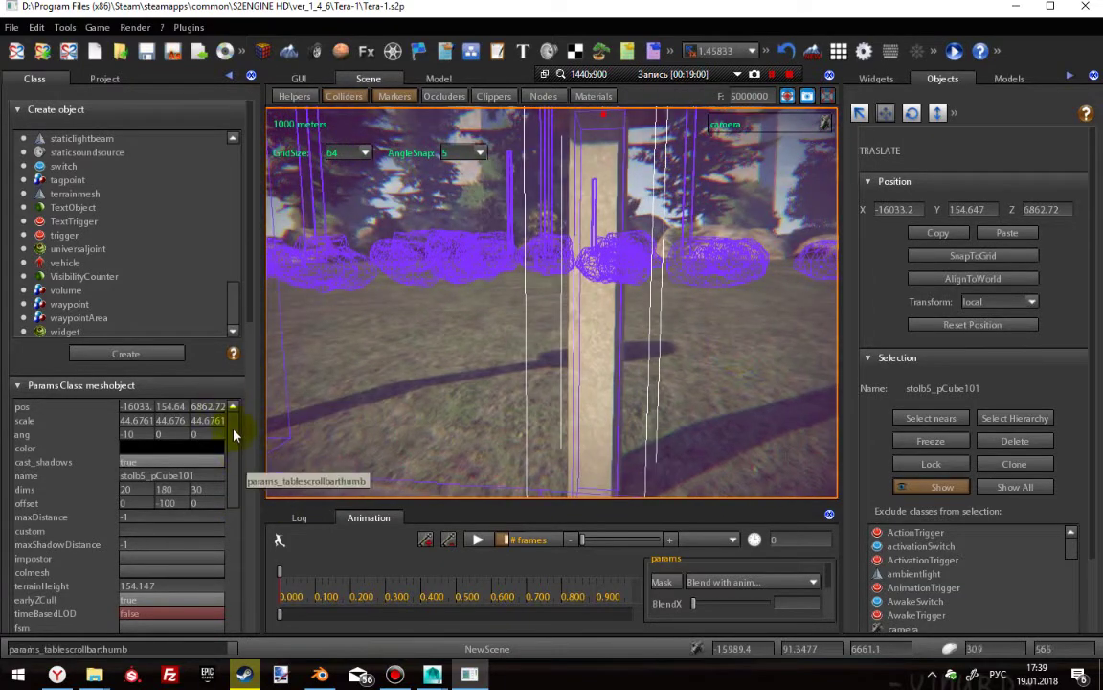
left_click_drag(246, 301, 234, 358)
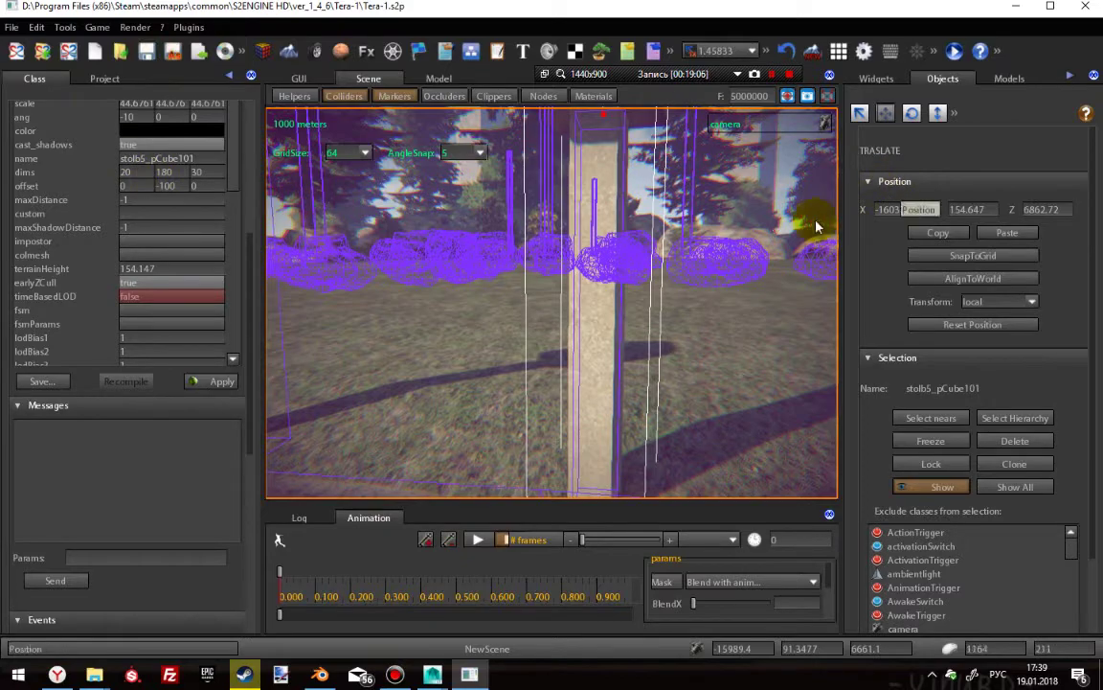
- Play-test the scene by walking up to the lamp posts to check the hidden collider, and return to editing
right_click_drag(590, 359, 873, 88)
scroll(591, 377, "down", 10)
key("d")
key("w")
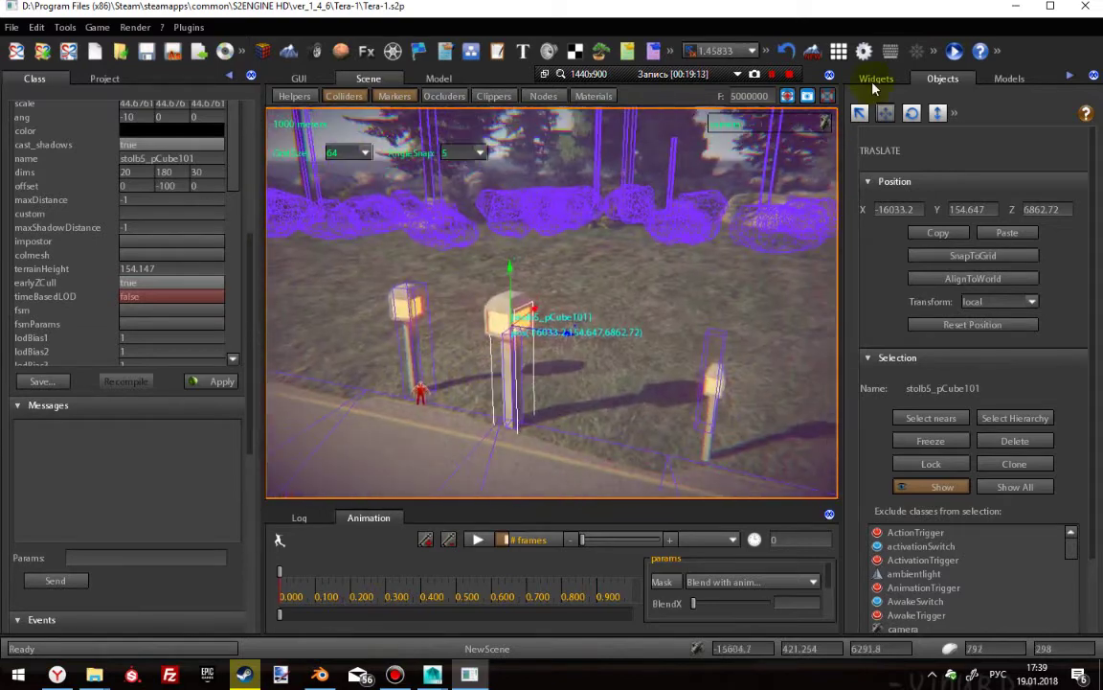
left_click(954, 51)
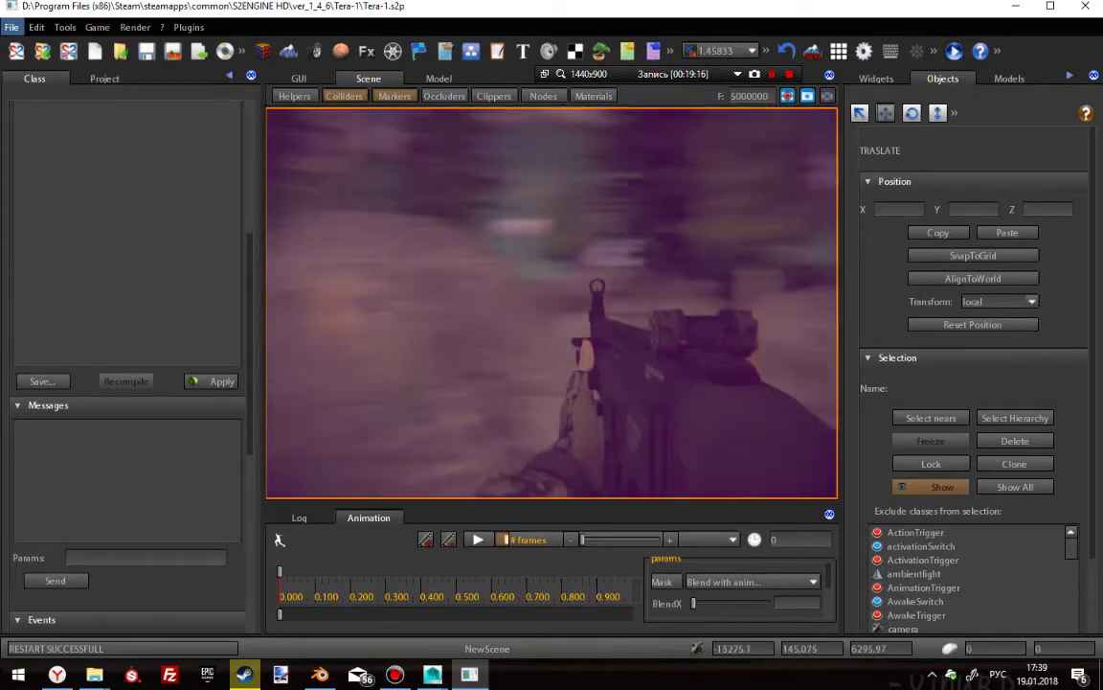
key("w")
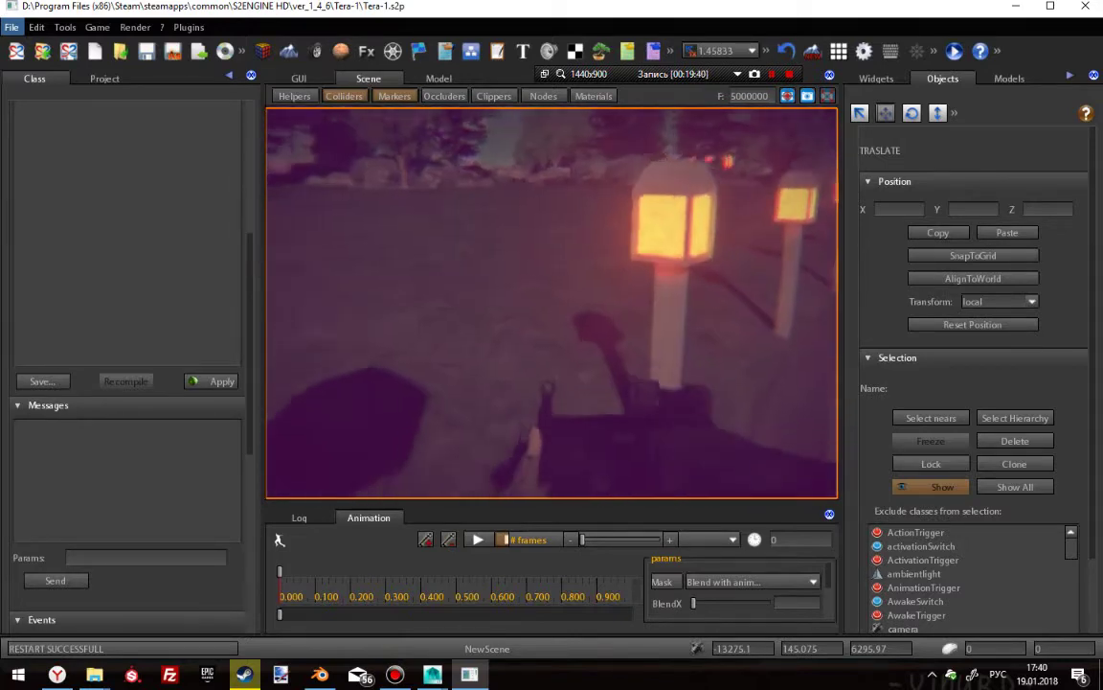
key("Escape")
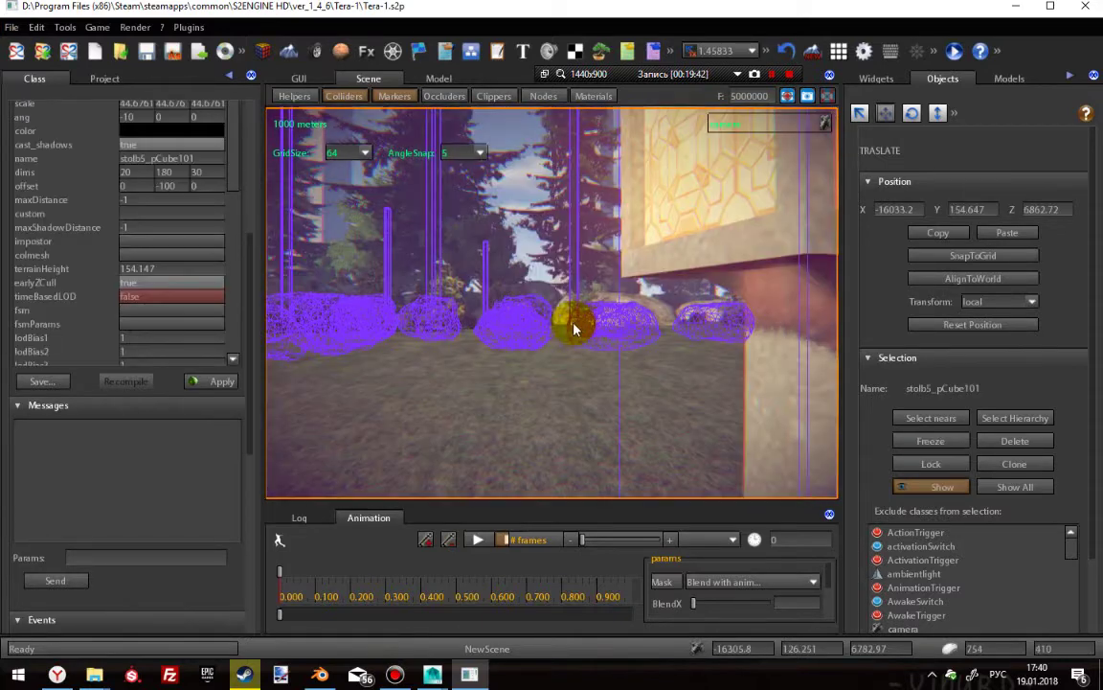
- Set the first dims value of the hidden stolb5 post's collision box to 30
right_click_drag(670, 313, 859, 332)
mouse_move(515, 362)
right_mouse_down()
mouse_move(537, 362)
mouse_move(519, 363)
right_mouse_up()
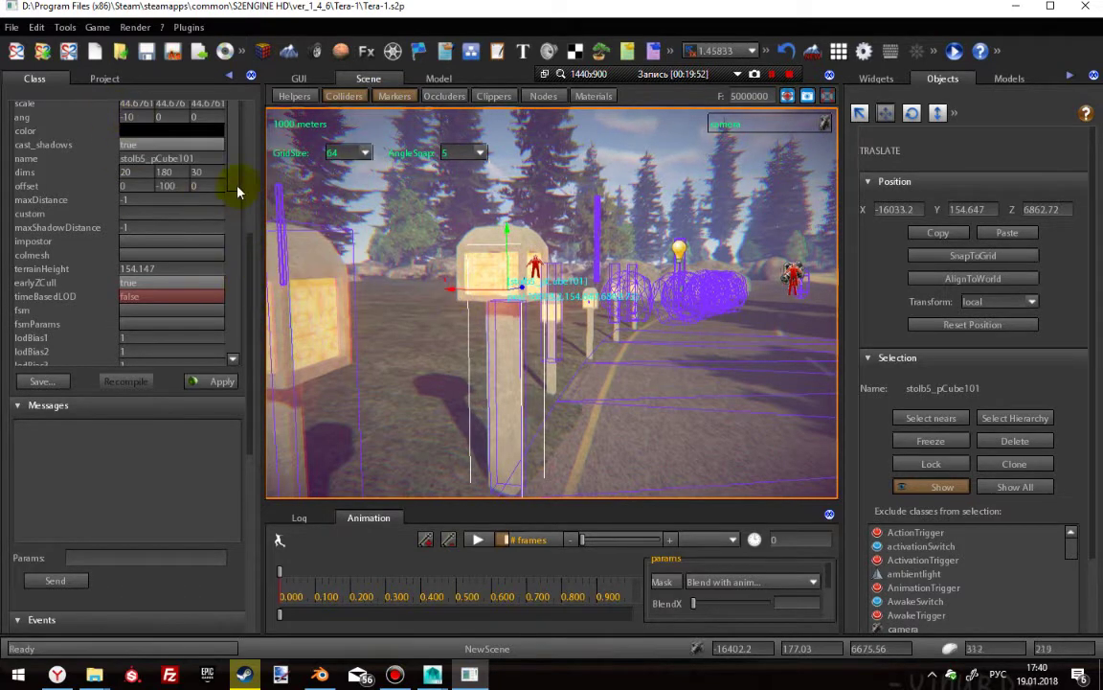
scroll(251, 282, "up", 3)
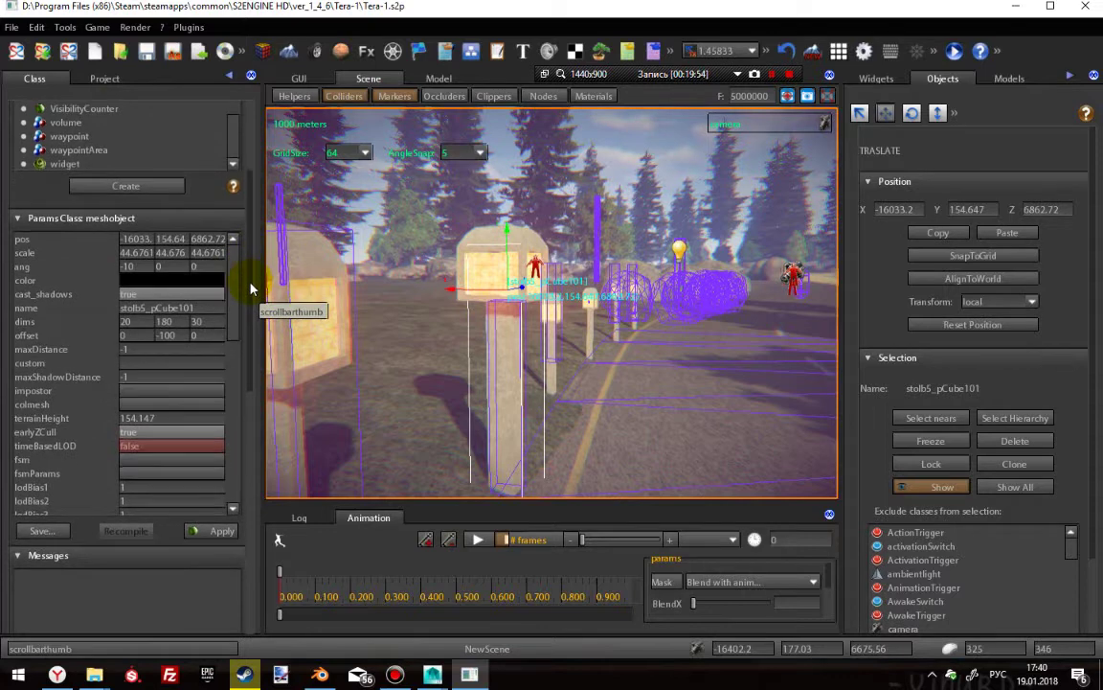
left_click(144, 321)
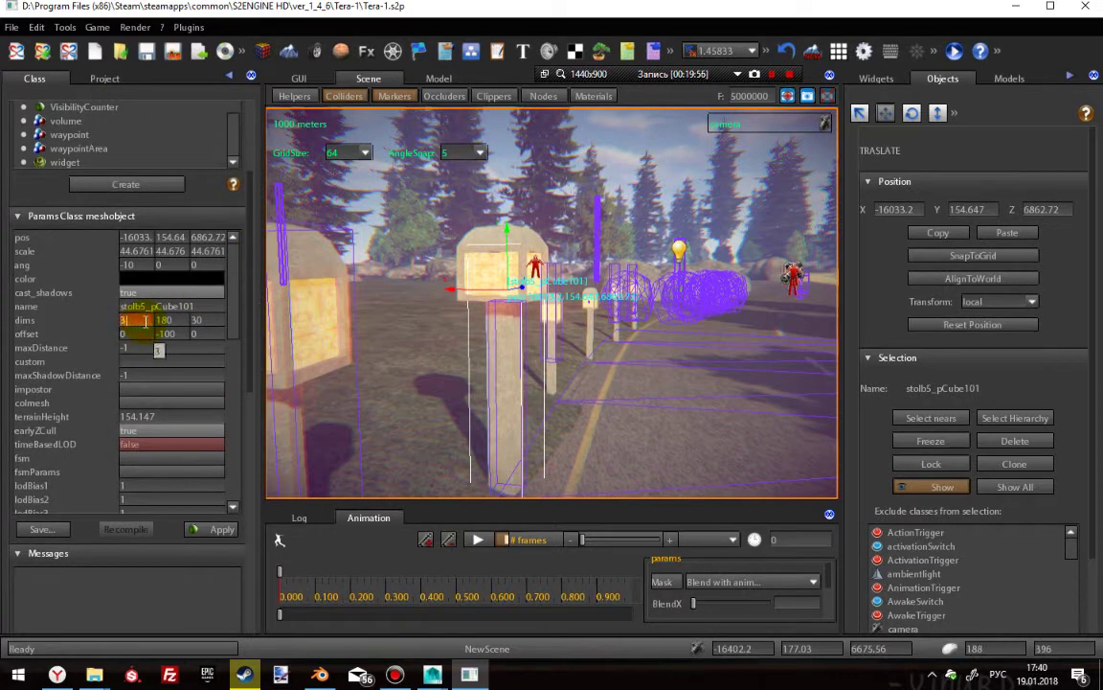
key("Tab")
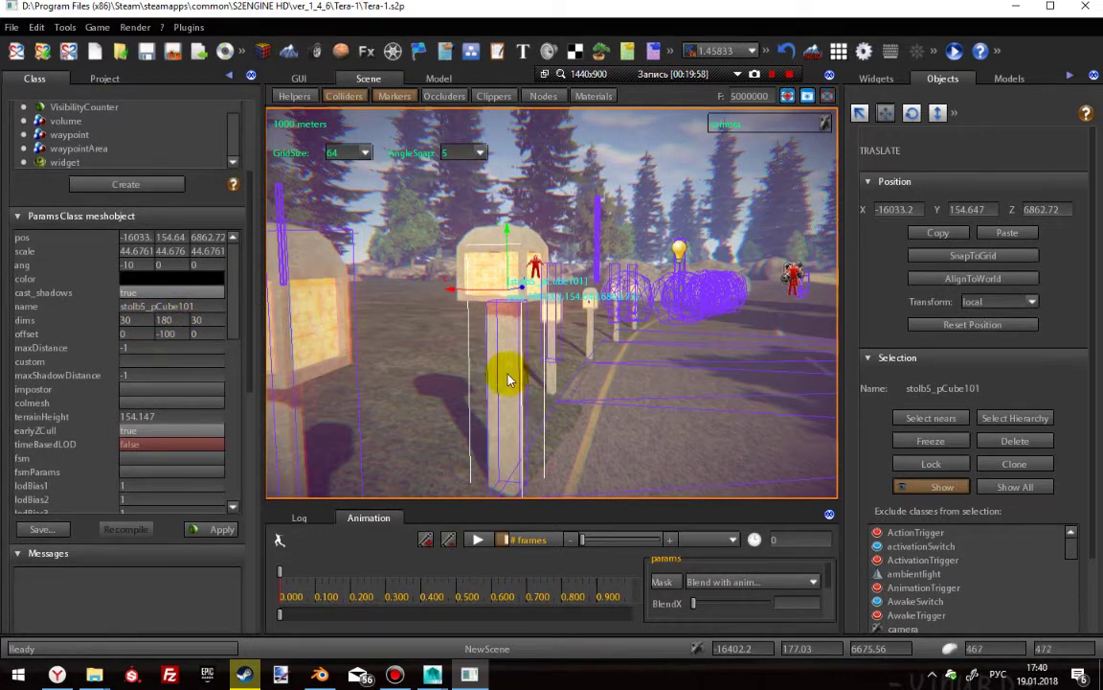
right_click_drag(572, 380, 576, 401)
right_click_drag(435, 400, 468, 409)
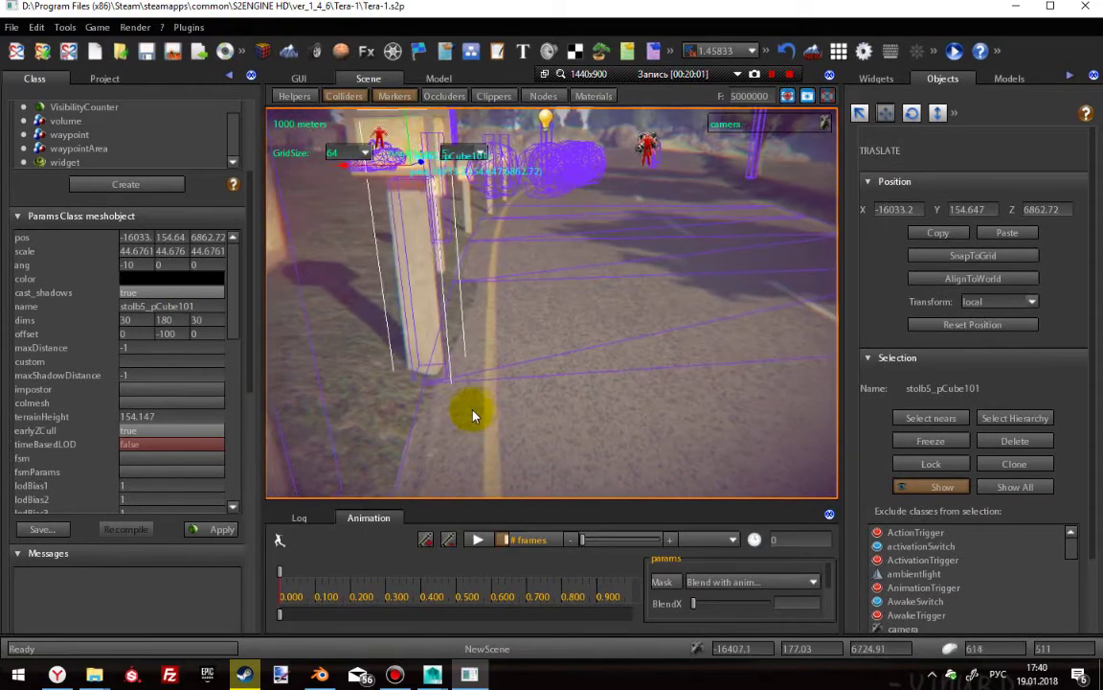
left_click(222, 539)
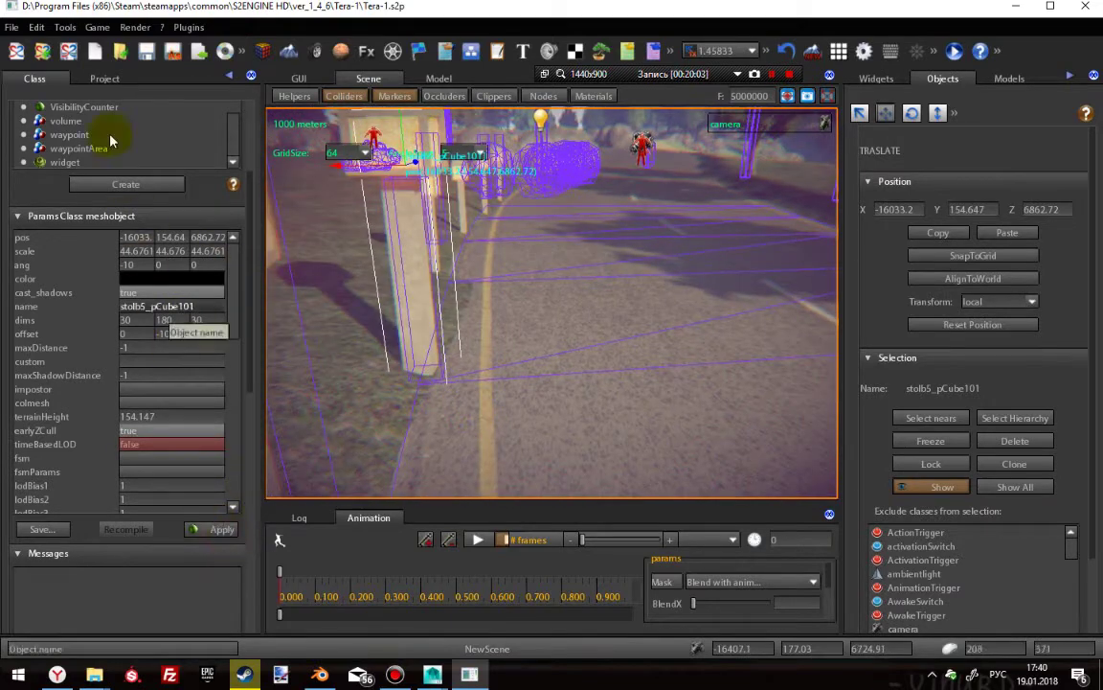
- Run the game again, walk along the road to the enlarged post to test the widened collision box, and stop the game
left_click(952, 51)
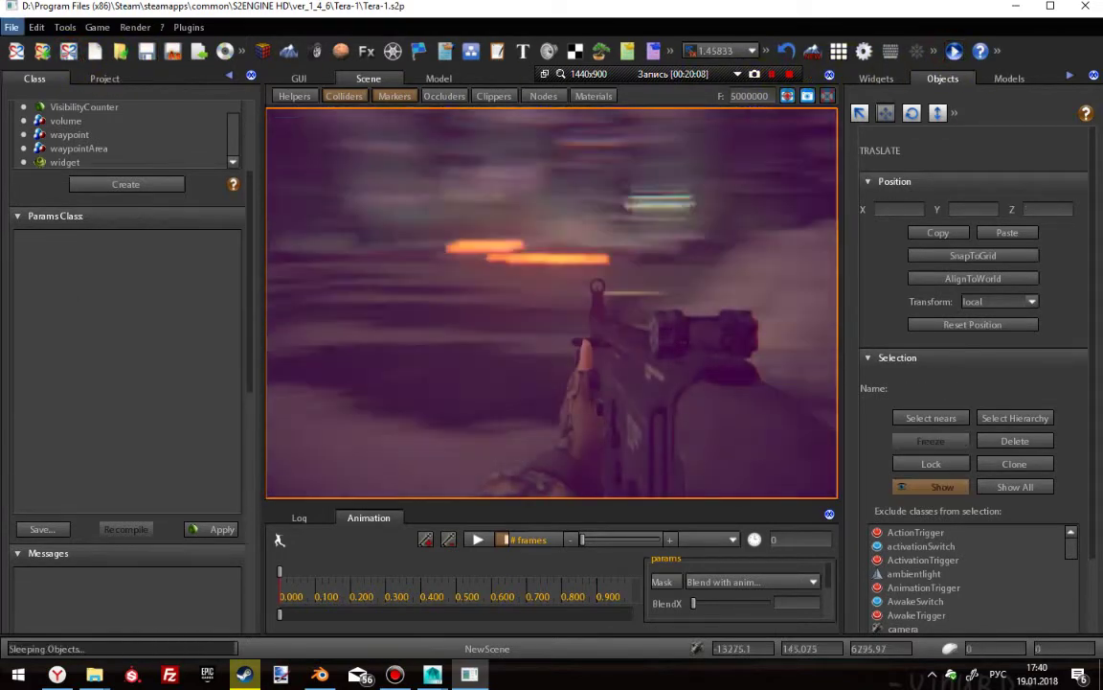
key("w")
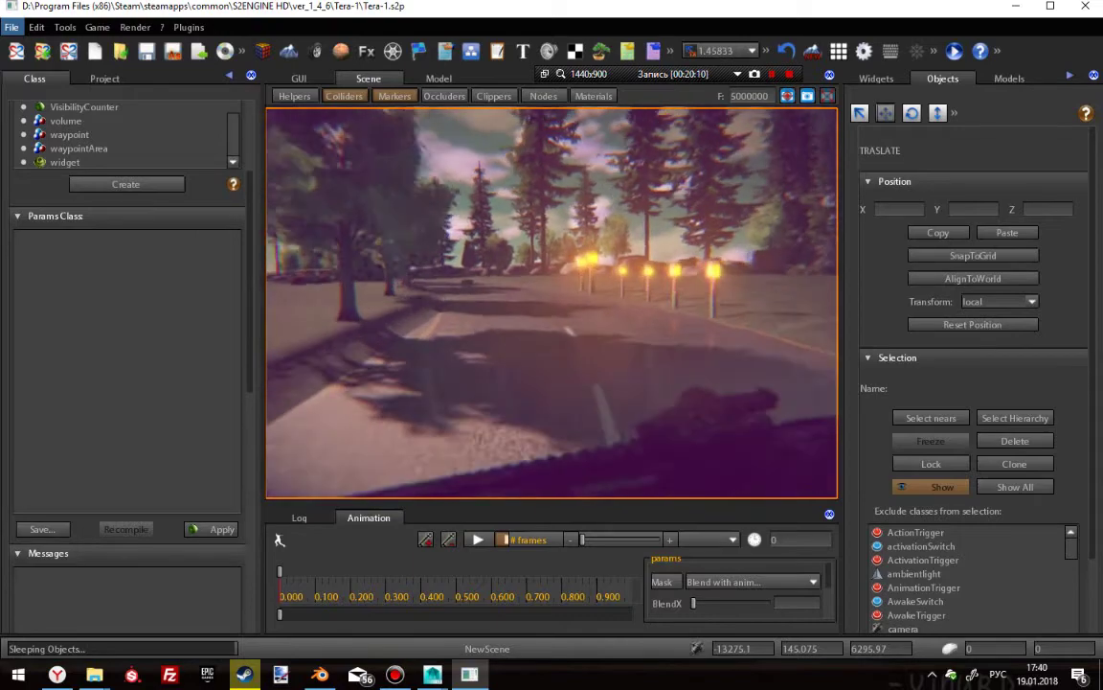
key("w")
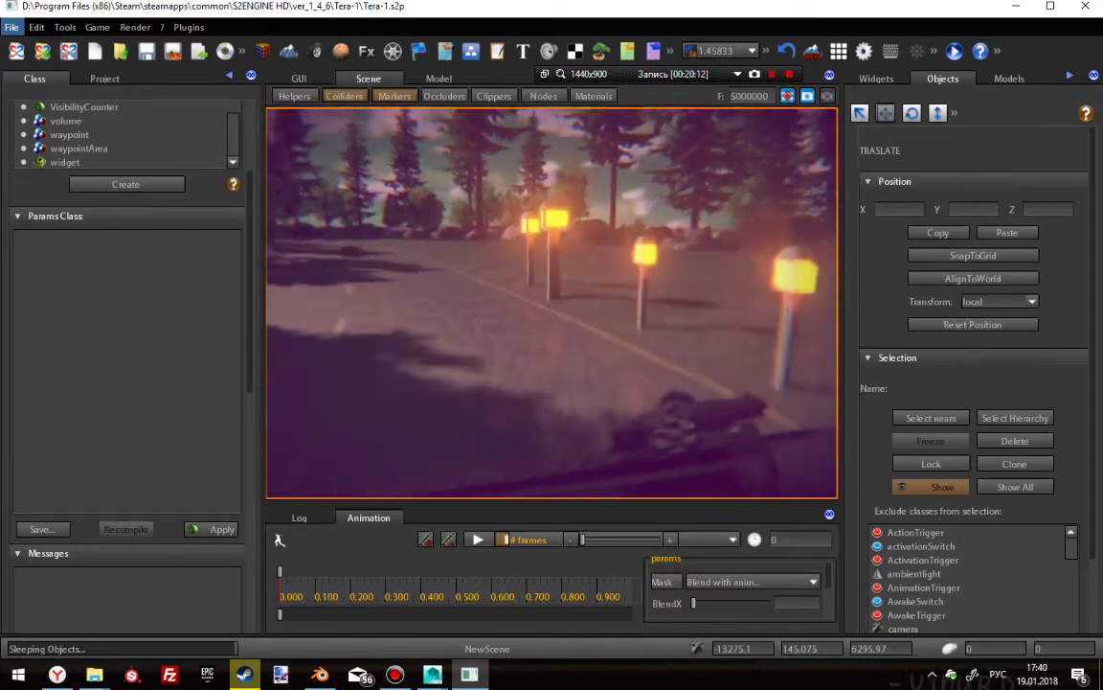
key("w")
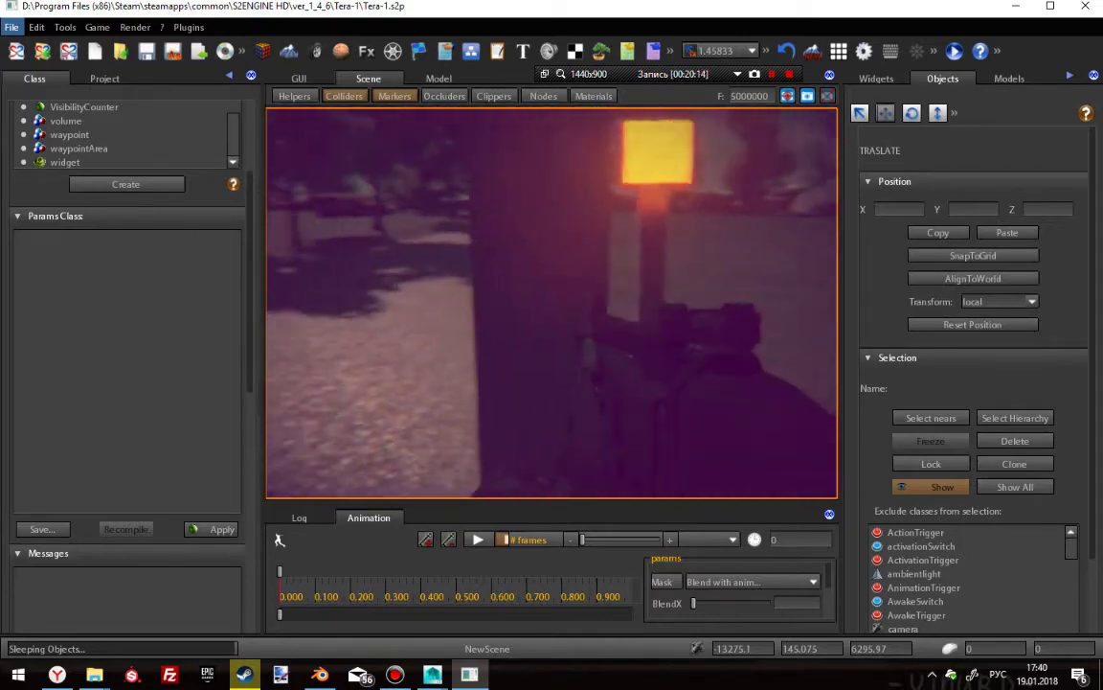
key("w")
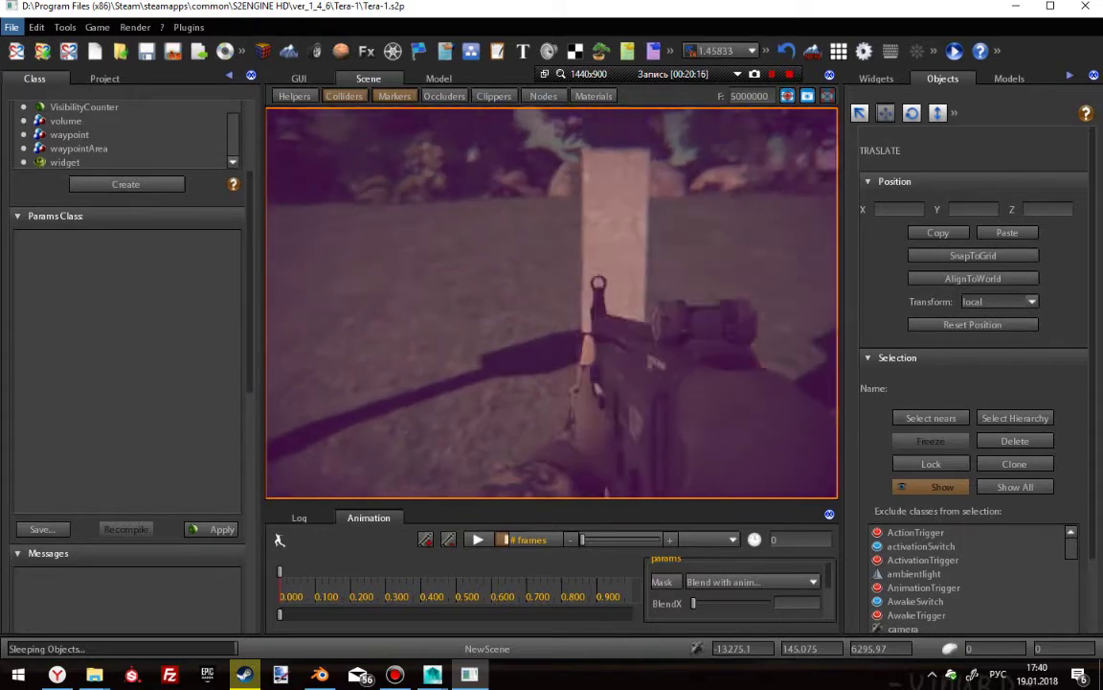
key("w")
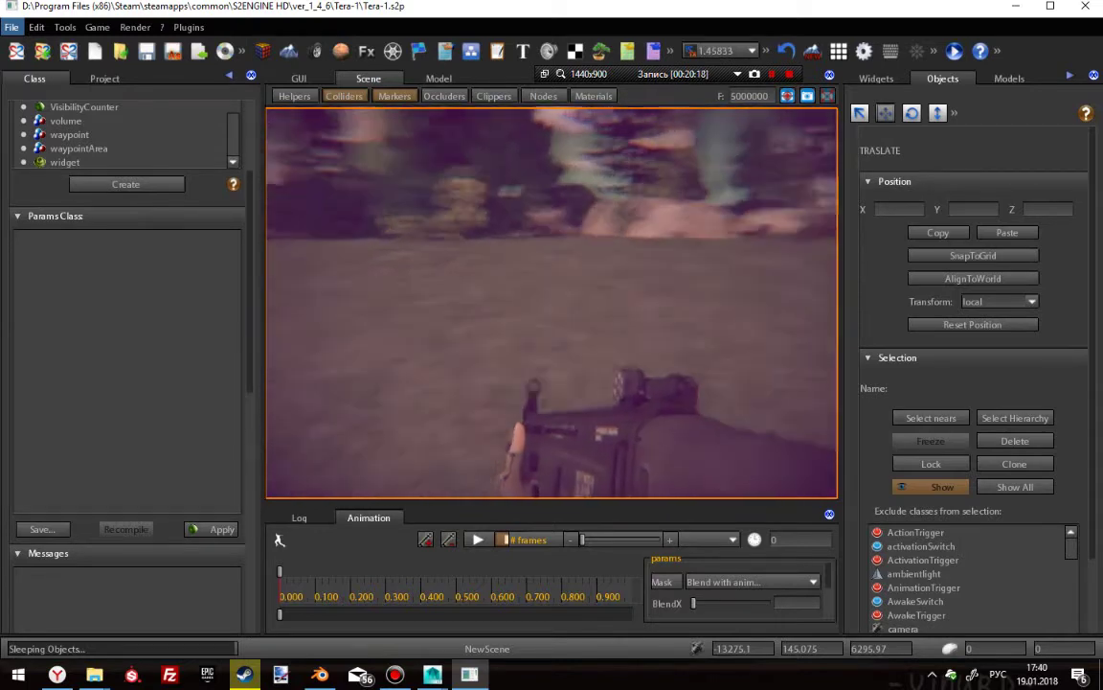
key("w")
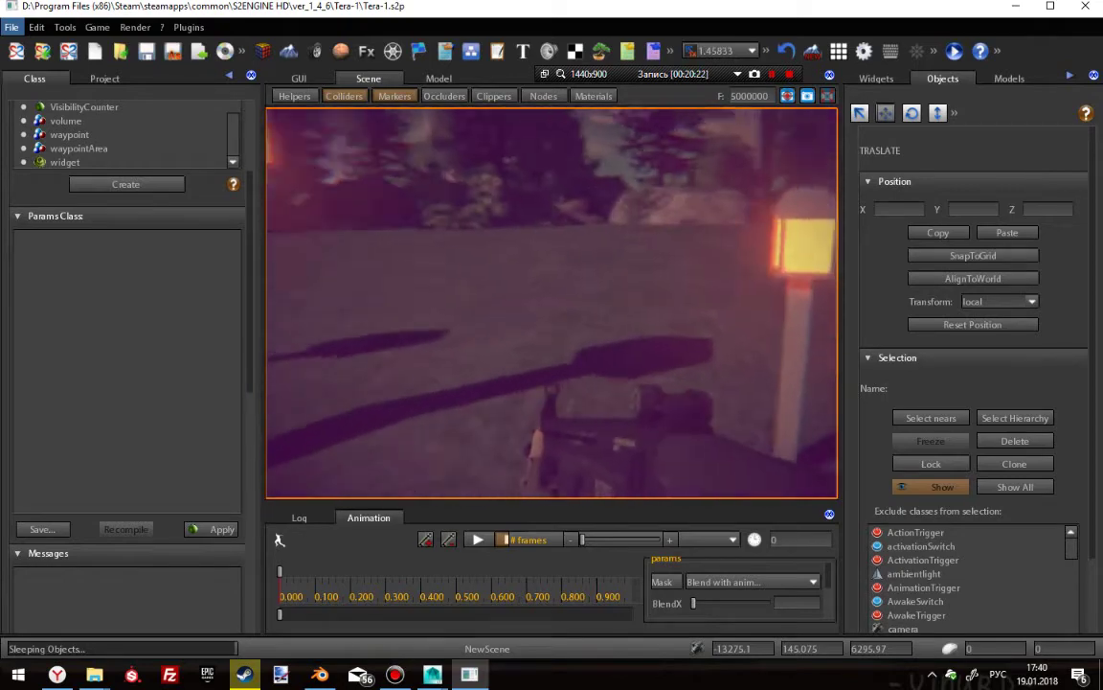
key("Escape")
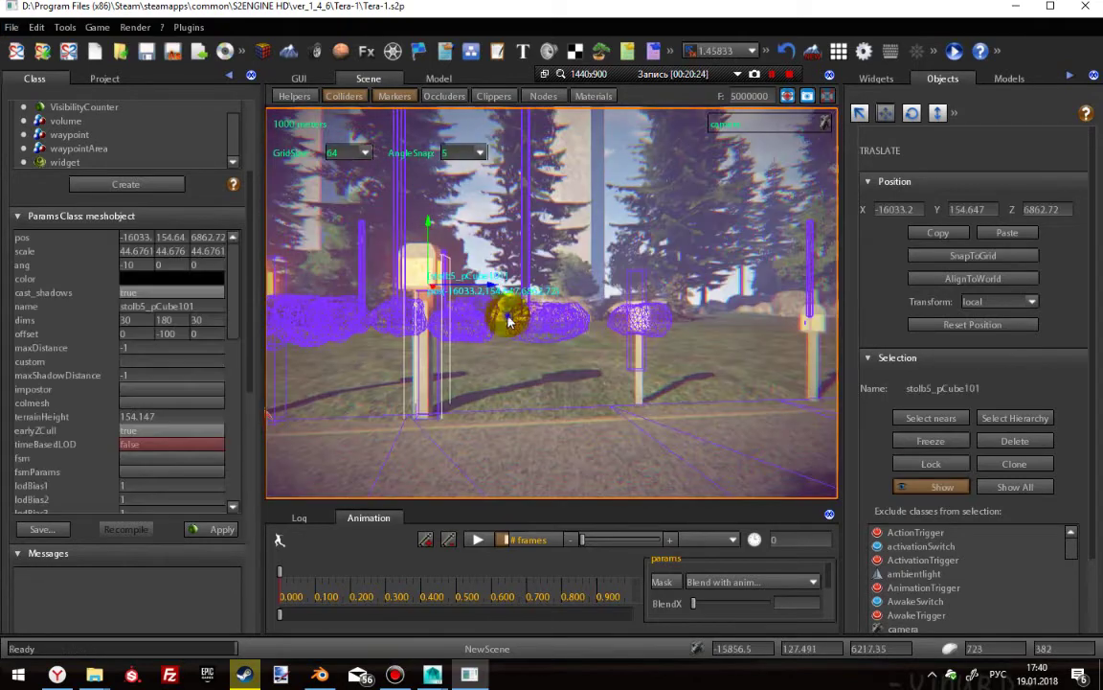
- Move the meshobject06 post away from its hidden collider onto the road, to about Z 6372
middle_click_drag(510, 315, 588, 323)
left_click(588, 324)
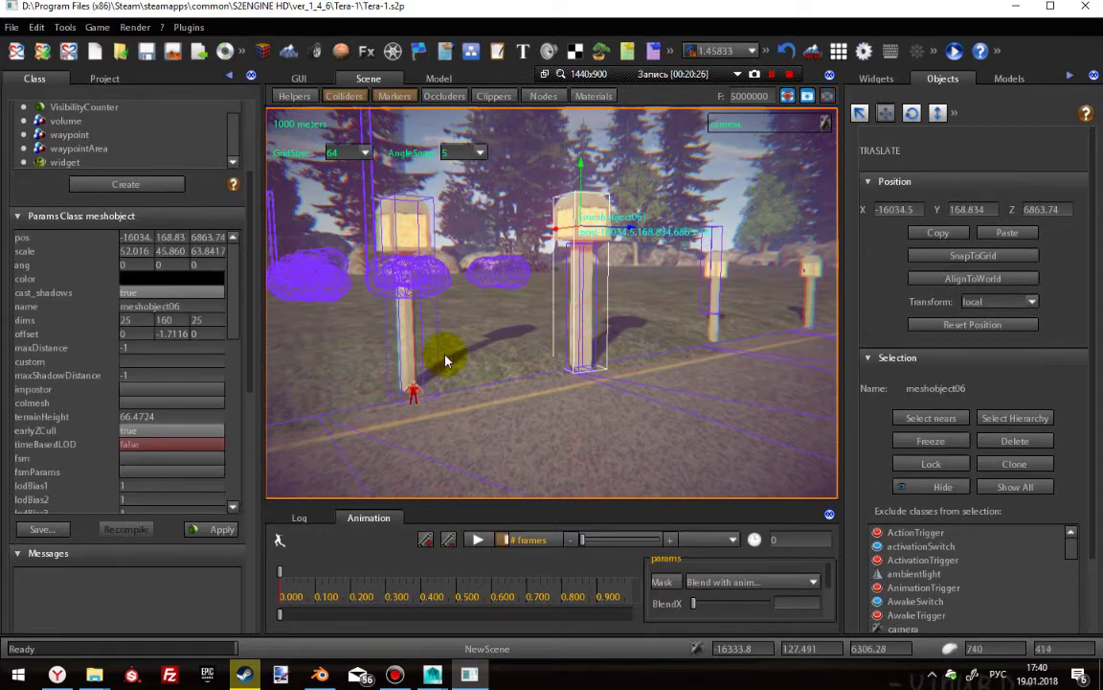
middle_click_drag(445, 360, 559, 335)
left_click_drag(526, 281, 618, 309)
right_click_drag(640, 375, 998, 7)
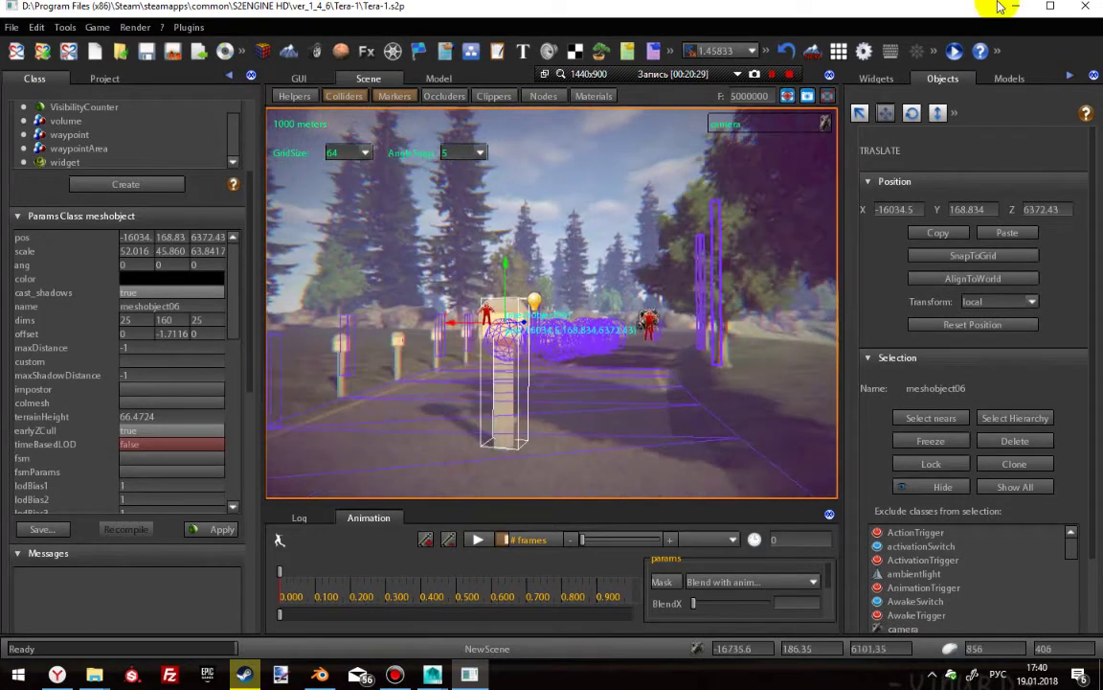
- Scale the meshobject06 post across the road to a Z scale of about 214
left_click(940, 115)
left_click_drag(448, 321, 340, 325)
scroll(119, 349, "down", 4)
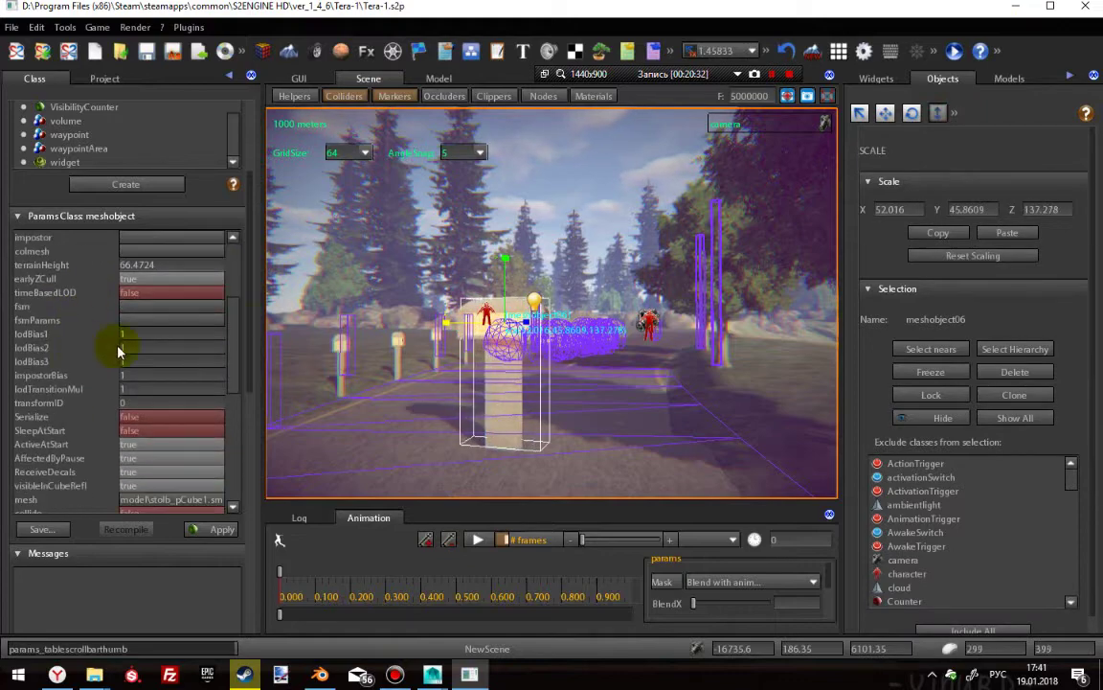
left_click_drag(443, 328, 335, 328)
left_click_drag(249, 287, 248, 339)
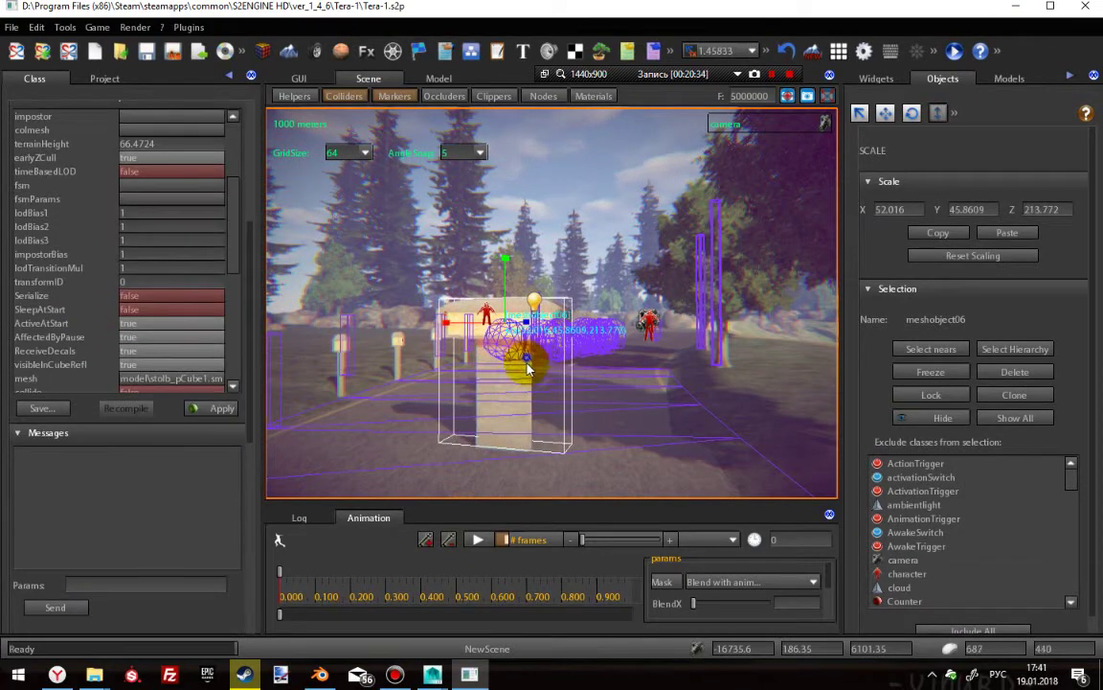
- Stretch the meshobject06 post into a barrier across the road, scaling it to about Y 57 and Z 904
mouse_move(526, 360)
middle_mouse_down()
mouse_move(538, 434)
mouse_move(526, 370)
middle_mouse_up()
scroll(538, 434, "down", 3)
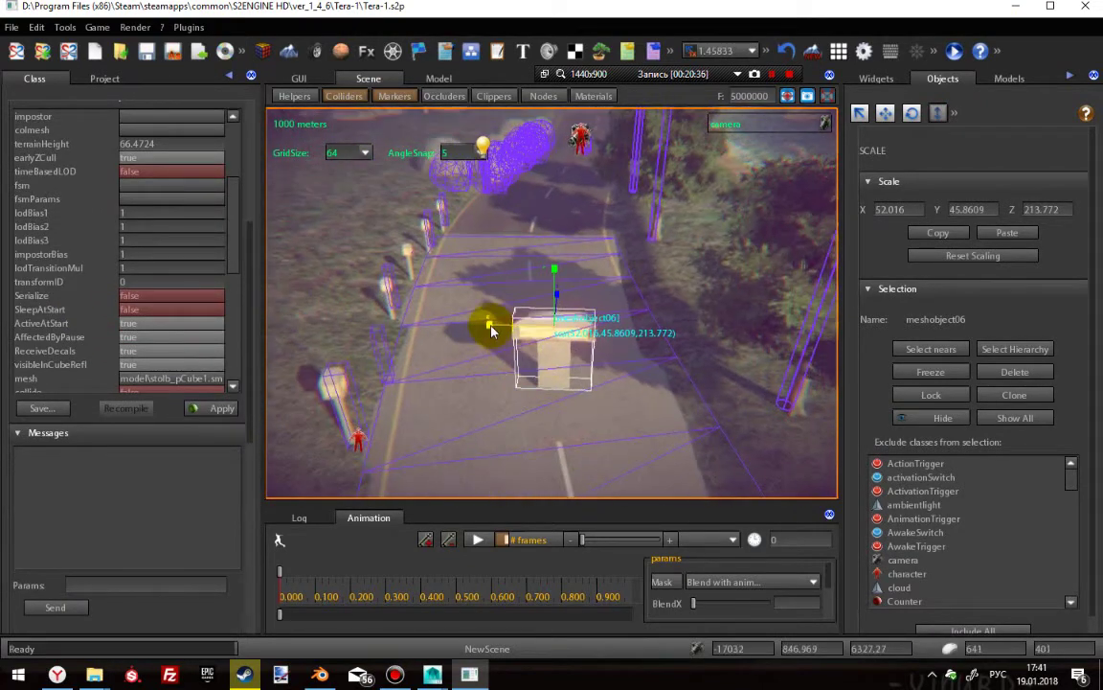
left_click_drag(492, 331, 367, 332)
left_click_drag(491, 331, 403, 332)
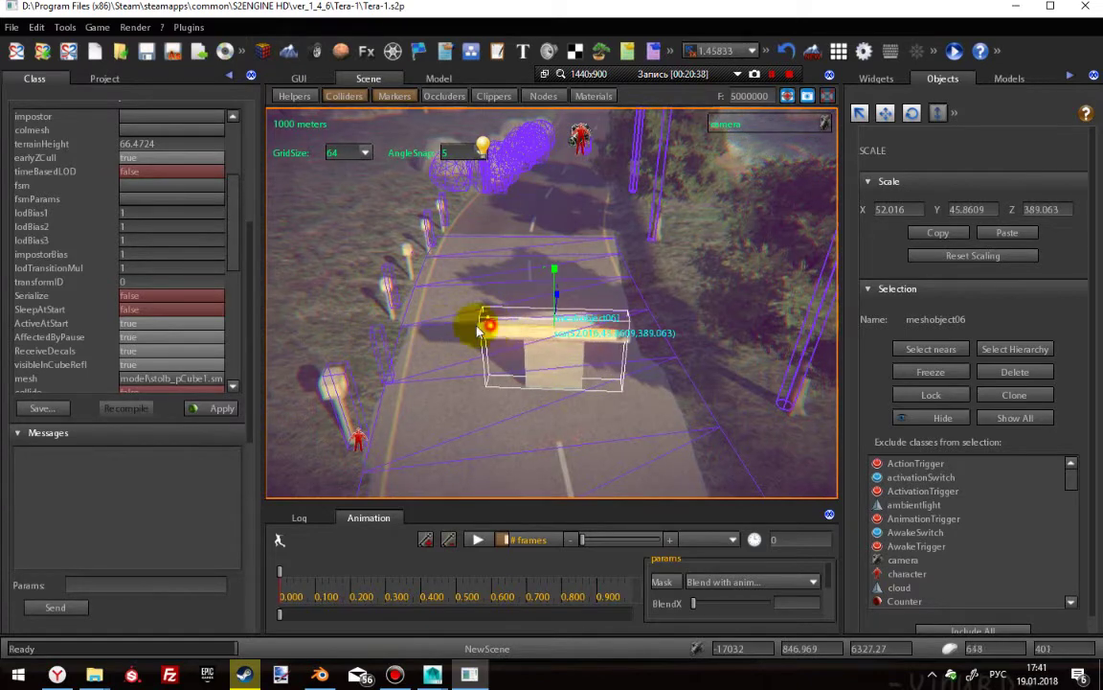
mouse_move(477, 331)
left_mouse_down()
mouse_move(515, 335)
mouse_move(462, 327)
left_mouse_up()
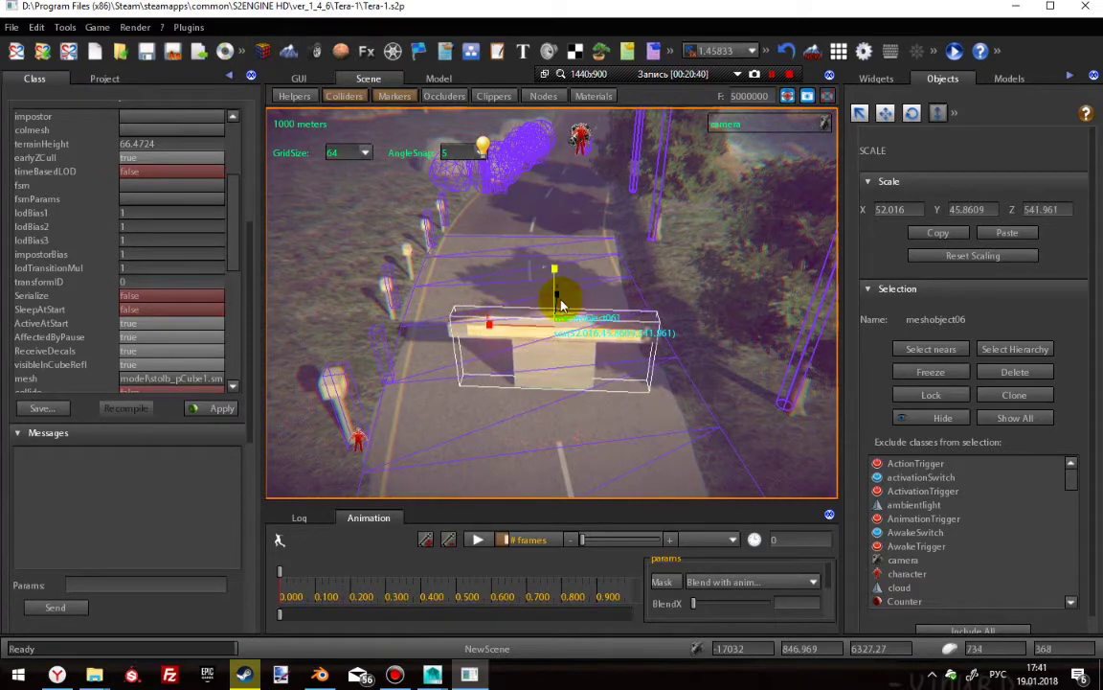
left_click_drag(557, 294, 563, 295)
left_click_drag(489, 330, 407, 332)
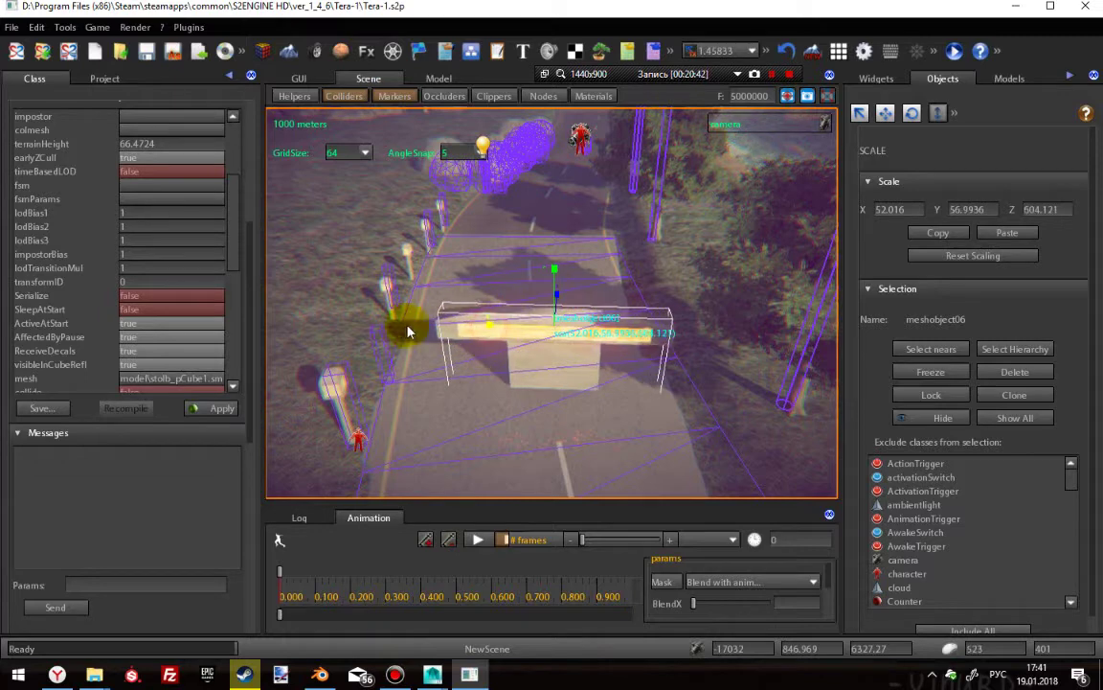
left_click_drag(494, 331, 405, 332)
left_click_drag(496, 326, 382, 318)
left_click_drag(496, 326, 398, 325)
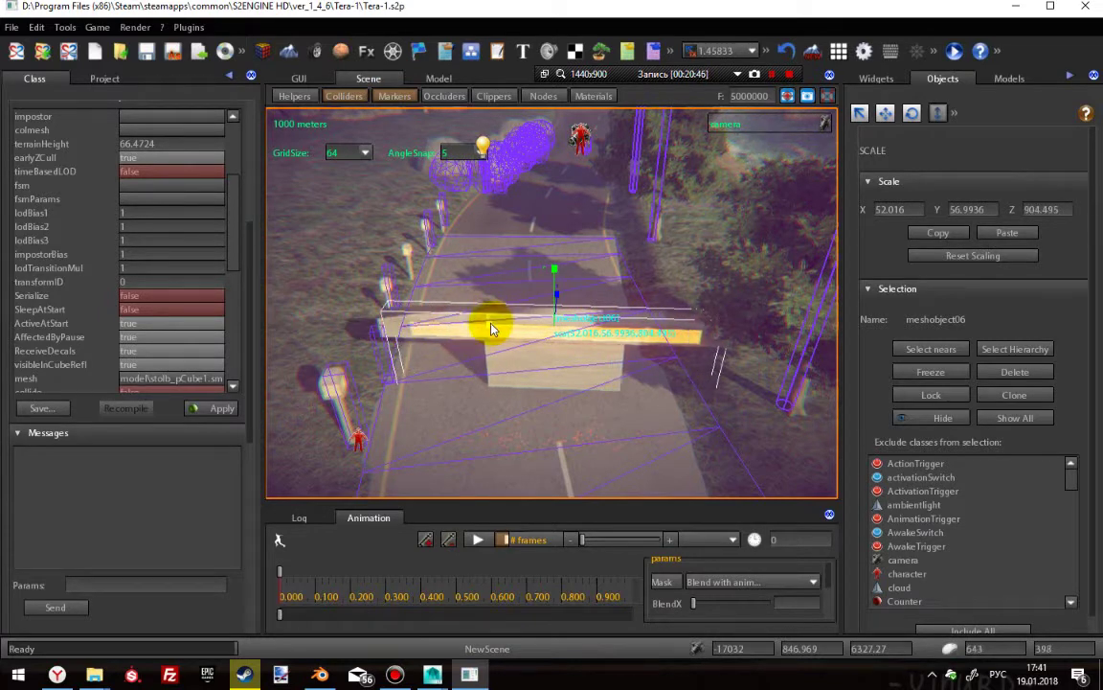
- Shorten the meshobject06 barrier to a Z scale of about 387 and extend it across the road with pasted copies
left_click_drag(491, 330, 516, 333)
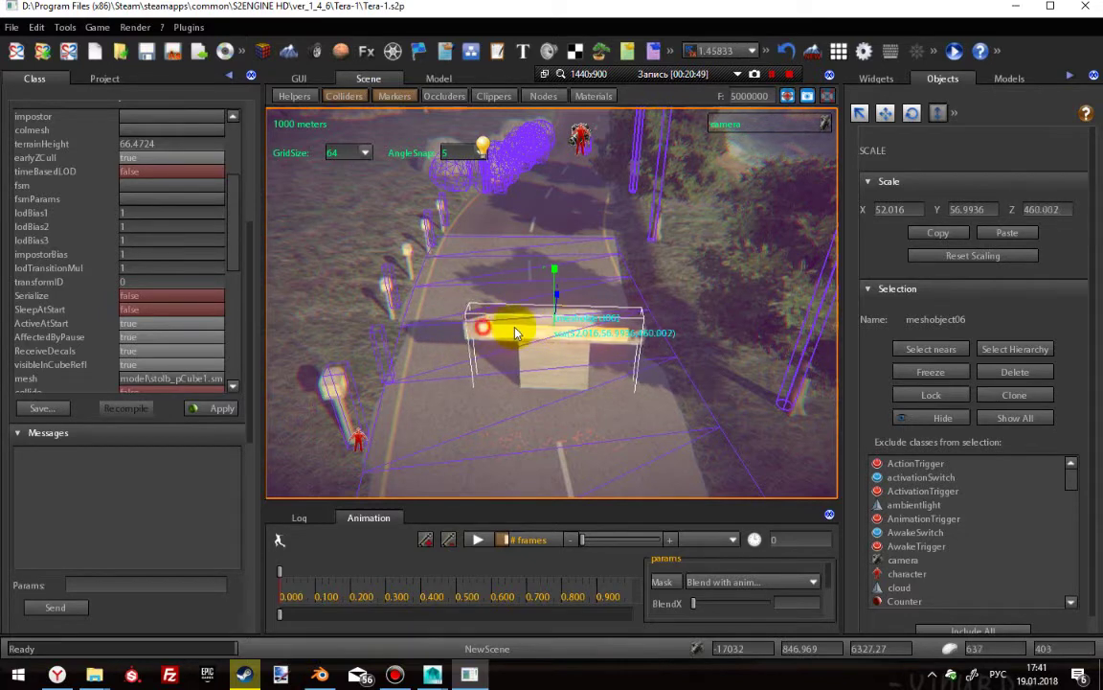
scroll(575, 345, "up", 1)
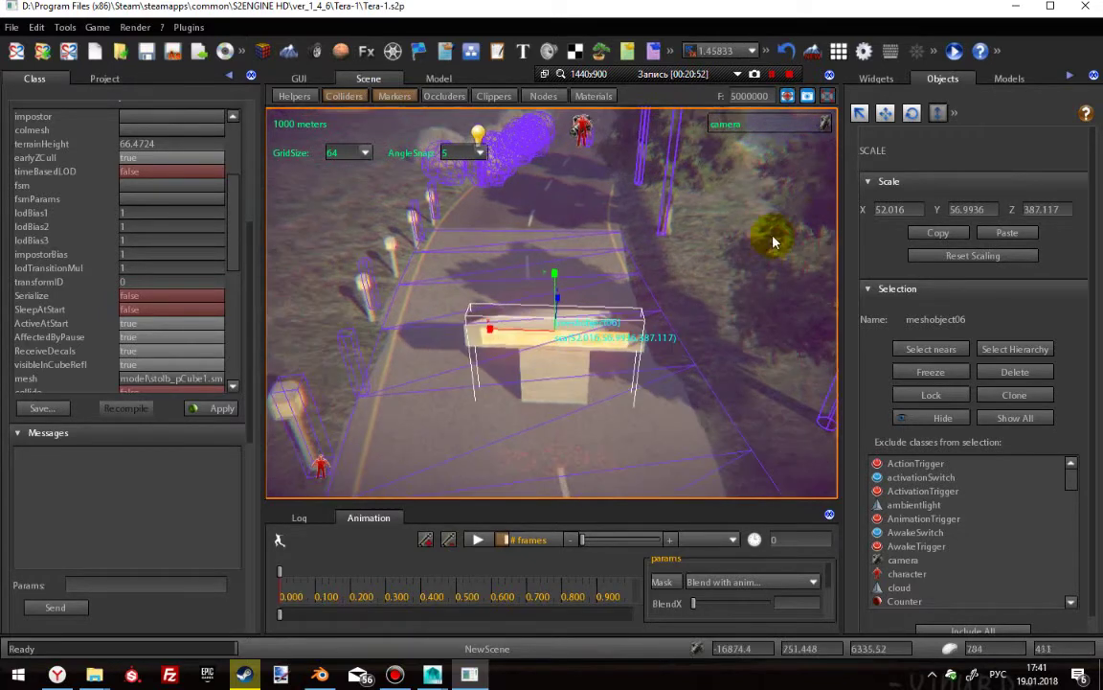
left_click(890, 113)
mouse_move(606, 333)
left_mouse_down()
mouse_move(493, 328)
mouse_move(598, 333)
mouse_move(547, 343)
mouse_move(571, 345)
mouse_move(562, 345)
mouse_move(566, 337)
mouse_move(547, 332)
mouse_move(386, 331)
left_mouse_up()
key("ctrl+v")
- Move the hidden stolb5_pCube101 collider post to about X -16027, Z 6828, make it visible and adjust its height
left_click(358, 368)
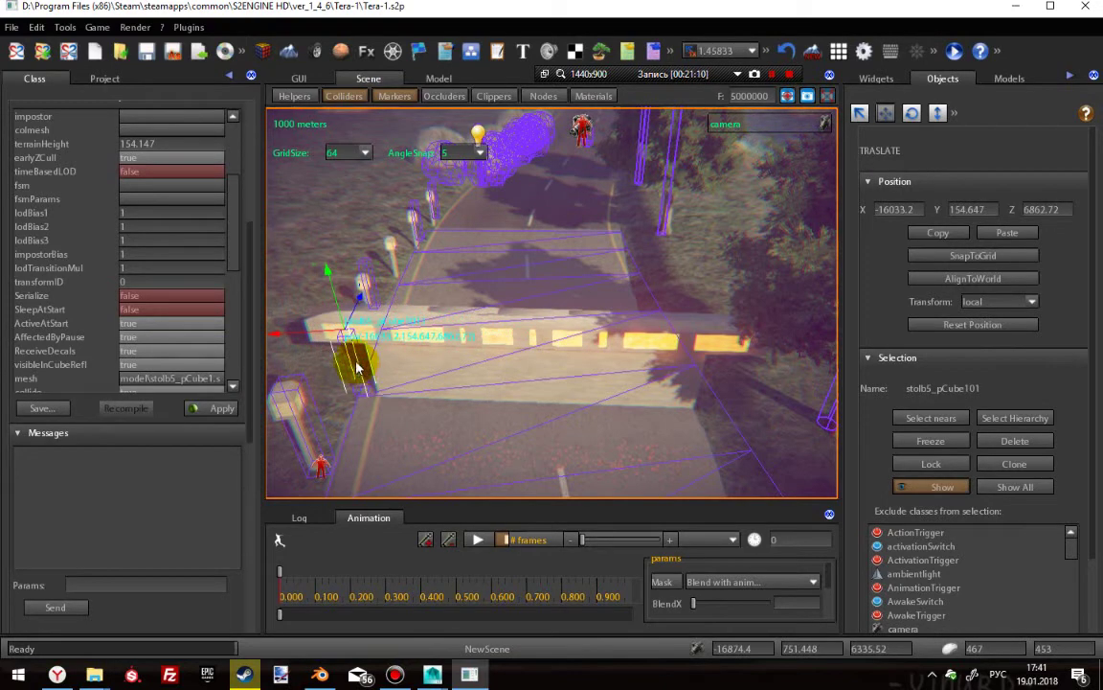
left_click_drag(285, 337, 258, 337)
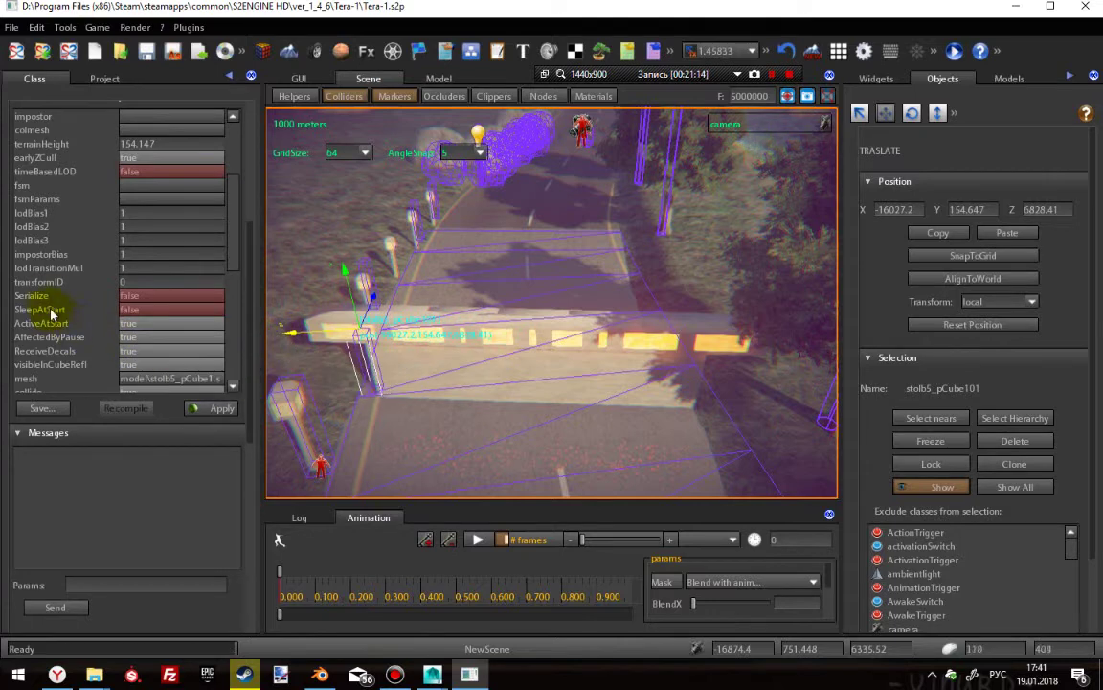
scroll(96, 293, "down", 2)
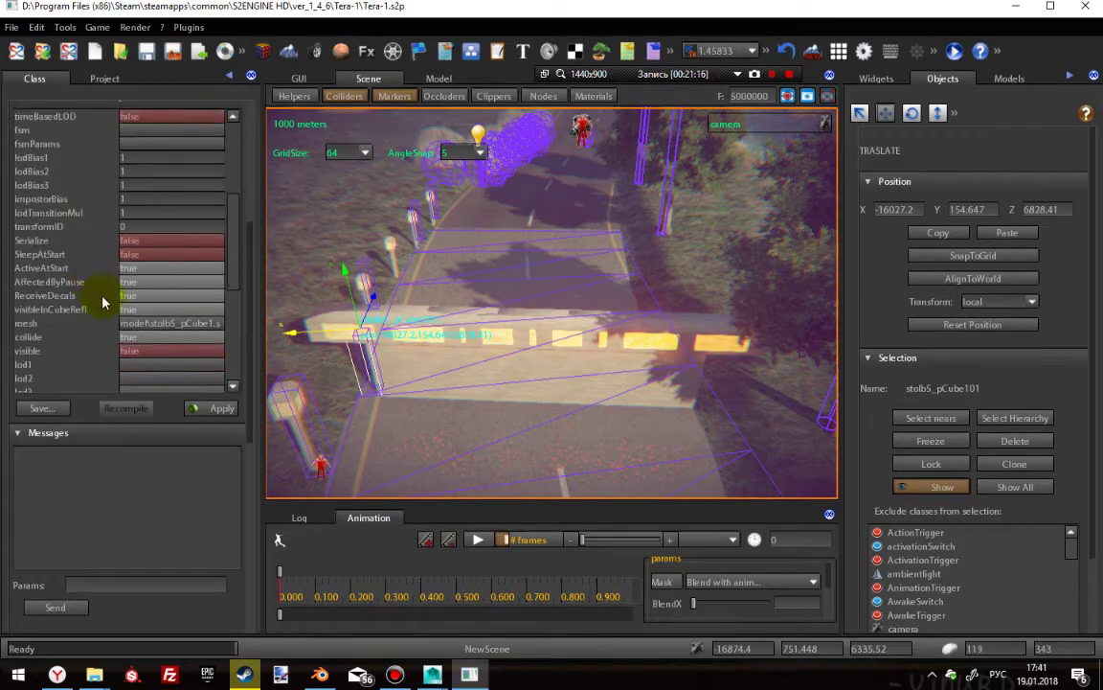
left_click(189, 350)
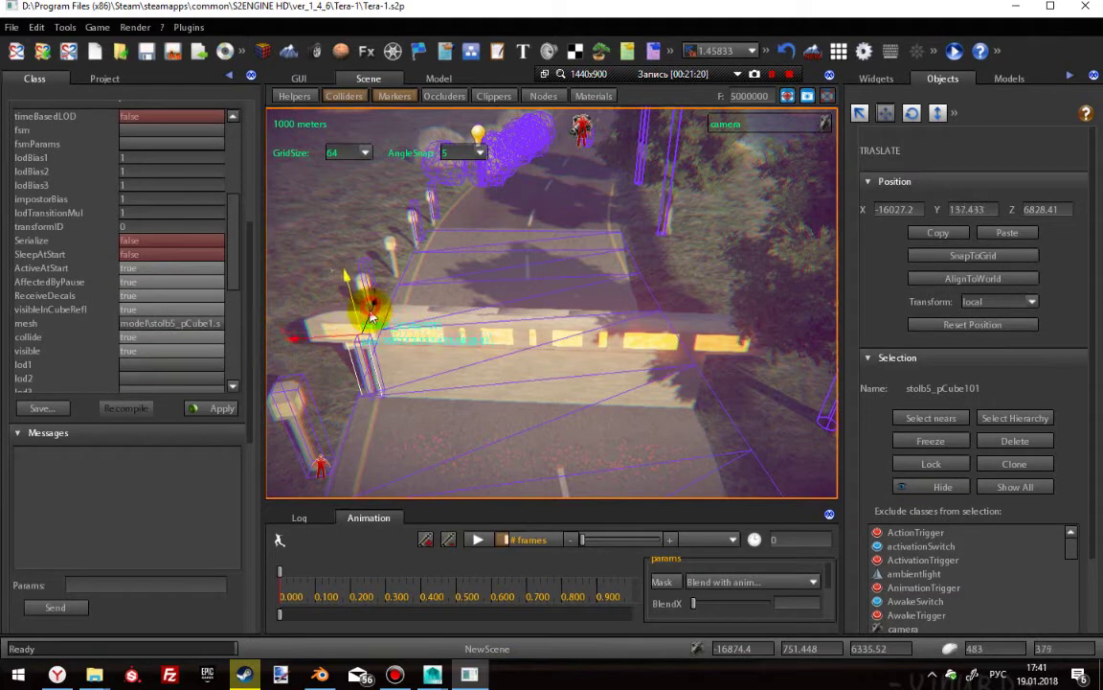
left_click_drag(372, 301, 374, 305)
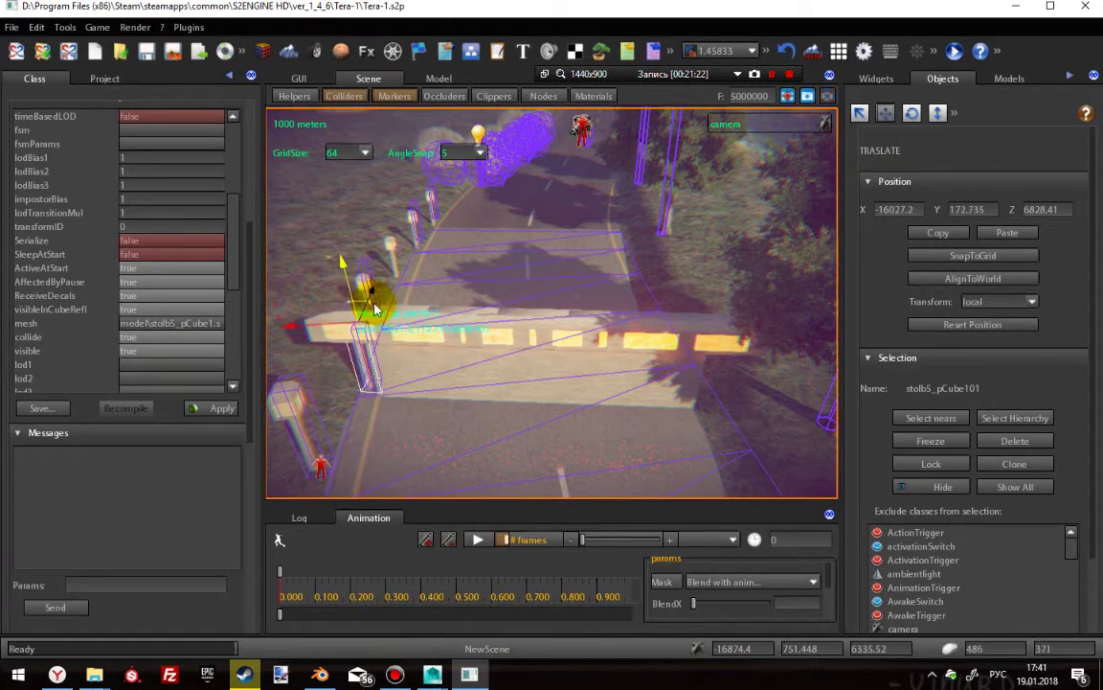
- Rotate the stolb5_pCube101 post about its vertical axis and bring it to a Y angle of 0
left_click(913, 115)
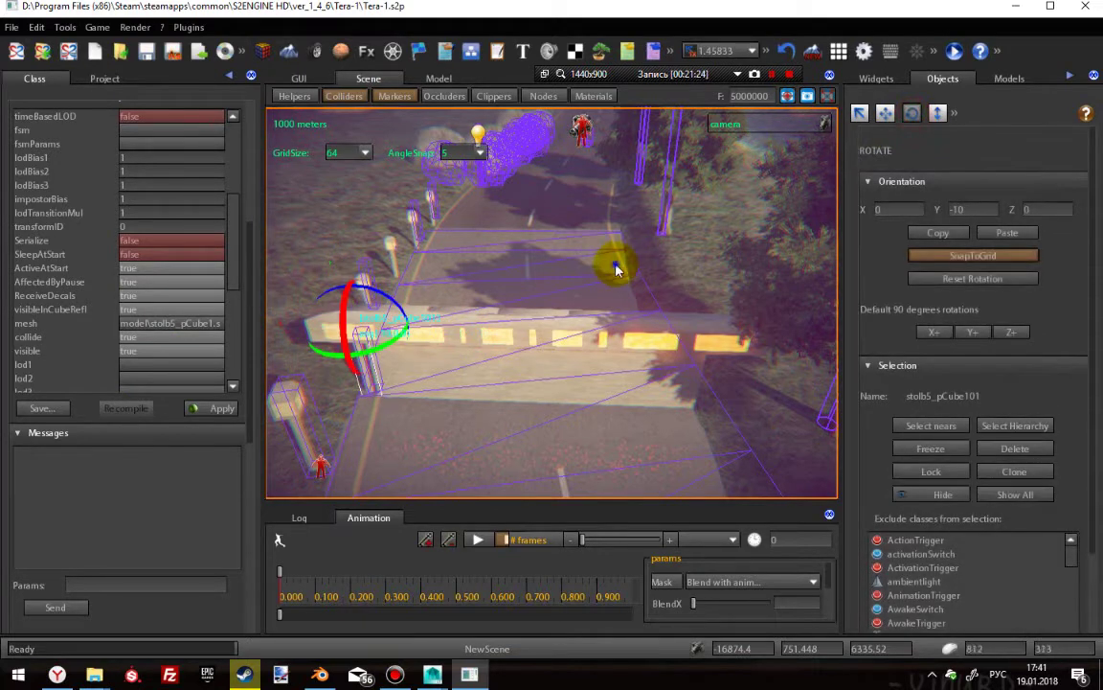
left_click_drag(392, 334, 388, 338)
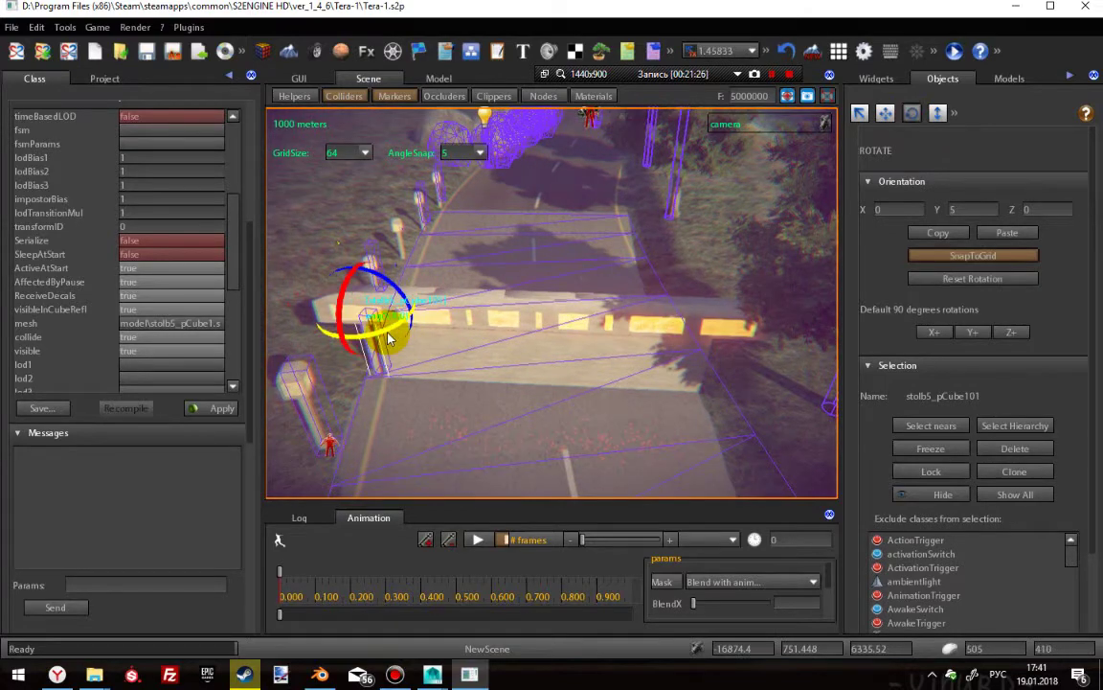
right_click_drag(495, 340, 525, 324)
left_click_drag(526, 329, 654, 352)
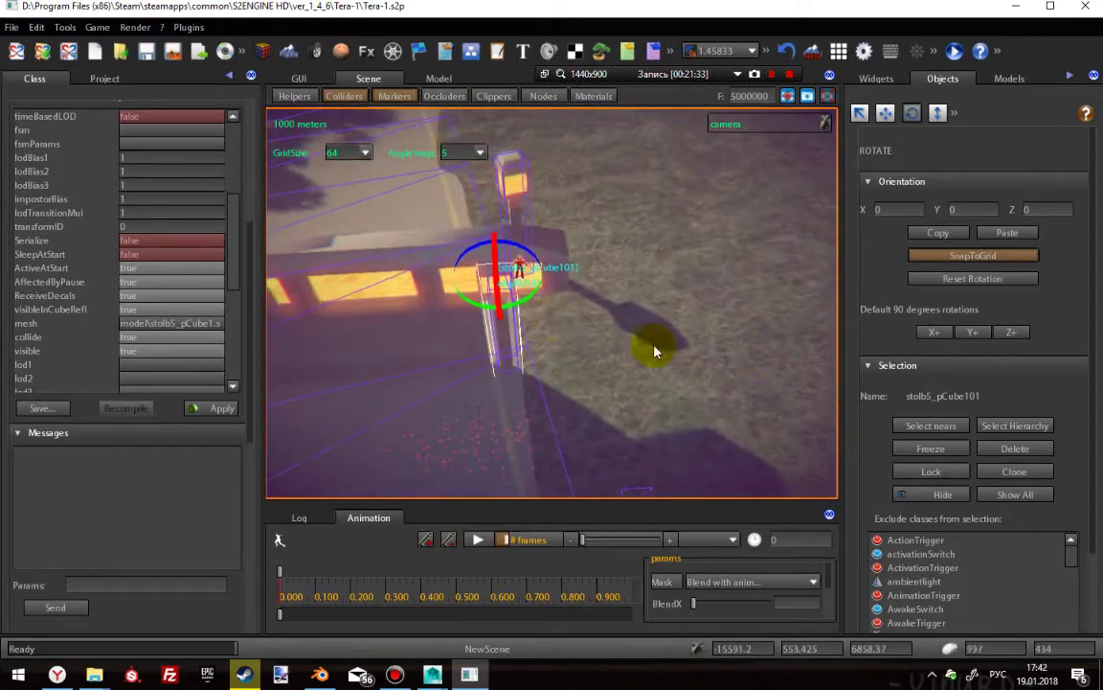
- Move the stolb5_pCube101 post along the barrier to the middle of the road, at about Z 6381
left_click(886, 116)
left_click_drag(554, 272, 410, 286)
right_click_drag(501, 320, 447, 342)
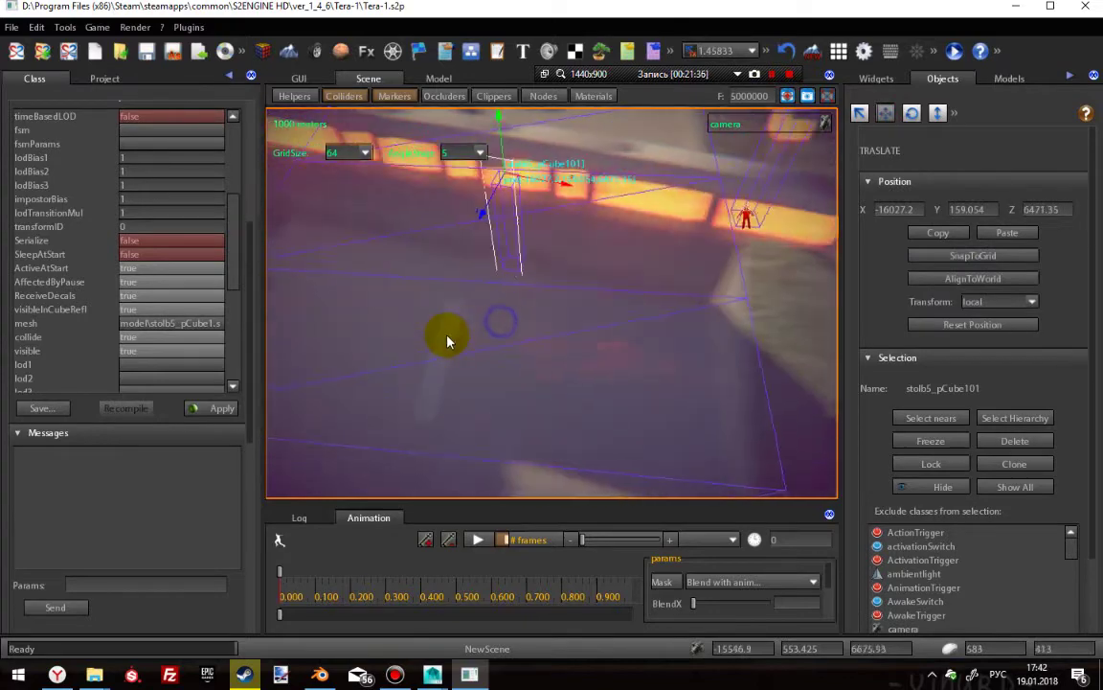
left_click_drag(447, 340, 561, 297)
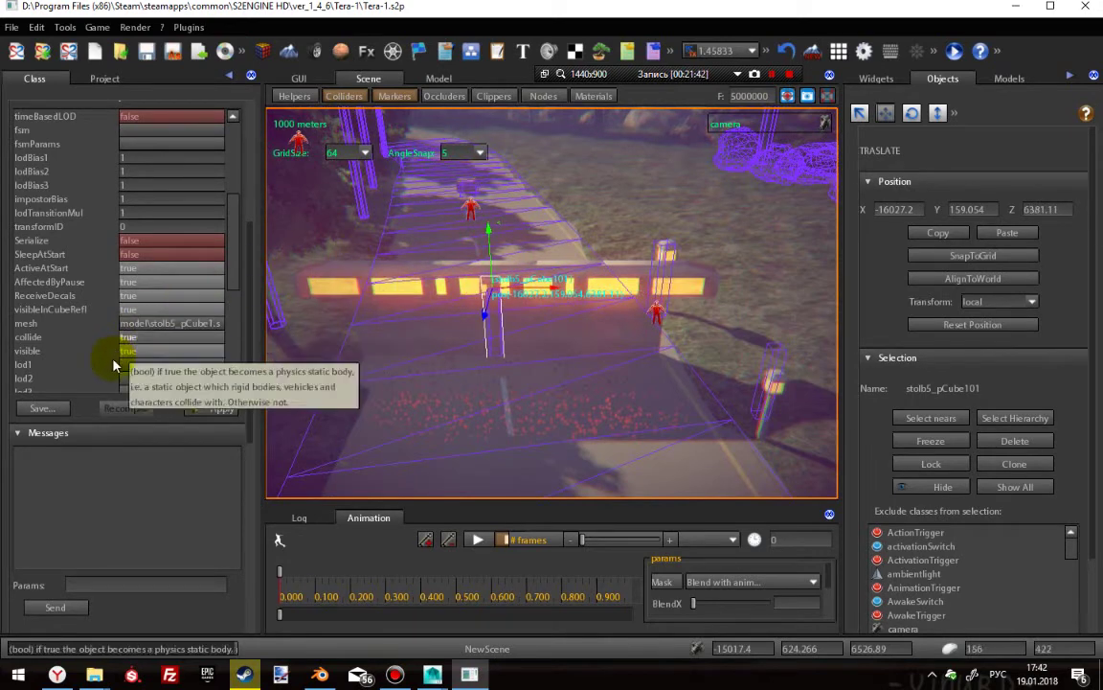
- Set the stolb5_pCube101 collision box dims to 50, 180 and 800, and center it on the barrier at about Z 6415
scroll(95, 223, "up", 5)
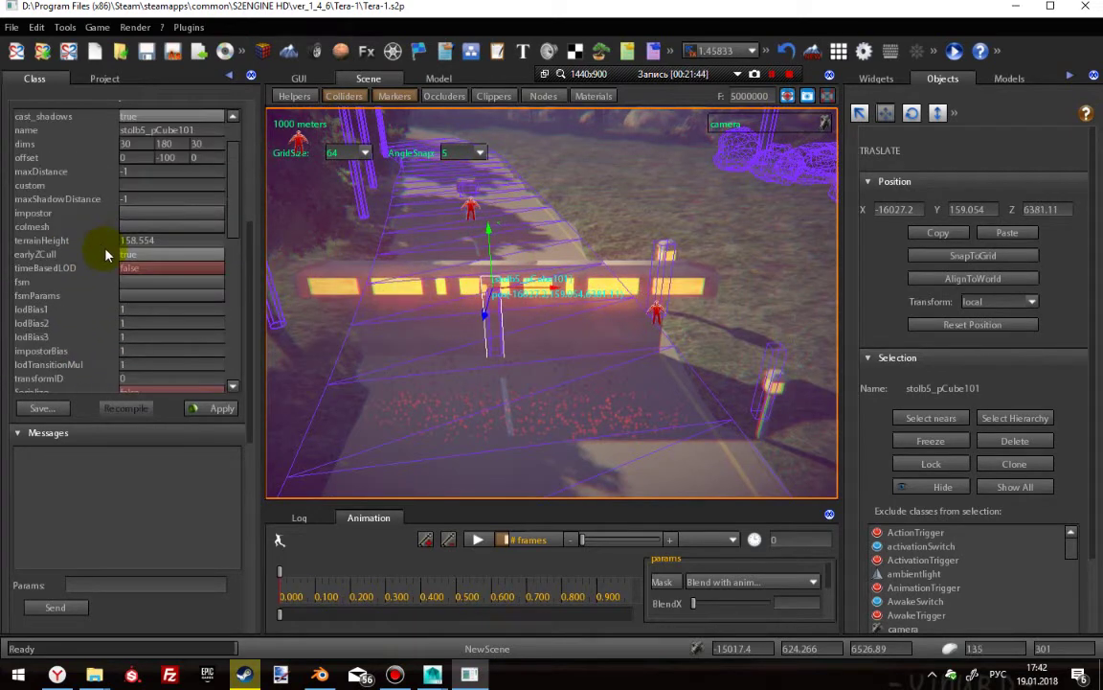
left_click(146, 199)
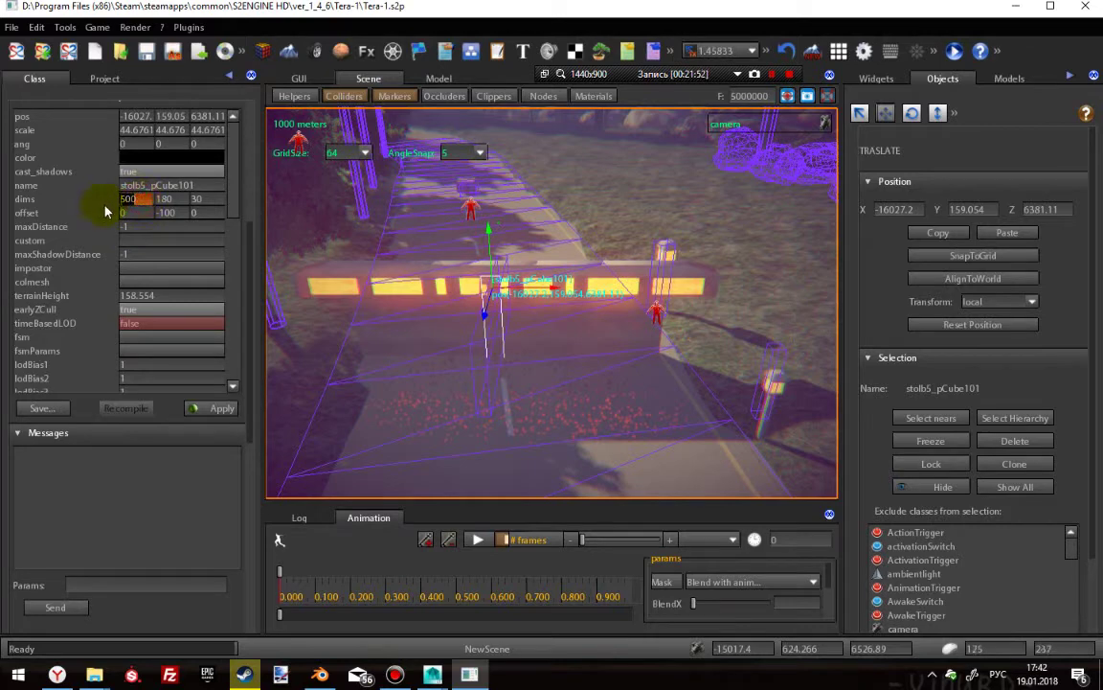
type("50")
key("Return")
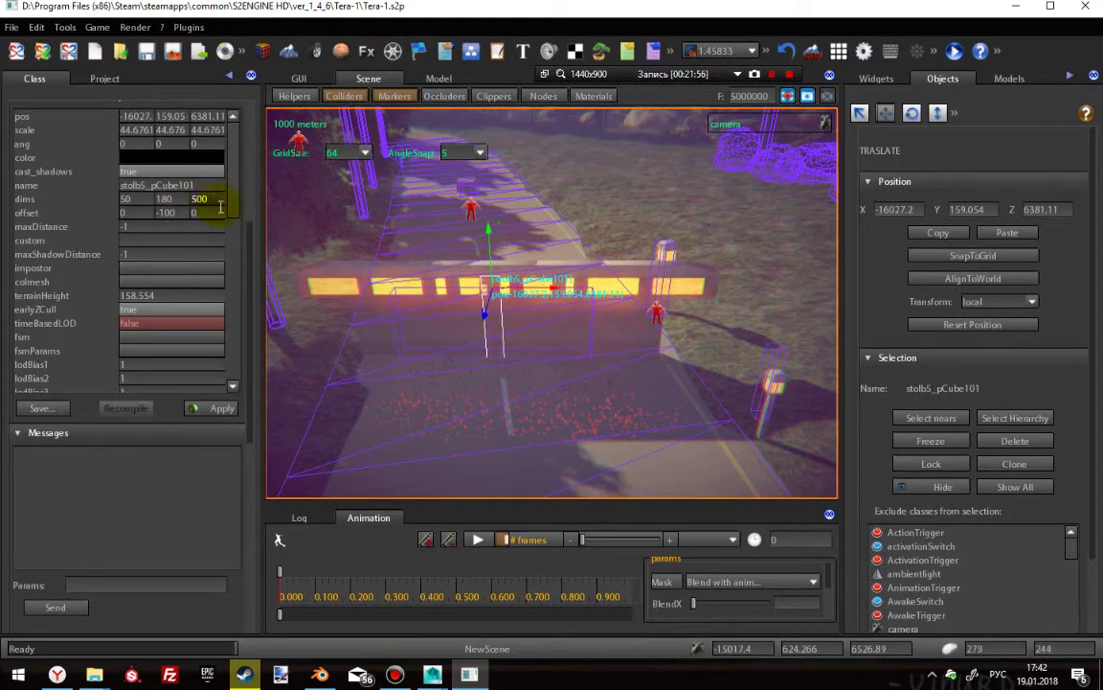
key("Return")
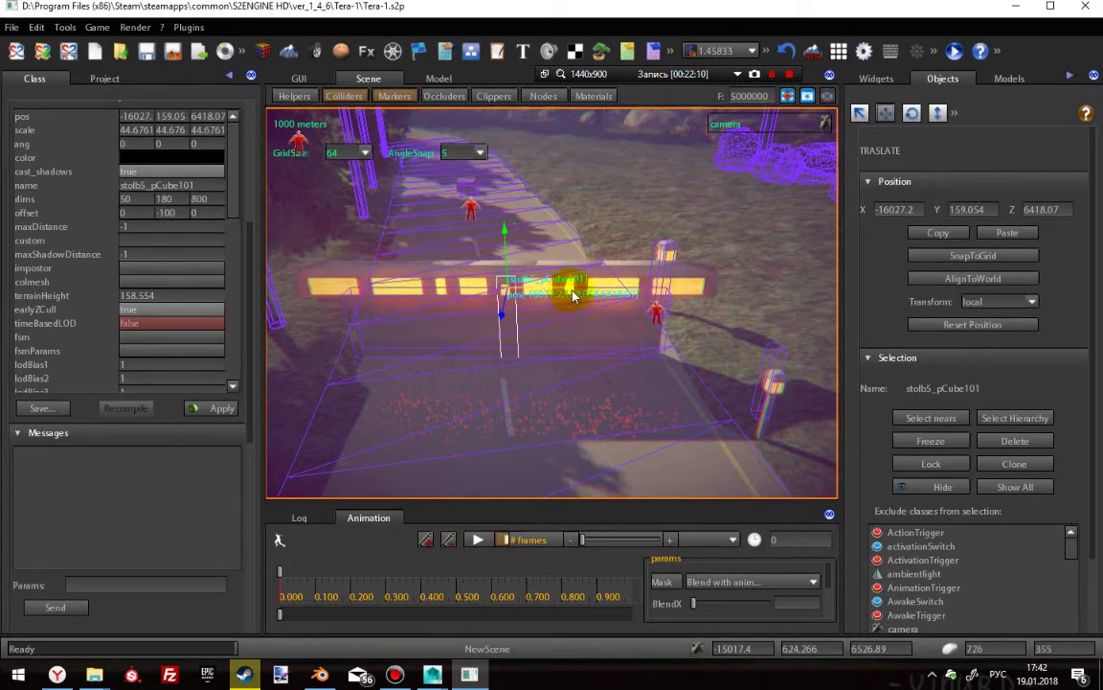
right_click_drag(550, 369, 523, 307)
scroll(524, 307, "up", 3)
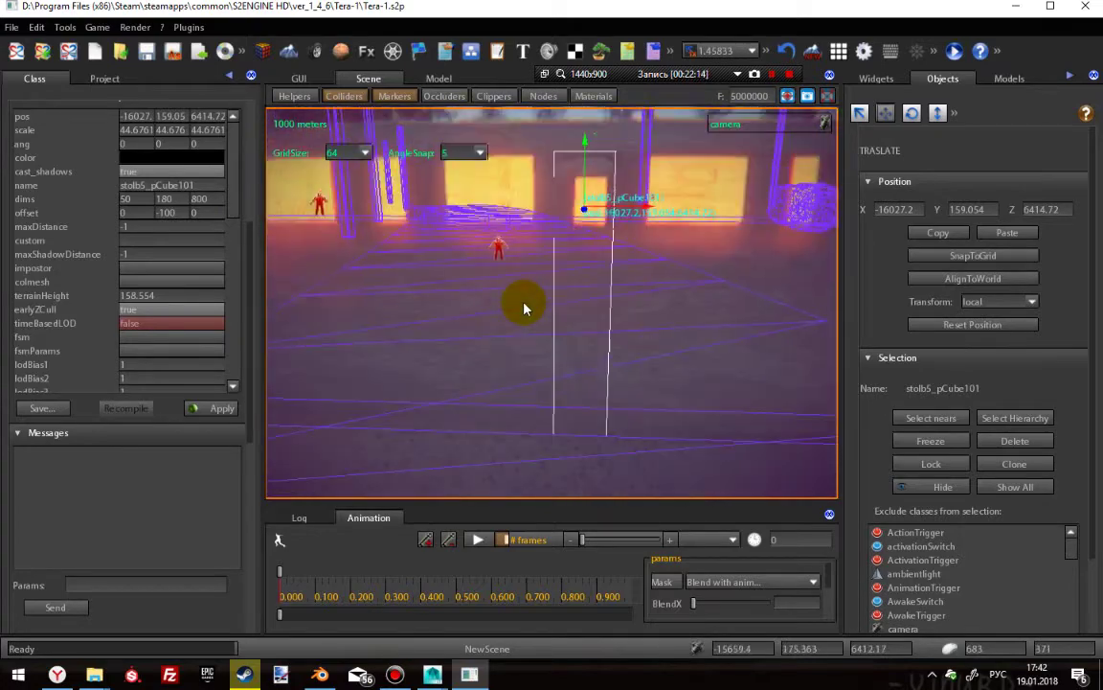
scroll(524, 307, "down", 7)
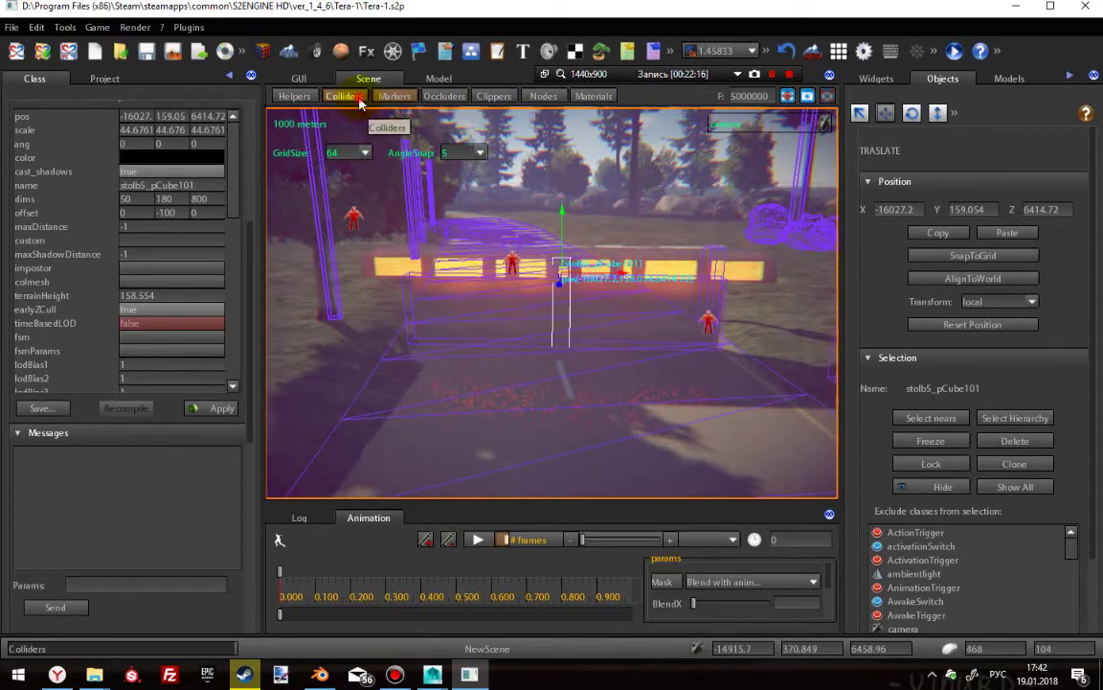
- Turn off the collider display to inspect the post inside the barrier, and set the visible property of stolb5_pCube101 to false
left_click(360, 103)
left_click(685, 179)
right_click_drag(641, 303, 628, 221)
scroll(647, 286, "up", 4)
left_click(634, 223)
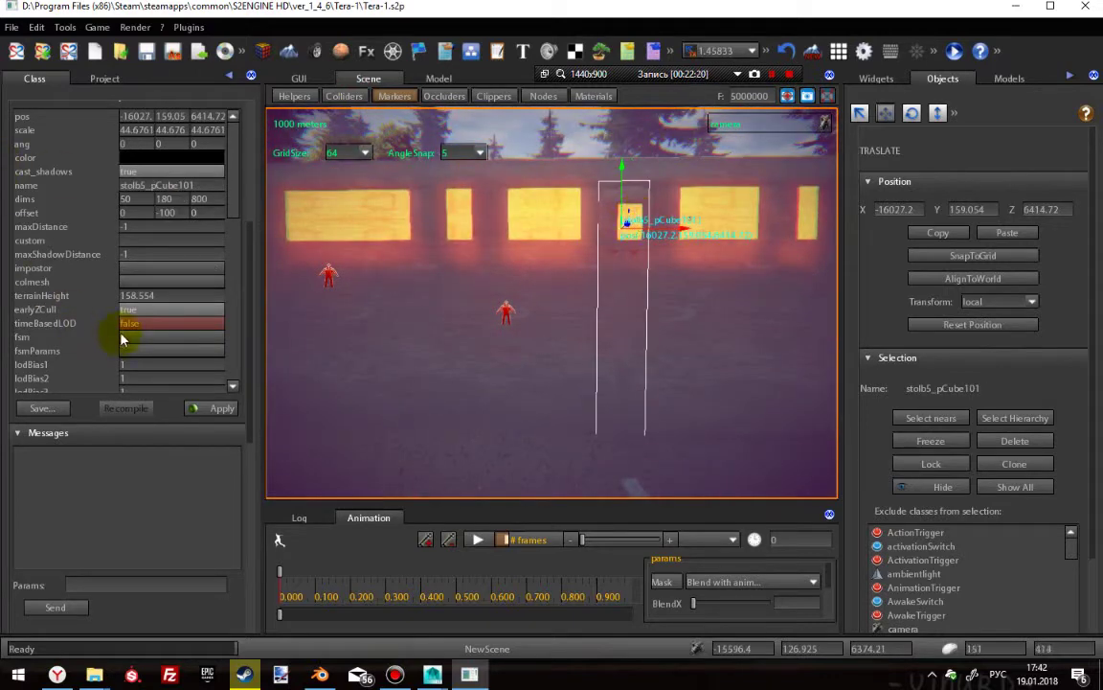
right_click_drag(545, 258, 555, 271)
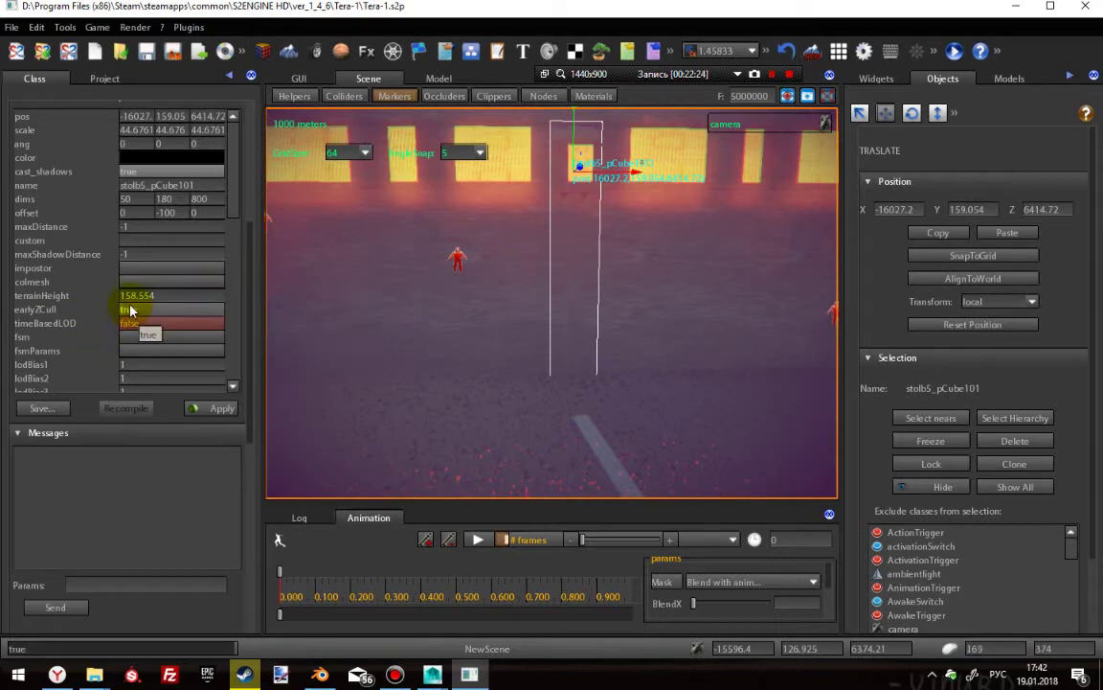
scroll(153, 316, "down", 5)
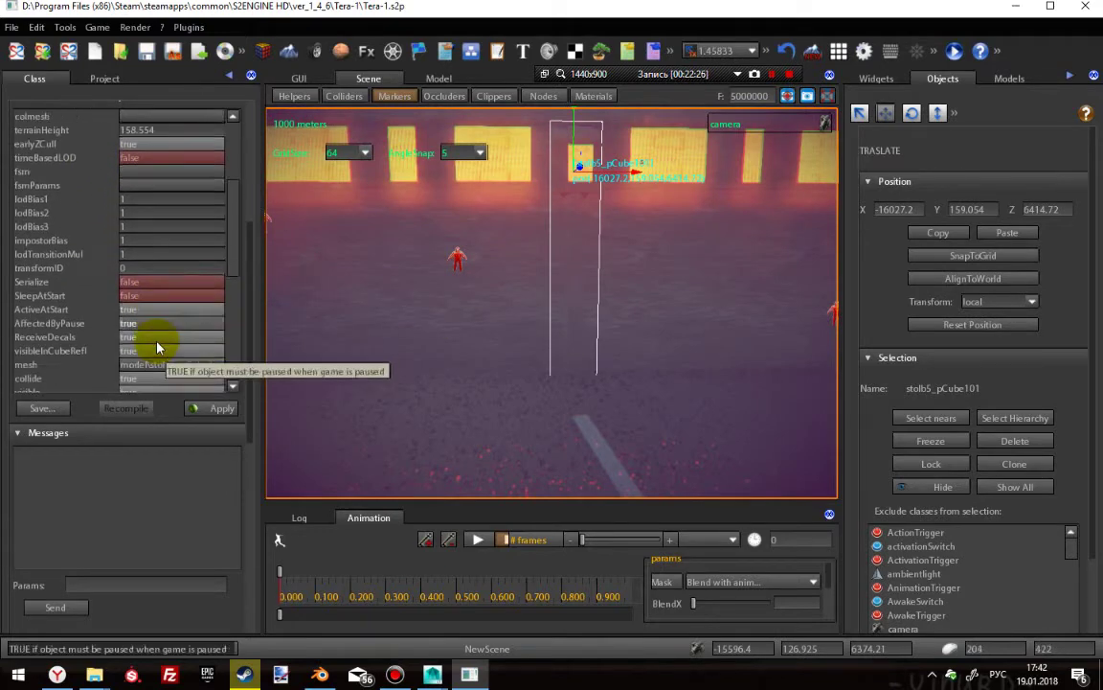
left_click(138, 364)
mouse_move(670, 256)
right_mouse_down()
mouse_move(655, 288)
mouse_move(675, 313)
mouse_move(773, 317)
mouse_move(655, 251)
right_mouse_up()
- Turn the collider display back on and align the stolb5_pCube101 collider with the barrier at about X -16041
left_click(347, 98)
mouse_move(573, 272)
right_mouse_down()
mouse_move(577, 295)
mouse_move(560, 264)
right_mouse_up()
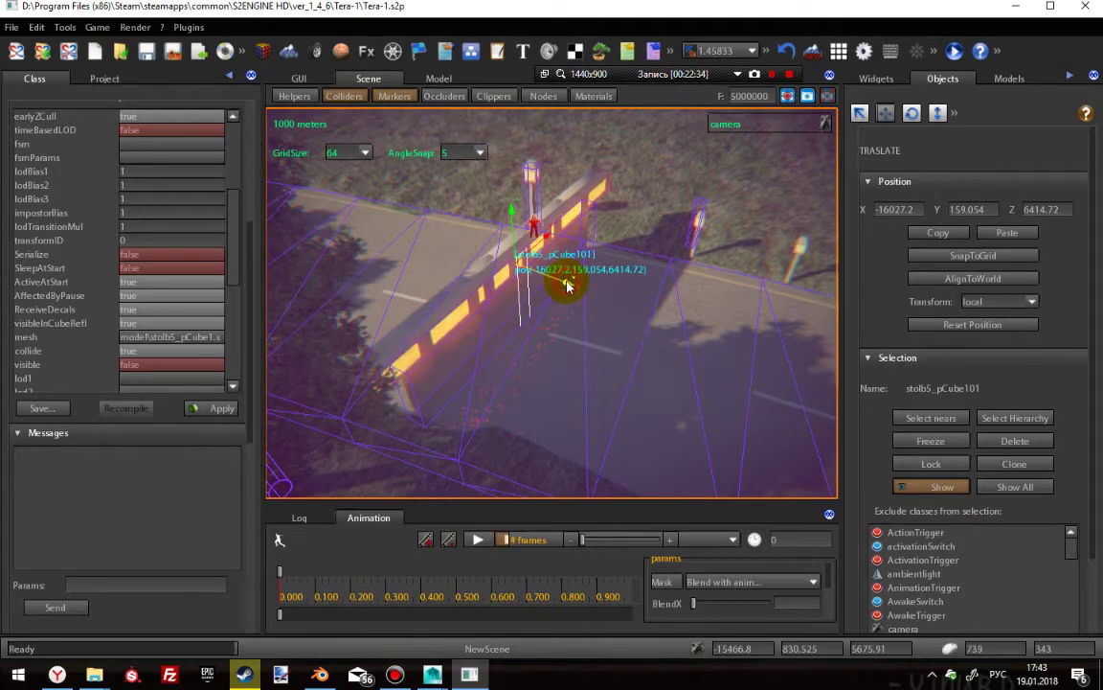
left_click_drag(566, 287, 560, 289)
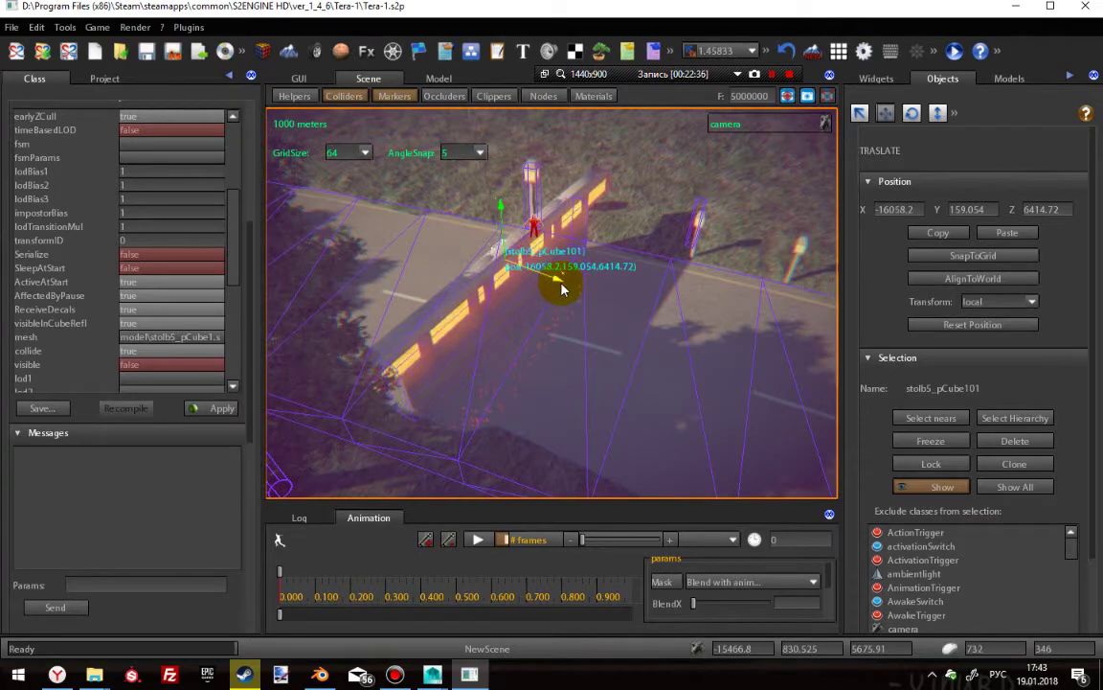
scroll(556, 288, "up", 4)
right_click_drag(537, 287, 606, 268)
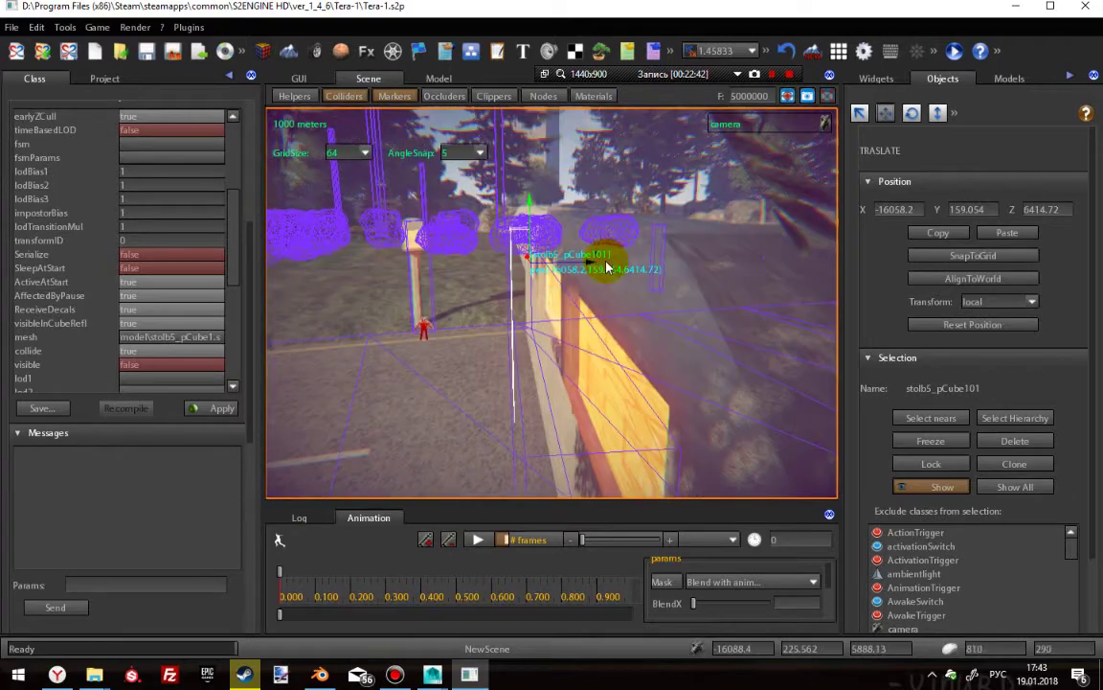
left_click_drag(595, 265, 600, 266)
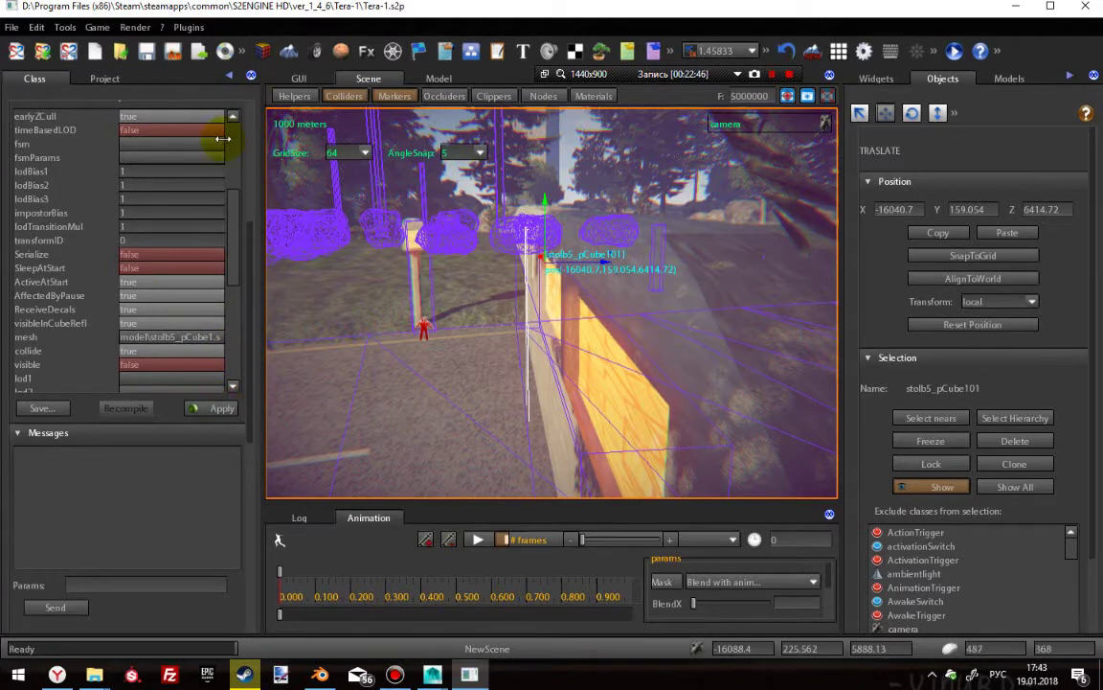
- Save the scene, run the game to test the barrier's collision on foot, and stop the game
left_click(145, 54)
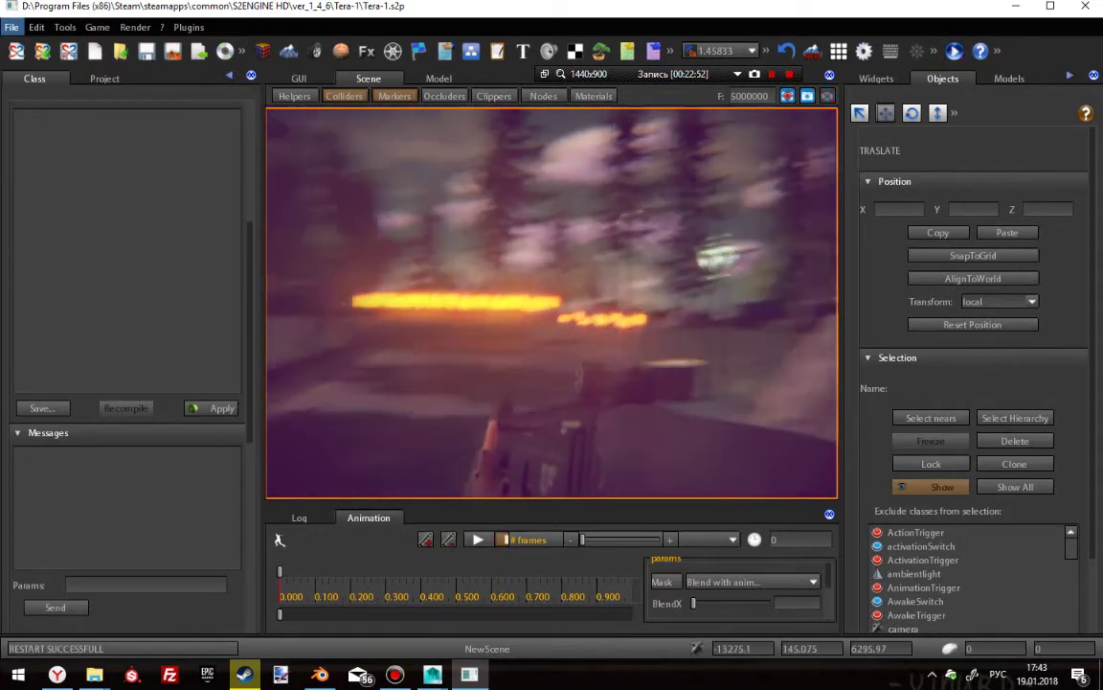
key("w")
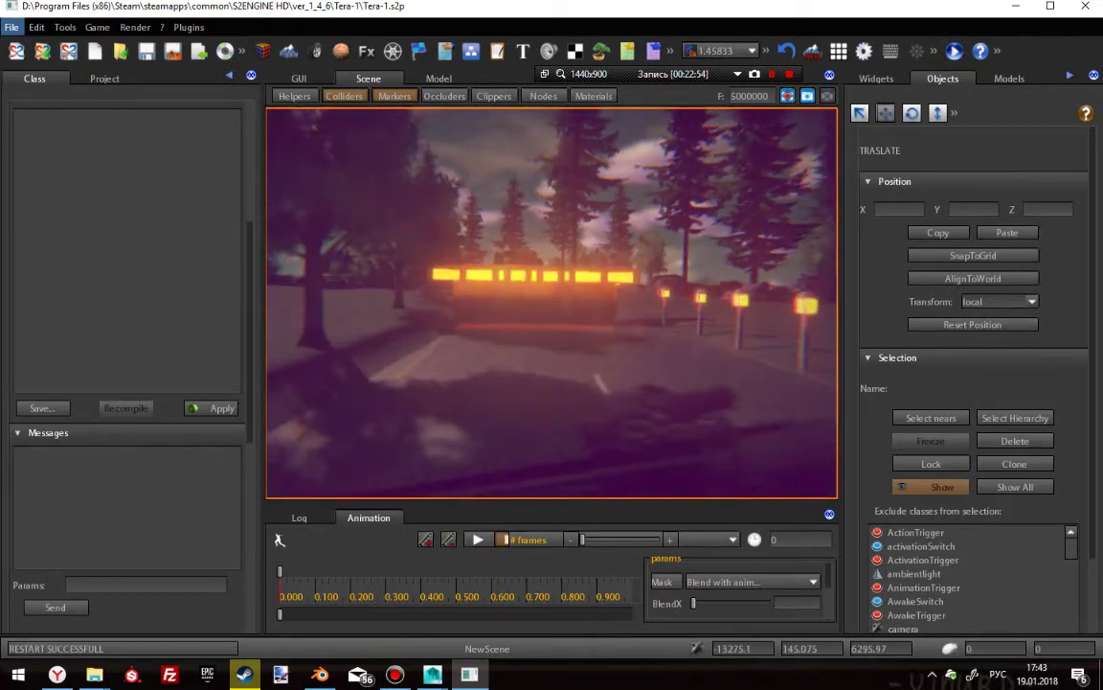
key("w")
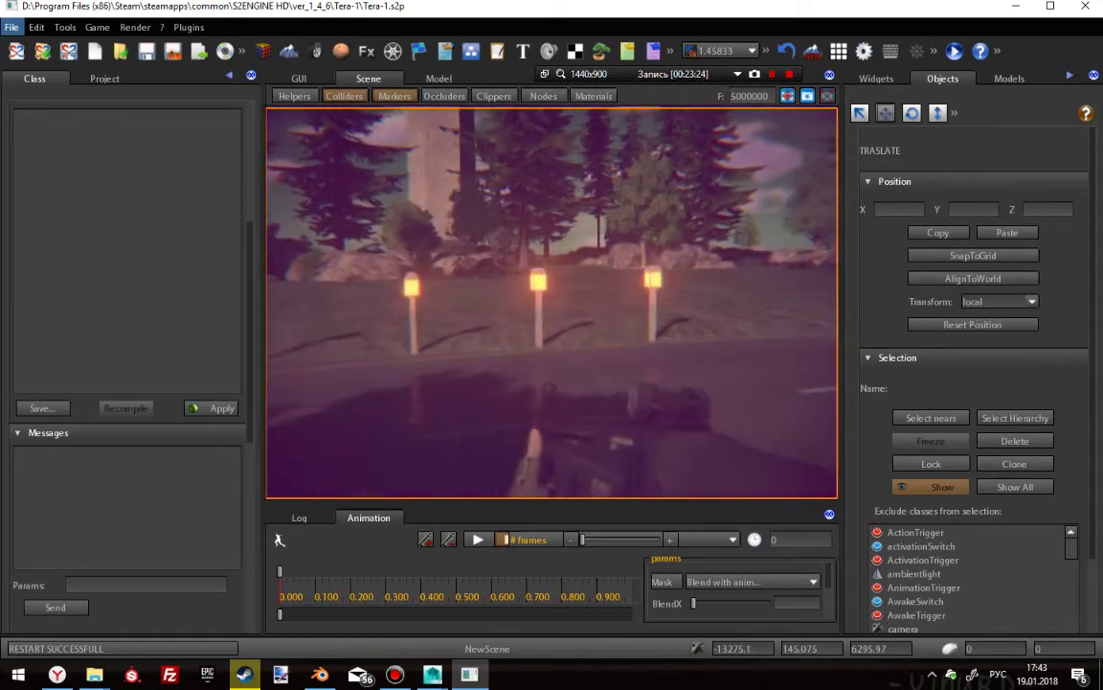
key("Escape")
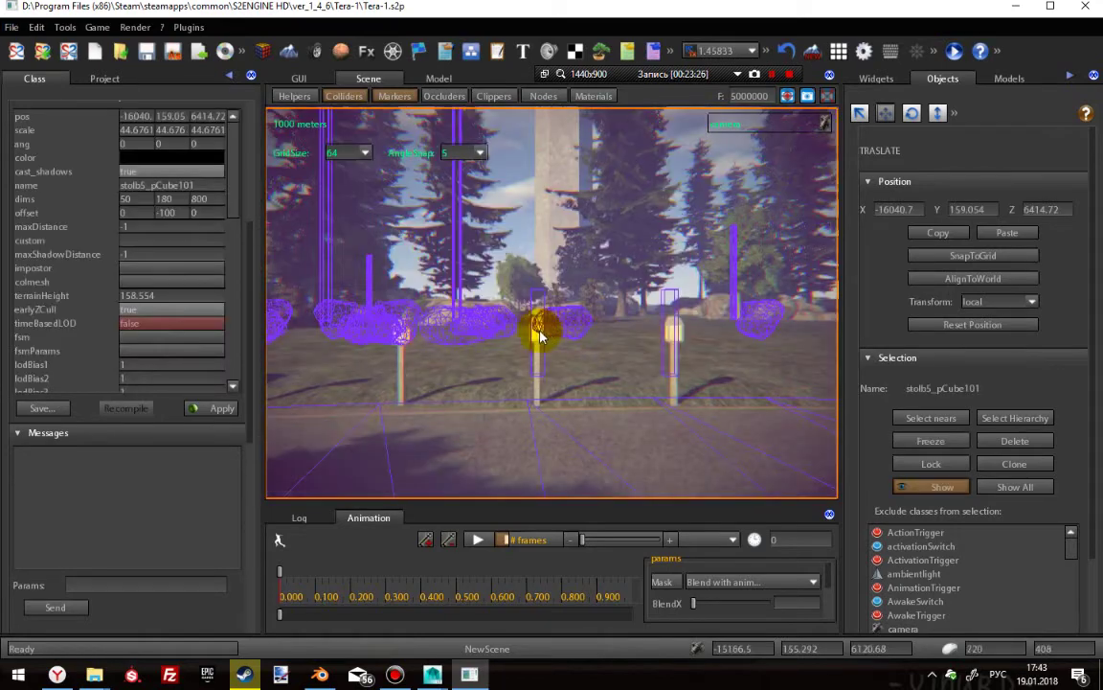
- Review the coltype options of the stolb5_pCube101 collider and keep box as its collision type
right_click_drag(538, 332, 438, 345)
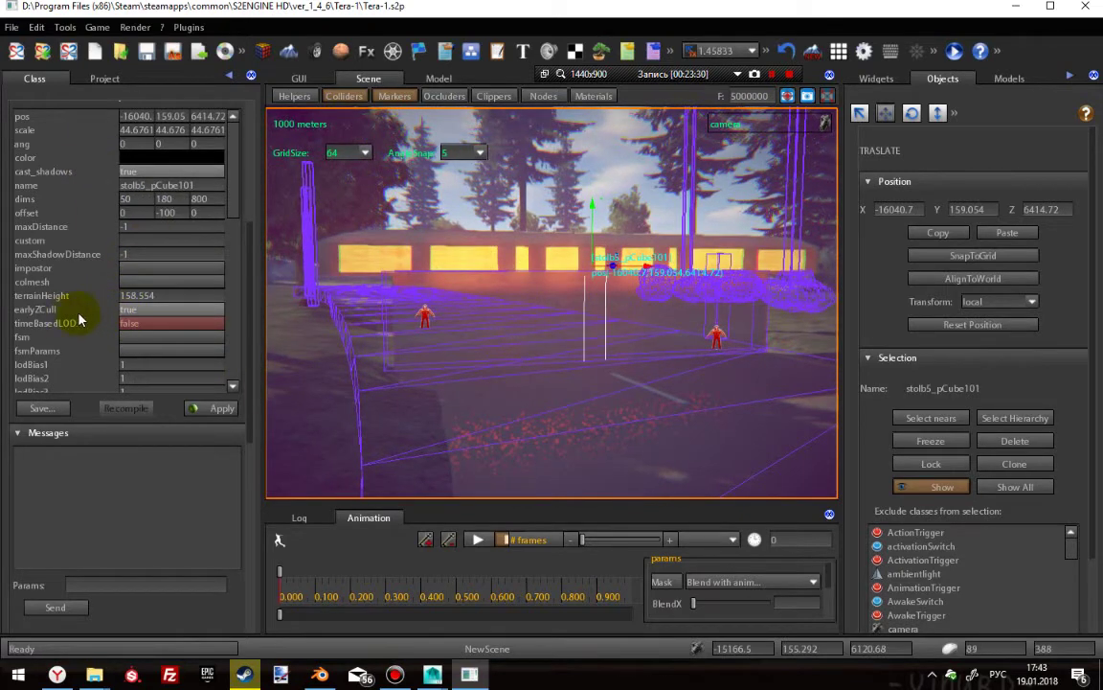
scroll(105, 316, "down", 6)
scroll(94, 347, "down", 6)
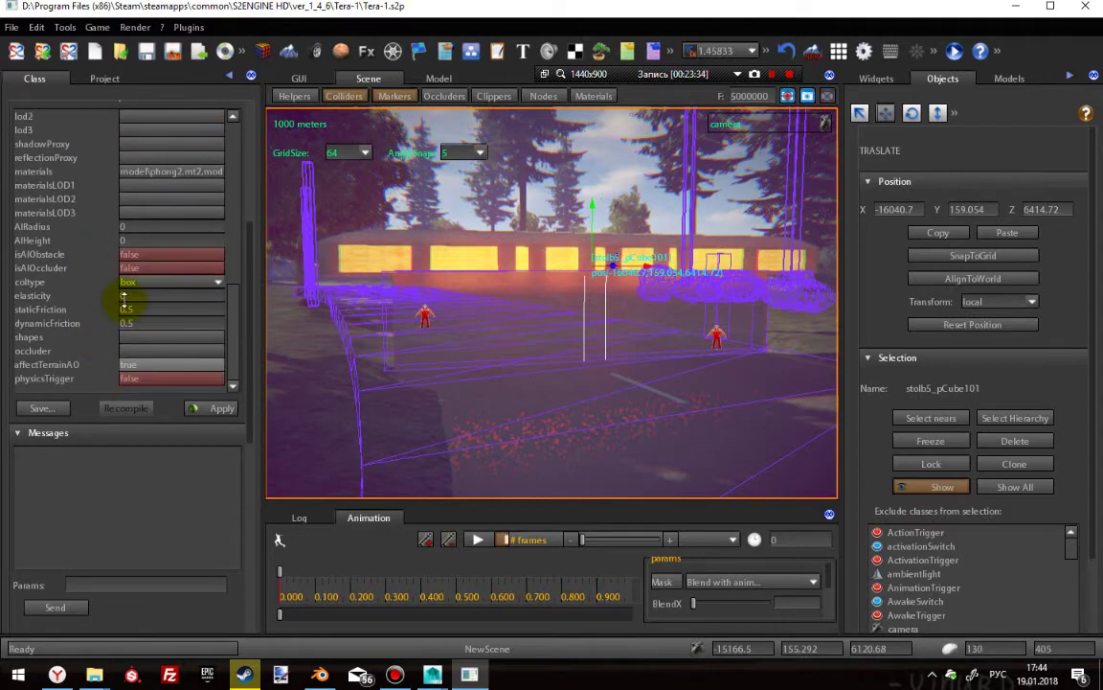
left_click(217, 283)
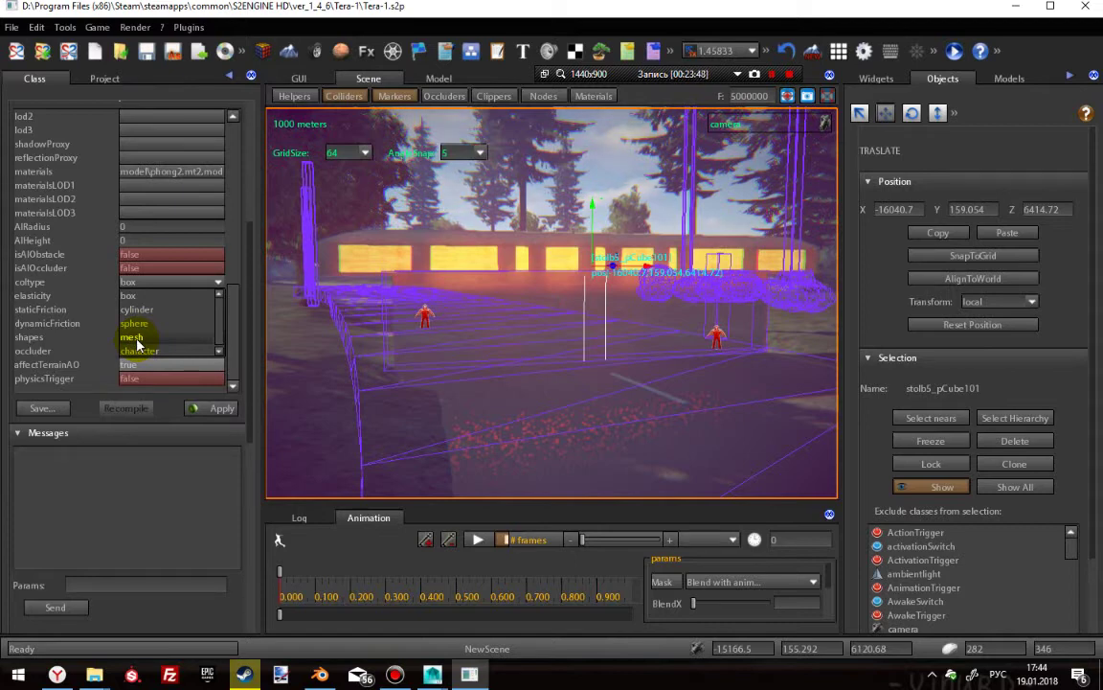
left_click(159, 296)
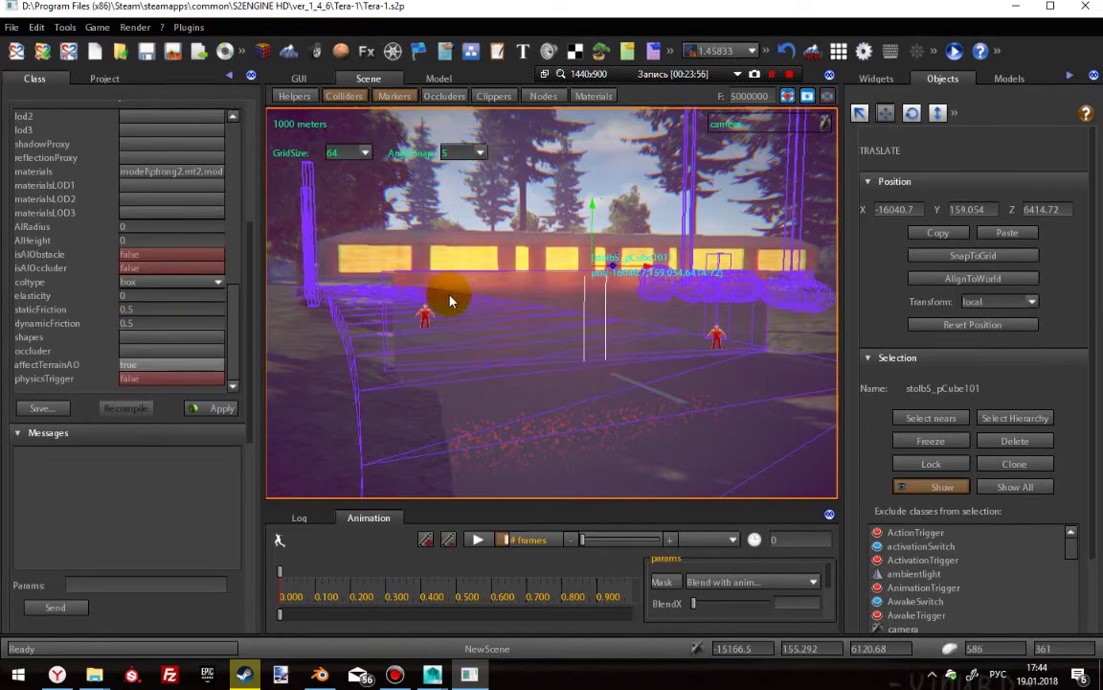
- Look along the road, run the game again to walk through the level, and stop the game
right_click_drag(717, 402, 362, 323)
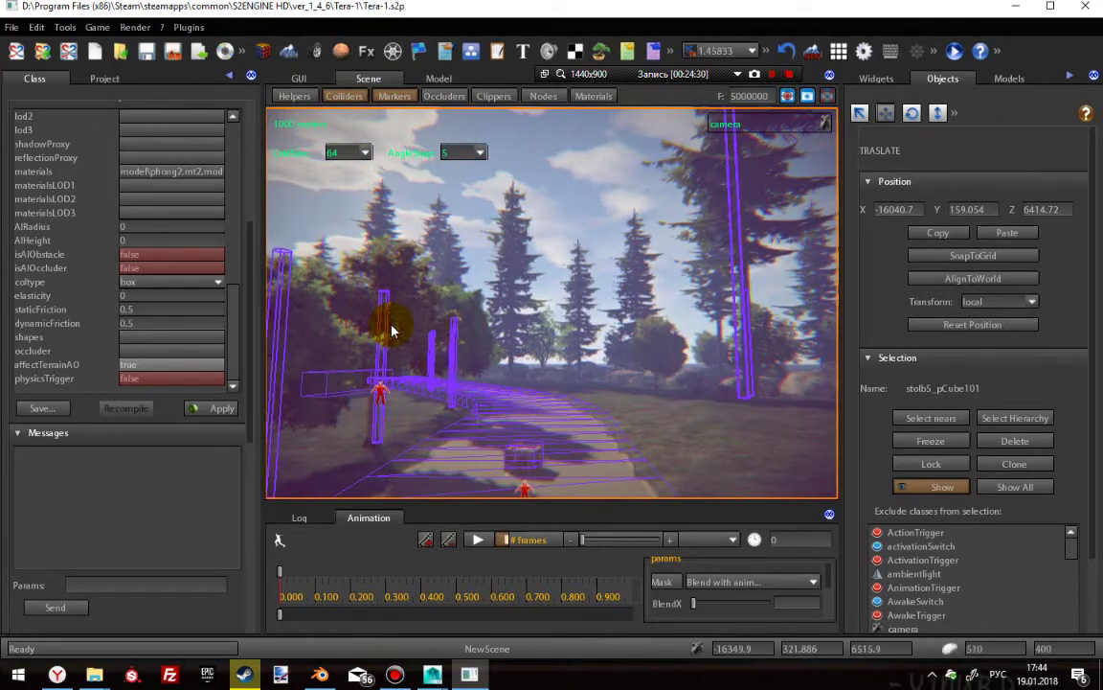
left_click(955, 50)
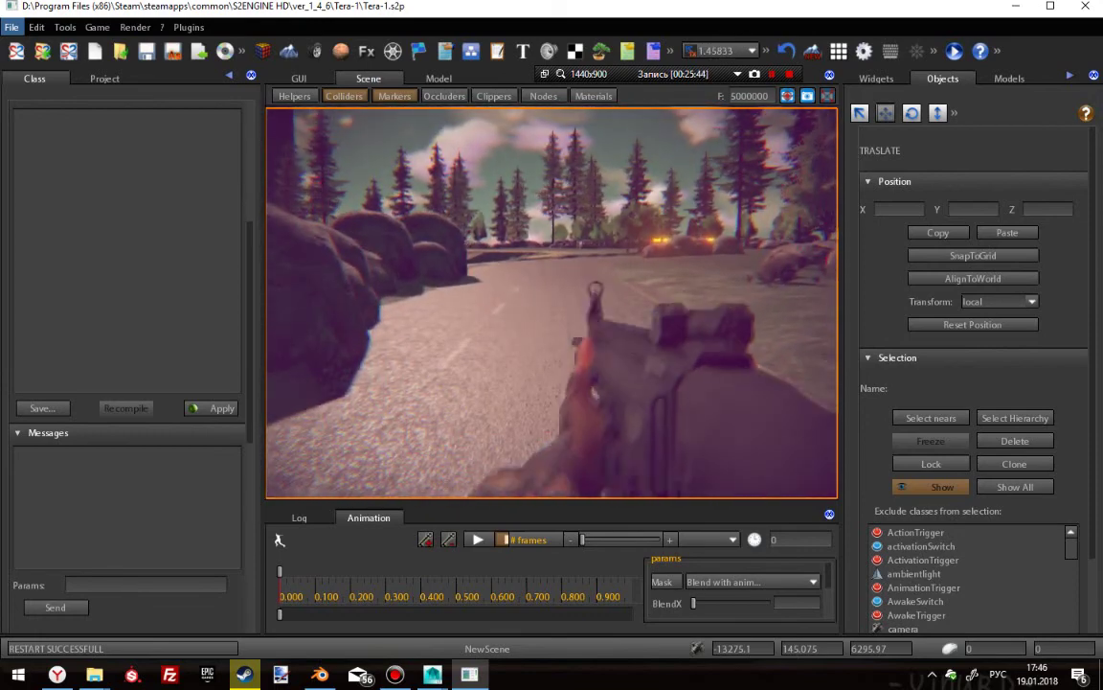
key("Escape")
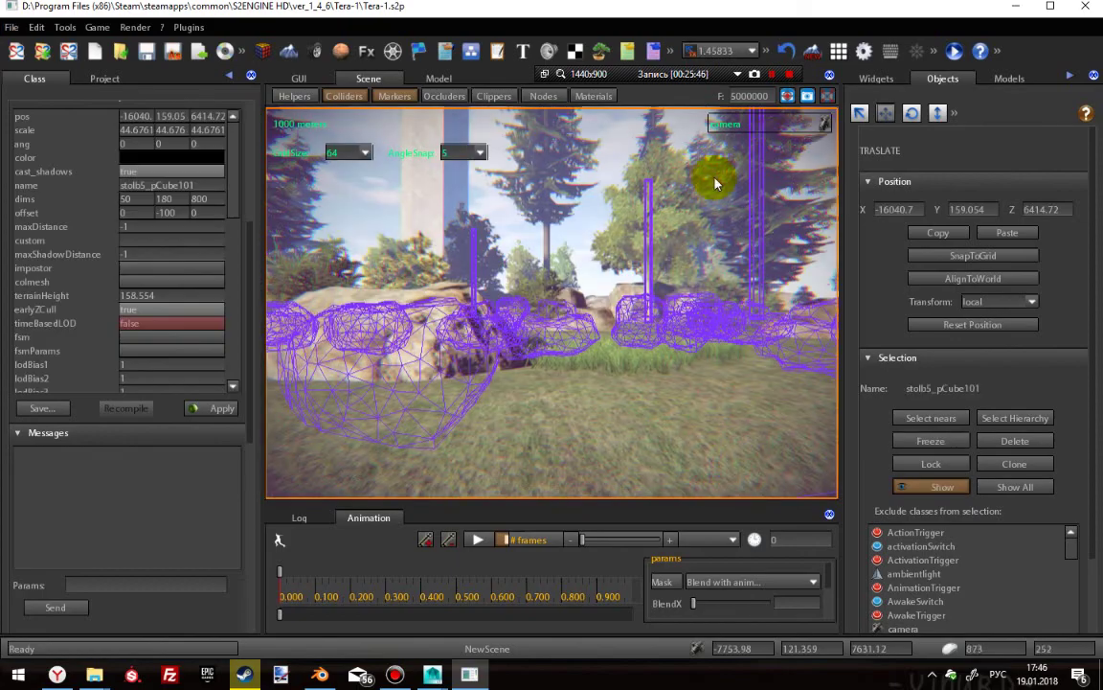